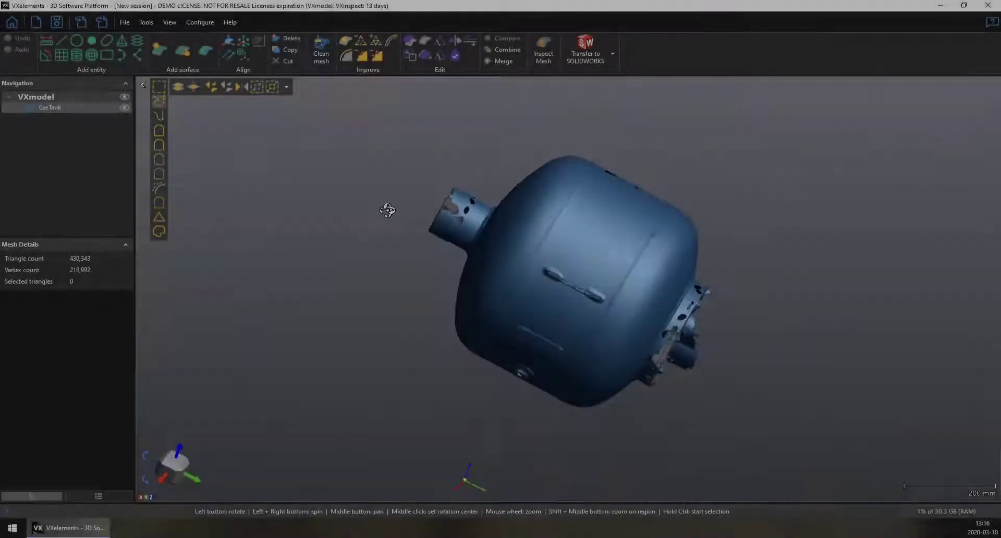
Turn the scanned GasTank mesh in the viewer to start looking it over.
drag(384, 210, 445, 236)
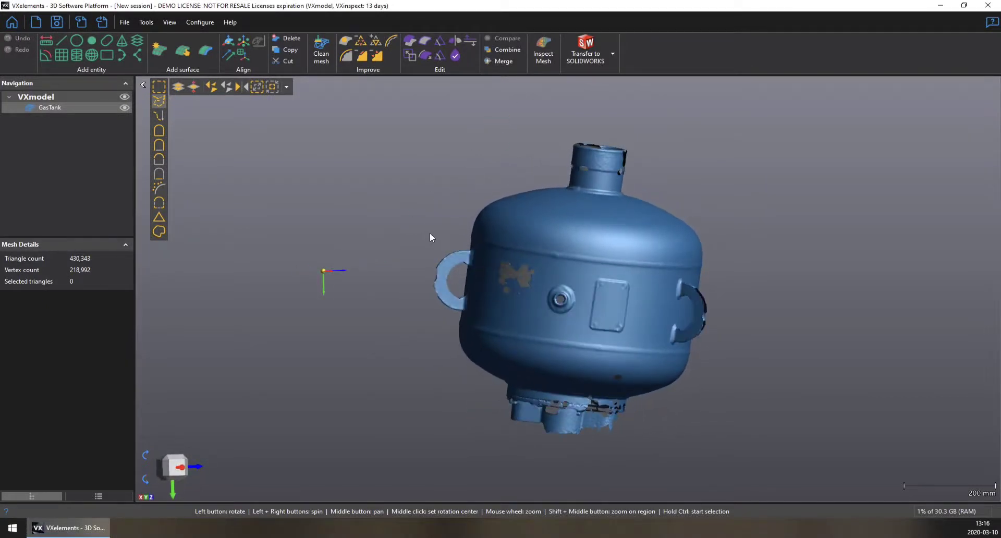
Orbit the tank to see its top, bottom and both handles, ending on a front view.
drag(768, 293, 631, 275)
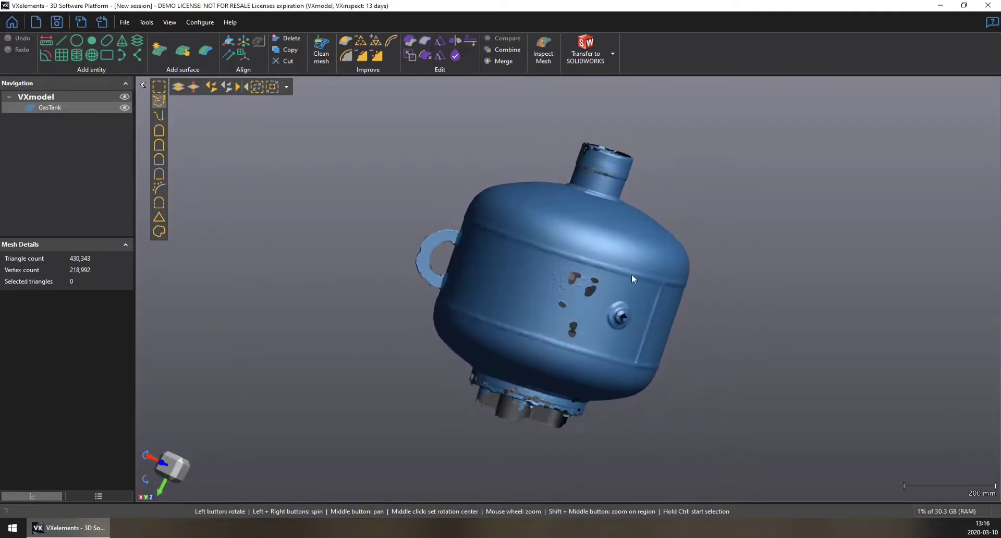
drag(580, 318, 562, 294)
drag(589, 367, 438, 316)
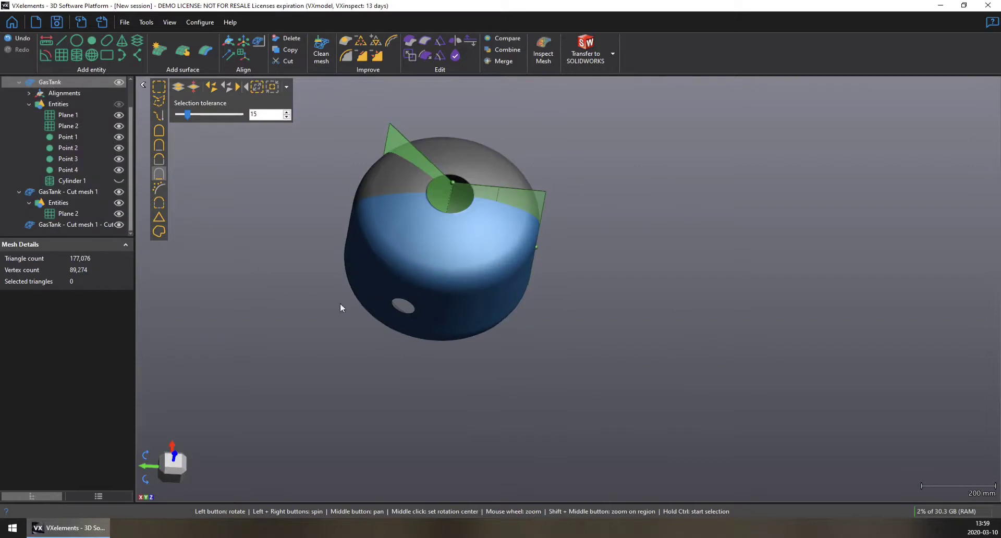
Select GasTank - Cut mesh 1, then its wedge GasTank - Cut mesh 1 - Cut, viewed obliquely from the side.
drag(340, 303, 316, 276)
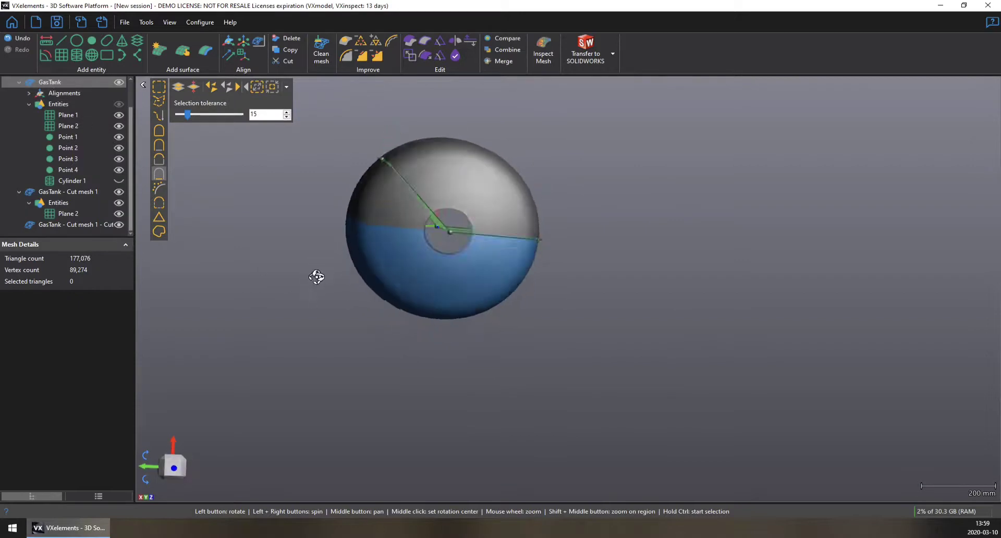
click(60, 193)
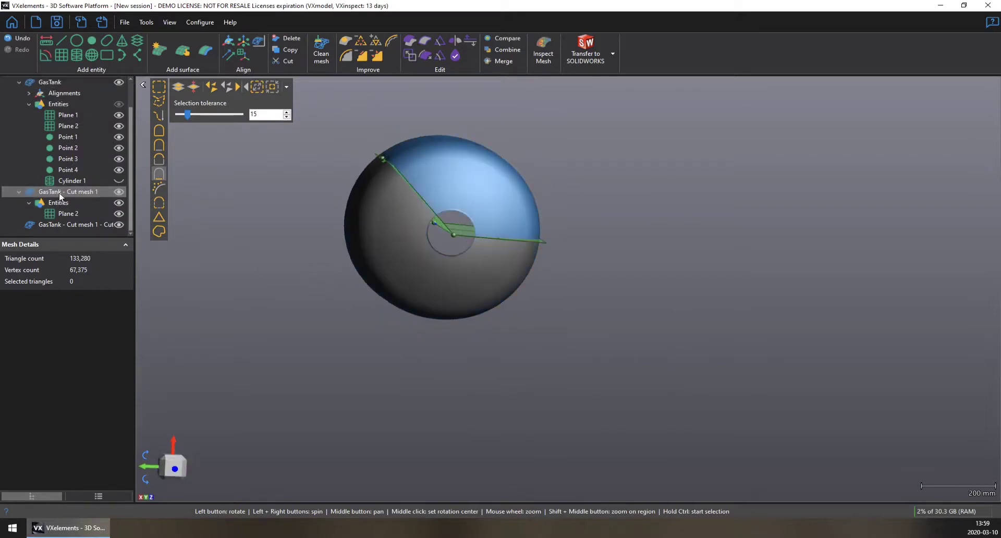
click(63, 224)
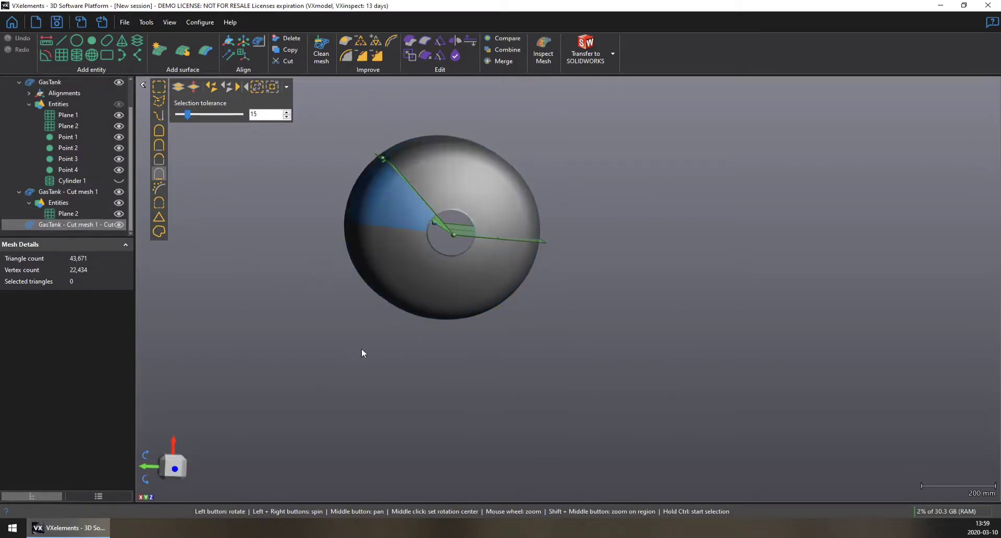
drag(339, 368, 408, 377)
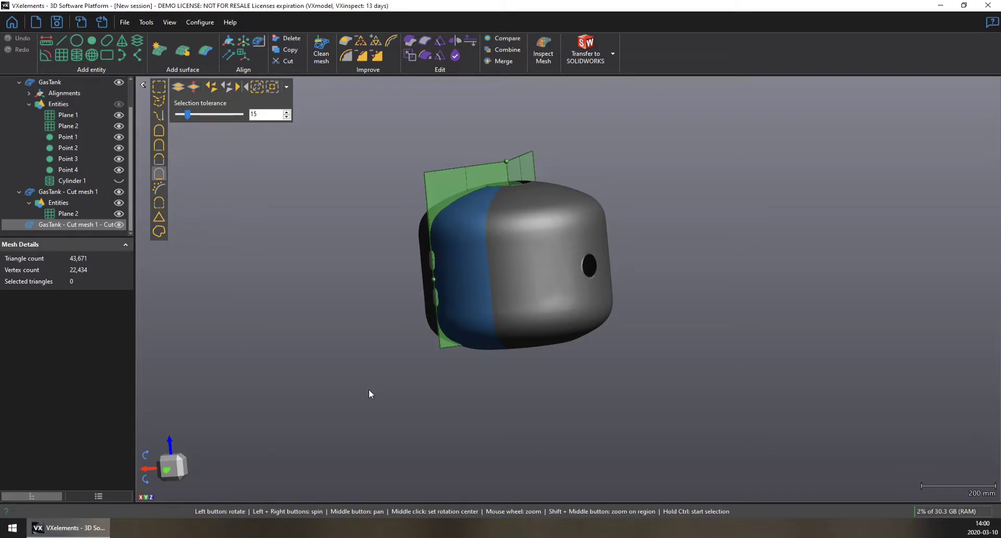
Orbit the cut tank to look down its top opening and at its side views.
drag(358, 314, 382, 319)
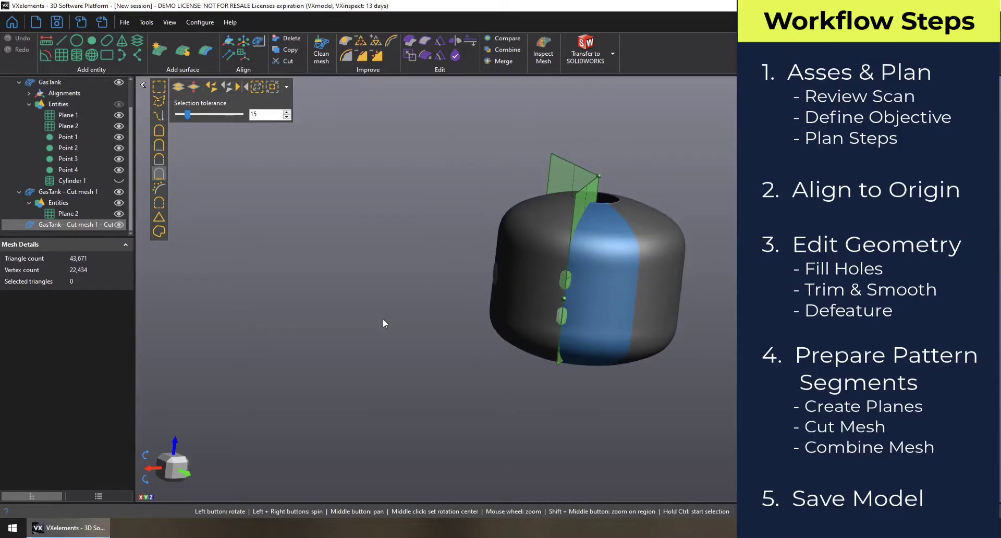
drag(636, 306, 596, 258)
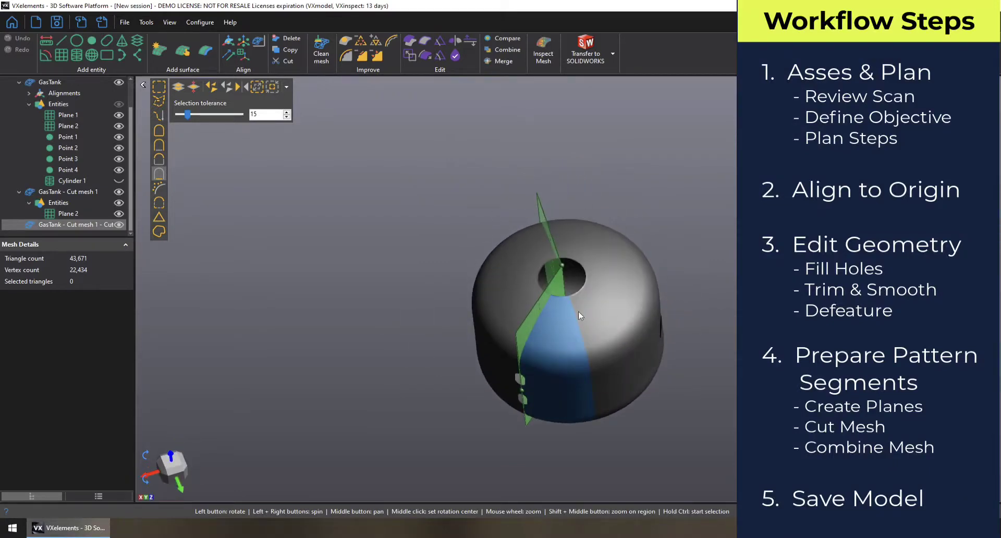
mouse_move(506, 359)
mouse_down()
mouse_move(518, 348)
mouse_move(499, 344)
mouse_up()
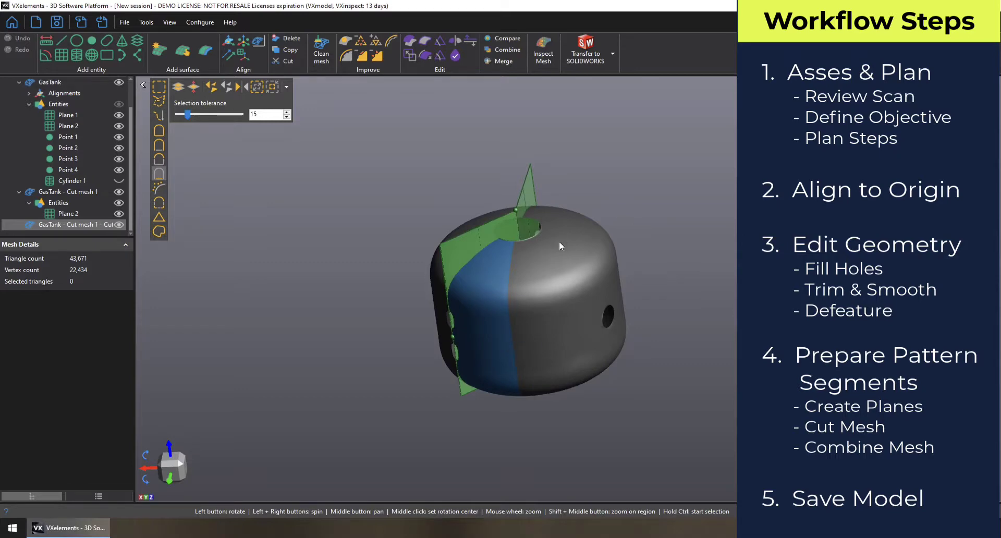
drag(461, 208, 554, 200)
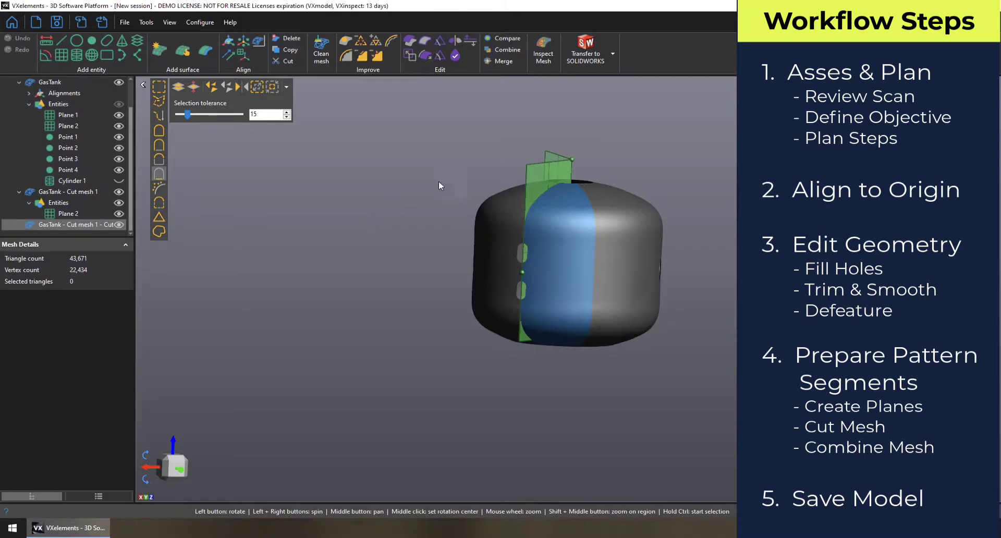
drag(710, 172, 686, 197)
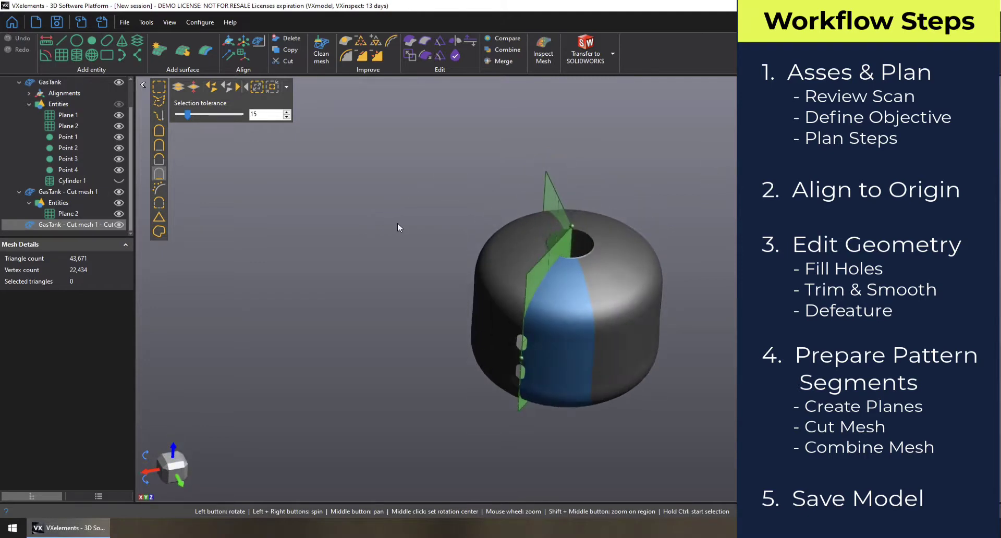
mouse_move(402, 361)
mouse_down()
mouse_move(404, 335)
mouse_move(409, 350)
mouse_up()
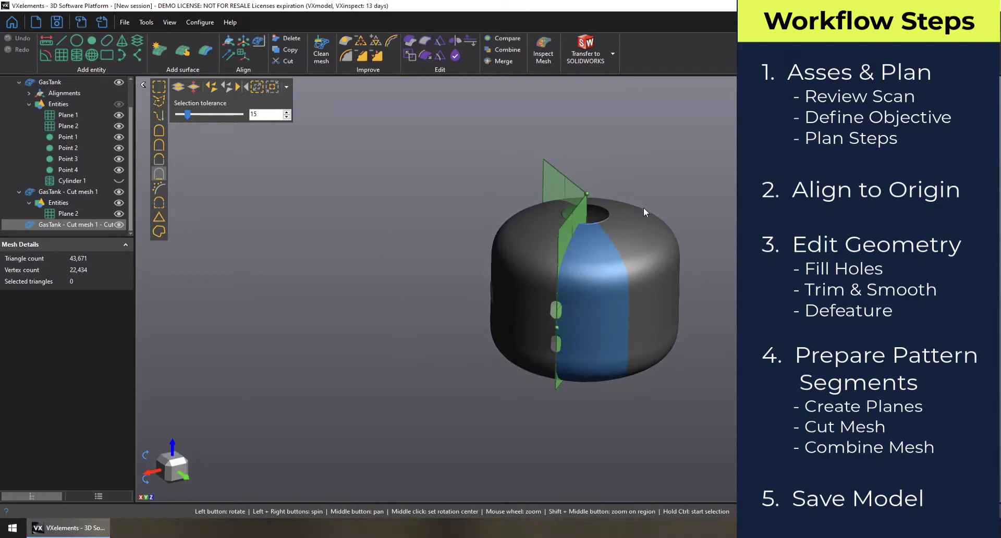
Orbit around the cutting plane and bottom face, then over the full tank scan.
drag(573, 308, 667, 308)
drag(674, 349, 530, 231)
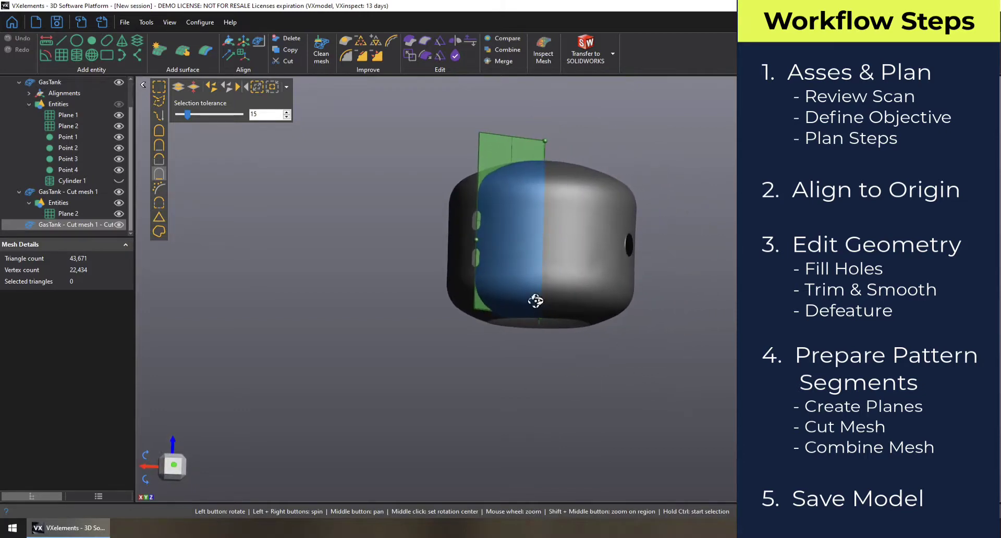
drag(536, 298, 543, 275)
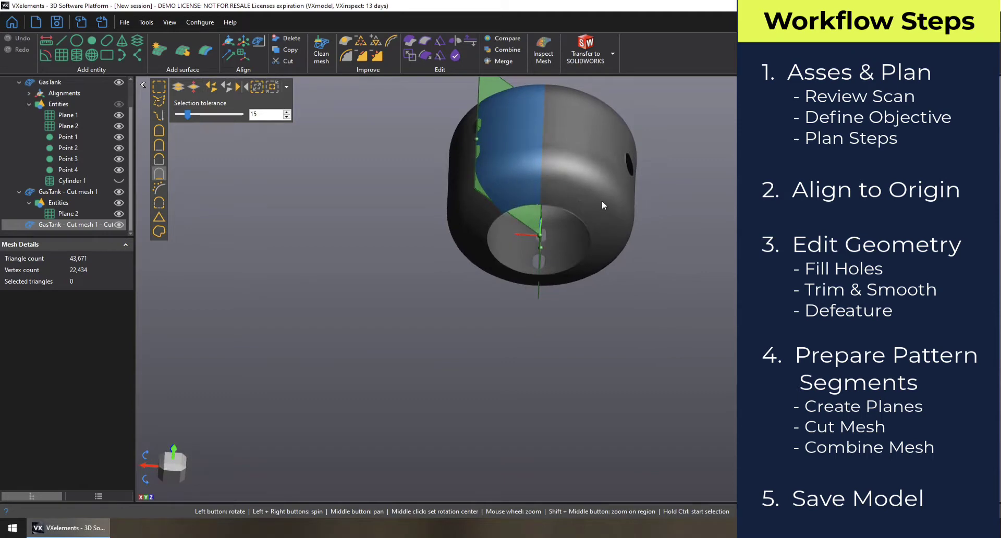
drag(527, 210, 674, 149)
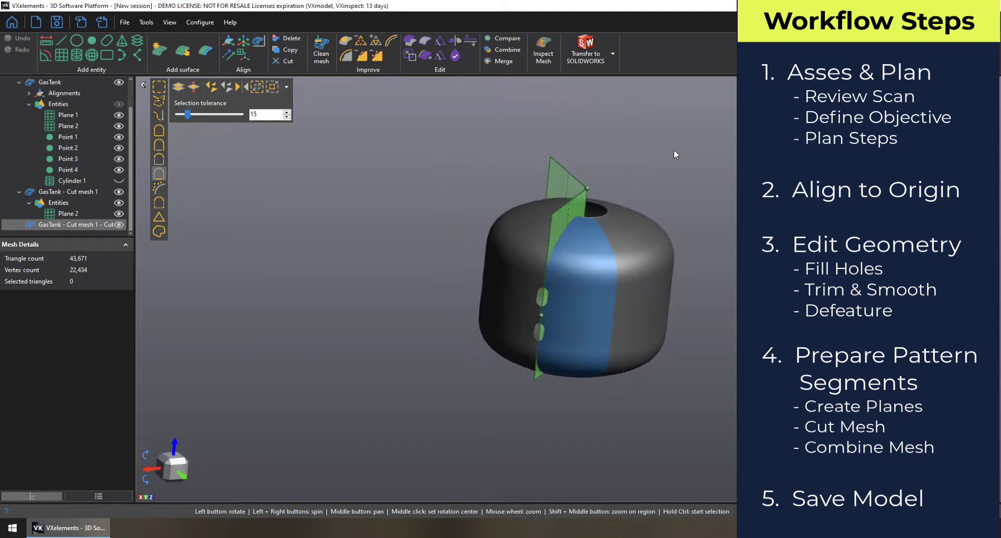
drag(354, 246, 217, 198)
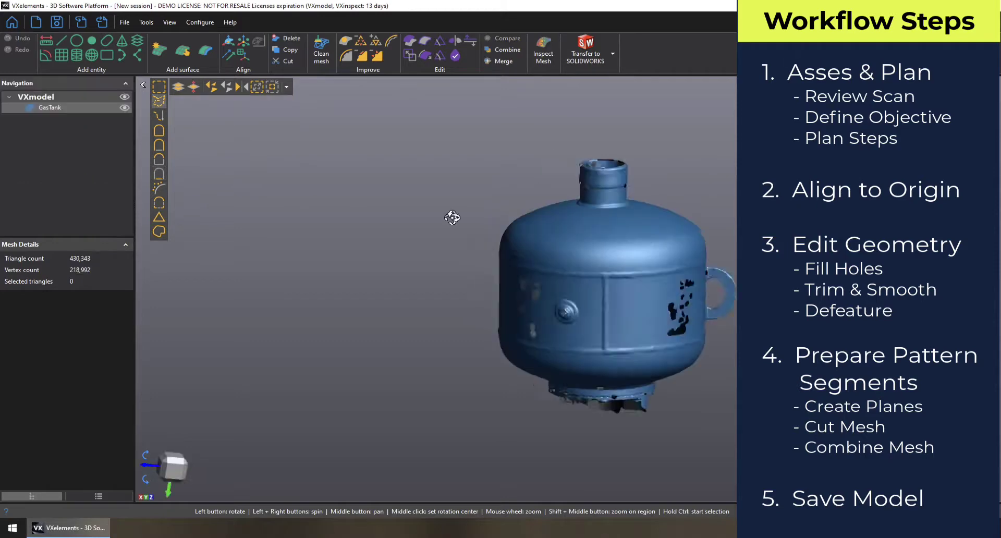
mouse_move(453, 217)
mouse_down()
mouse_move(470, 219)
mouse_move(456, 229)
mouse_up()
drag(446, 277, 548, 288)
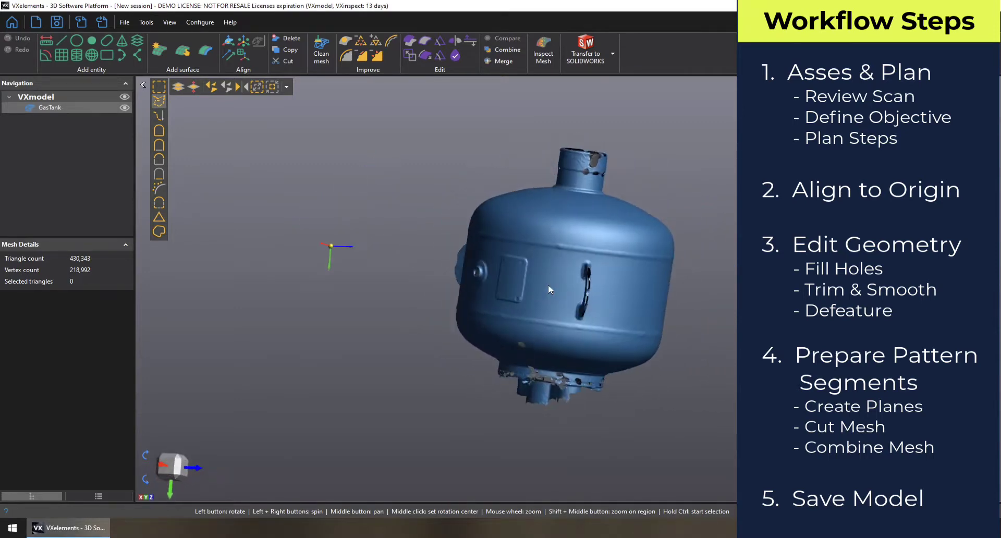
Rotate and pan the full GasTank scan to centre, then bring up the viewer's view options menu.
drag(685, 249, 545, 282)
middle_drag(685, 284, 629, 290)
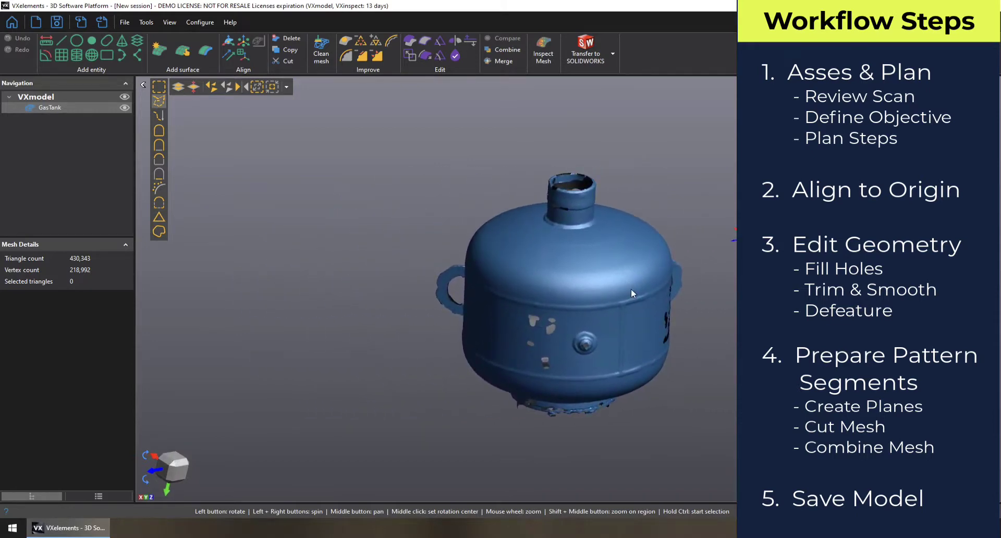
middle_drag(496, 317, 592, 369)
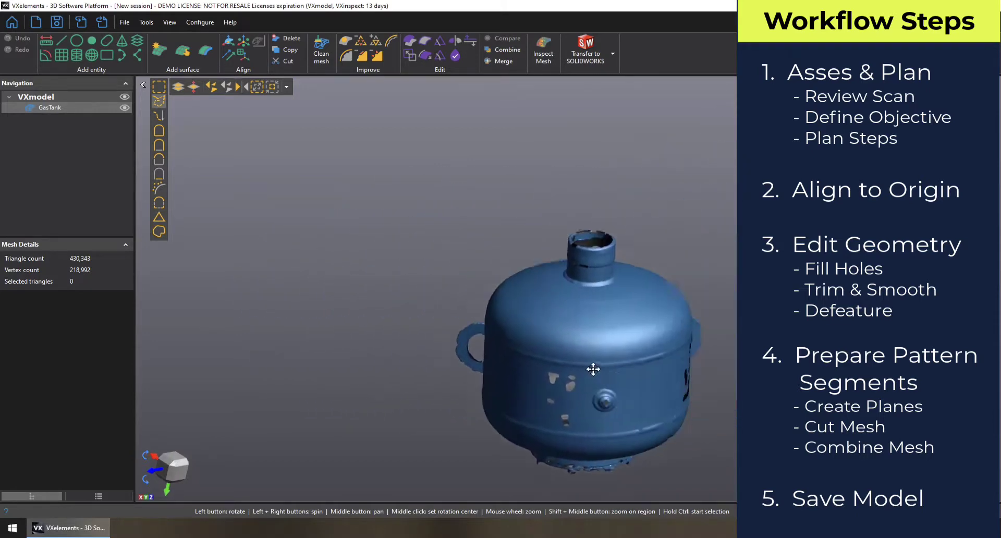
drag(592, 369, 672, 301)
right_click(598, 227)
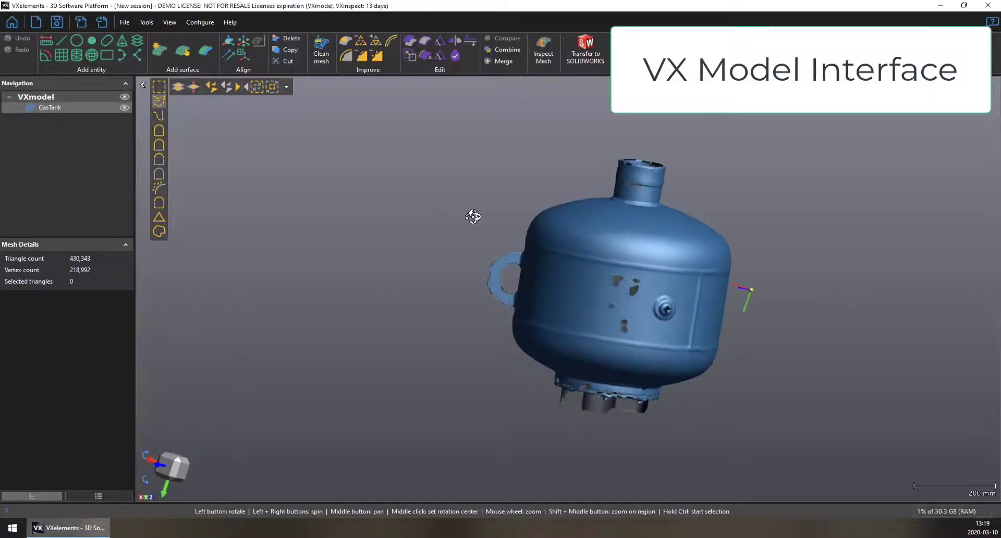
Orbit and slide the tank into a tilted side view.
drag(472, 217, 457, 229)
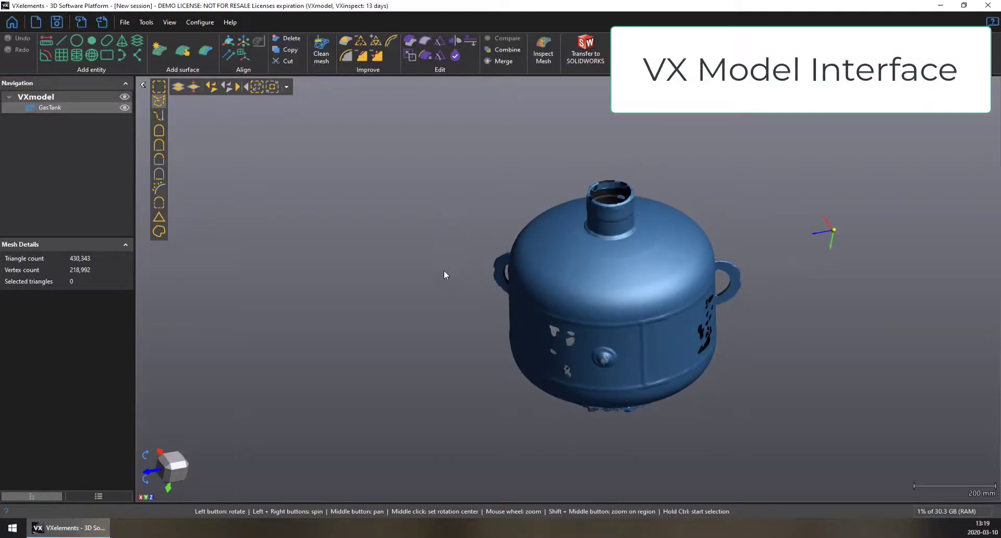
drag(445, 275, 547, 296)
drag(539, 306, 548, 285)
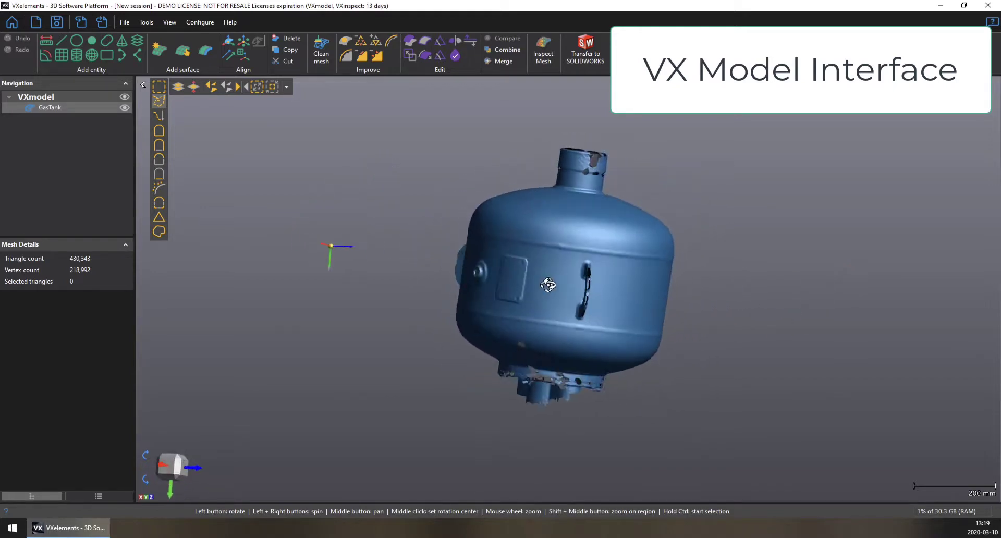
drag(659, 244, 551, 276)
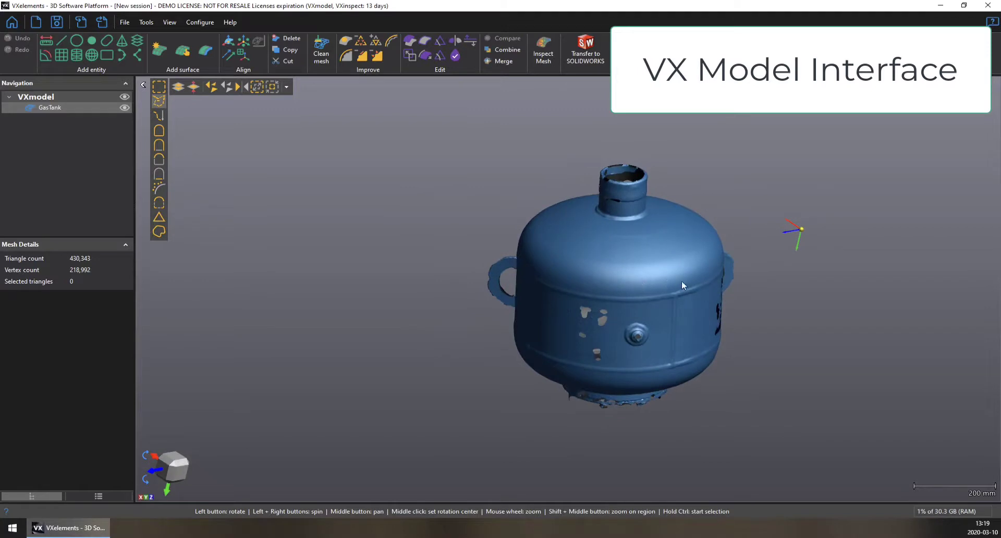
middle_drag(681, 280, 559, 282)
drag(558, 283, 619, 275)
Set the rotation centre on the tank's upper shoulder and orbit around it.
right_click(598, 229)
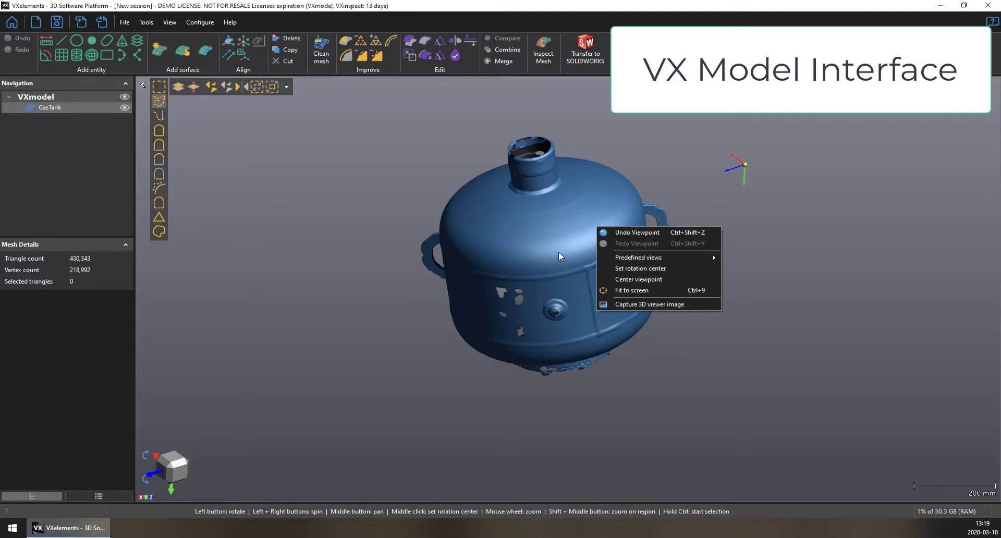
click(640, 272)
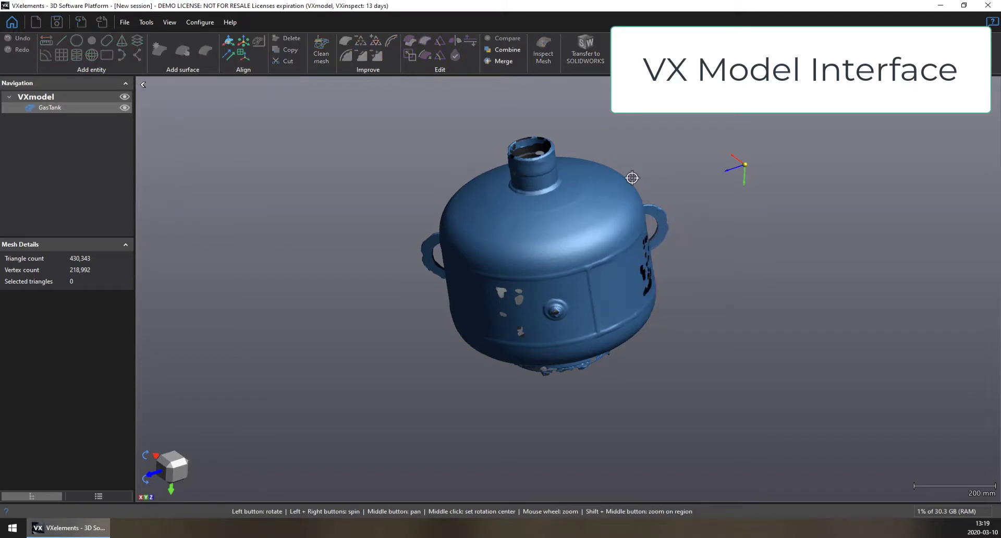
click(569, 160)
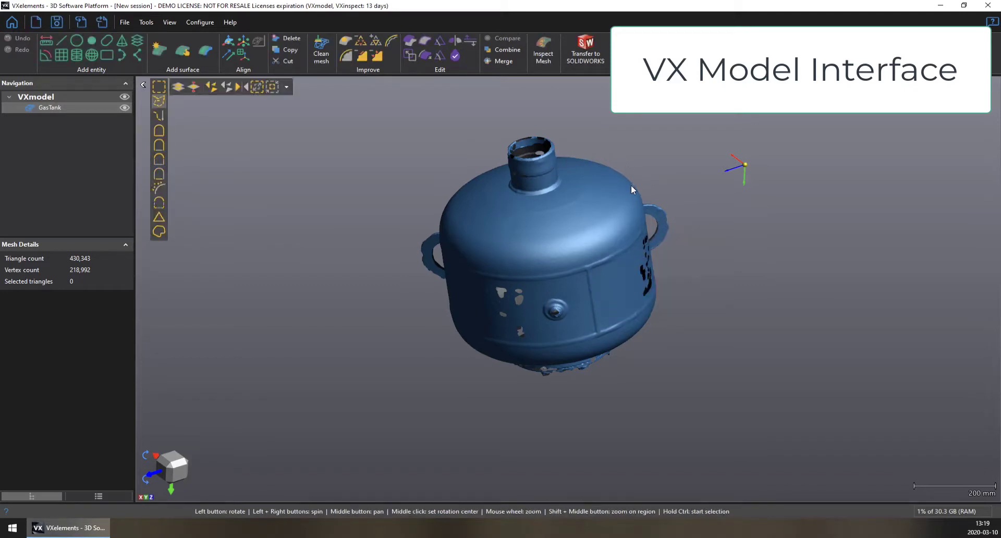
drag(634, 187, 584, 184)
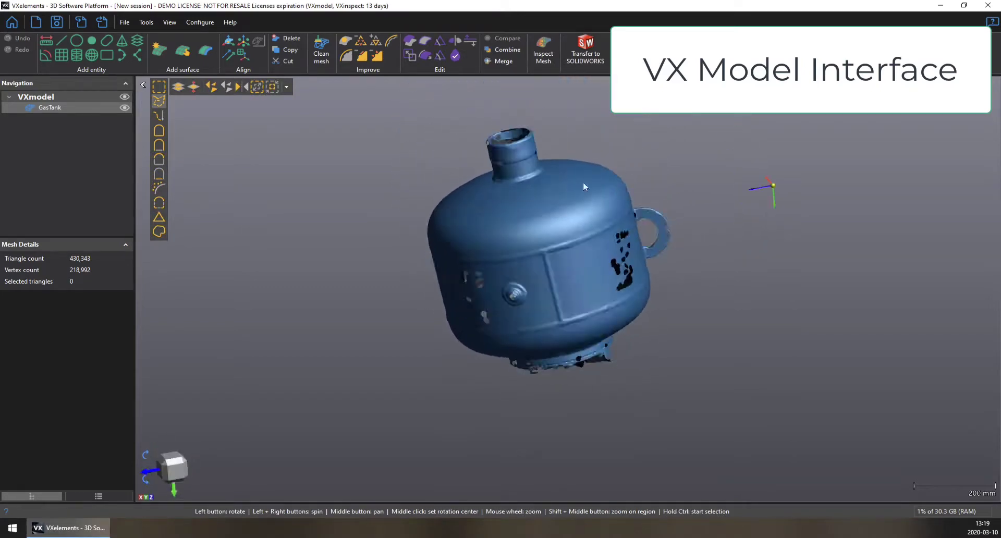
Zoom in, make the handle the rotation centre, and orbit the tank around it.
scroll(663, 228, up, 10)
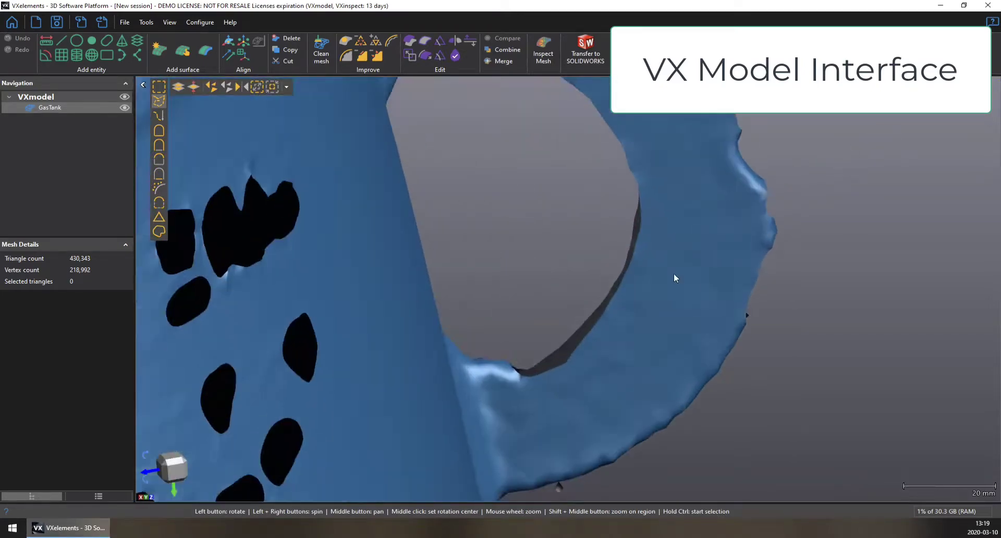
right_click(692, 218)
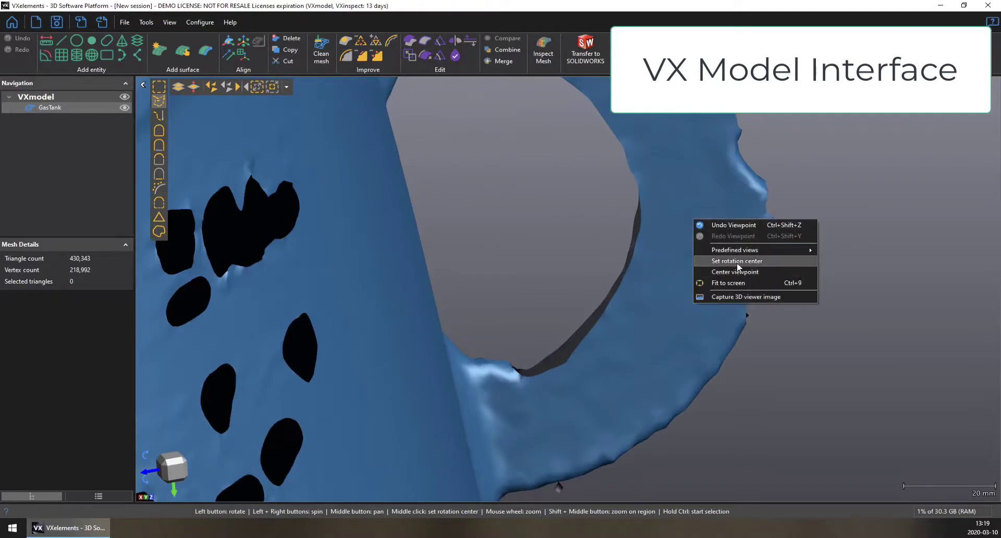
click(751, 262)
click(762, 235)
drag(737, 217, 641, 227)
Zoom out and back in, then turn the tank to another viewing angle.
scroll(547, 245, down, 5)
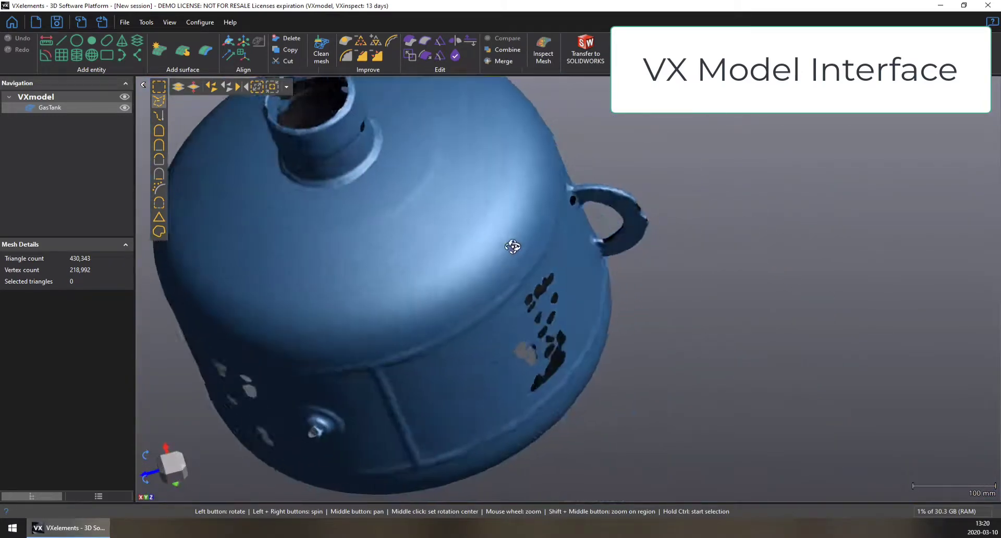
scroll(511, 230, up, 2)
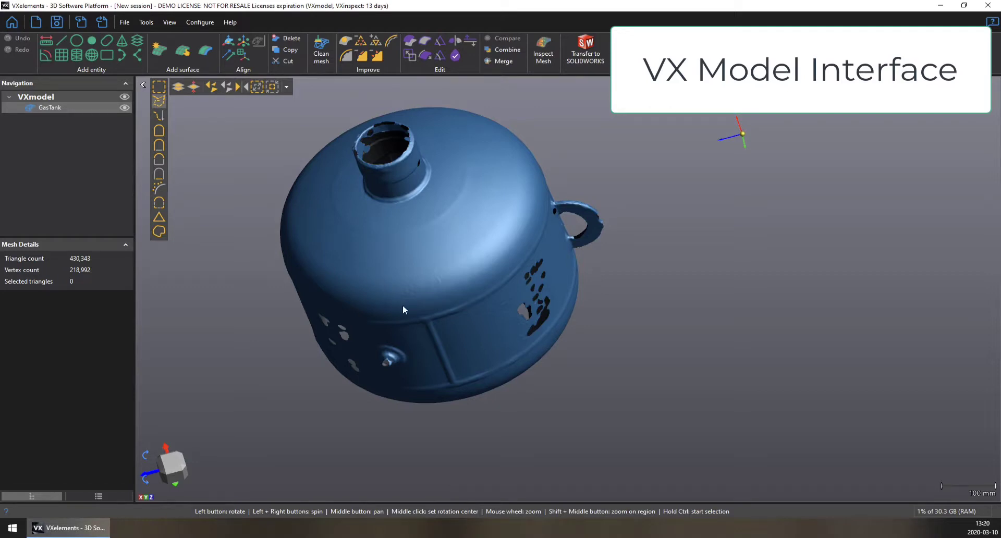
drag(403, 305, 443, 285)
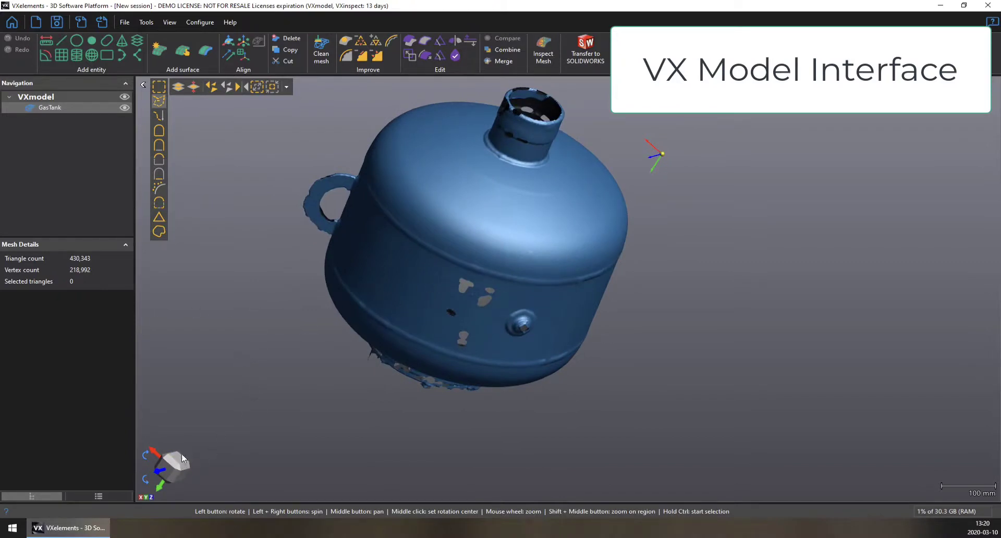
Step through orientation cube views: upright side, bottom, side, head-on and Z-axis side.
click(183, 476)
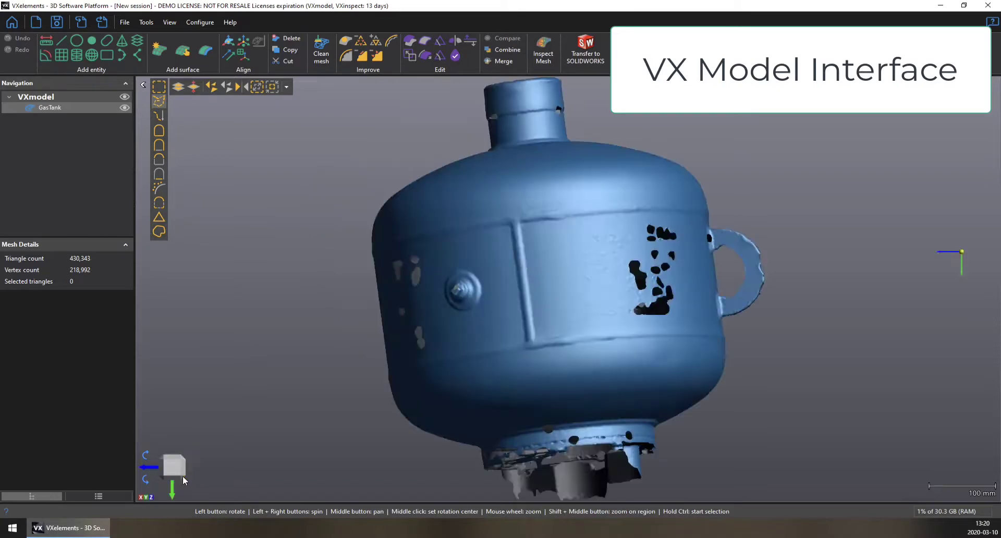
click(172, 492)
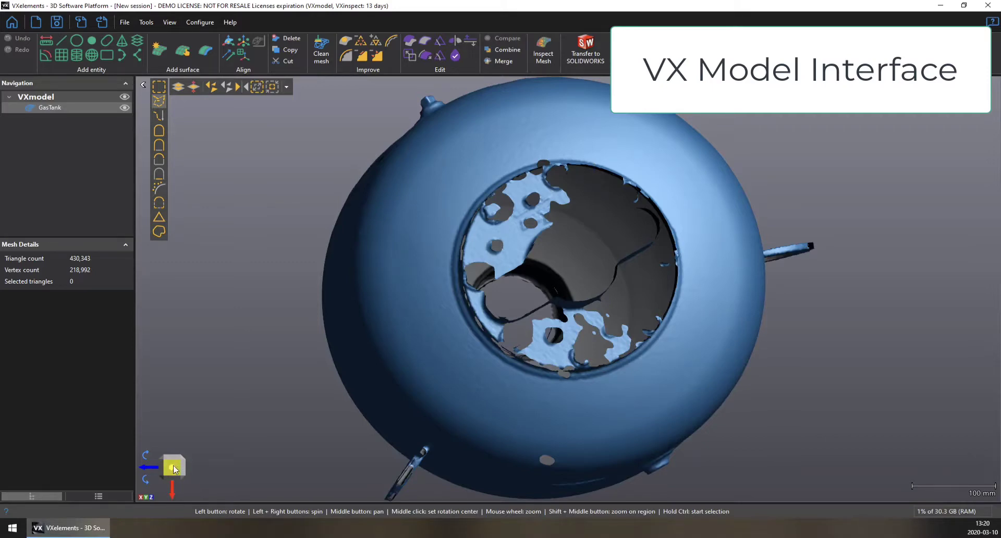
click(142, 498)
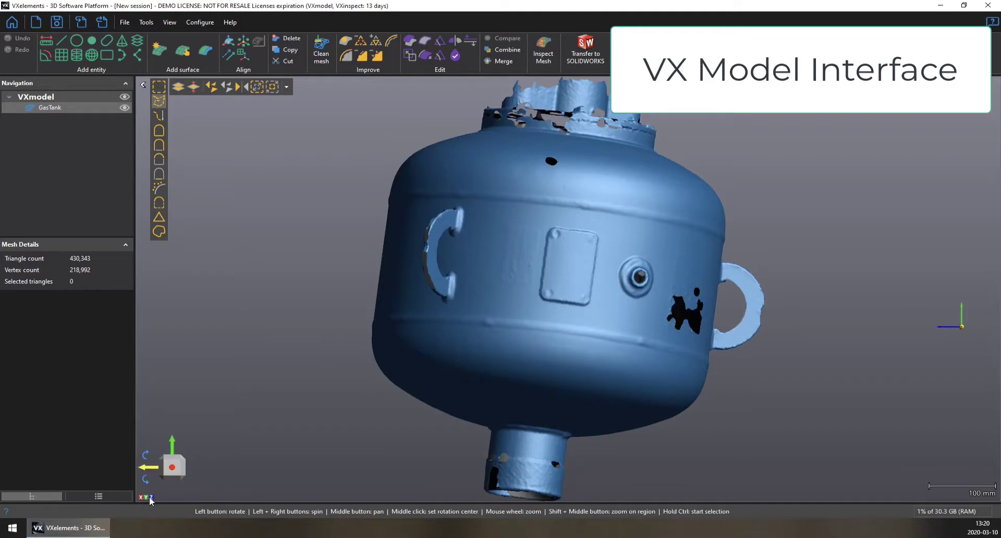
click(150, 497)
click(151, 498)
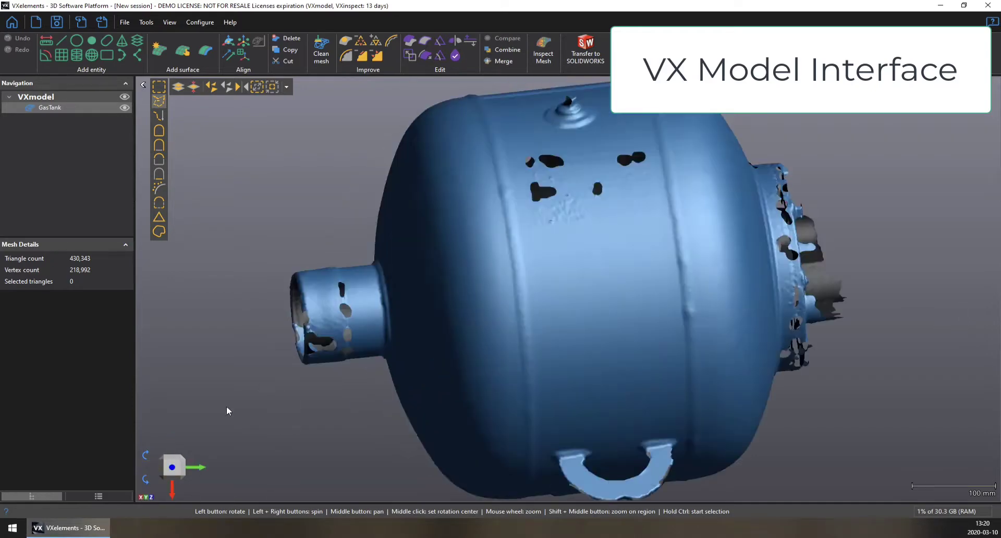
Rotate and zoom to frame the tank upright, showing its neck and both handles.
drag(285, 401, 439, 330)
scroll(577, 312, up, 5)
drag(578, 311, 652, 334)
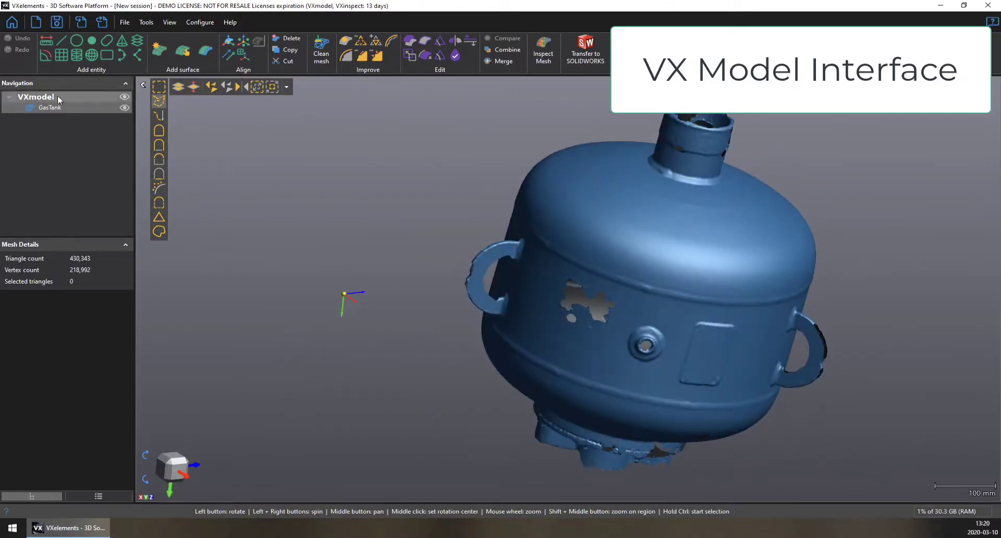
Cancel a rename of GasTank, toggle its visibility off and on, then reach the display settings.
double_click(28, 110)
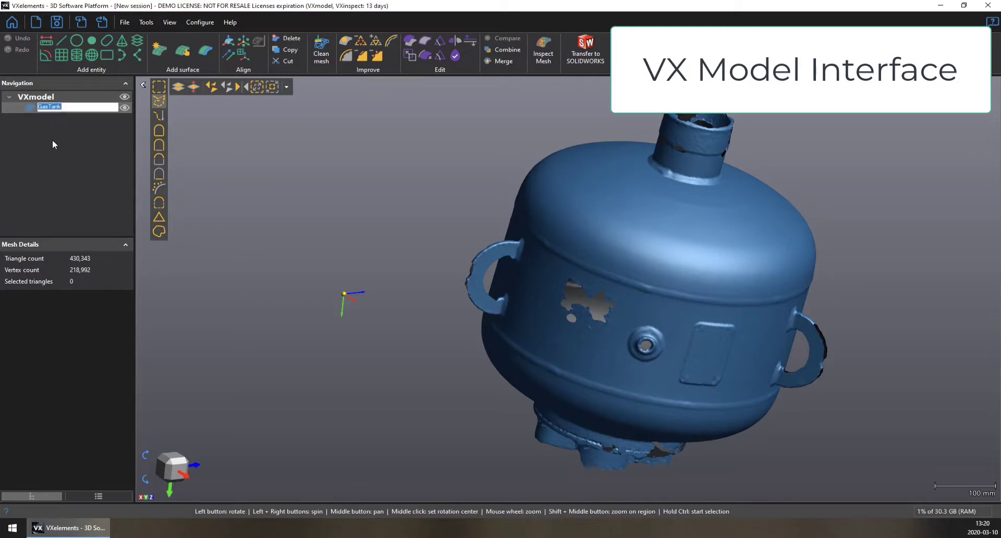
key(Return)
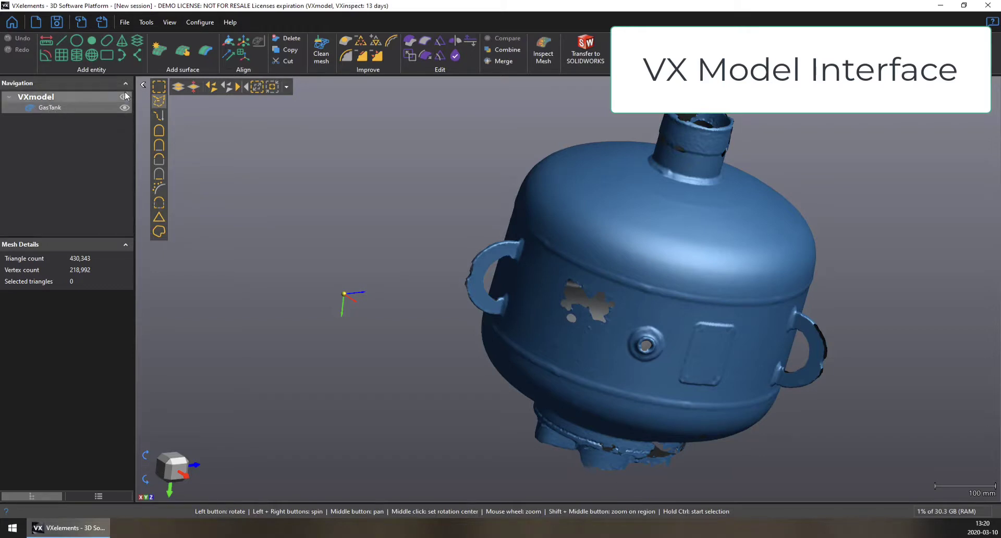
click(124, 108)
click(124, 107)
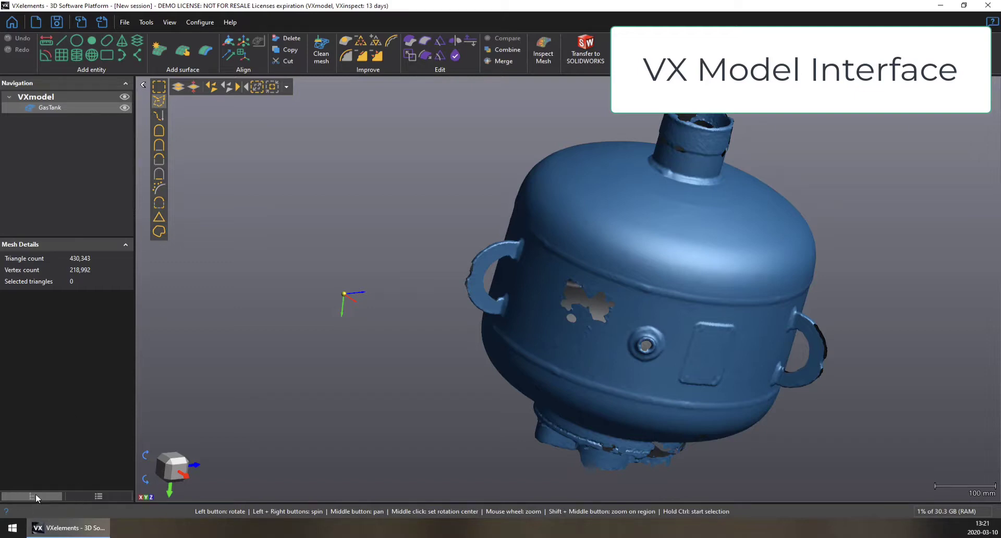
click(86, 495)
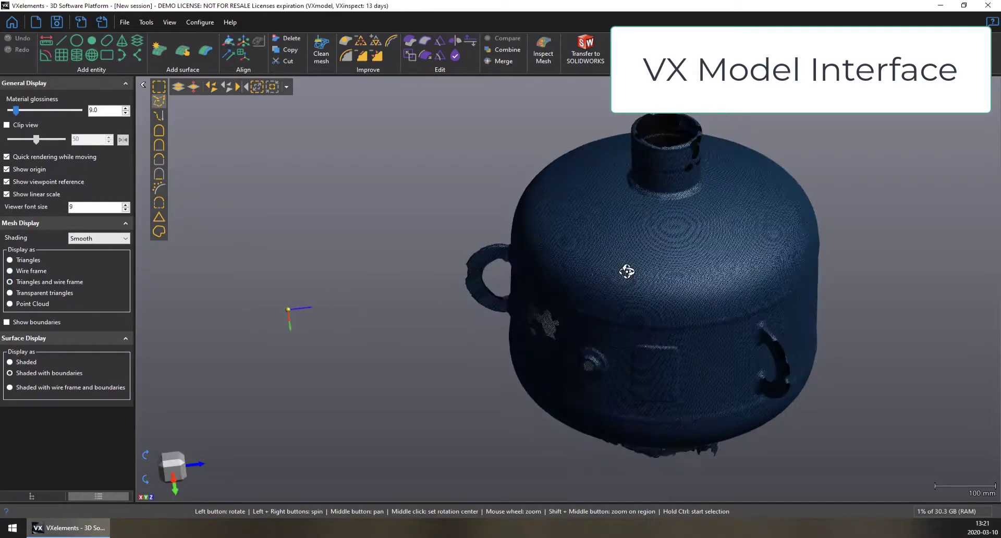
Zoom in on the rectangular recess and handle, switching Mesh Display to Wire frame and back to Triangles.
scroll(649, 258, up, 5)
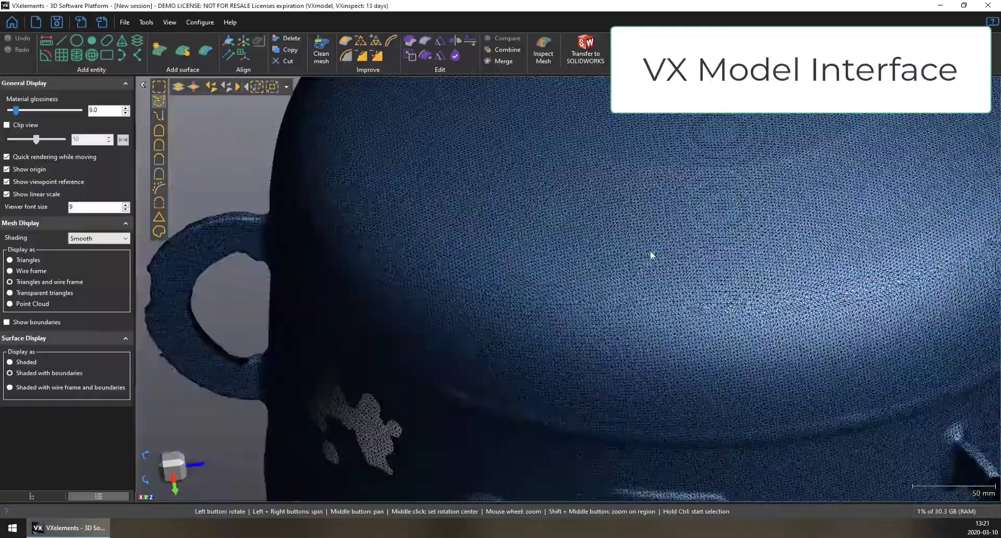
drag(650, 255, 587, 280)
scroll(595, 286, down, 5)
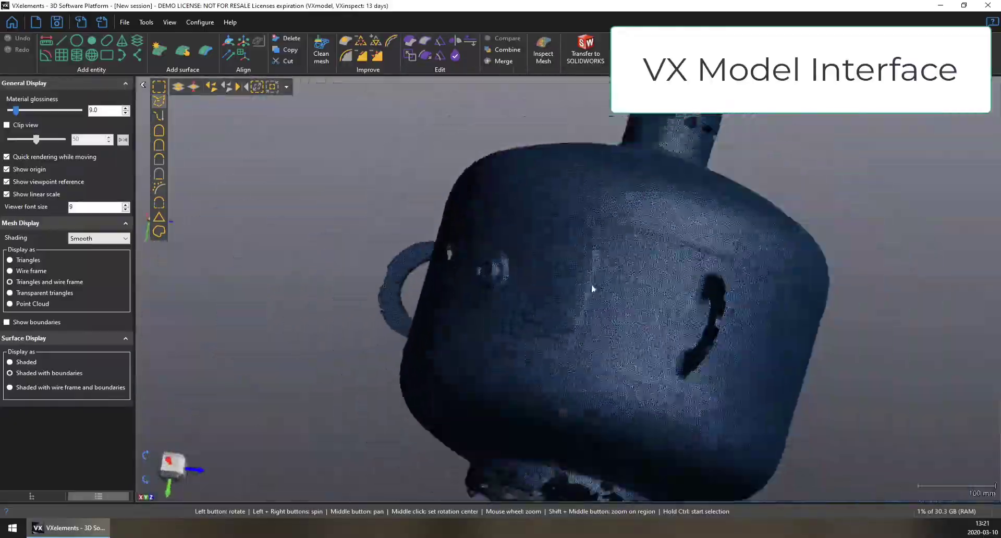
scroll(615, 267, up, 8)
scroll(567, 293, down, 3)
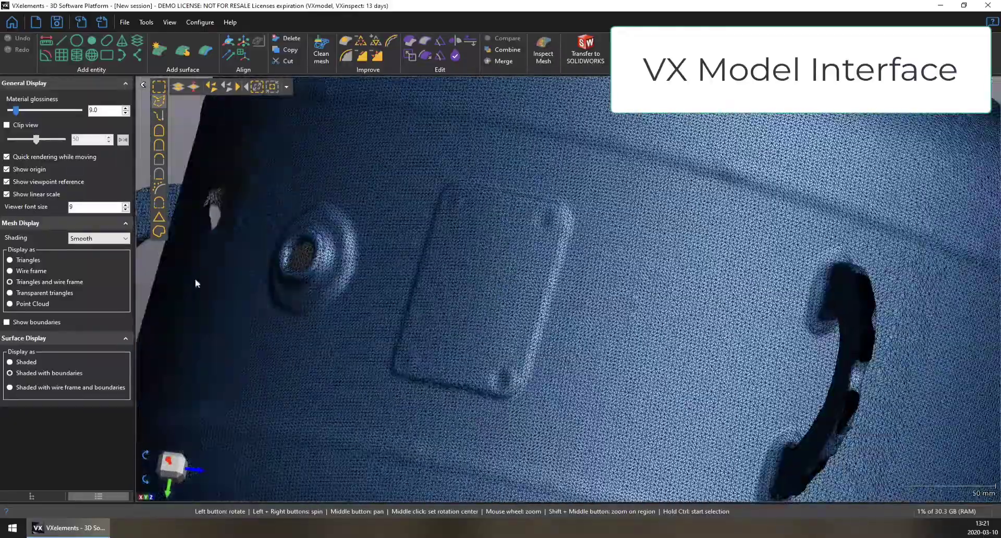
click(10, 271)
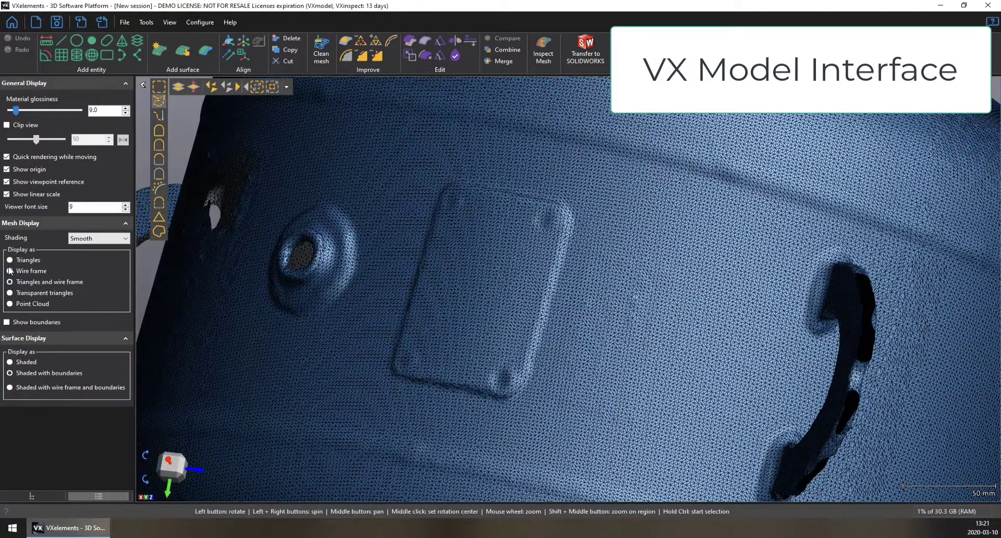
click(10, 260)
Orbit and zoom around the neck, top, handle and the cluster of side holes.
mouse_move(354, 261)
mouse_down()
mouse_move(595, 274)
mouse_move(599, 264)
mouse_move(540, 302)
mouse_move(554, 301)
mouse_up()
scroll(599, 264, up, 3)
scroll(603, 270, down, 5)
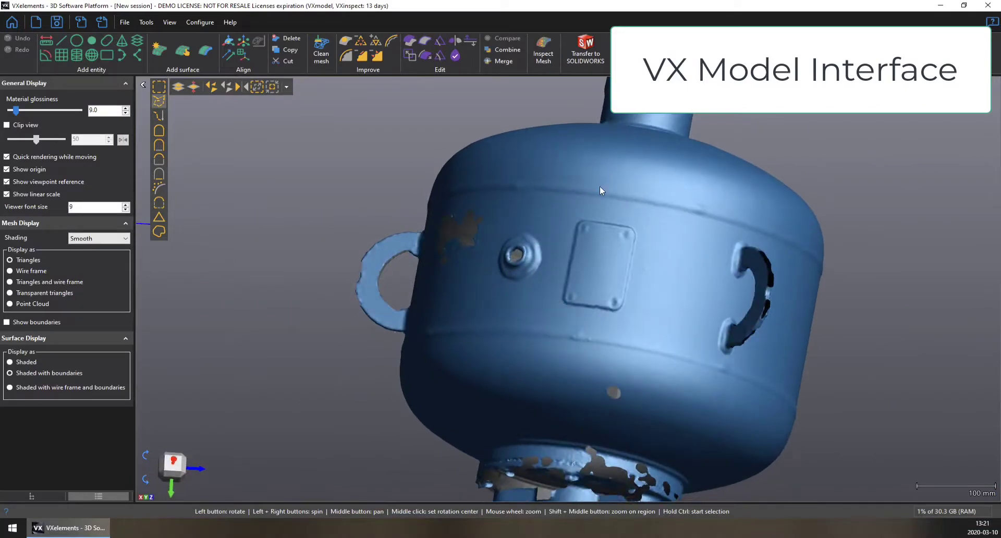
drag(600, 186, 646, 231)
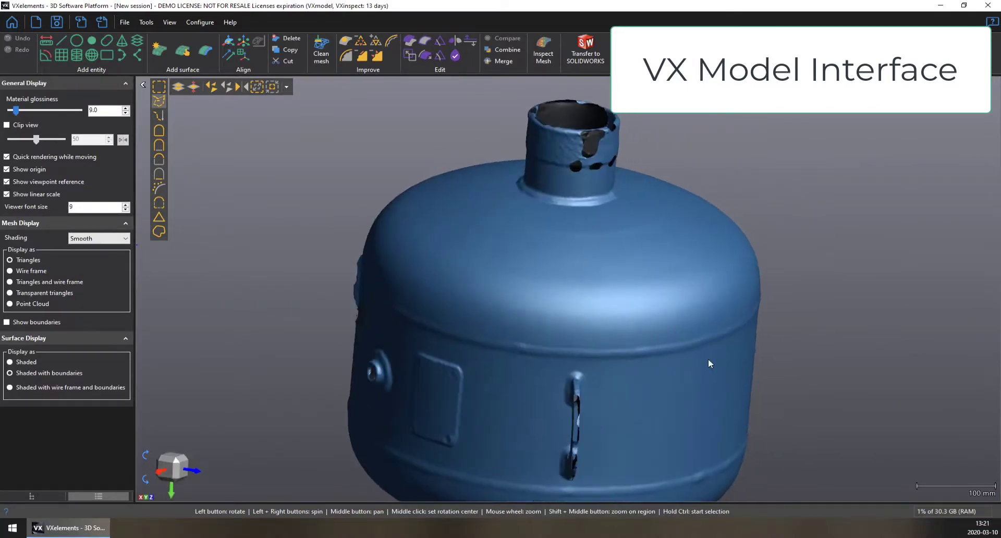
drag(708, 364, 692, 411)
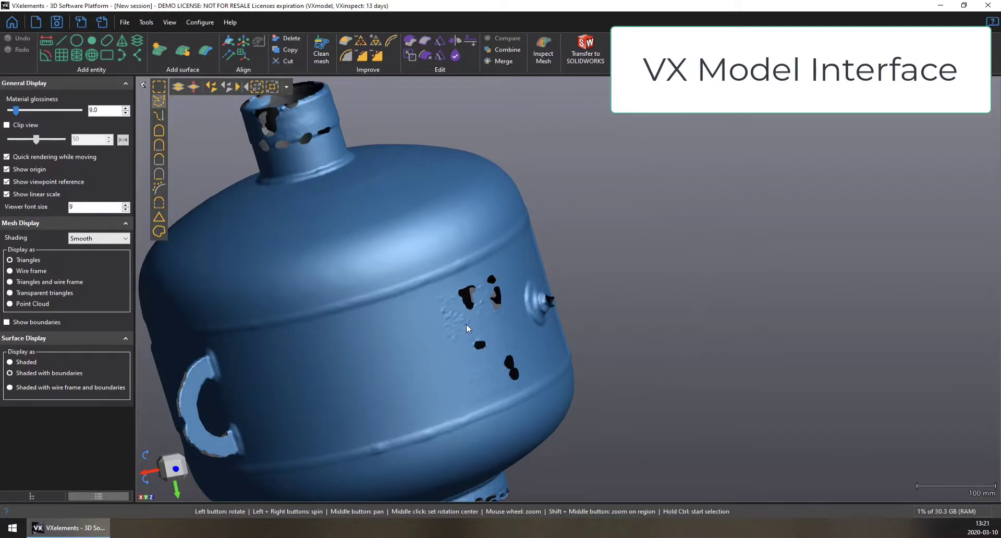
drag(467, 327, 451, 297)
scroll(351, 229, up, 3)
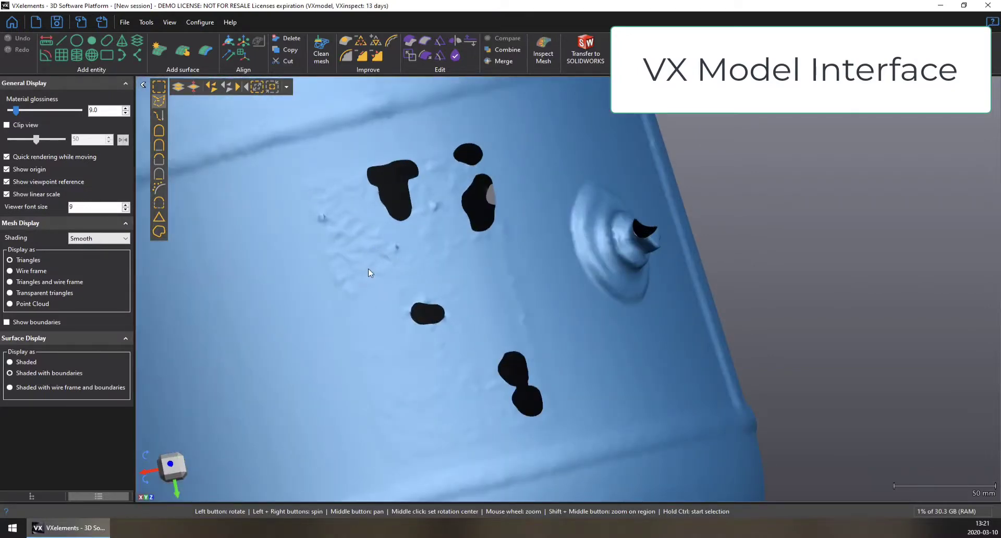
drag(369, 272, 376, 269)
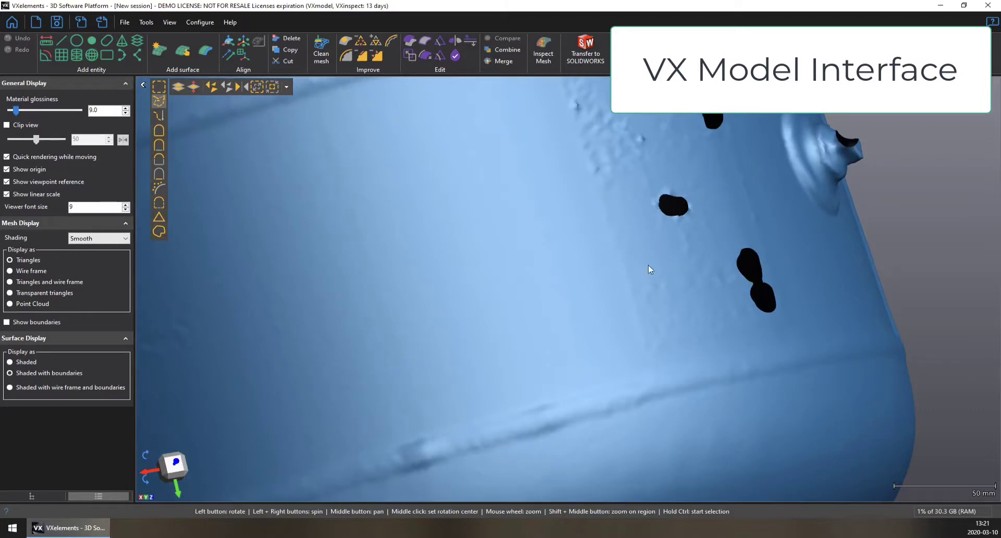
scroll(686, 220, down, 3)
drag(686, 220, 615, 177)
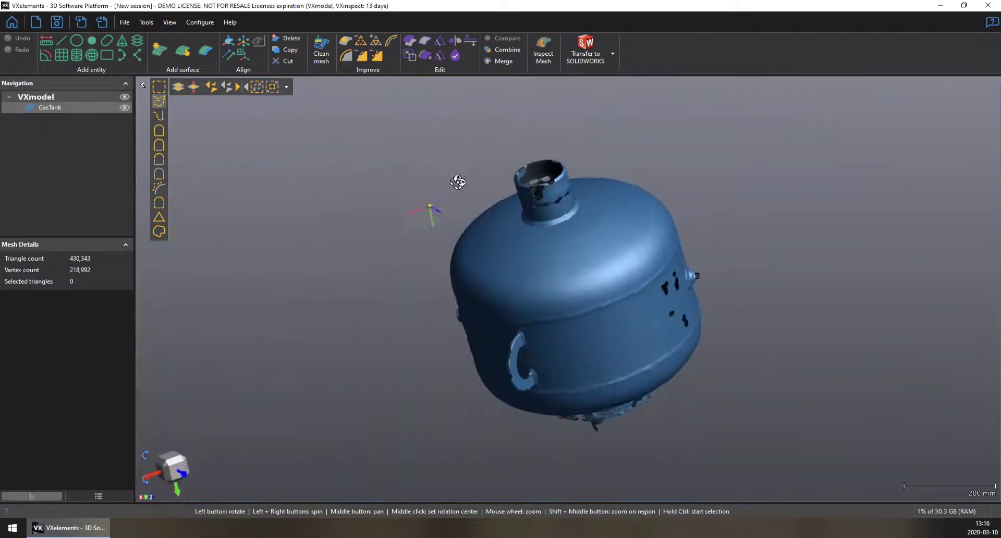
Orbit the gas tank through its sides and bottom, ending face-on to its large open end.
drag(458, 181, 441, 240)
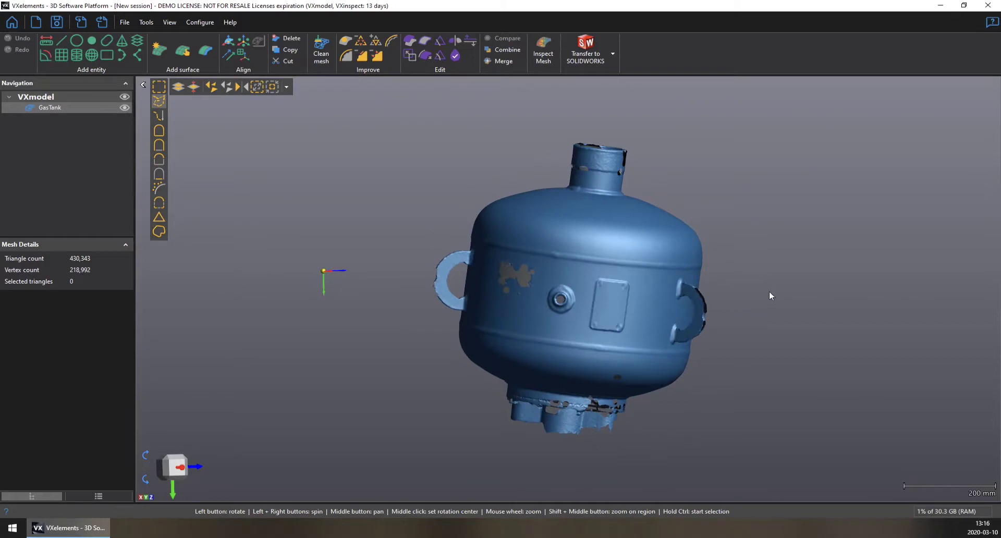
drag(771, 295, 685, 283)
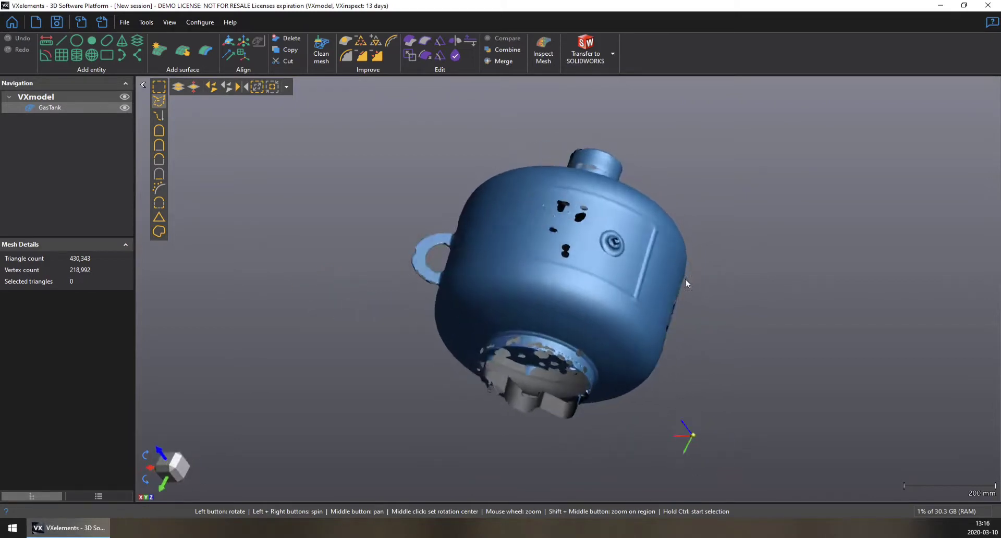
drag(702, 241, 689, 261)
drag(556, 308, 585, 282)
drag(549, 364, 612, 301)
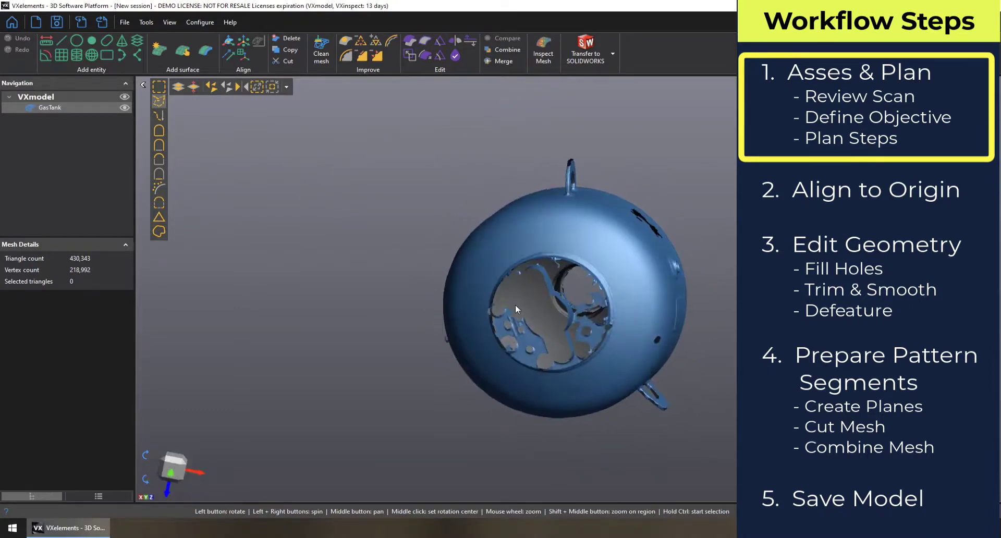
drag(515, 304, 548, 306)
drag(532, 320, 463, 328)
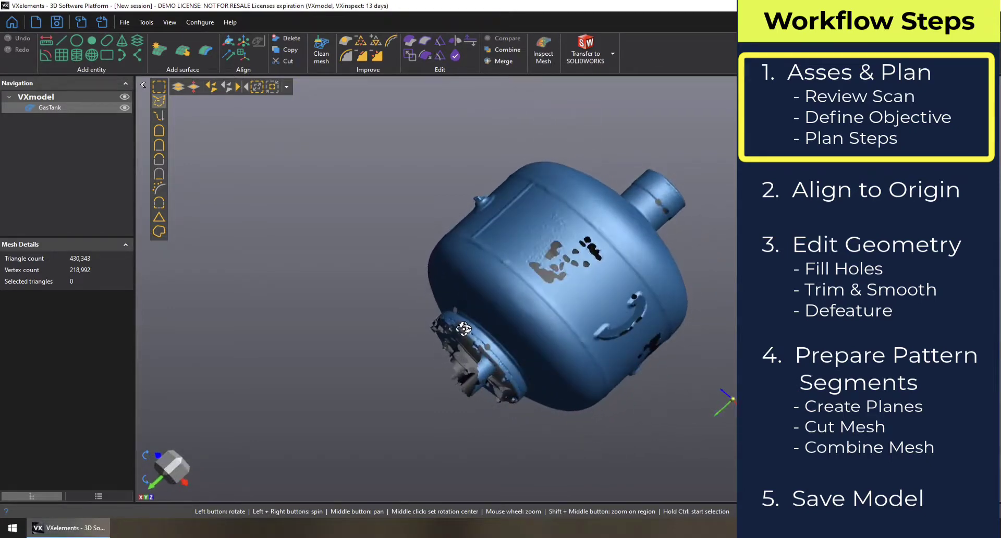
drag(499, 354, 587, 217)
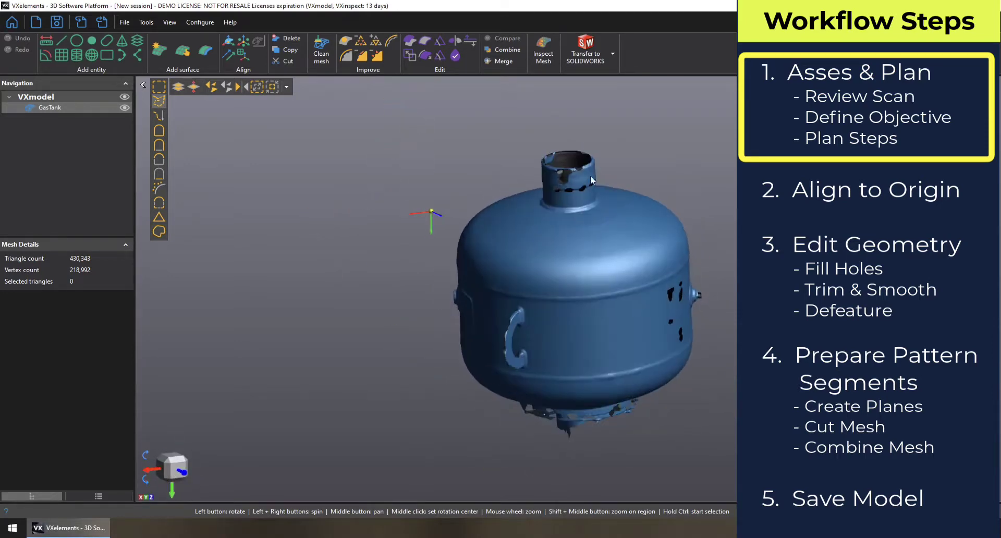
drag(549, 167, 554, 248)
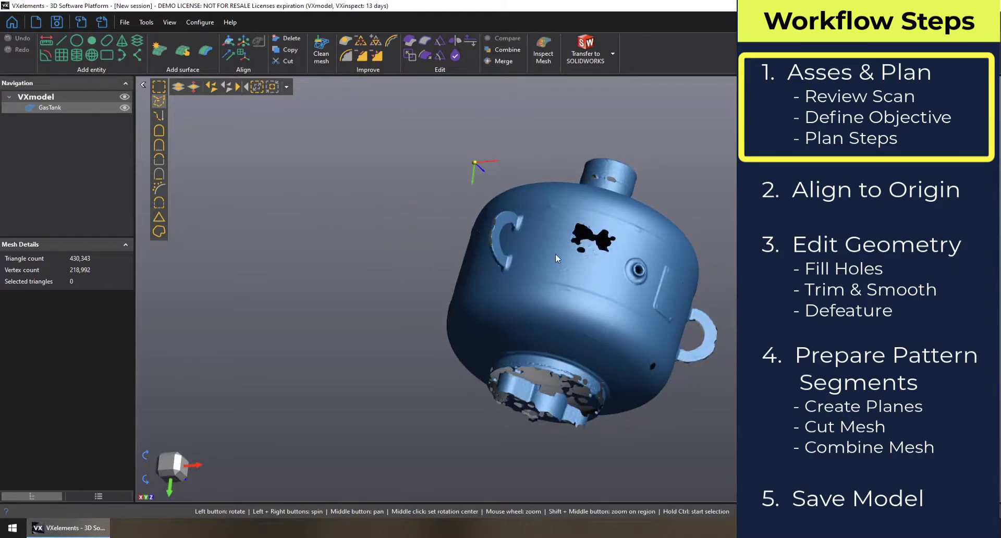
drag(599, 239, 496, 273)
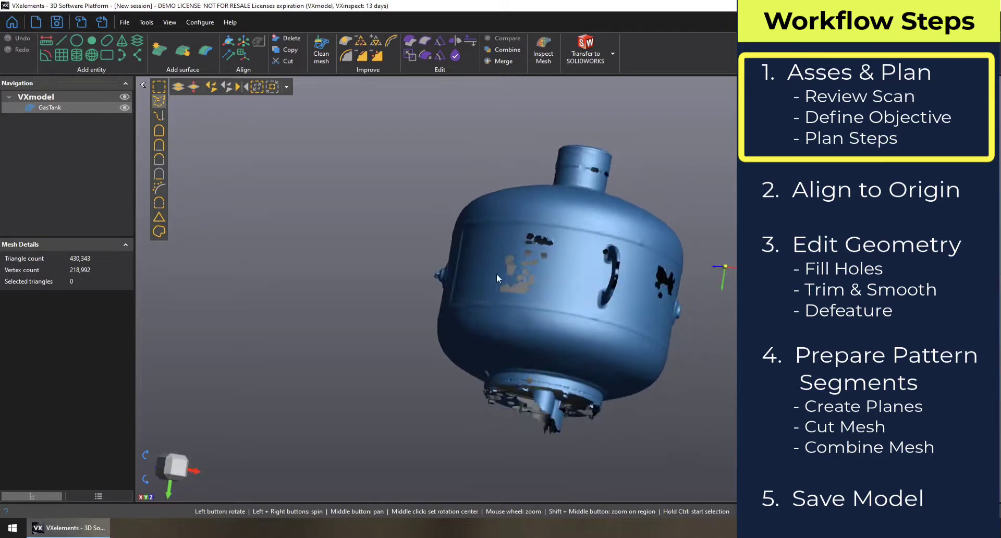
drag(522, 214, 548, 220)
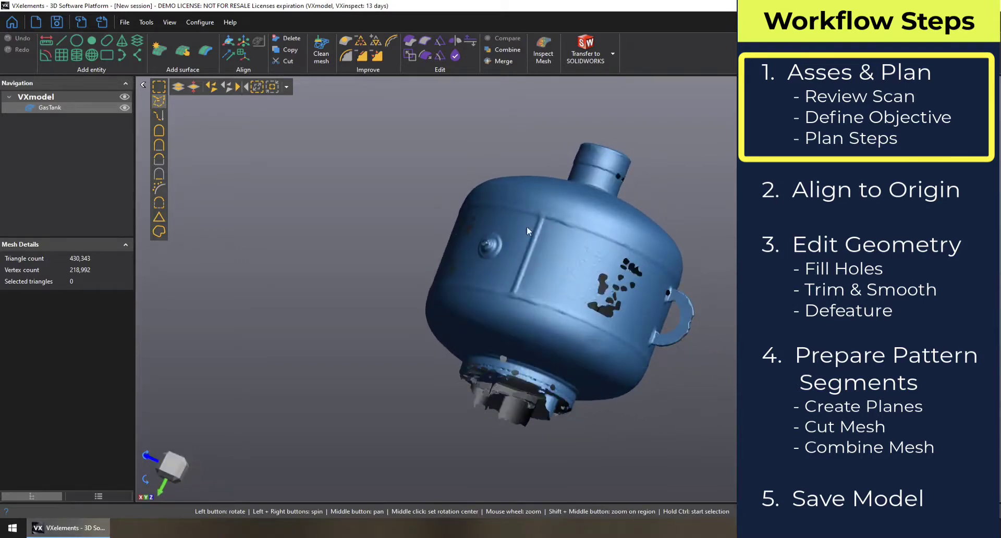
drag(488, 260, 550, 258)
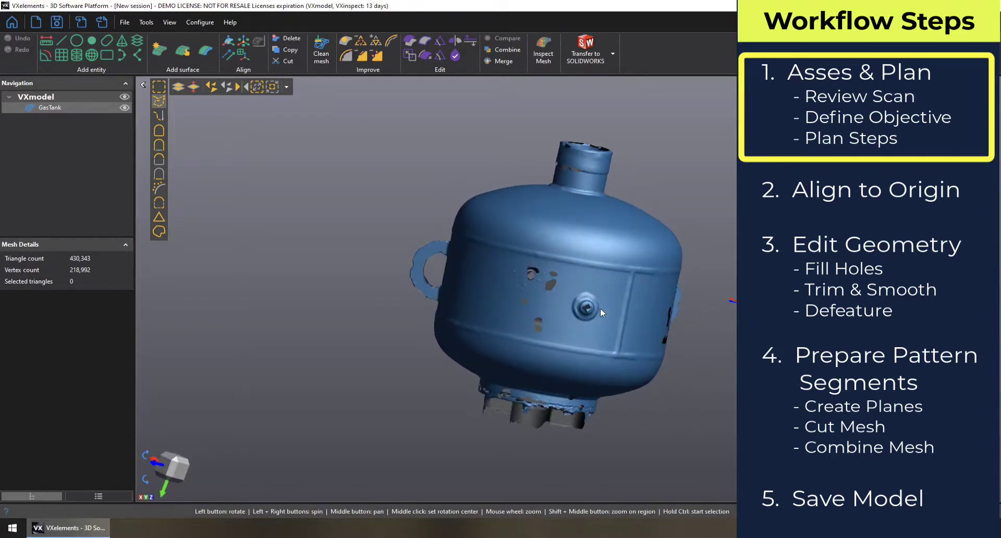
drag(591, 308, 671, 303)
scroll(561, 278, up, 5)
scroll(567, 282, down, 5)
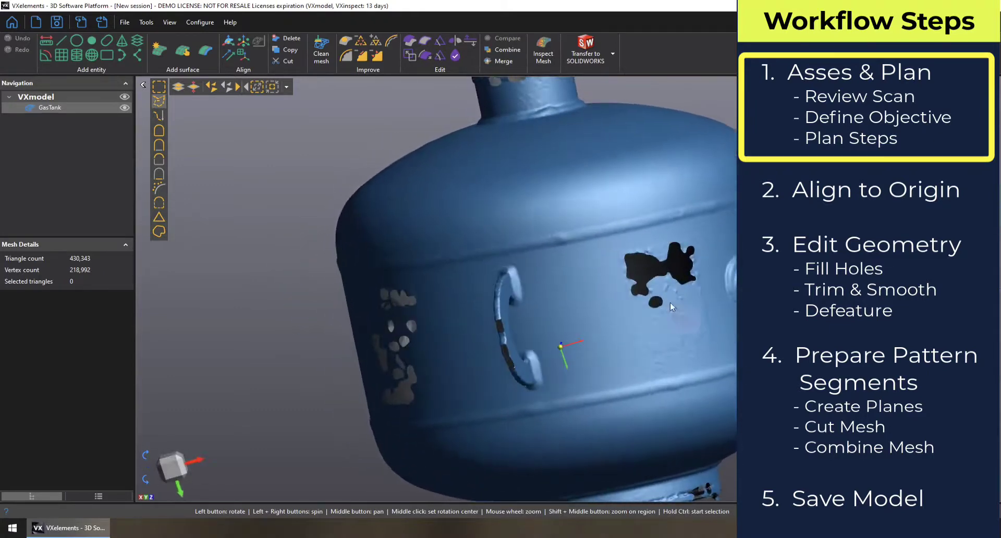
drag(502, 303, 497, 332)
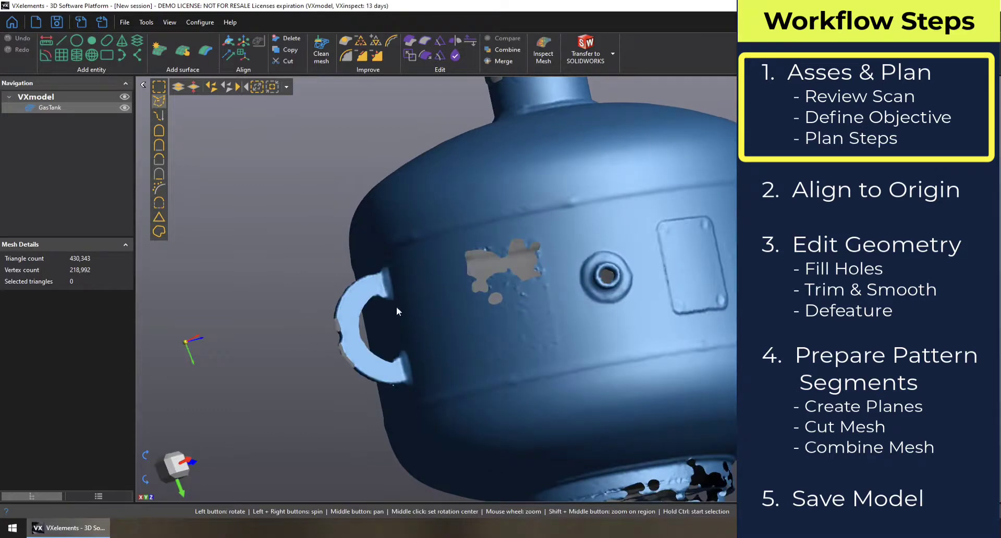
scroll(396, 311, down, 5)
drag(483, 229, 524, 248)
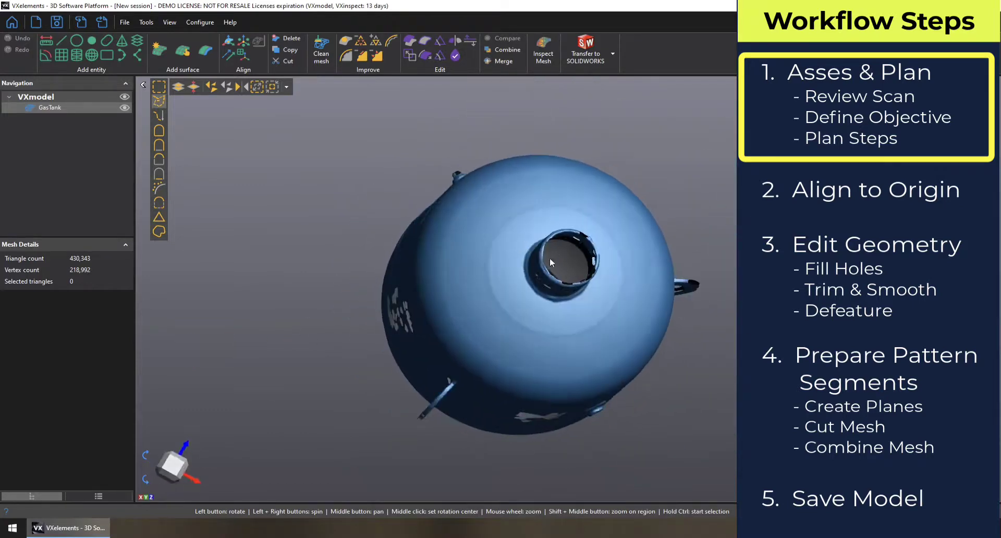
drag(518, 319, 530, 151)
drag(537, 381, 564, 373)
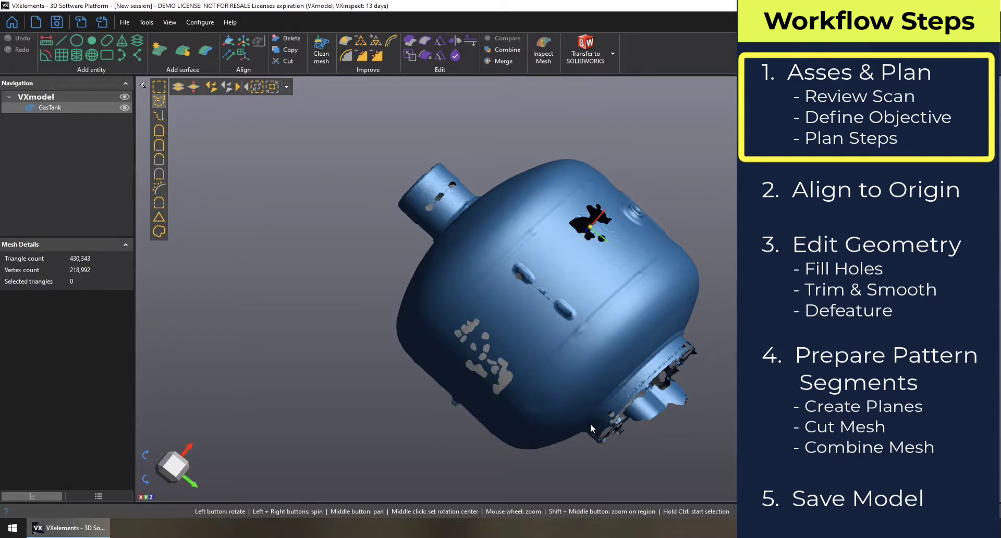
drag(611, 454, 585, 408)
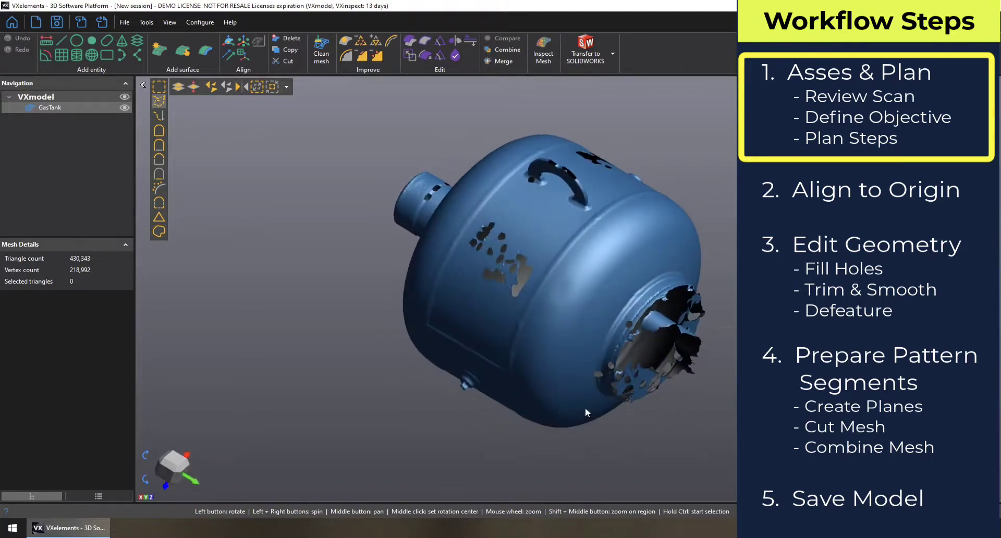
drag(725, 289, 675, 315)
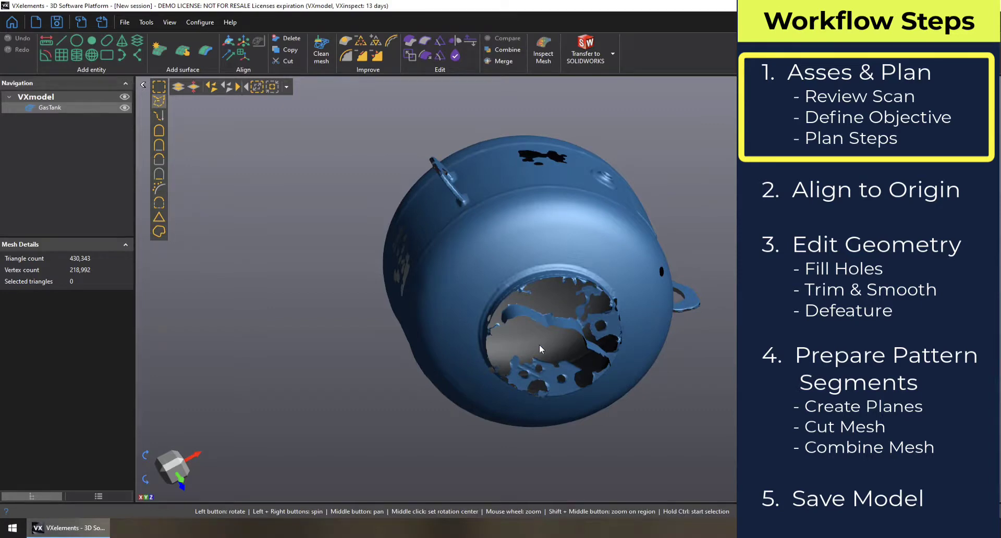
mouse_move(540, 345)
mouse_down()
mouse_move(541, 326)
mouse_move(539, 336)
mouse_up()
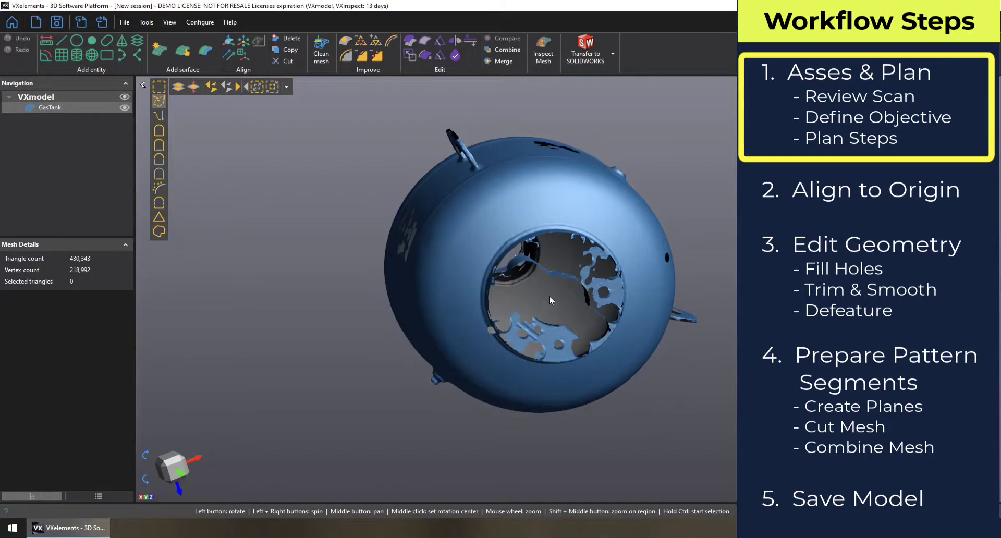
drag(549, 295, 724, 302)
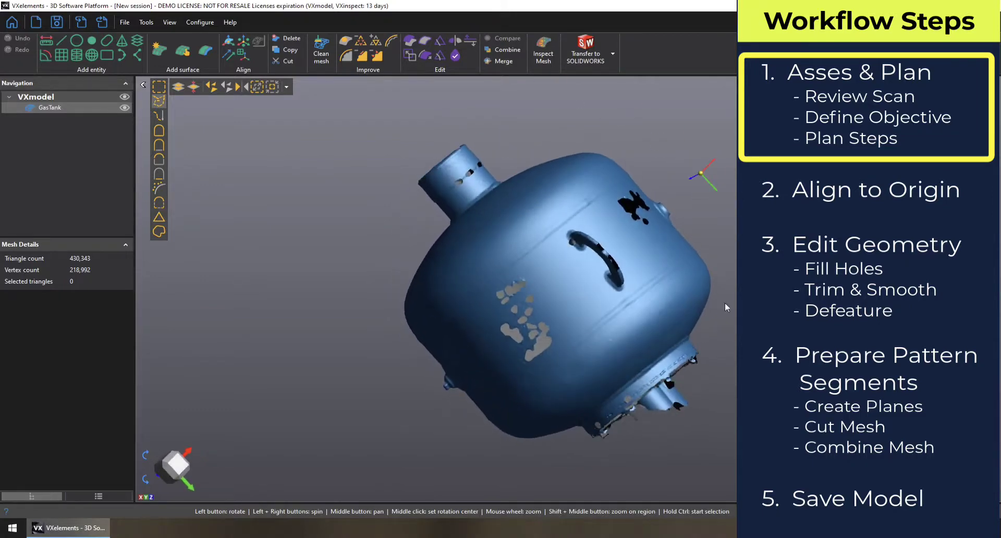
drag(576, 256, 648, 237)
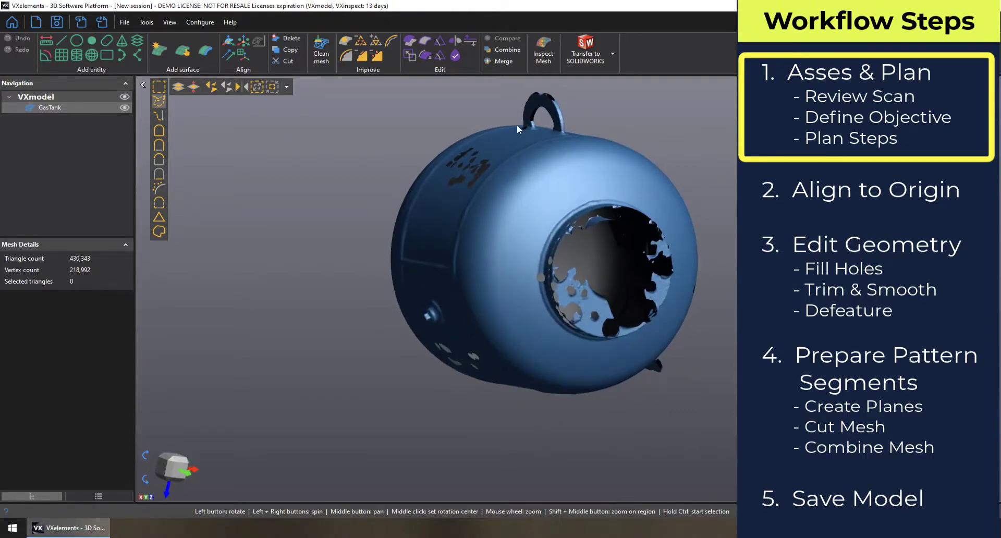
drag(517, 128, 614, 210)
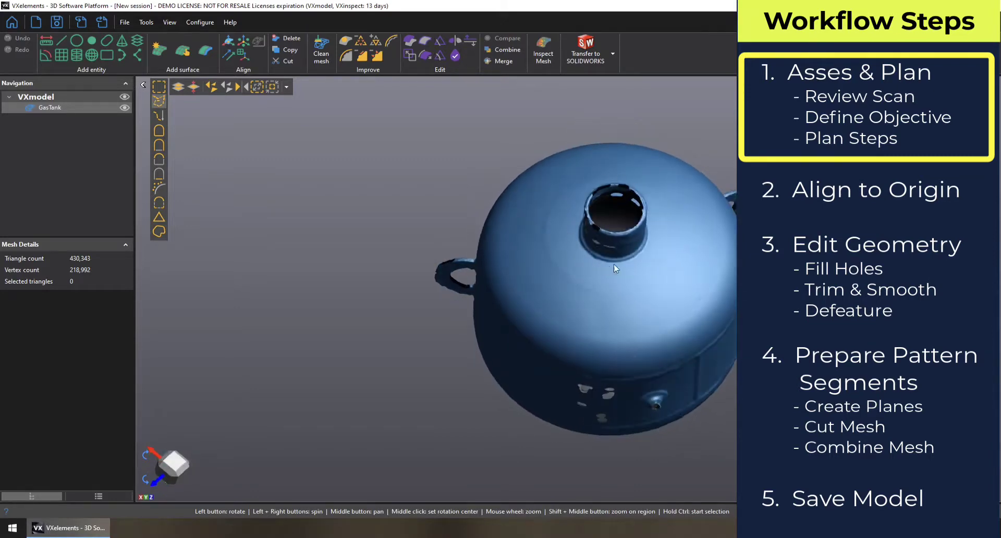
drag(602, 248, 616, 232)
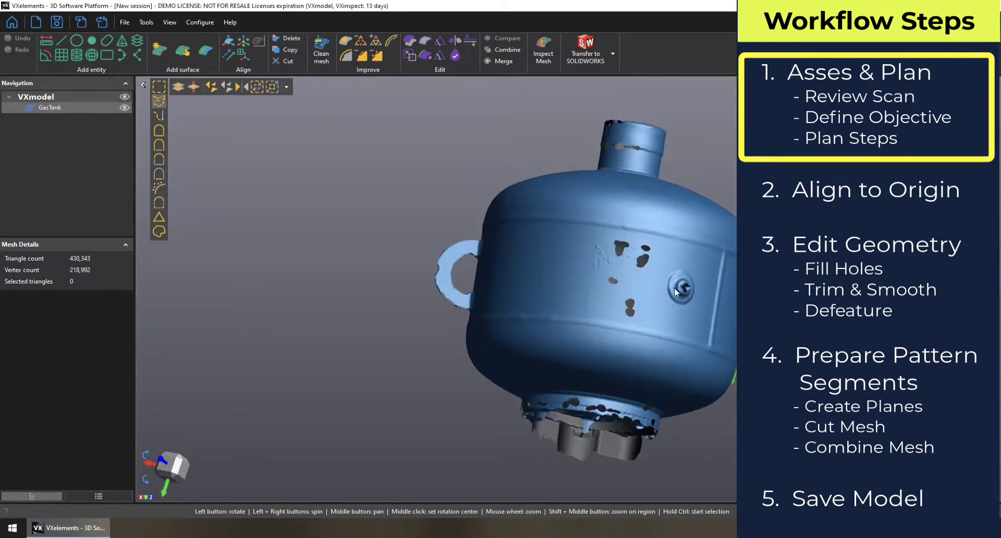
drag(674, 287, 608, 281)
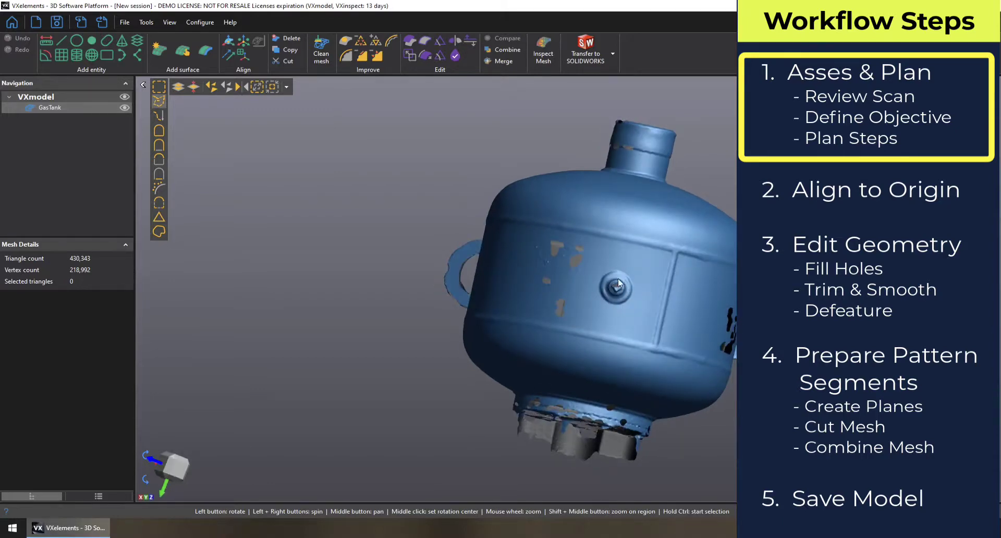
drag(618, 281, 682, 266)
scroll(706, 298, up, 6)
scroll(705, 298, down, 8)
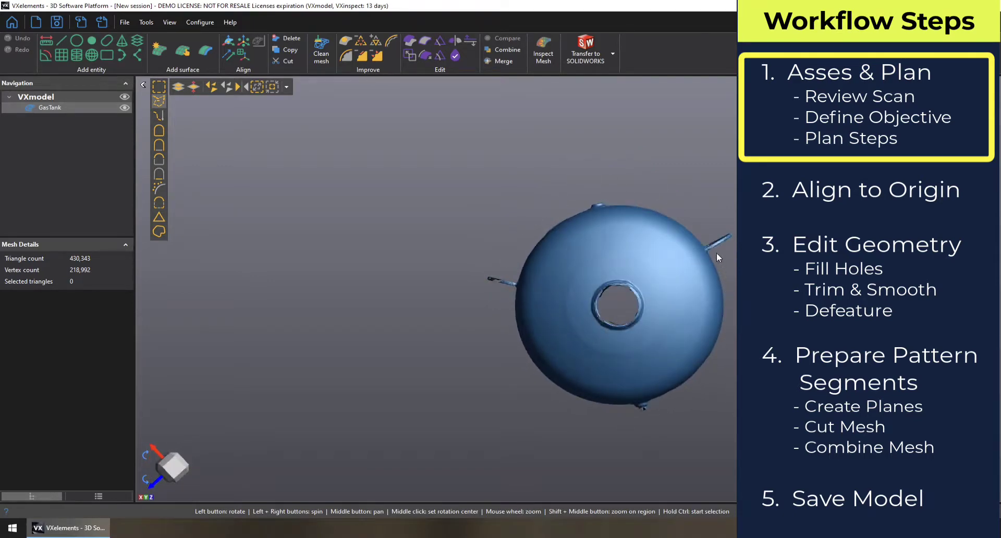
drag(576, 371, 530, 287)
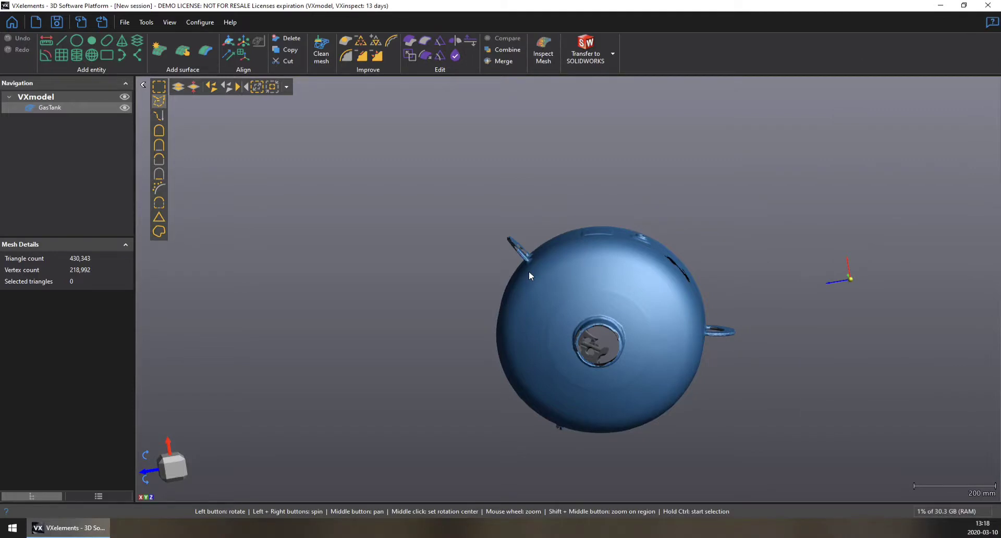
drag(541, 329, 619, 289)
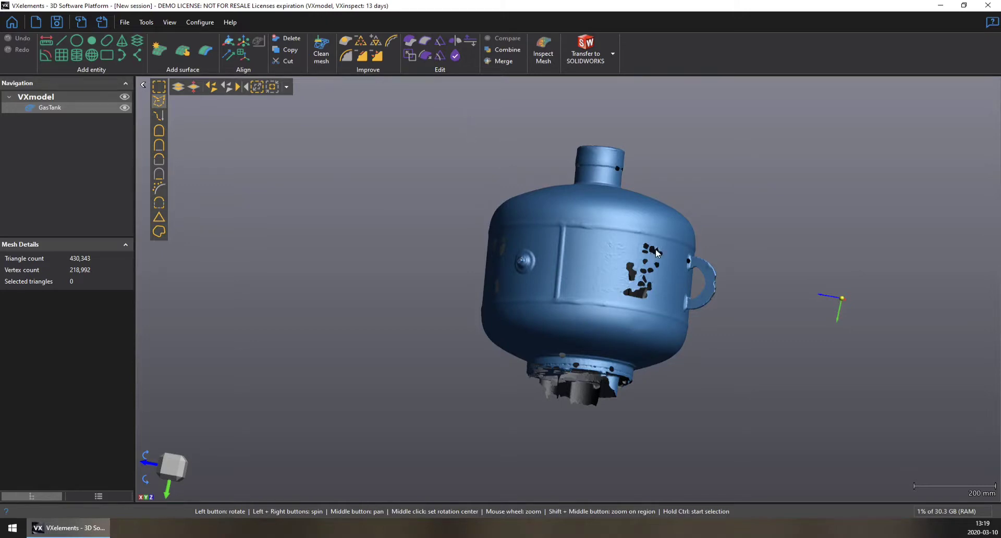
drag(631, 275, 570, 285)
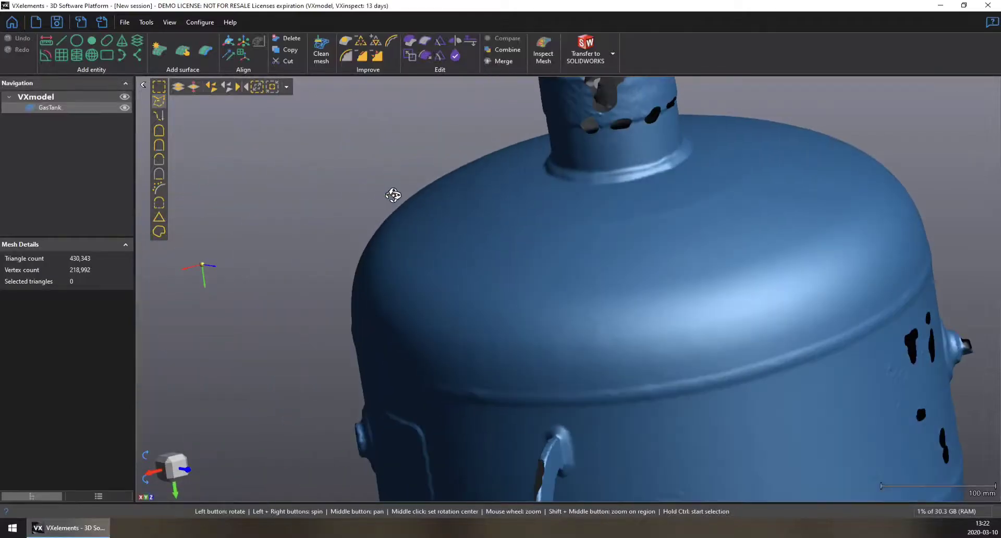
scroll(393, 195, down, 5)
drag(393, 195, 561, 220)
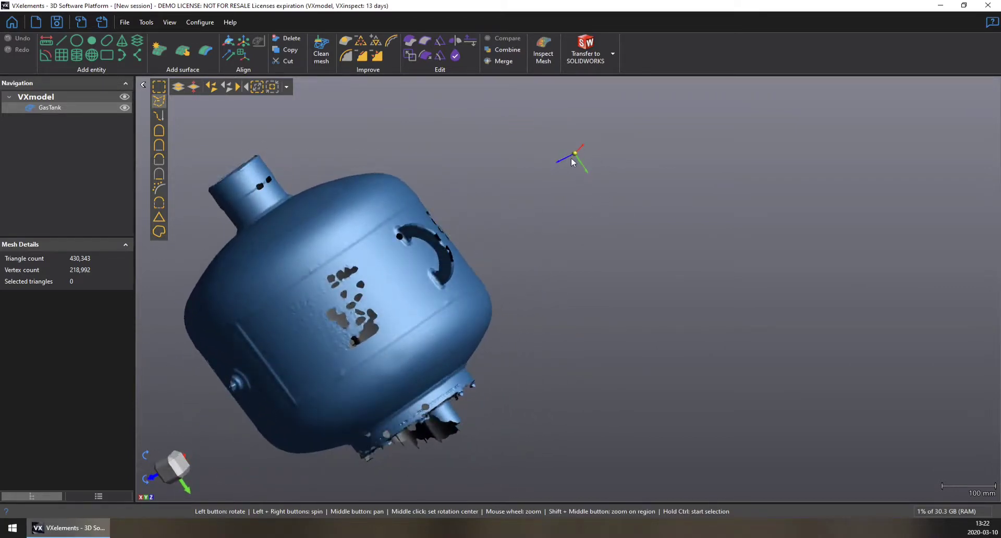
mouse_move(572, 161)
mouse_down()
mouse_move(592, 134)
mouse_move(578, 157)
mouse_up()
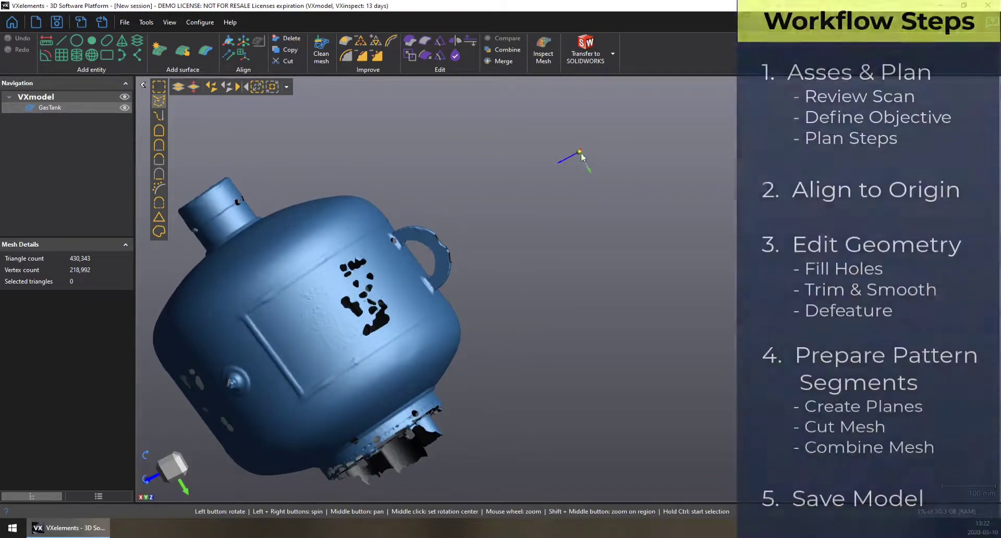
drag(501, 176, 428, 269)
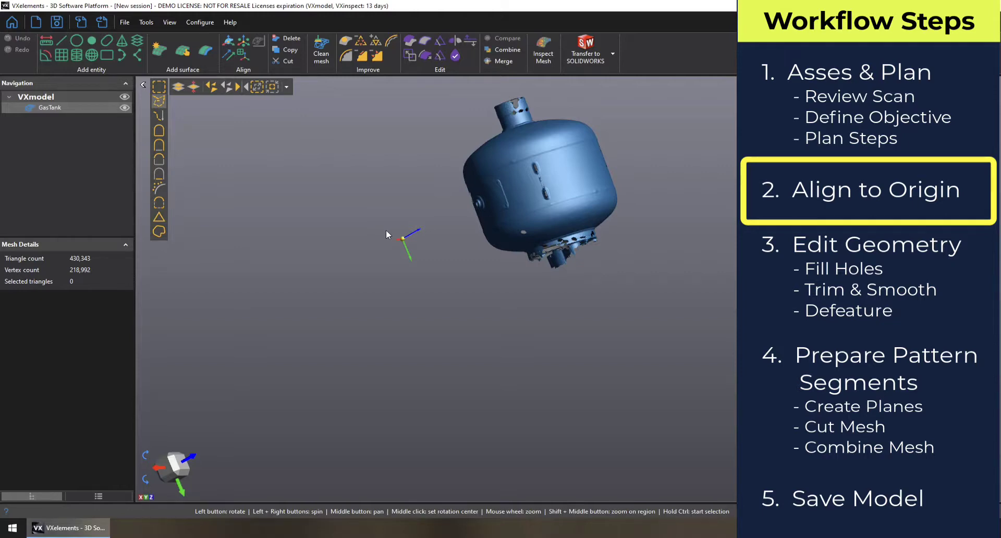
drag(482, 183, 556, 143)
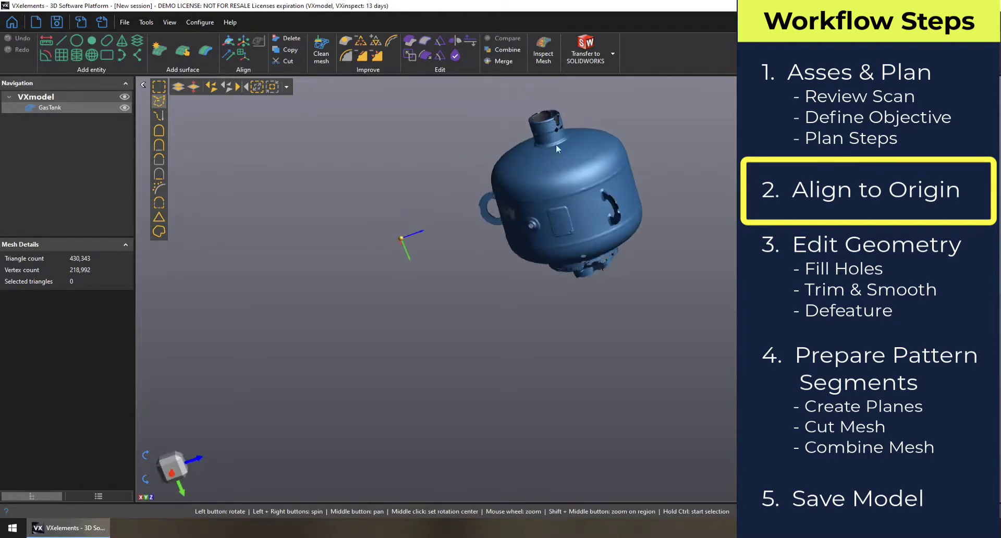
drag(586, 312, 561, 284)
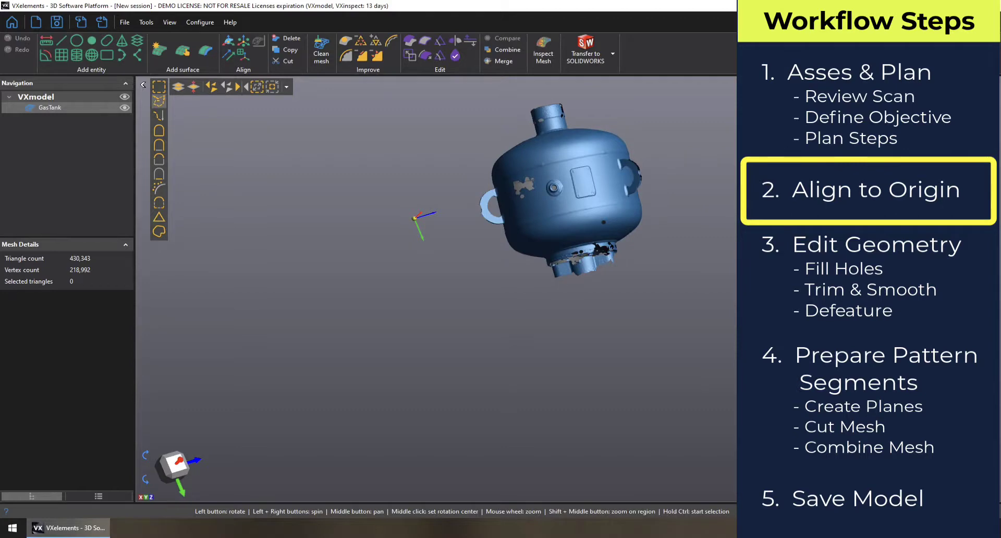
drag(608, 232, 583, 218)
drag(519, 200, 534, 211)
drag(505, 219, 425, 227)
mouse_move(496, 222)
mouse_down()
mouse_move(542, 209)
mouse_move(514, 217)
mouse_up()
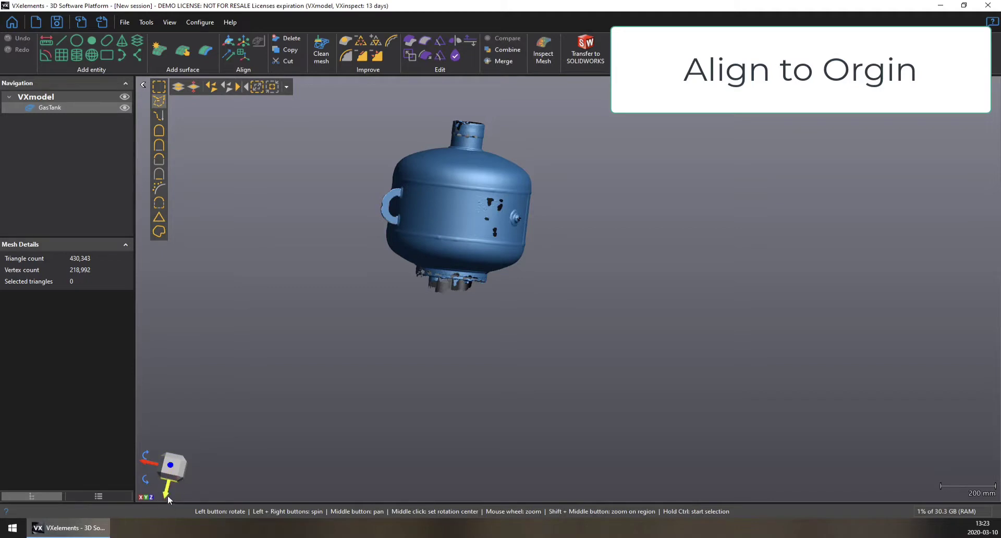
Start a new fitted cylinder, keeping Triangle selection as the building mode.
mouse_move(197, 493)
mouse_down()
mouse_move(232, 440)
mouse_move(210, 434)
mouse_move(254, 477)
mouse_move(137, 409)
mouse_move(192, 437)
mouse_move(214, 404)
mouse_move(246, 413)
mouse_move(289, 317)
mouse_up()
mouse_move(534, 316)
mouse_down()
mouse_move(525, 306)
mouse_move(539, 315)
mouse_up()
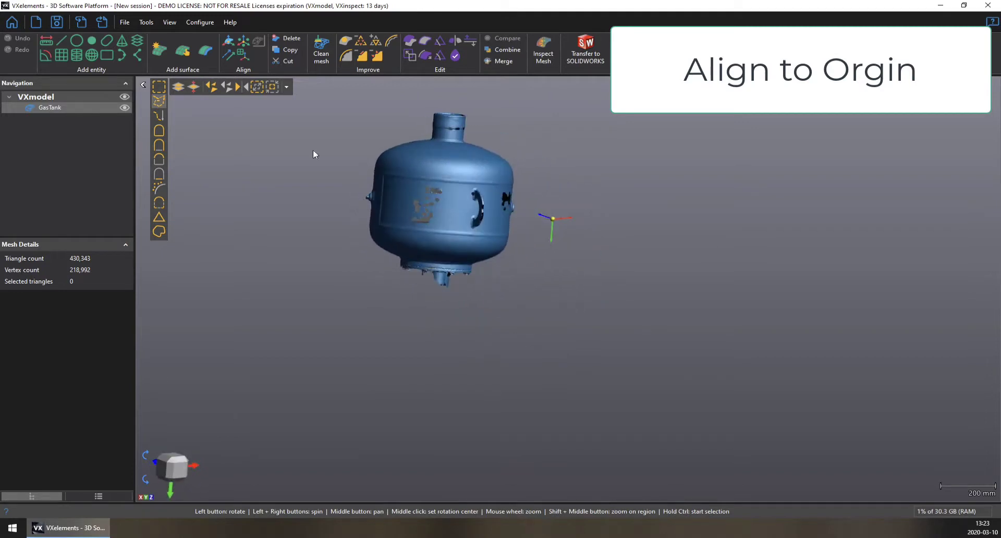
click(77, 55)
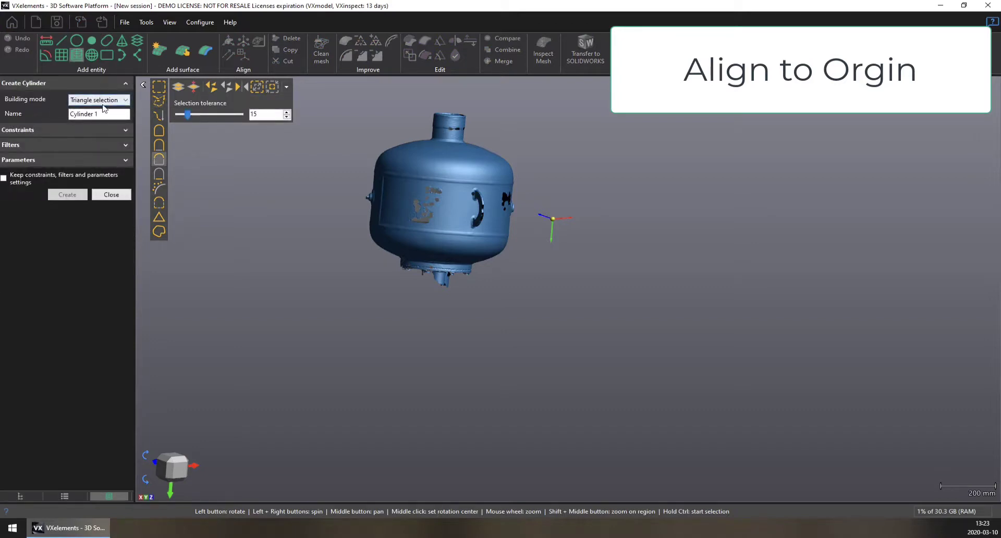
click(109, 101)
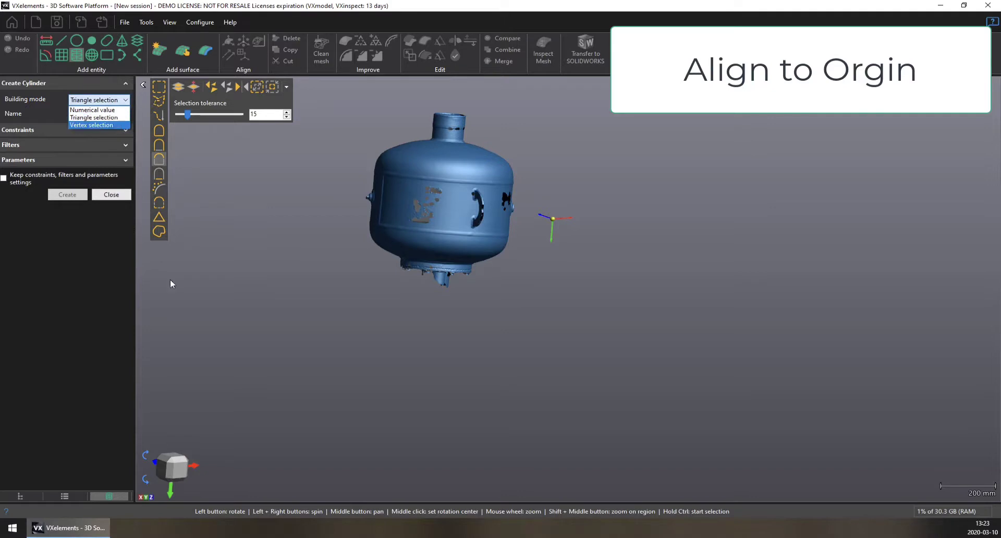
click(264, 279)
drag(459, 314, 550, 235)
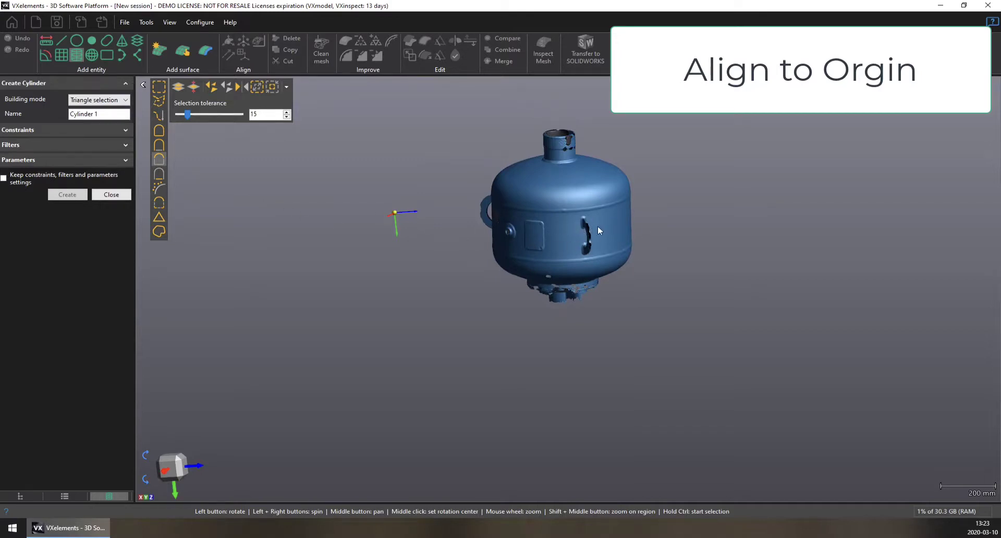
drag(598, 229, 548, 251)
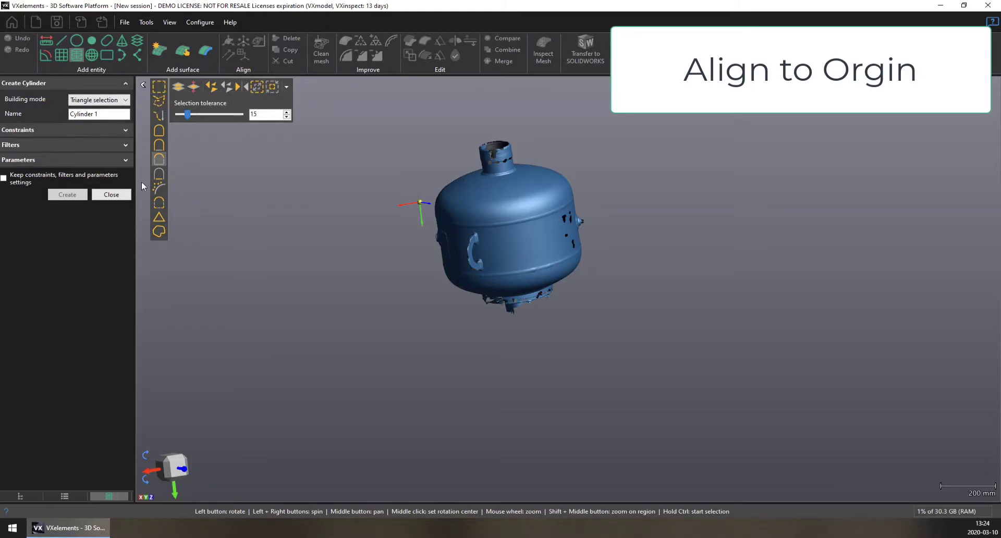
Switch the selection toolbar to Compact layout, browse the selection modes, then restore Expanded layout.
click(288, 86)
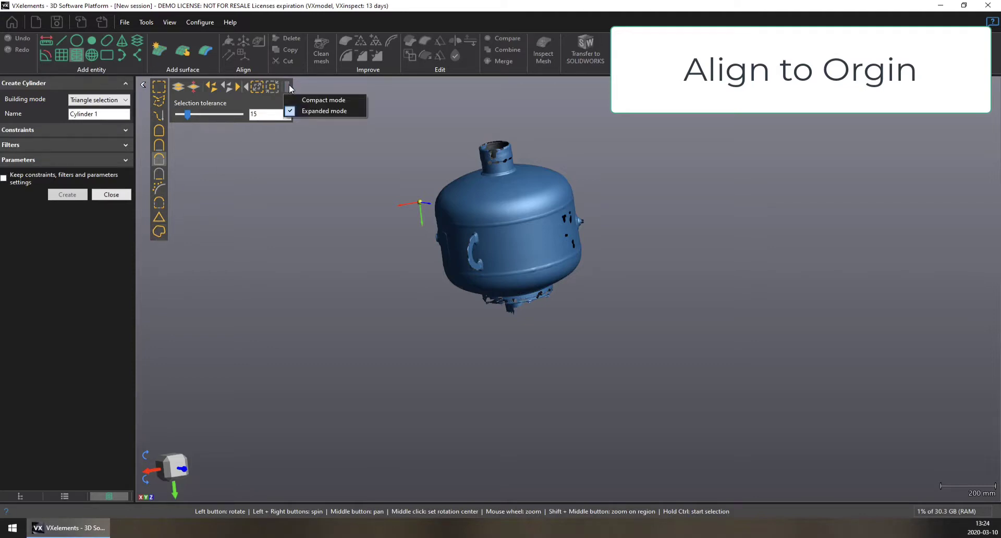
click(319, 99)
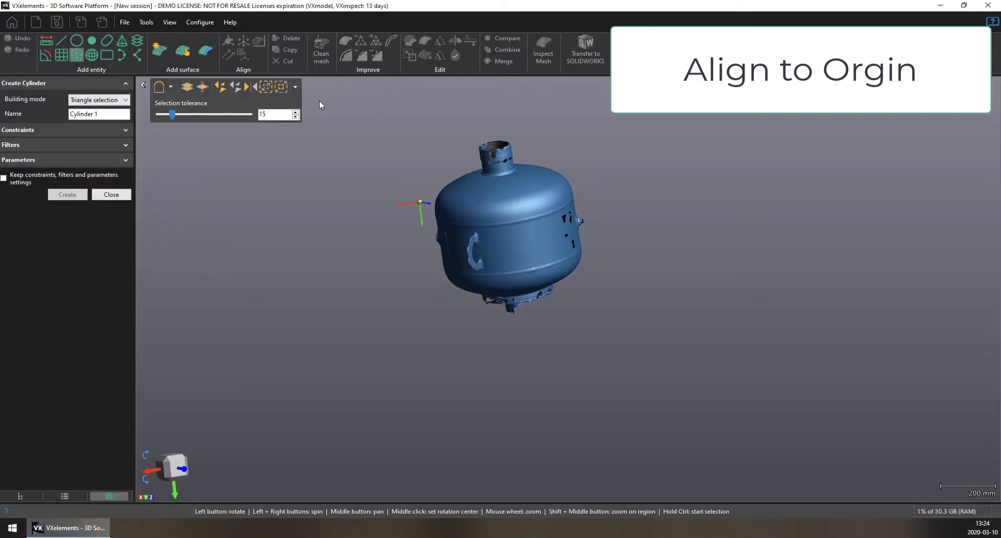
click(171, 87)
click(276, 233)
click(170, 87)
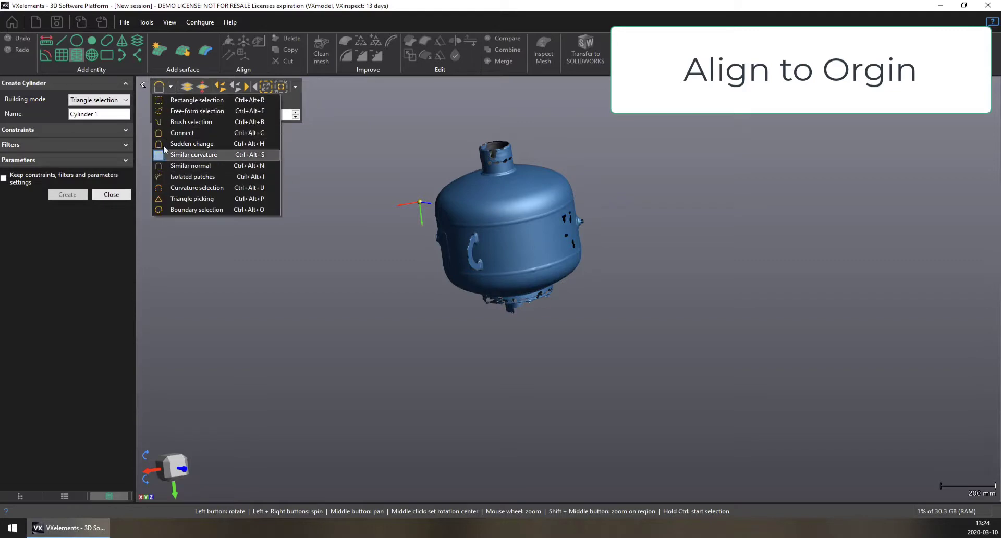
click(296, 90)
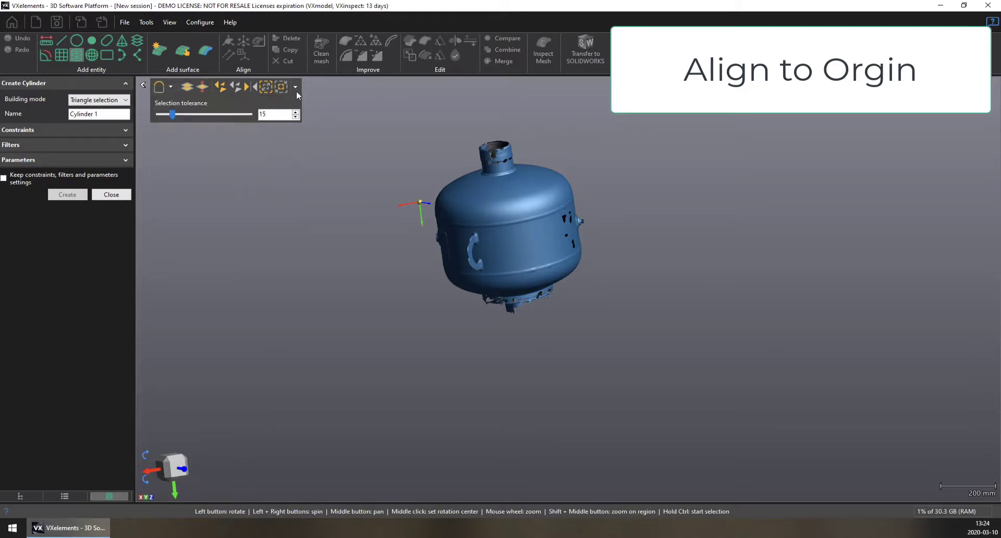
click(296, 86)
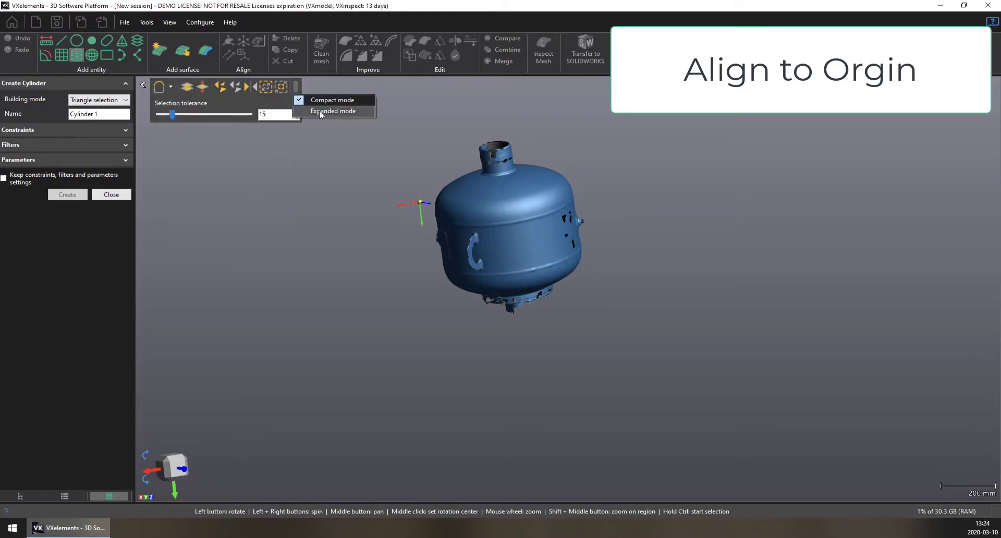
click(337, 112)
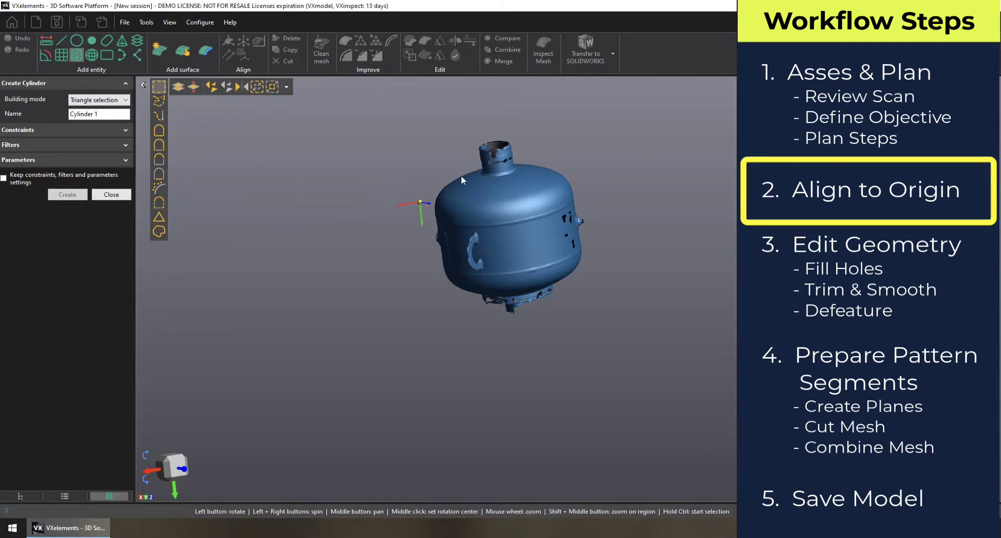
Try fitting a cylinder to a triangle patch on the tank side, then clear it and close the panel.
drag(461, 175, 431, 193)
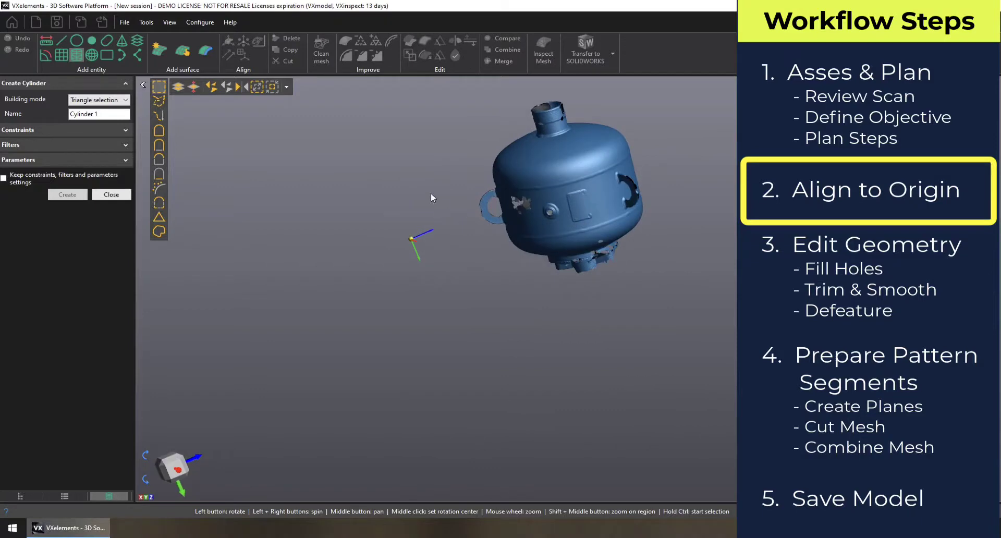
drag(502, 125, 599, 214)
mouse_move(728, 189)
mouse_down()
mouse_move(732, 220)
mouse_move(712, 209)
mouse_move(729, 201)
mouse_up()
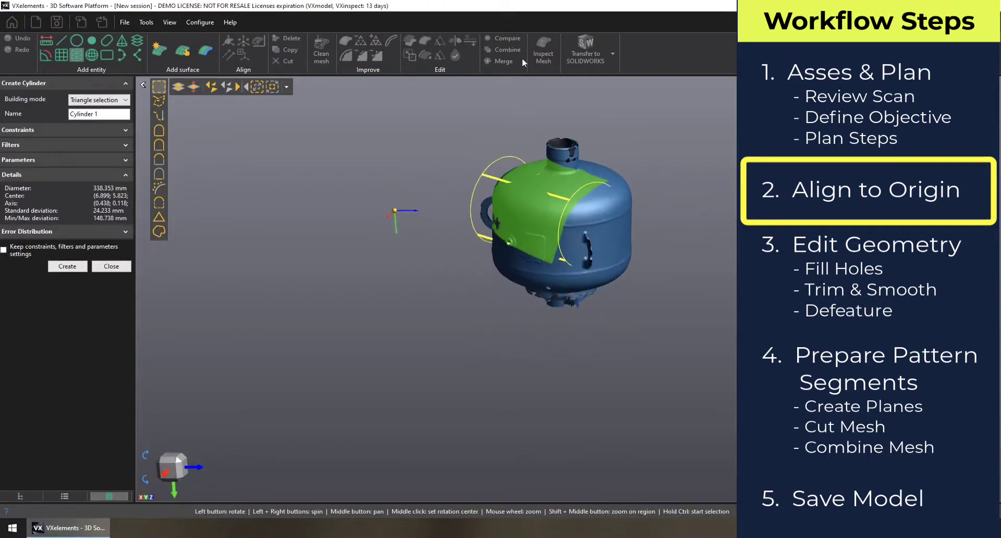
ctrl+click(355, 152)
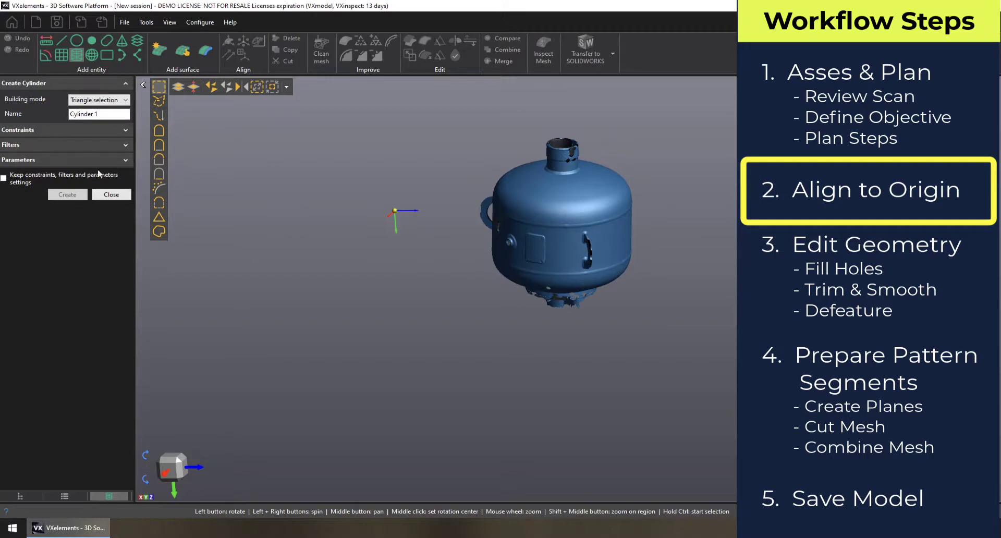
click(111, 194)
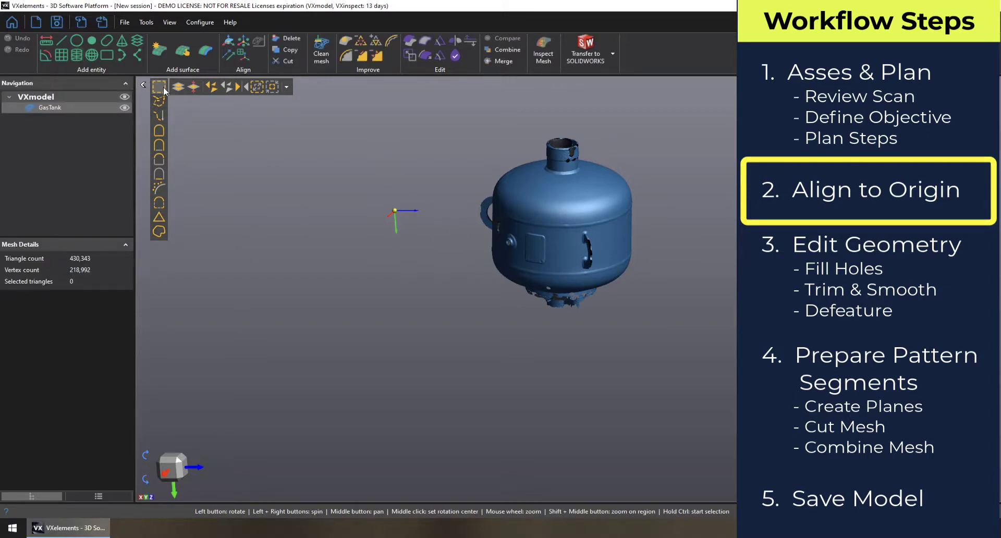
Try lasso selection on the handle and neck, clear it, then switch to brush selection.
click(158, 104)
mouse_move(492, 156)
mouse_down()
mouse_move(473, 192)
mouse_move(509, 214)
mouse_move(588, 145)
mouse_move(380, 157)
mouse_move(410, 199)
mouse_move(461, 181)
mouse_up()
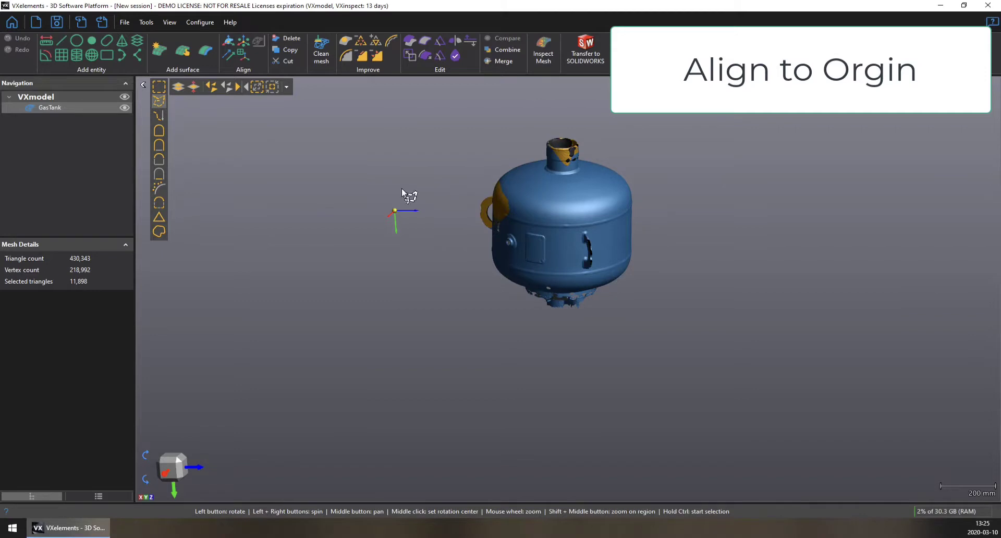
key(Escape)
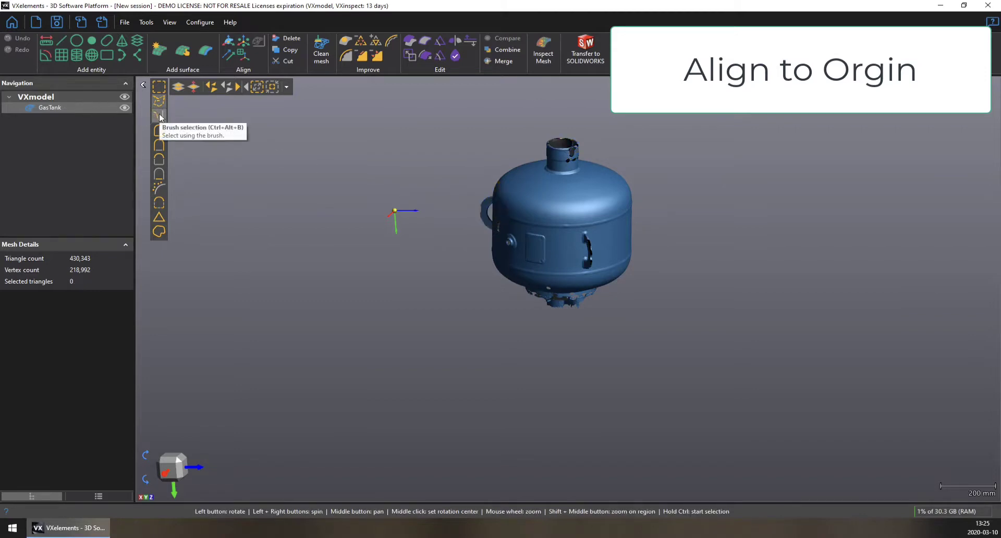
click(159, 114)
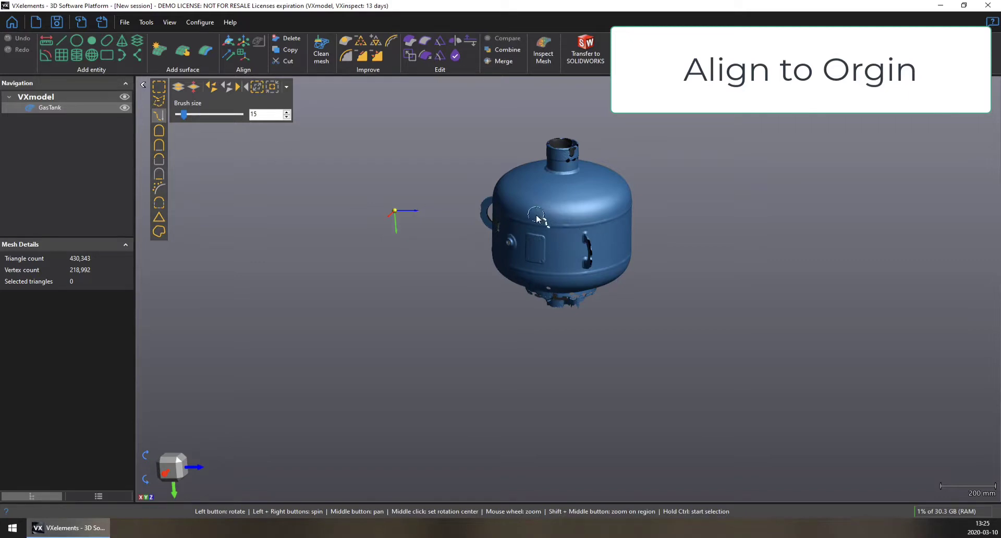
ctrl+scroll(568, 232, up, 3)
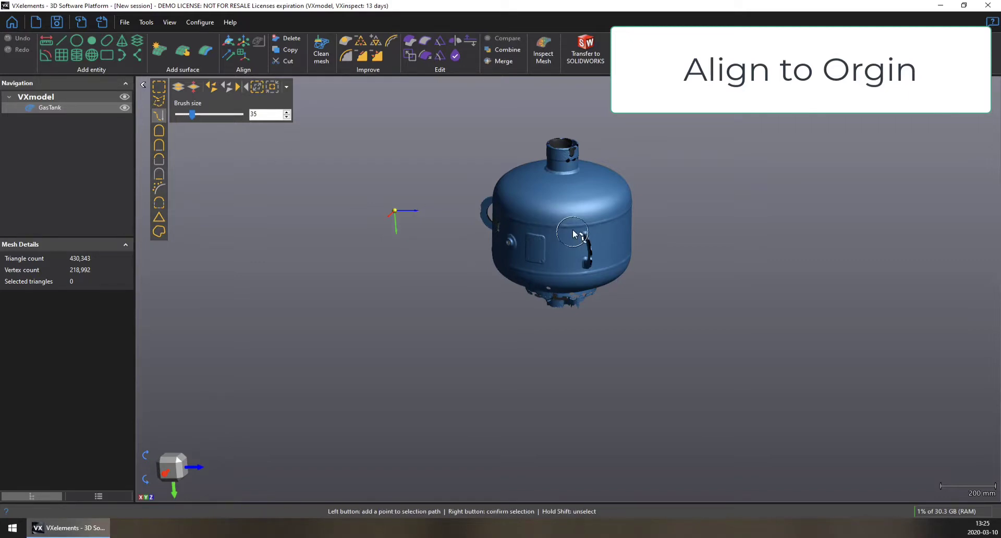
ctrl+scroll(568, 231, down, 1)
ctrl+scroll(558, 221, down, 1)
Floodfill-select the connected tank mesh and invert it to isolate the 20 stray triangles.
click(159, 130)
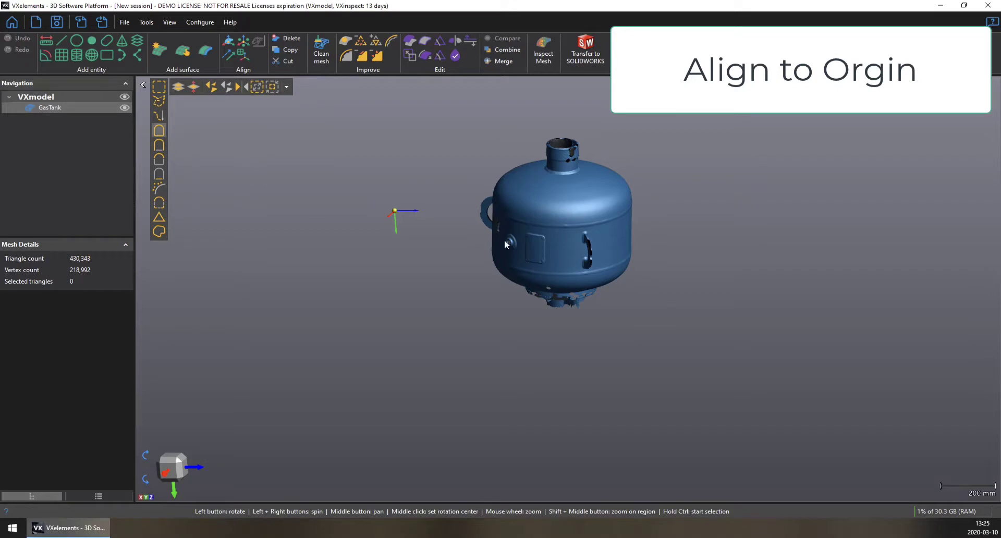
click(560, 245)
drag(604, 249, 689, 306)
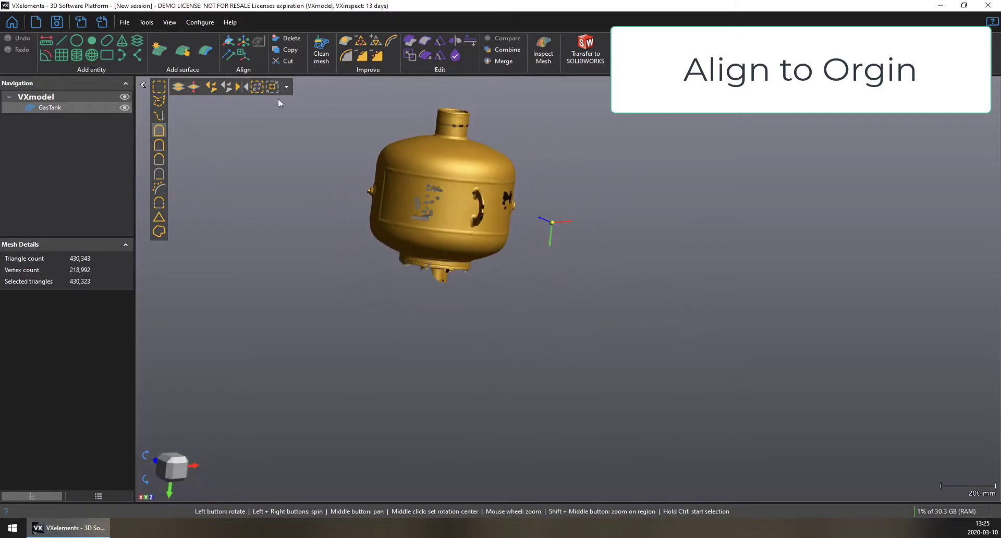
click(242, 89)
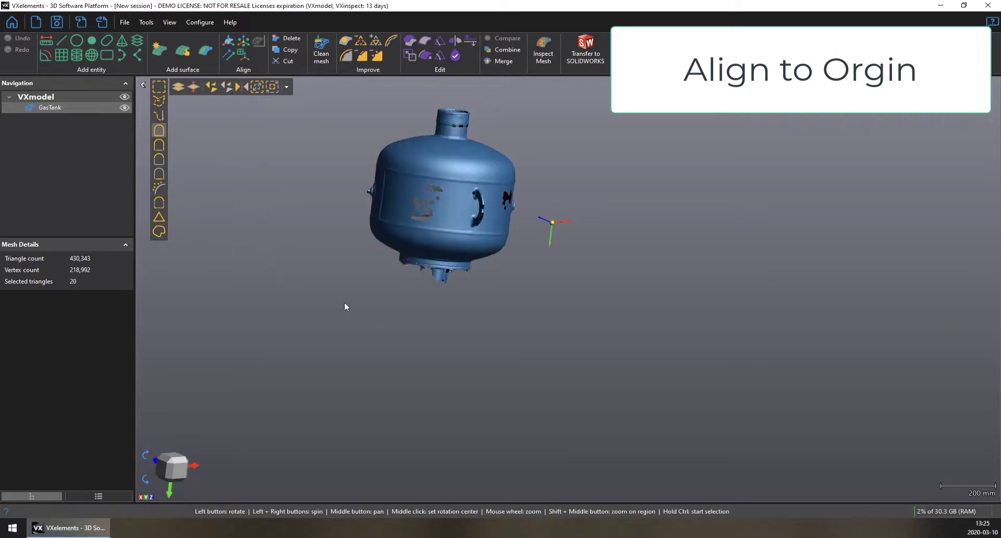
Delete the 20 stray triangles, leaving 430,323 triangles.
drag(344, 306, 412, 277)
scroll(410, 284, up, 5)
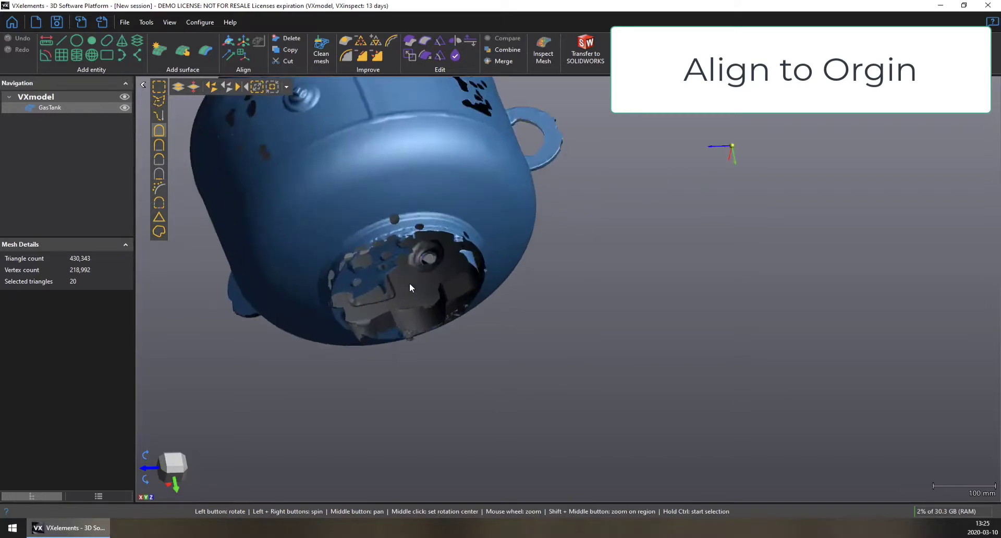
scroll(410, 287, up, 6)
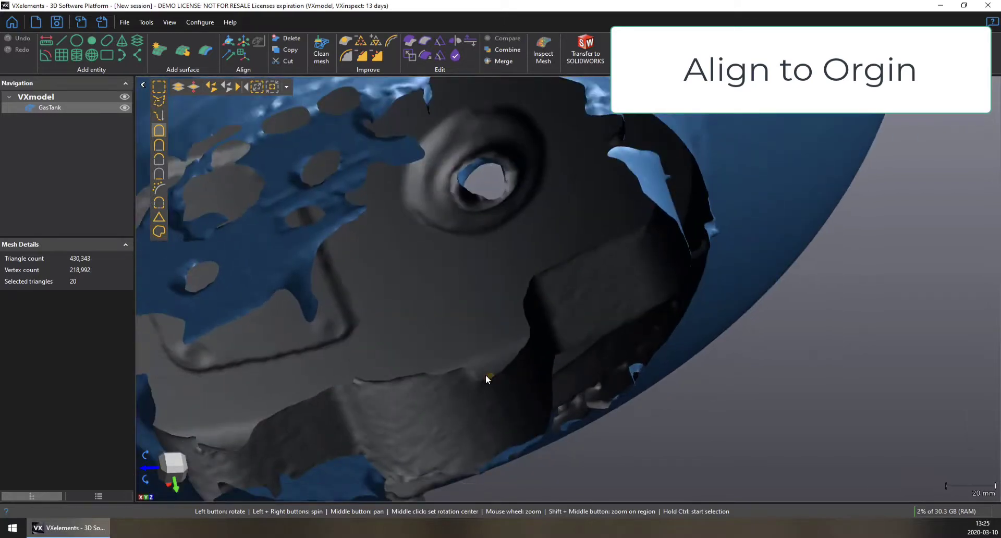
scroll(482, 370, down, 6)
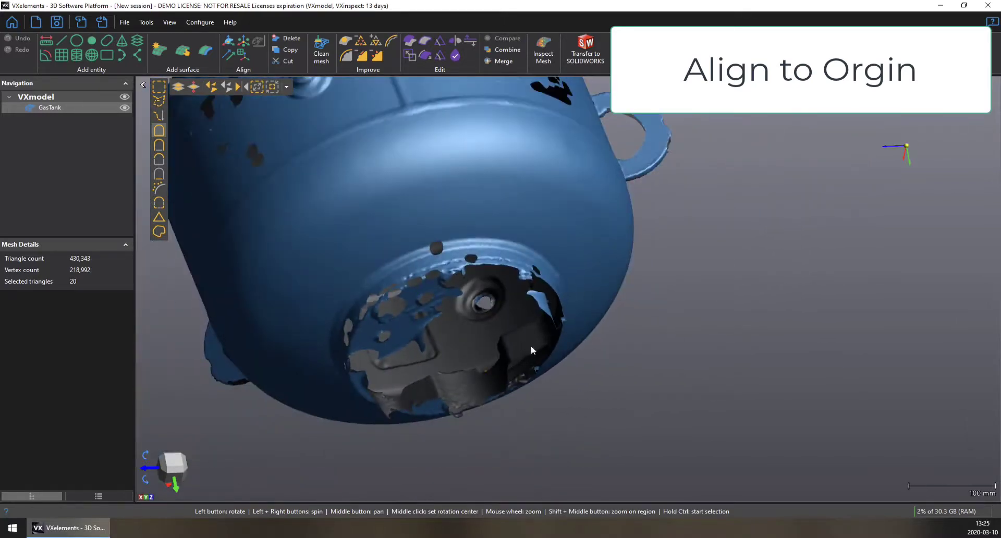
key(Delete)
Try sudden-change region selection on the tank side at tolerance 41, then clear it.
drag(685, 261, 687, 298)
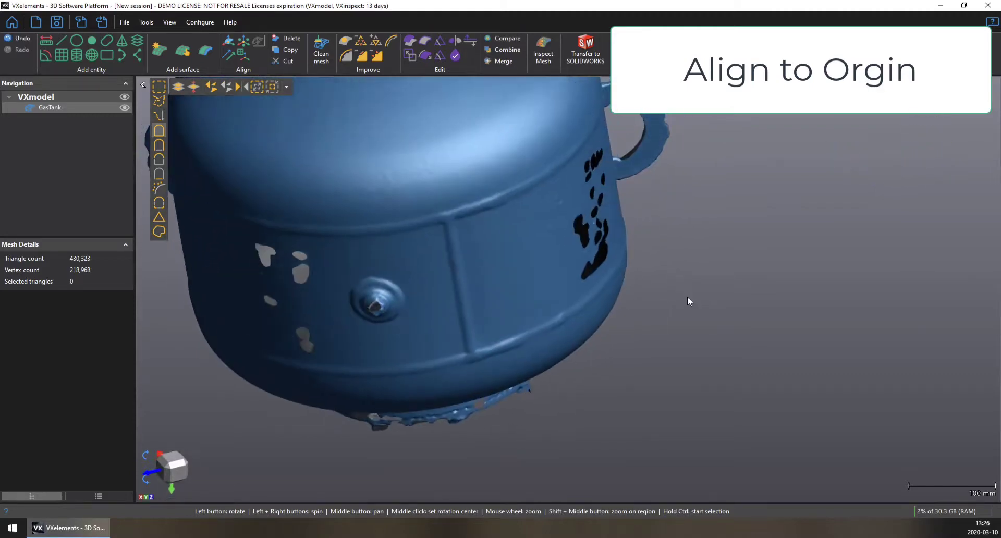
click(159, 147)
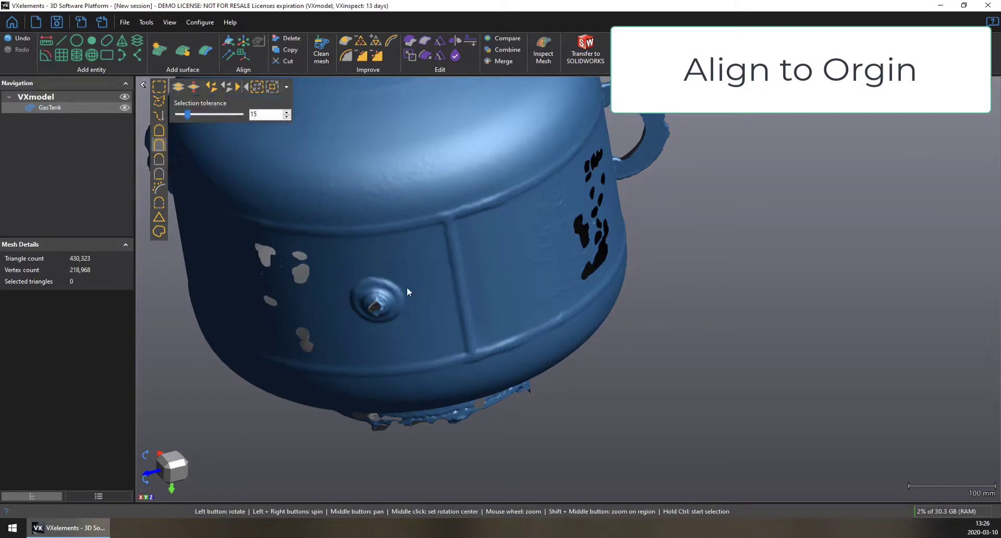
scroll(451, 234, up, 4)
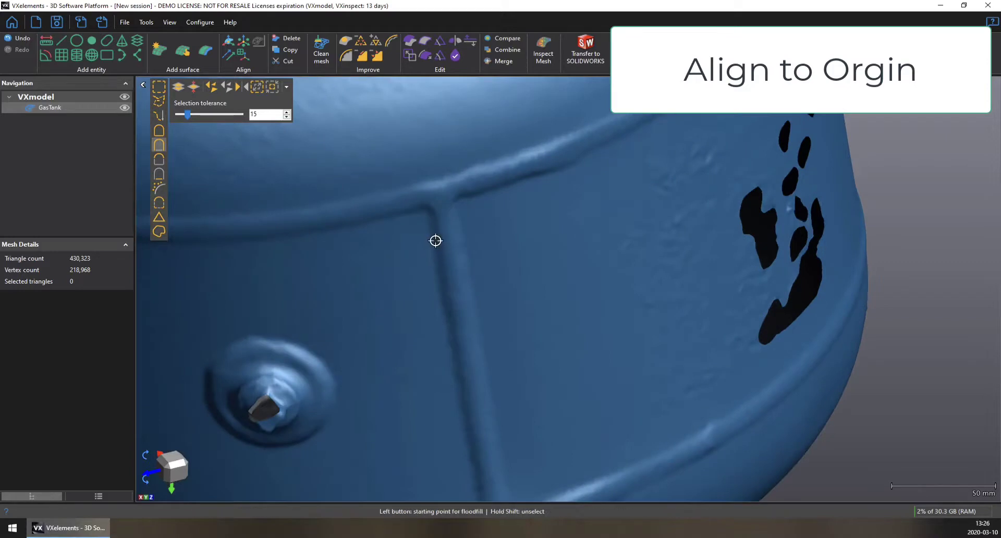
click(436, 242)
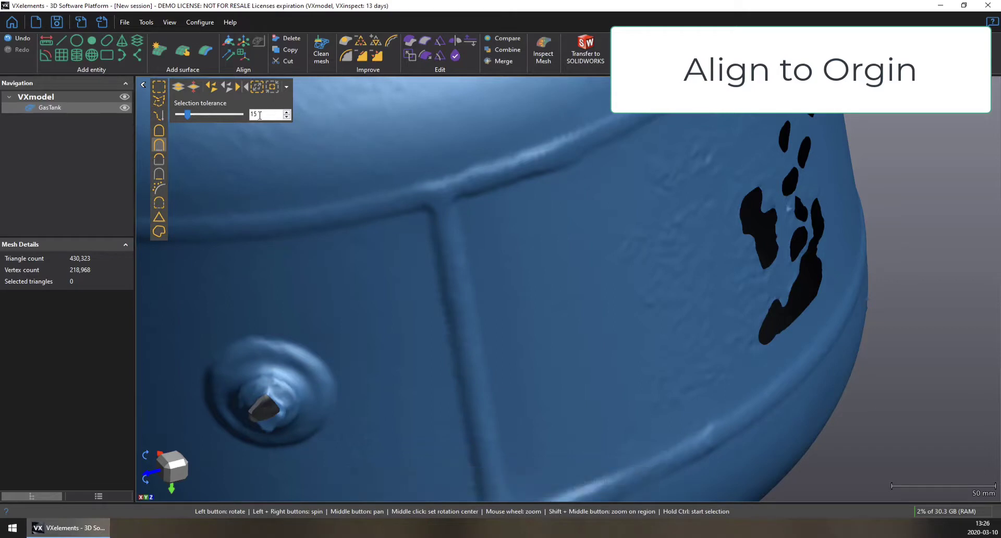
drag(187, 114, 204, 114)
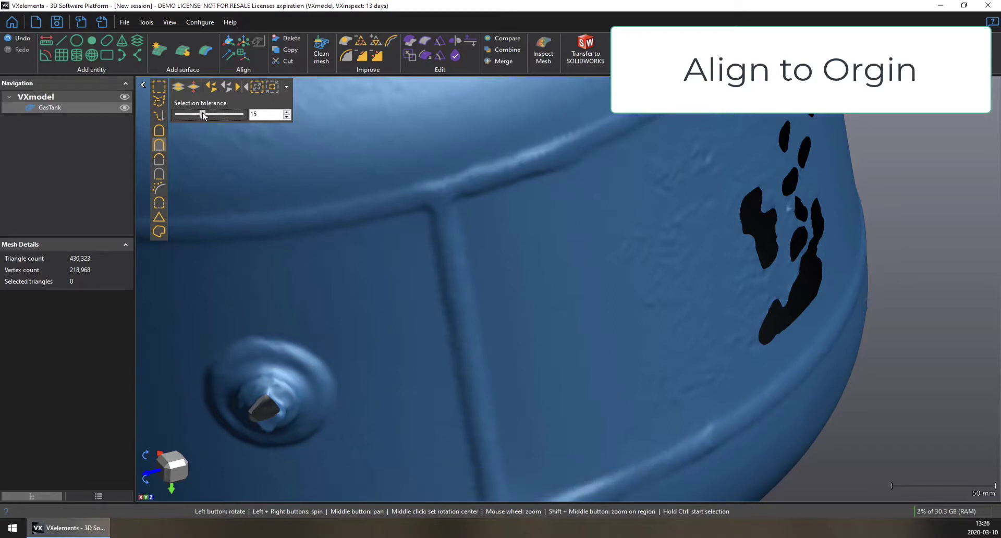
ctrl+click(451, 290)
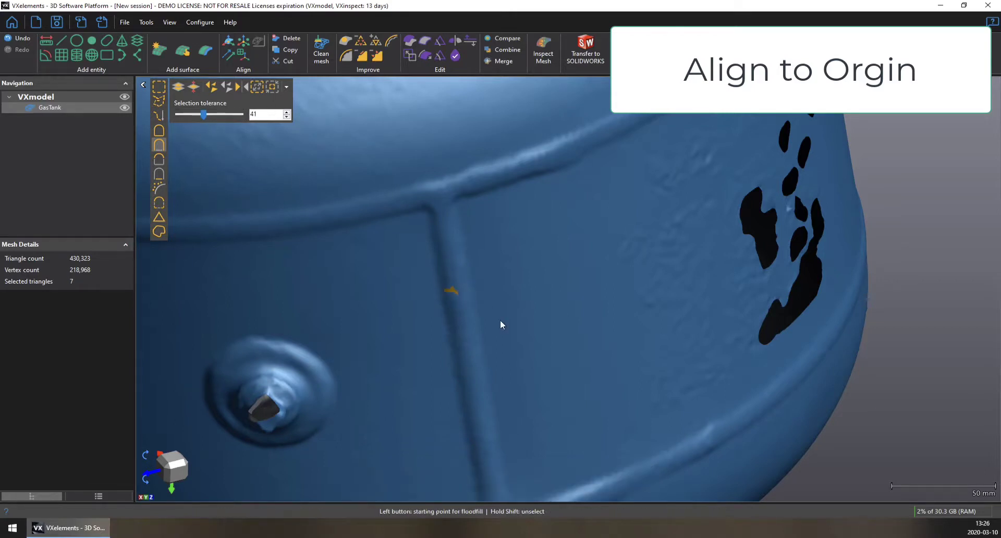
ctrl+click(512, 380)
key(Escape)
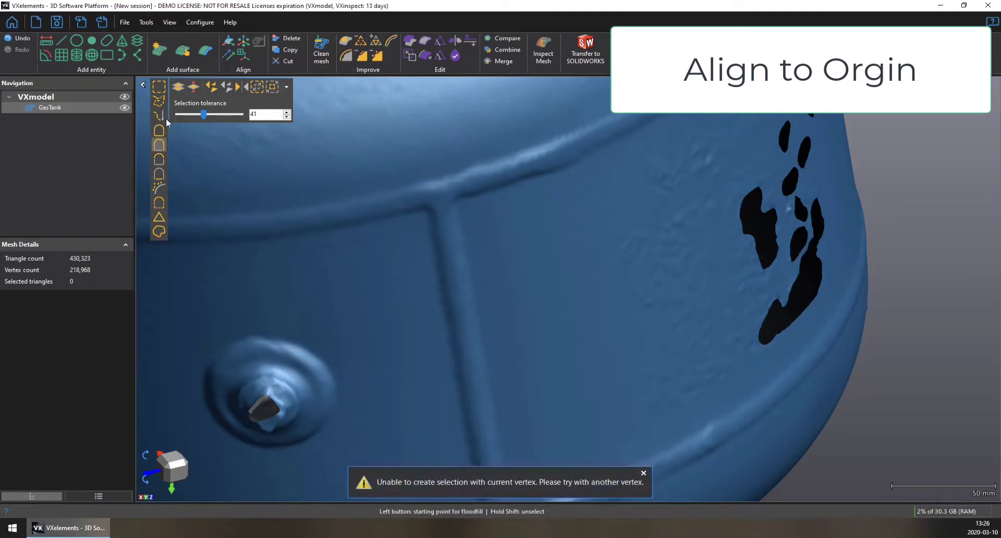
Select the tank's main body using Similar curvature selection.
click(163, 162)
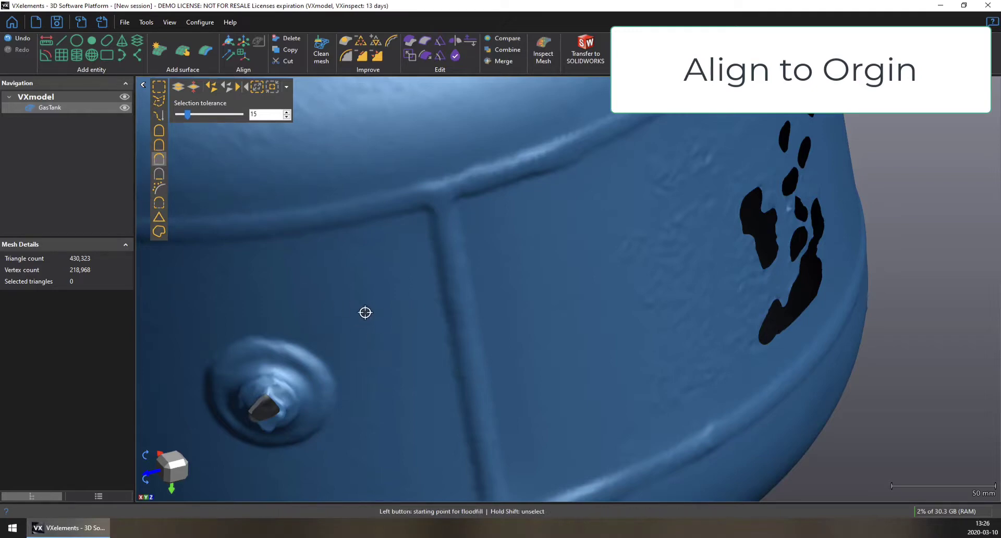
click(447, 381)
scroll(443, 345, down, 8)
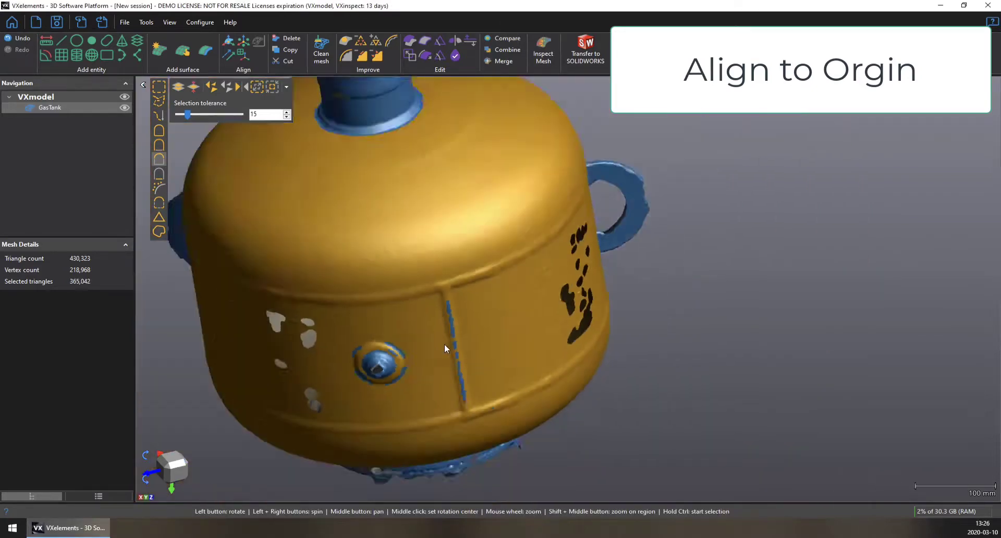
drag(442, 345, 442, 353)
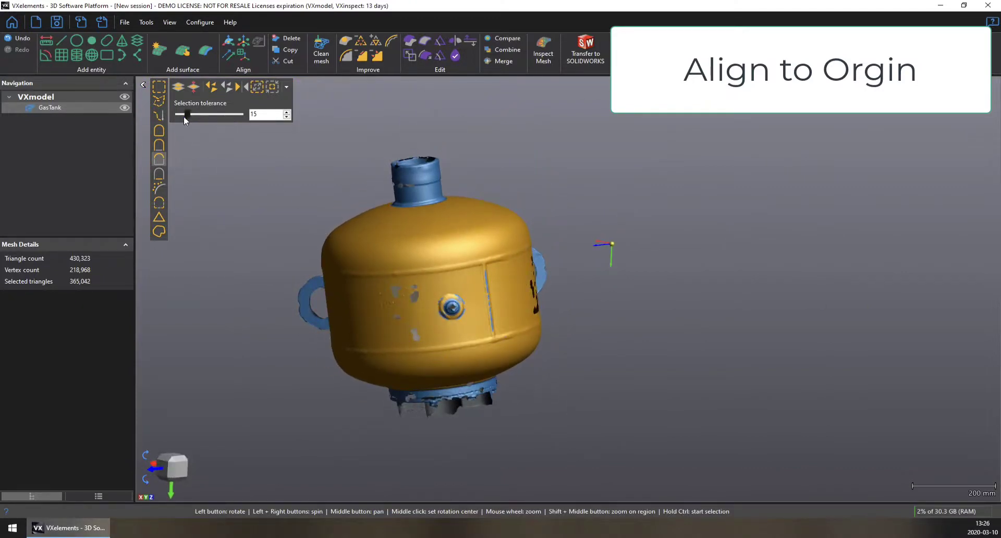
Drop the selection tolerance to 3, leaving only the 102,331-triangle cylindrical mid-band selected.
drag(187, 114, 179, 119)
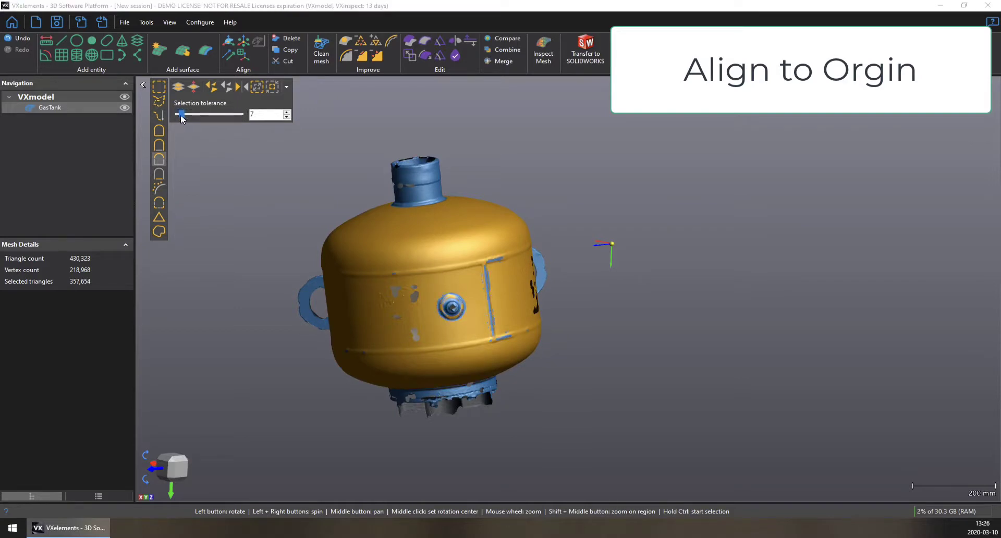
click(286, 117)
click(286, 117)
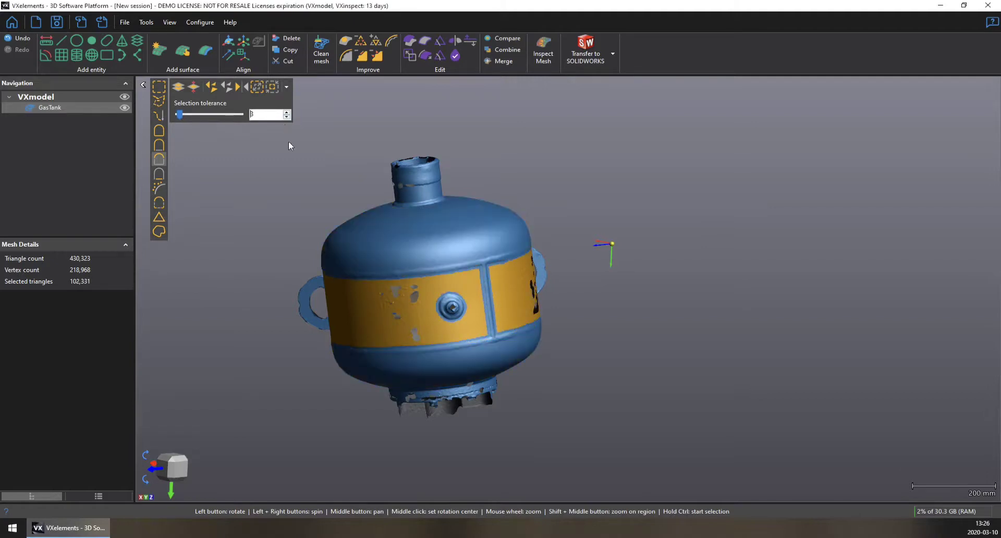
drag(397, 331, 623, 307)
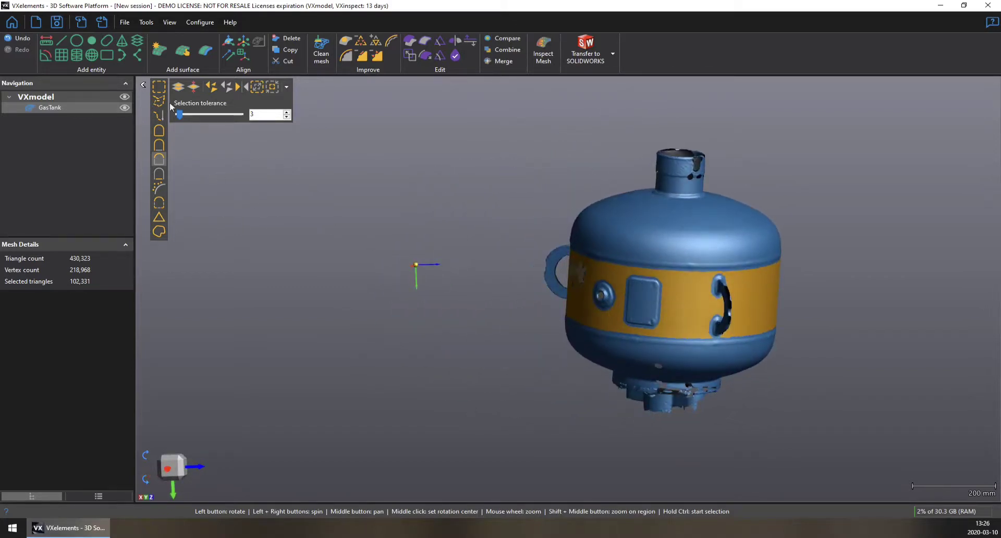
Create a cylinder fitted to the selected band with a fixed 400 mm length, then close the tool.
click(76, 54)
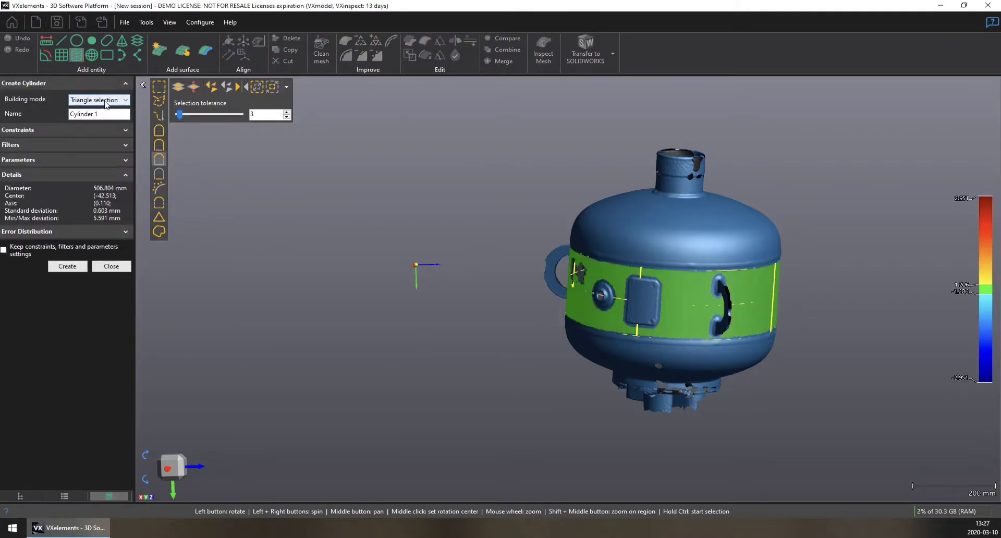
drag(715, 433, 772, 416)
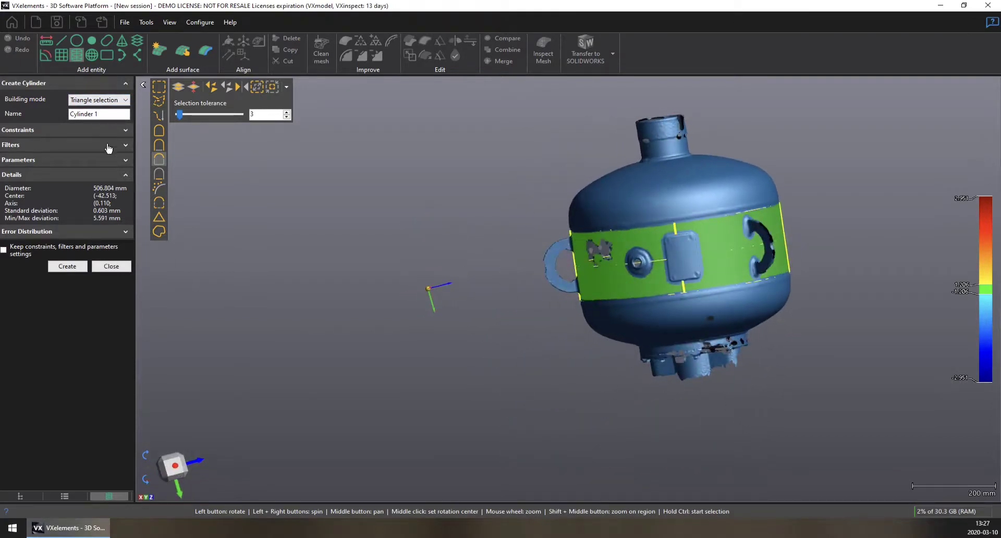
click(127, 162)
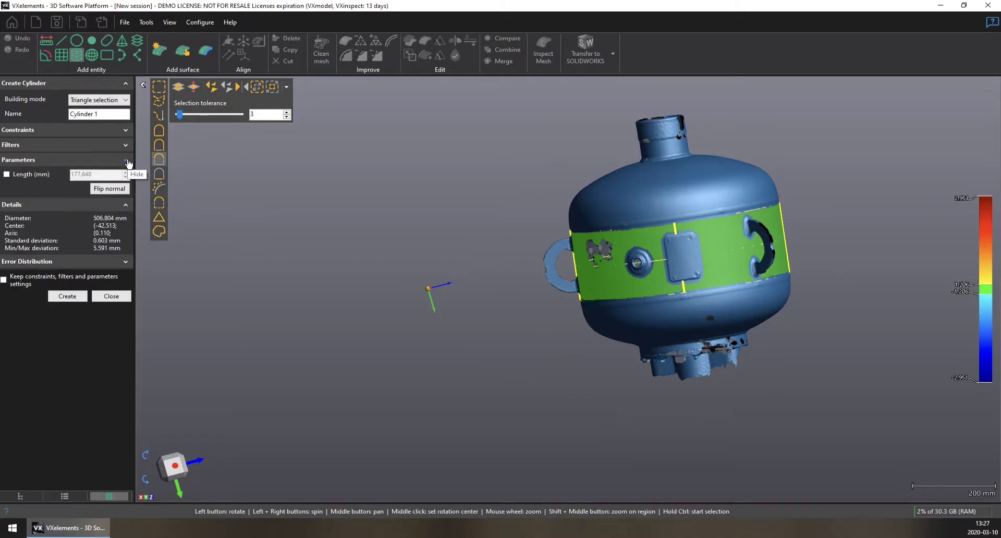
click(8, 175)
drag(102, 173, 68, 180)
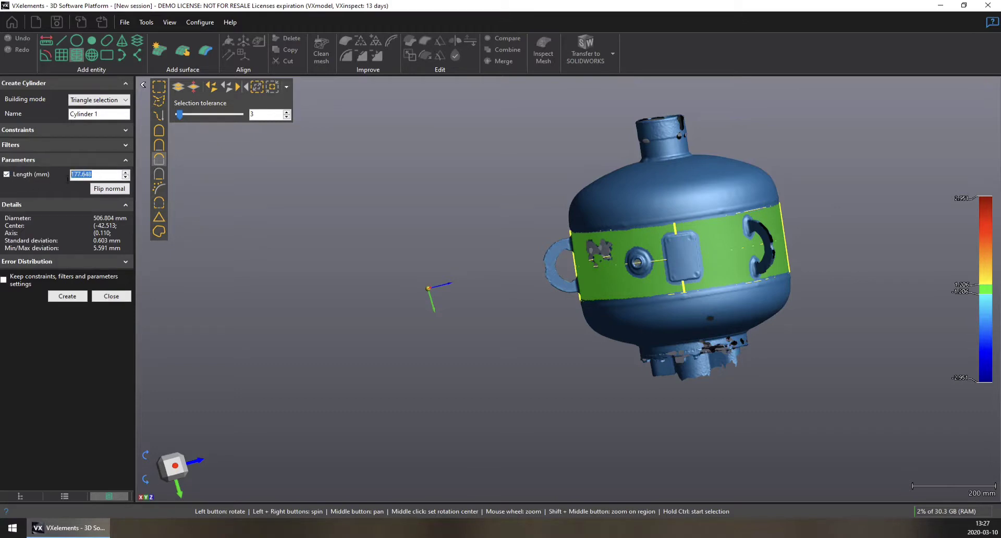
text(300)
key(Return)
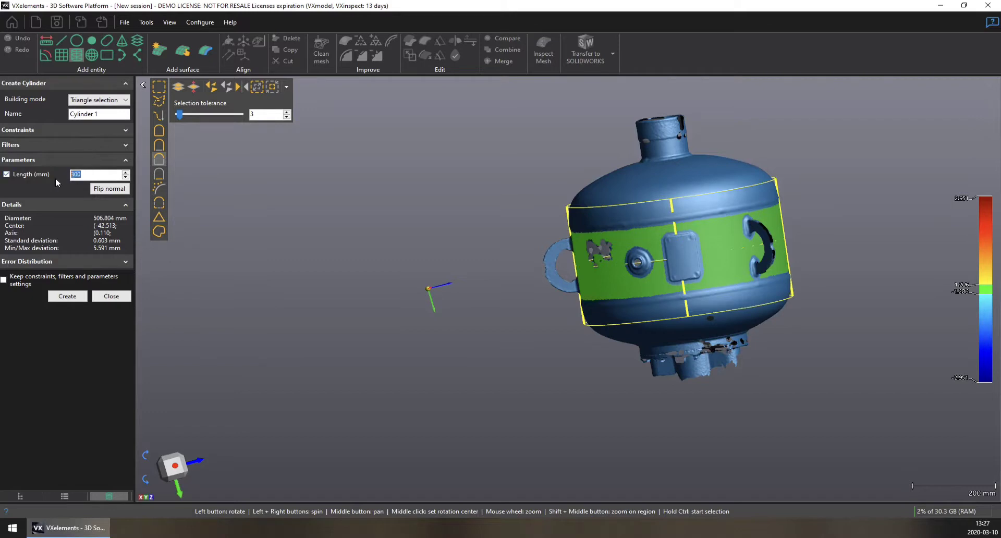
text(400)
key(Return)
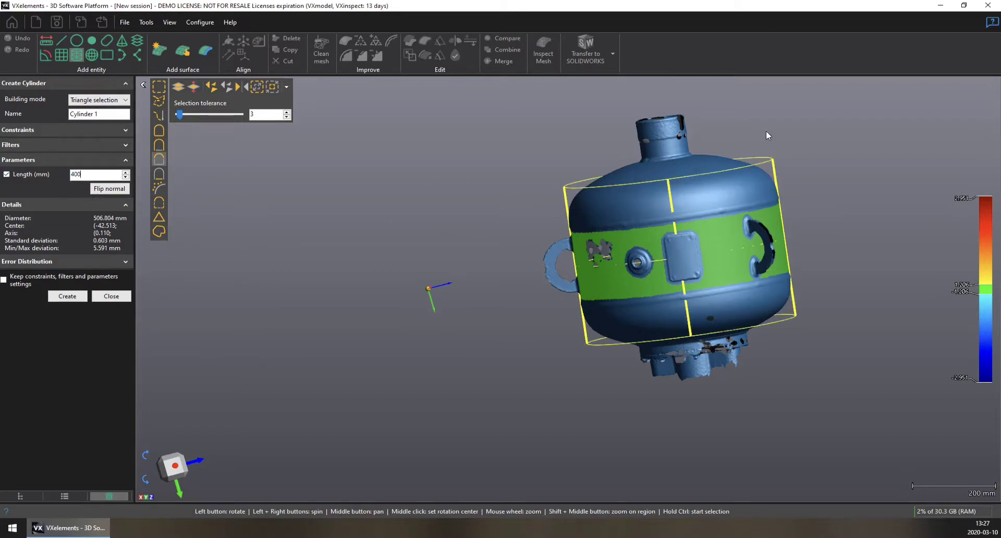
click(67, 296)
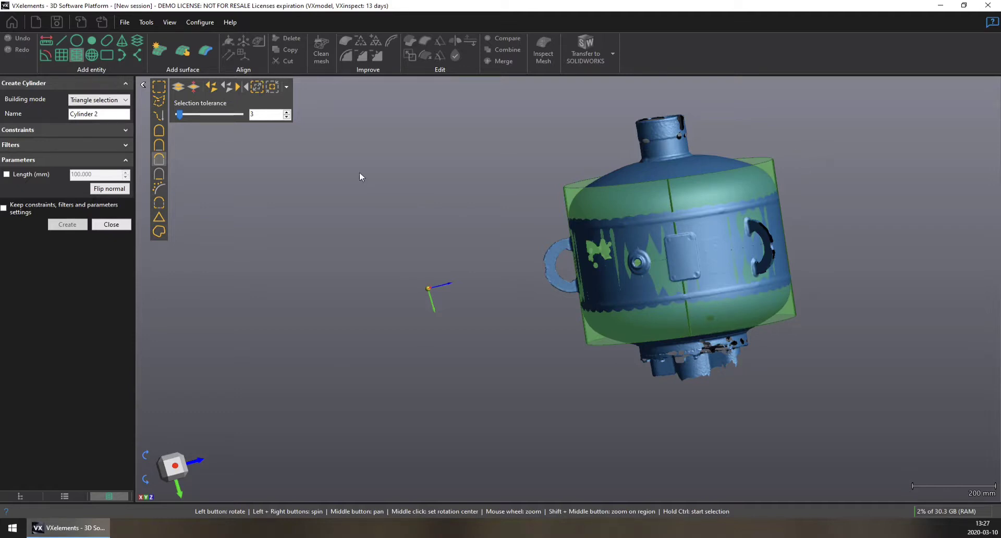
click(110, 224)
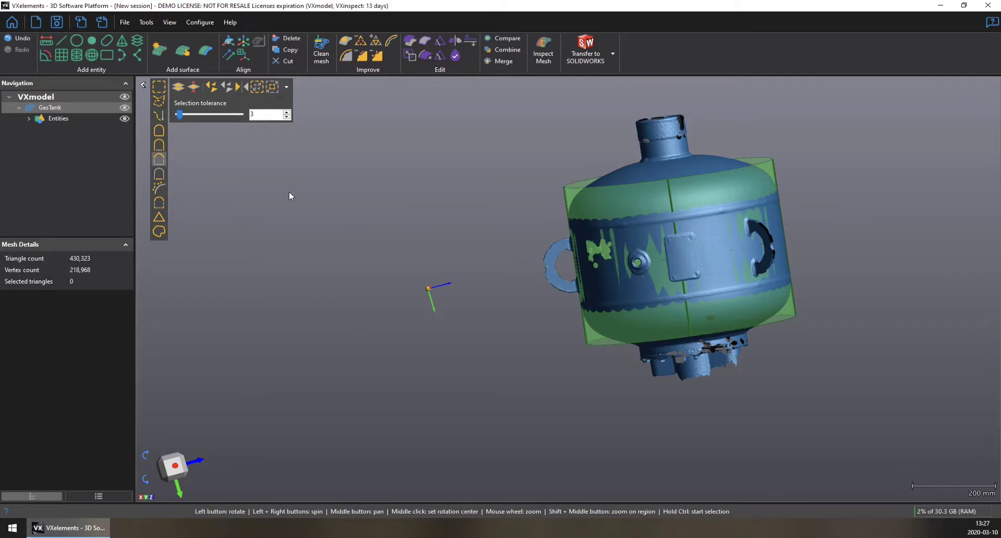
Align the tank to the origin using Cylinder 1 constrained to the Z Axis.
click(228, 43)
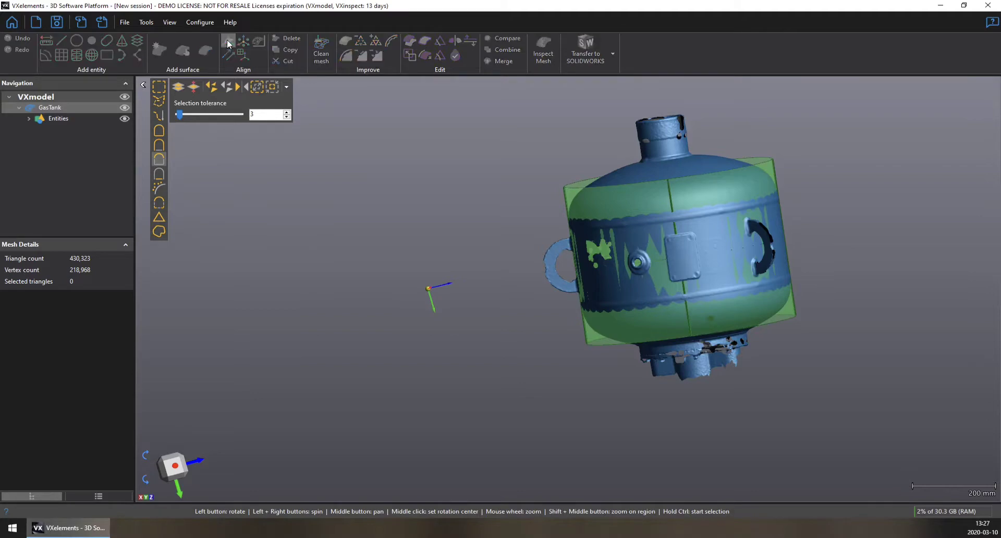
mouse_move(319, 344)
mouse_down()
mouse_move(286, 347)
mouse_move(315, 326)
mouse_move(333, 330)
mouse_move(315, 342)
mouse_up()
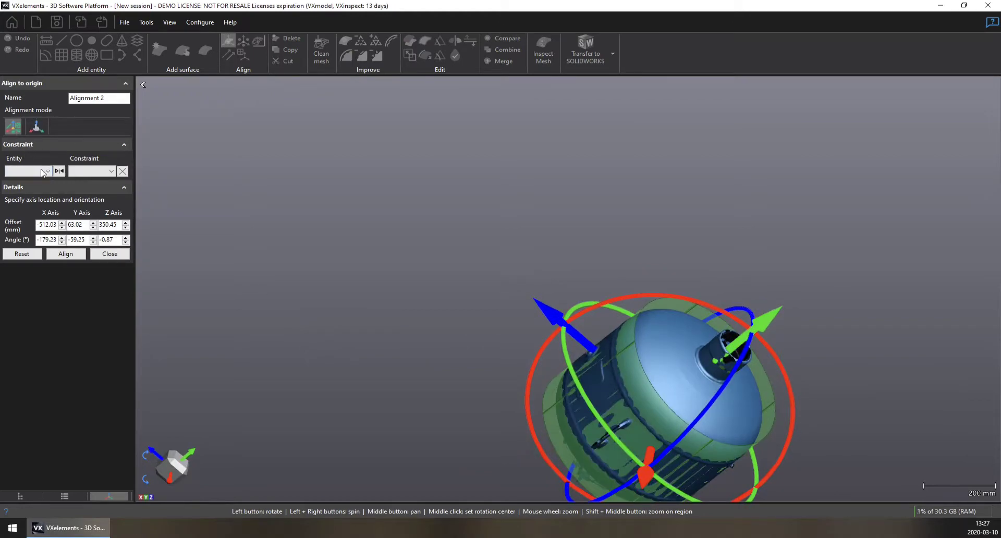
click(48, 171)
click(22, 203)
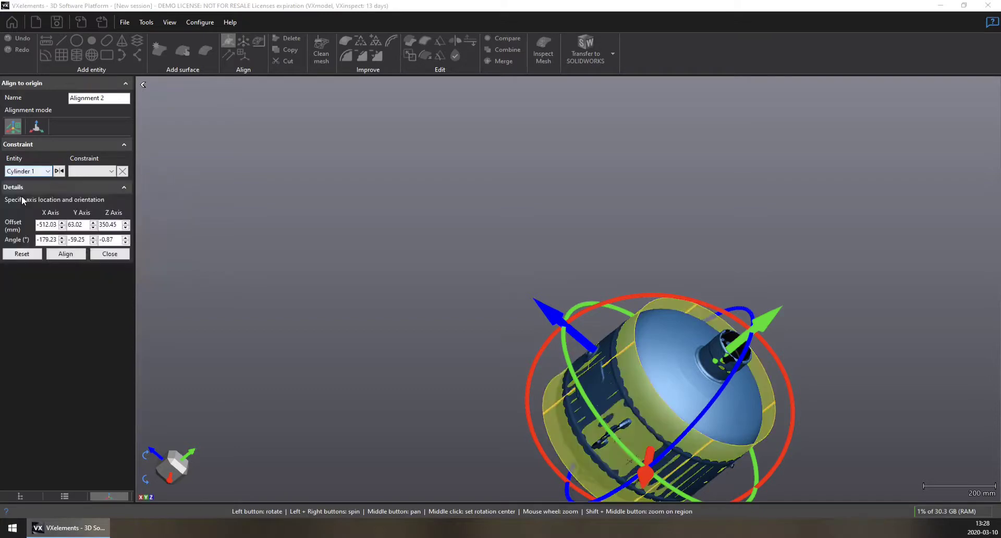
click(107, 171)
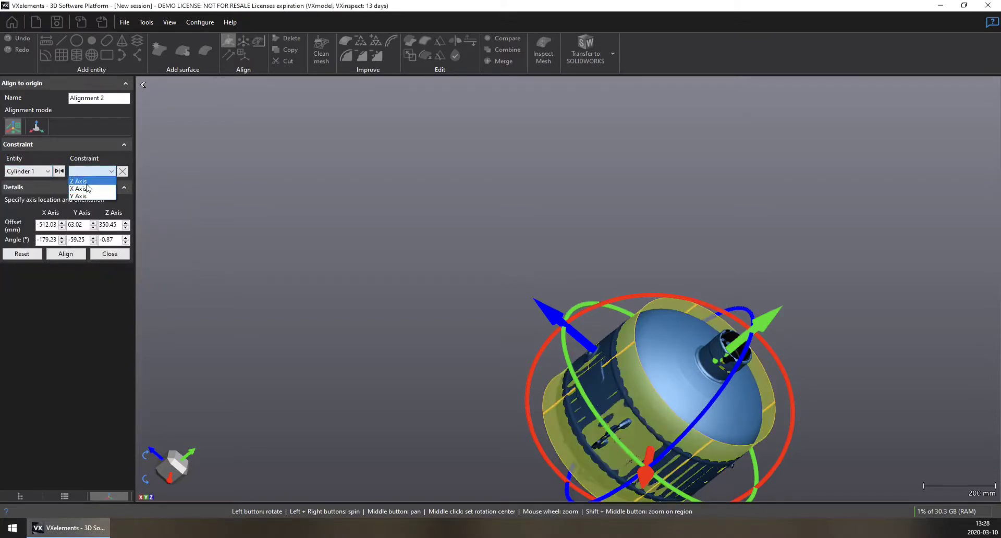
click(83, 181)
scroll(636, 313, down, 3)
drag(397, 355, 433, 318)
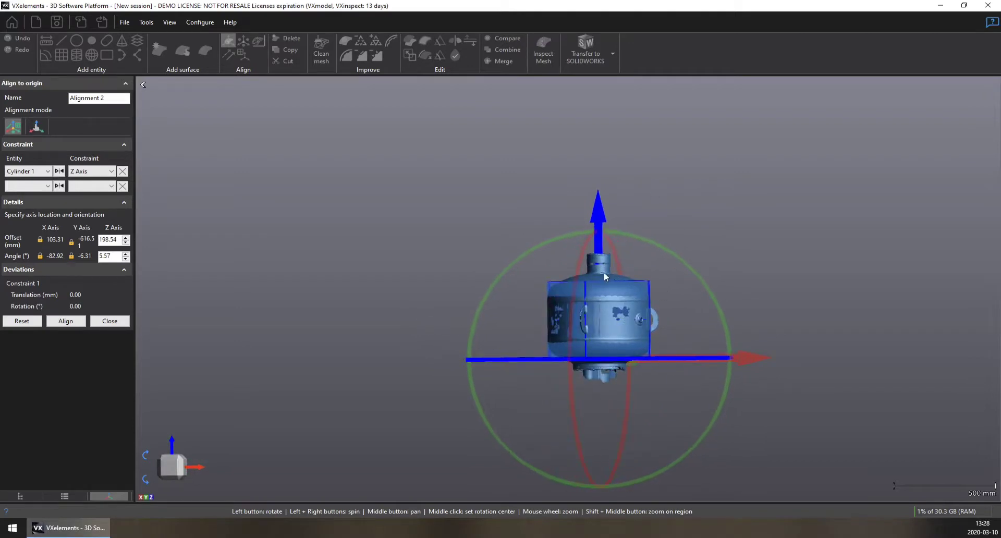
drag(605, 276, 655, 241)
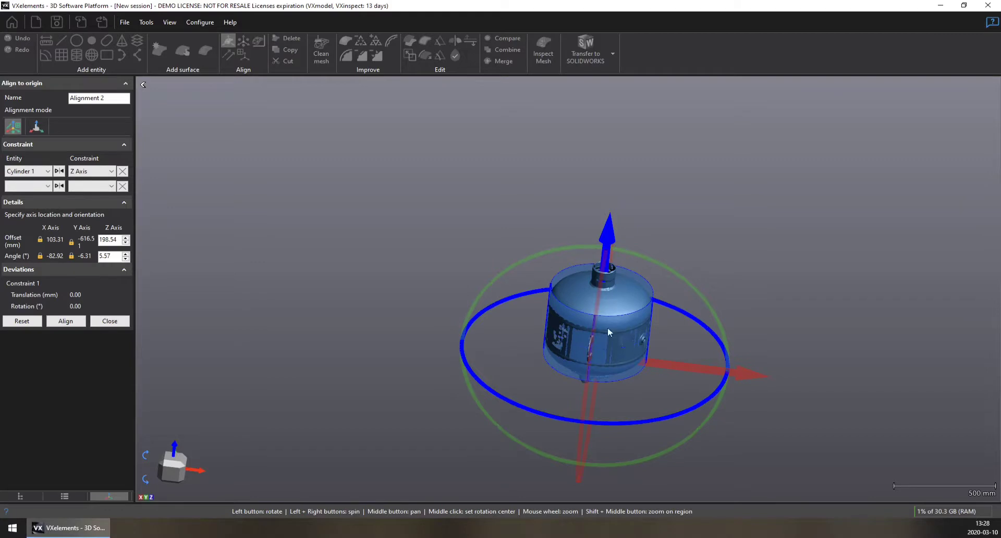
drag(671, 340, 677, 307)
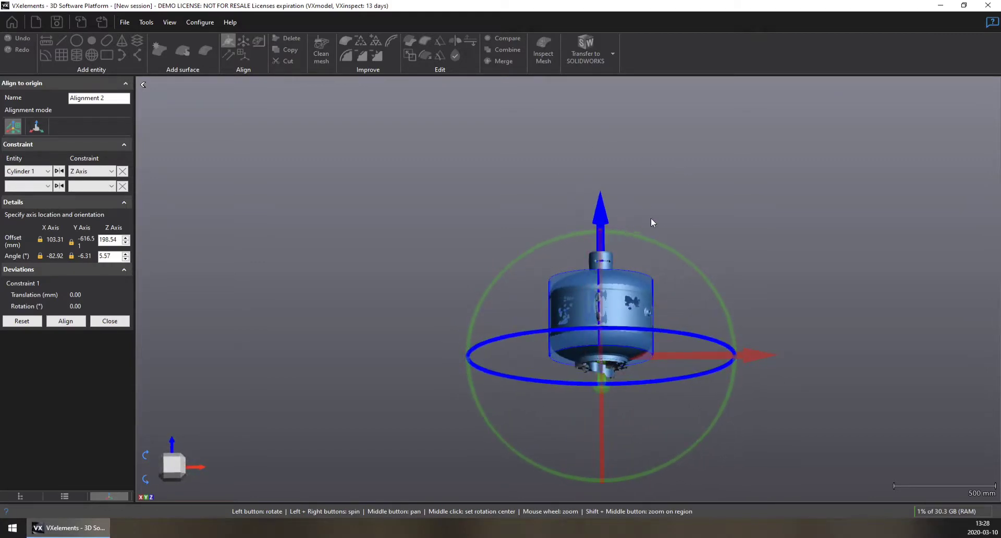
drag(676, 209, 655, 219)
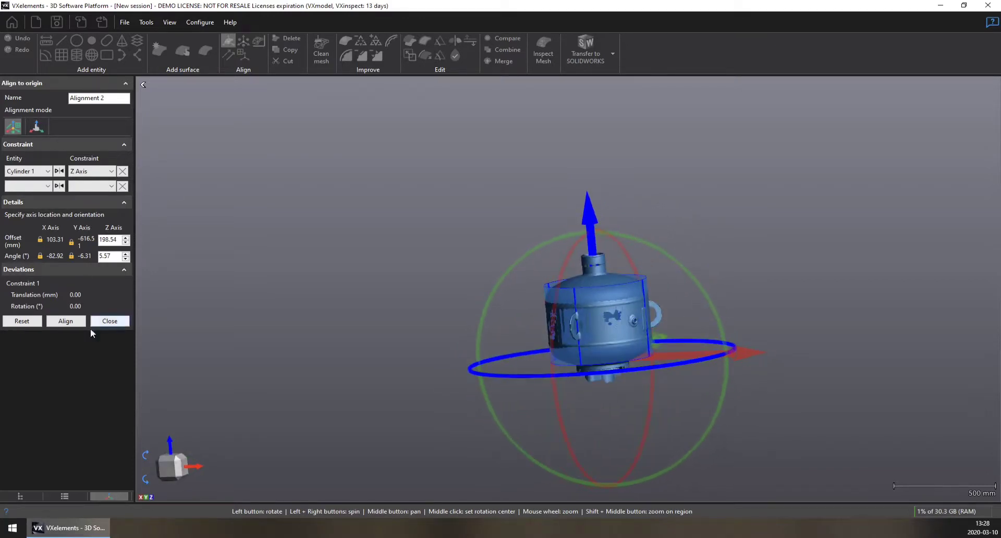
click(65, 321)
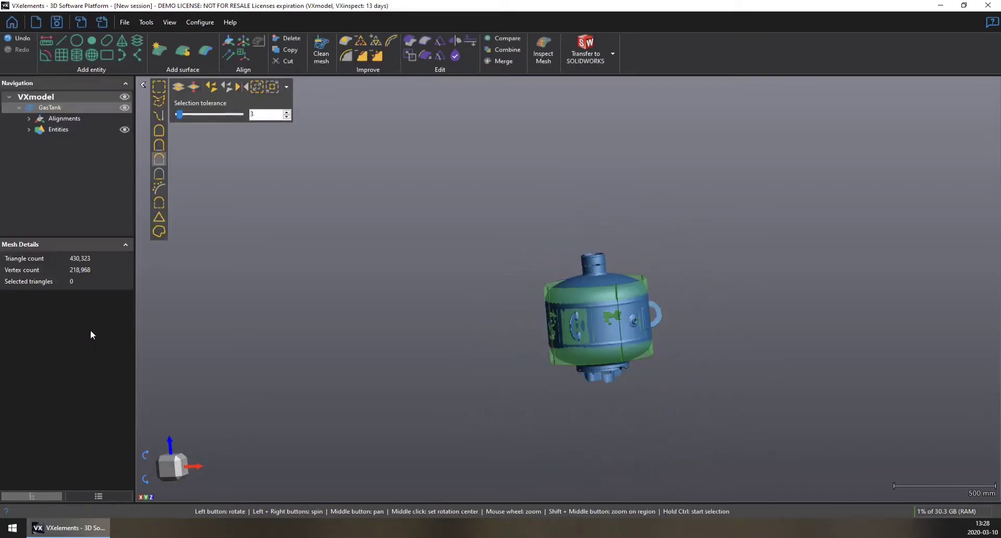
Inspect the aligned tank from several angles, then hide the fitted Entities.
drag(462, 336, 363, 303)
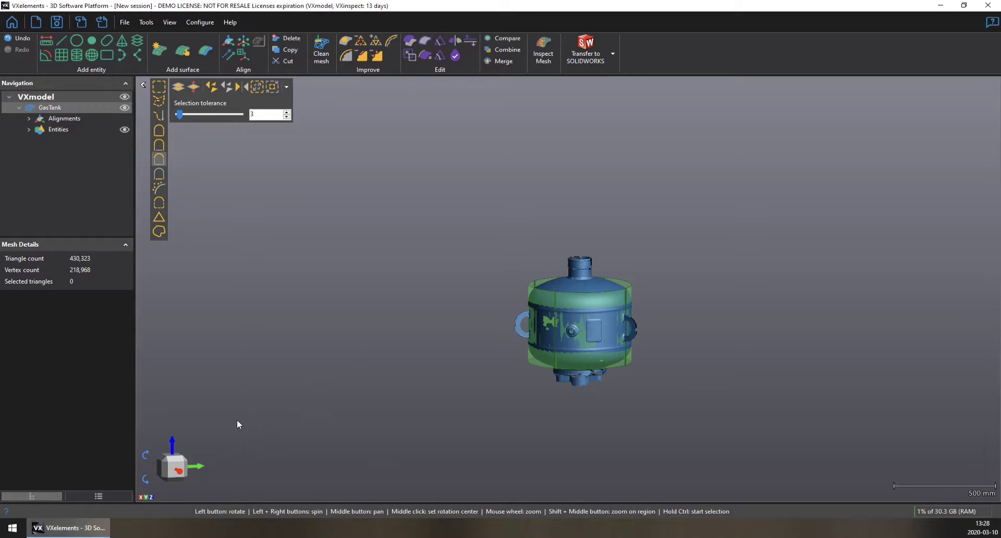
drag(237, 419, 194, 445)
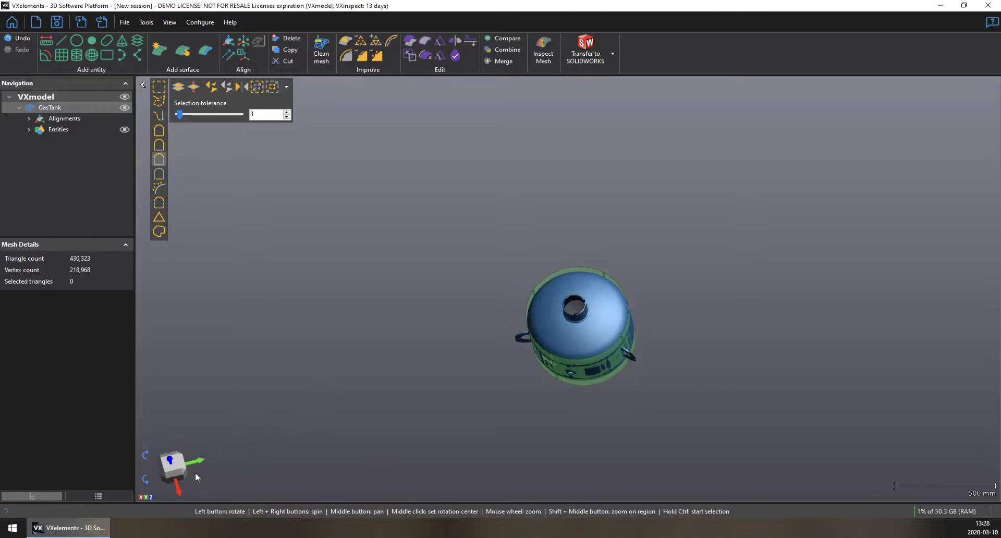
drag(386, 455, 380, 424)
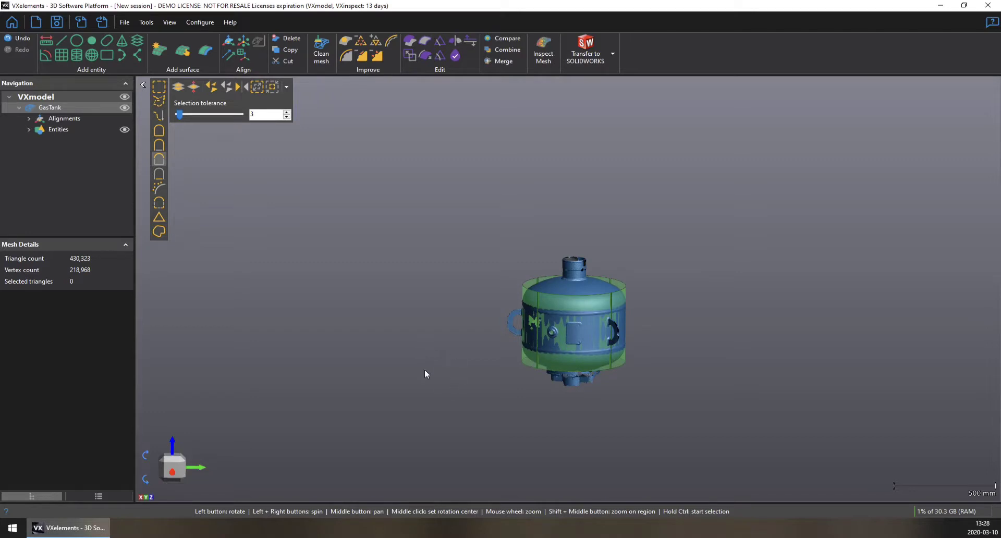
drag(424, 371, 473, 335)
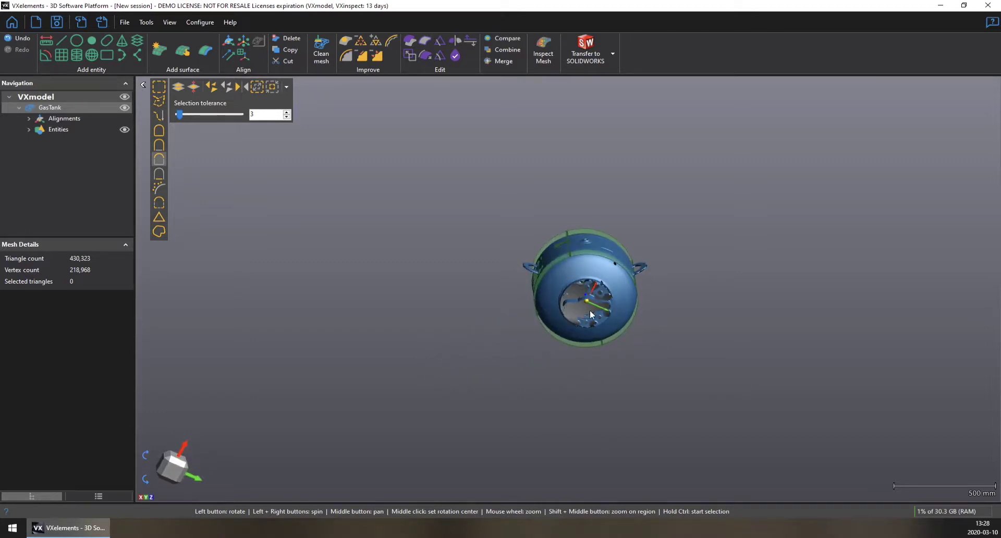
drag(537, 311, 364, 260)
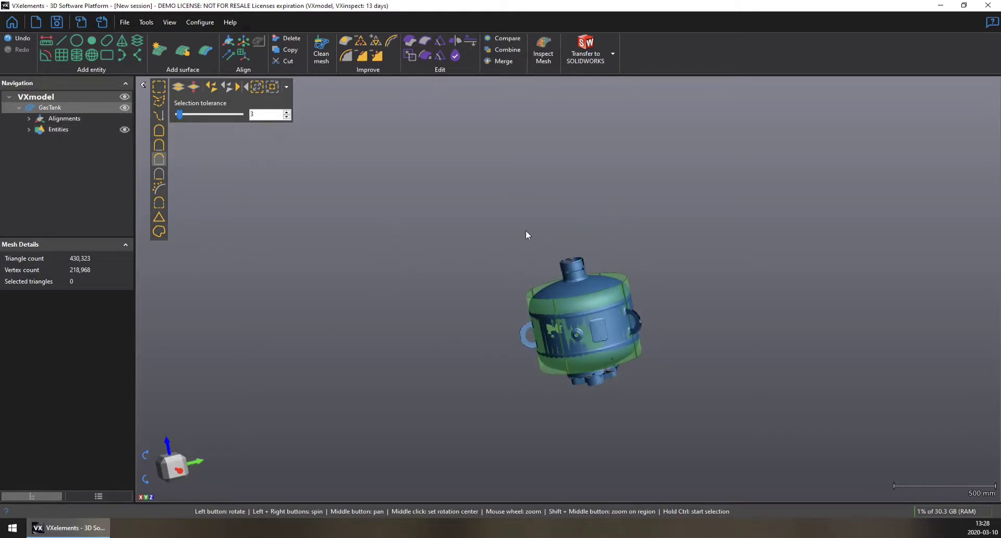
drag(526, 235, 552, 230)
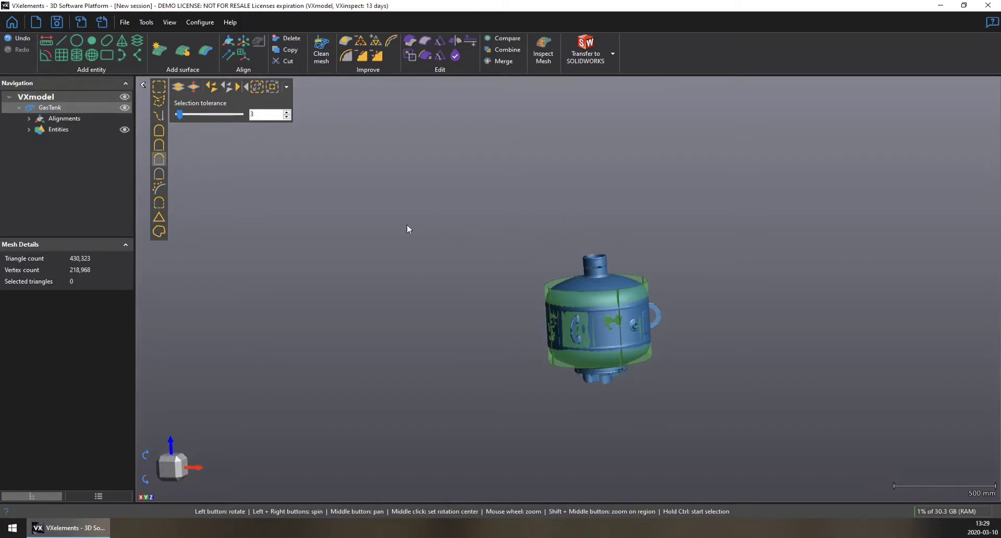
click(125, 129)
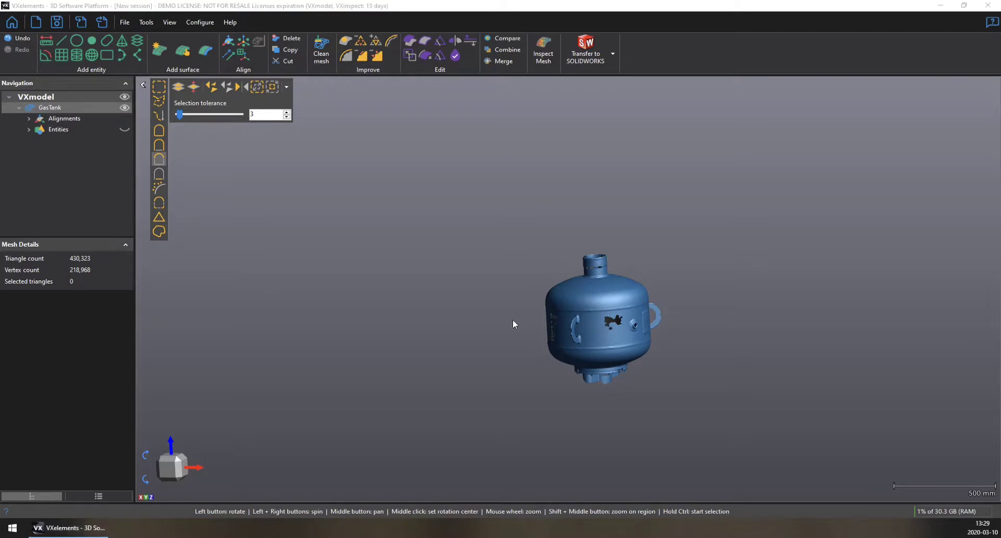
Orbit and zoom around the bare blue tank mesh to inspect its sides.
drag(512, 319, 595, 358)
scroll(582, 374, up, 3)
scroll(583, 371, up, 5)
scroll(493, 269, down, 3)
scroll(492, 274, down, 3)
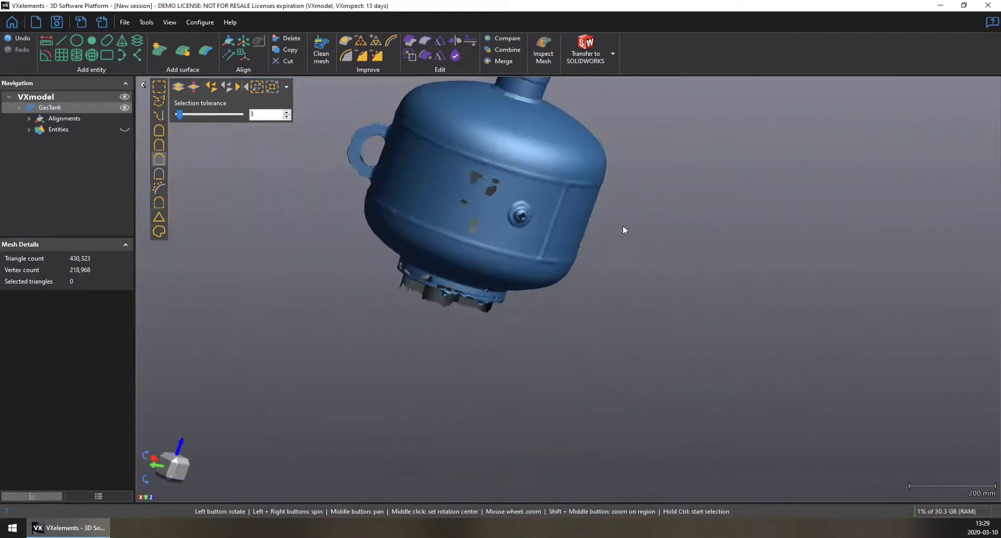
drag(624, 229, 562, 134)
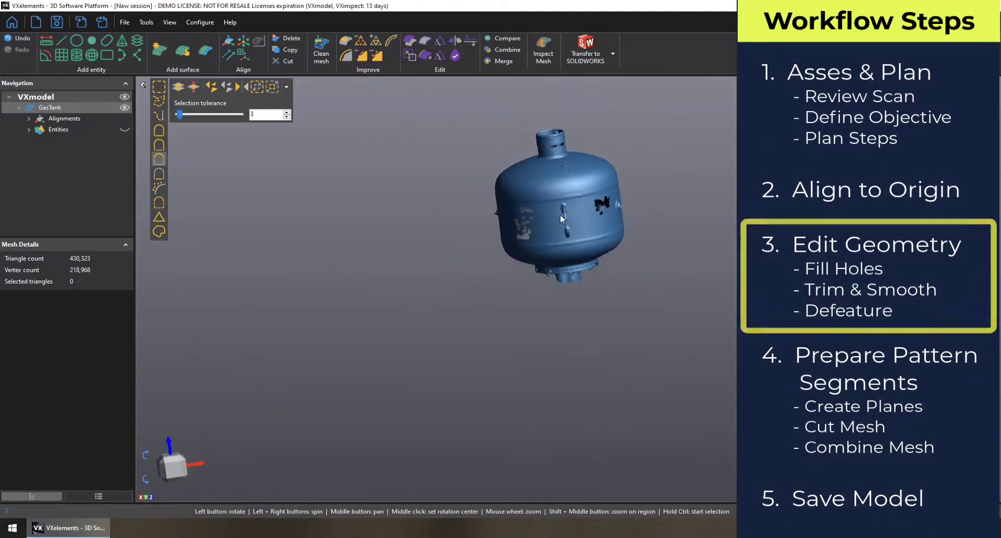
Bring the tank's holes into view and launch Fill Holes, outlining 61 hole boundaries.
drag(506, 284, 553, 257)
scroll(558, 229, up, 5)
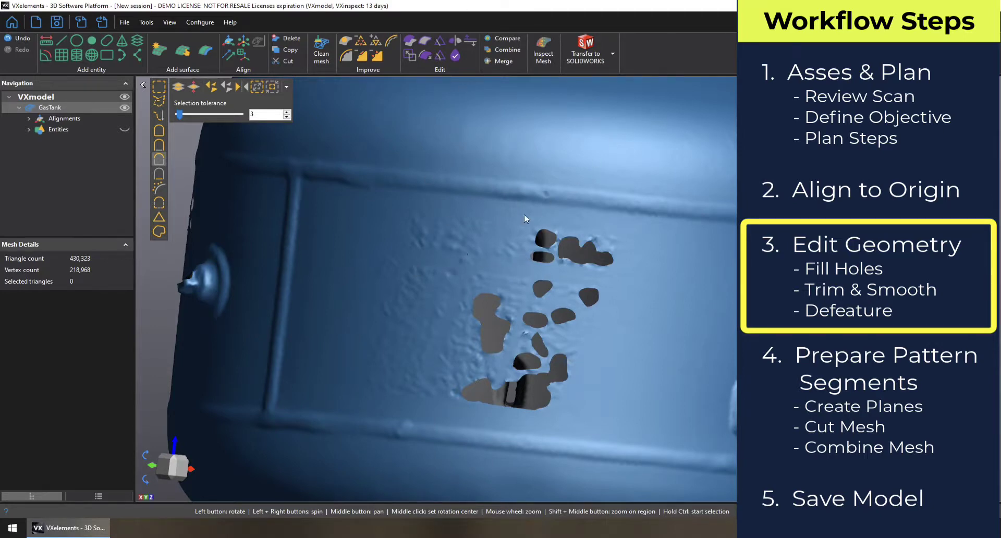
scroll(486, 211, down, 5)
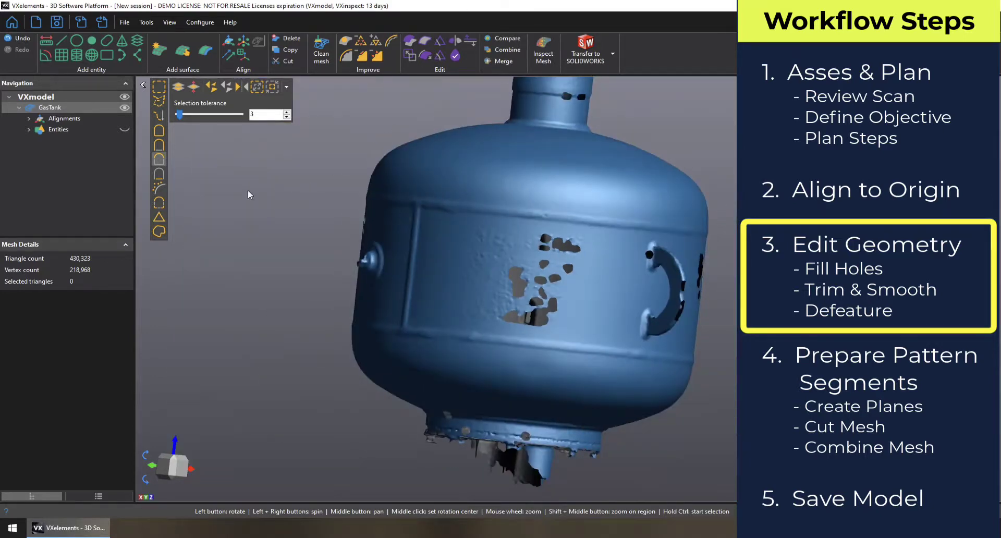
drag(588, 276, 564, 244)
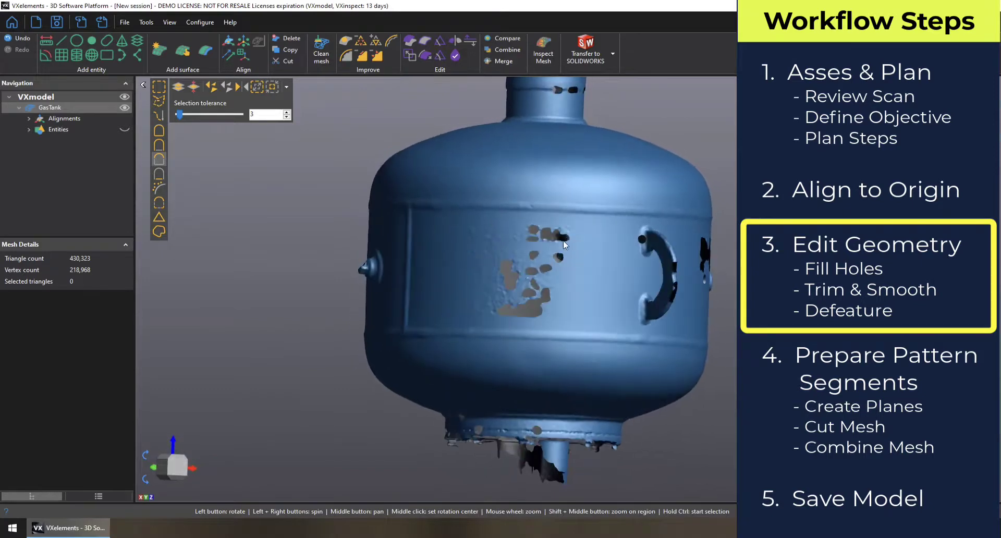
click(343, 42)
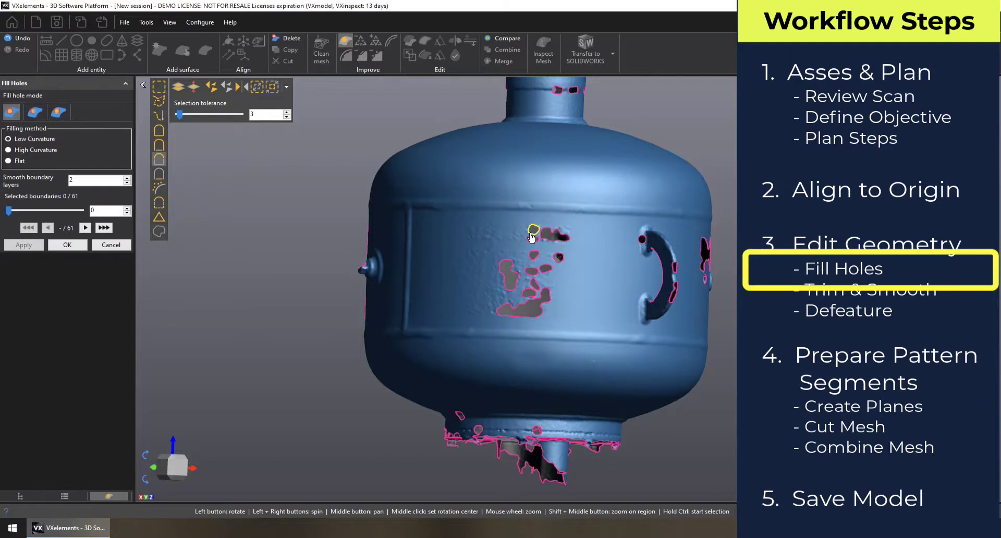
Fill three small holes on the tank's side wall.
scroll(532, 237, up, 5)
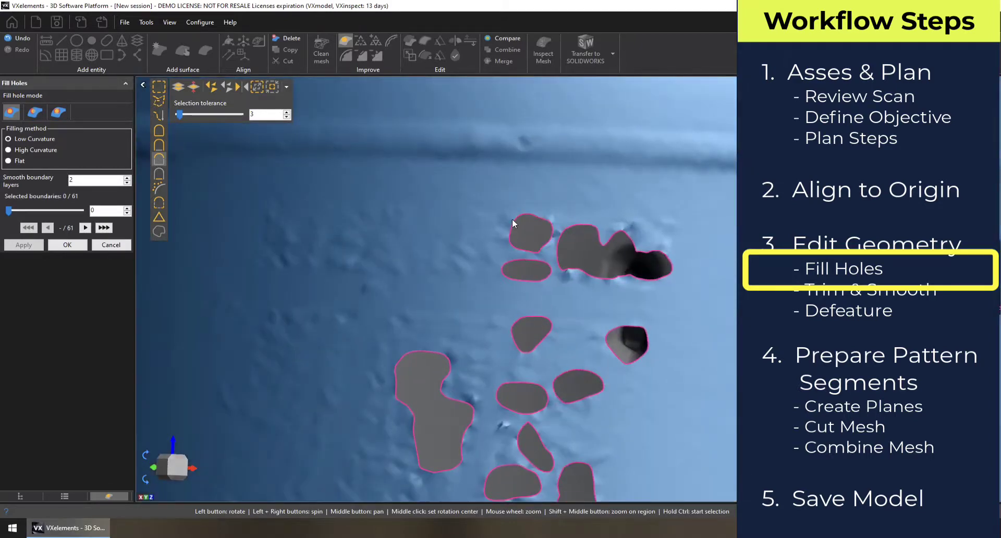
click(513, 223)
click(525, 260)
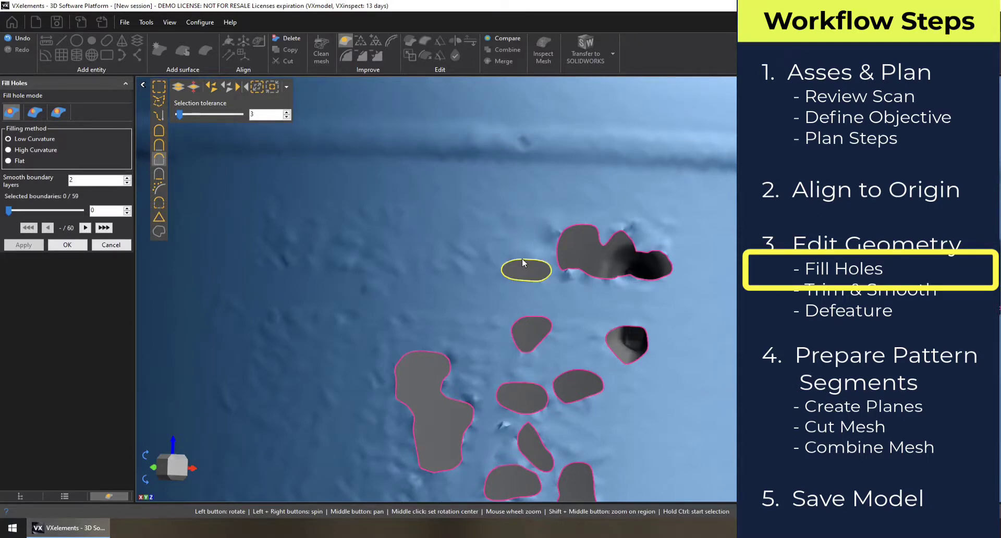
click(559, 256)
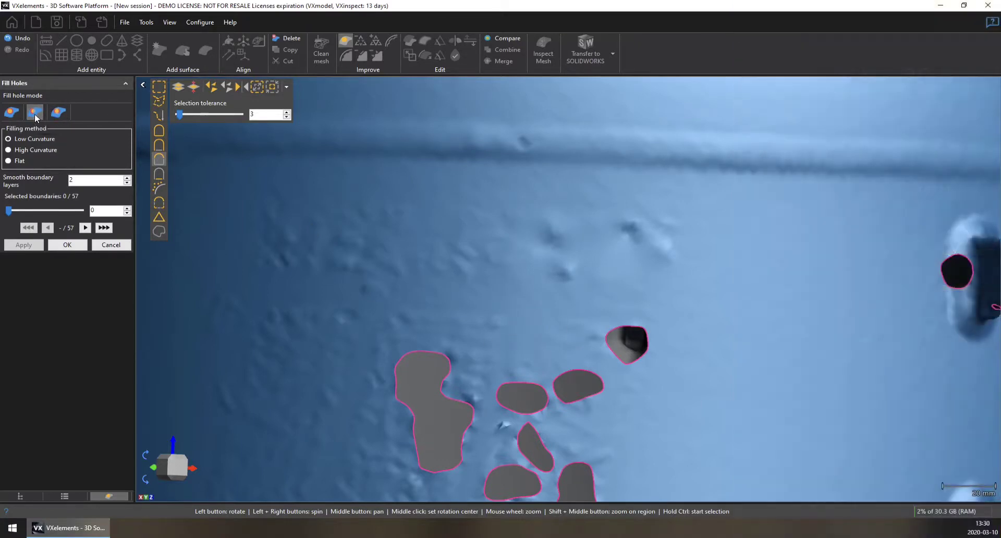
Switch Fill Holes to the middle mode offering only Low Curvature and Flat methods.
click(34, 113)
scroll(441, 251, down, 5)
drag(625, 284, 603, 342)
Mark trial points on the large hole's boundary in the tank's side.
scroll(305, 120, down, 4)
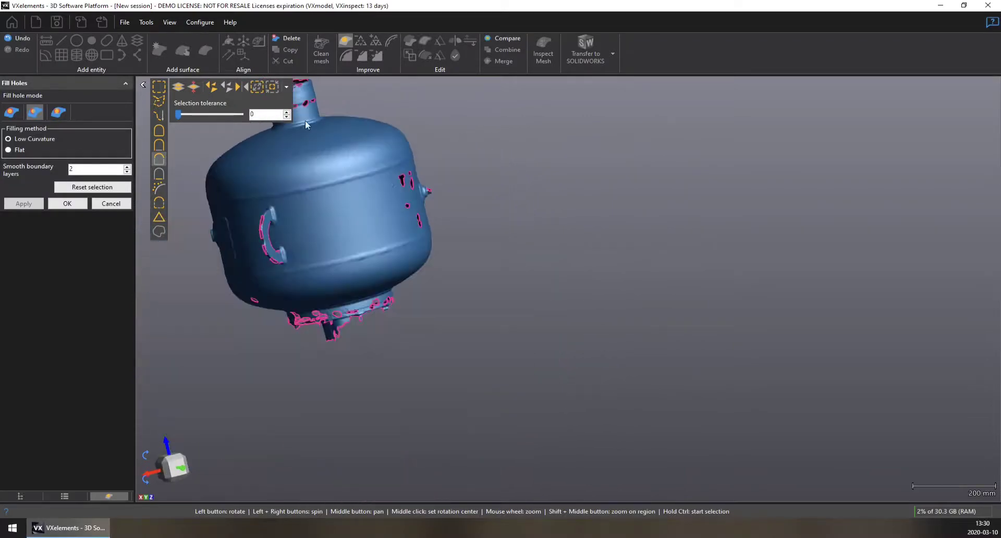
drag(305, 120, 366, 199)
scroll(365, 195, up, 10)
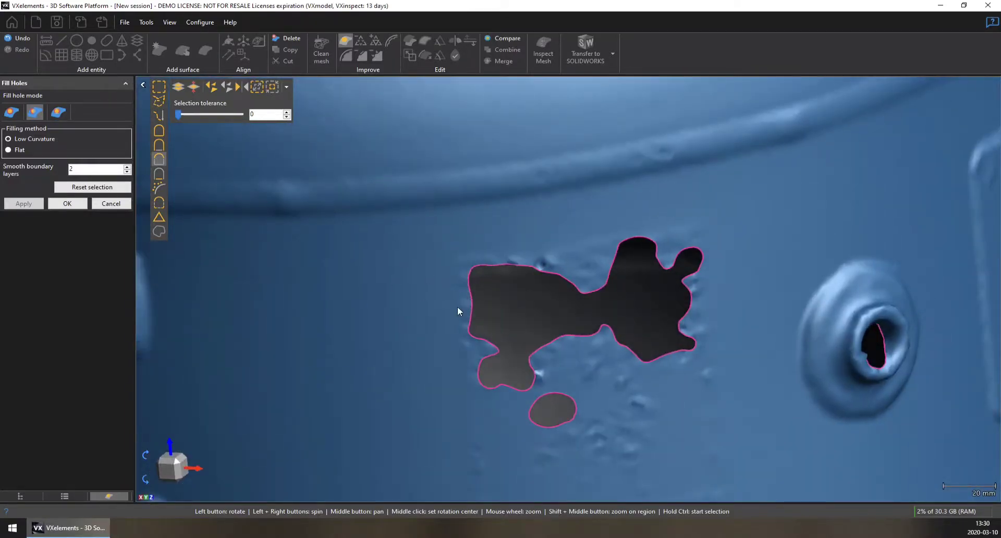
click(468, 329)
scroll(516, 371, up, 5)
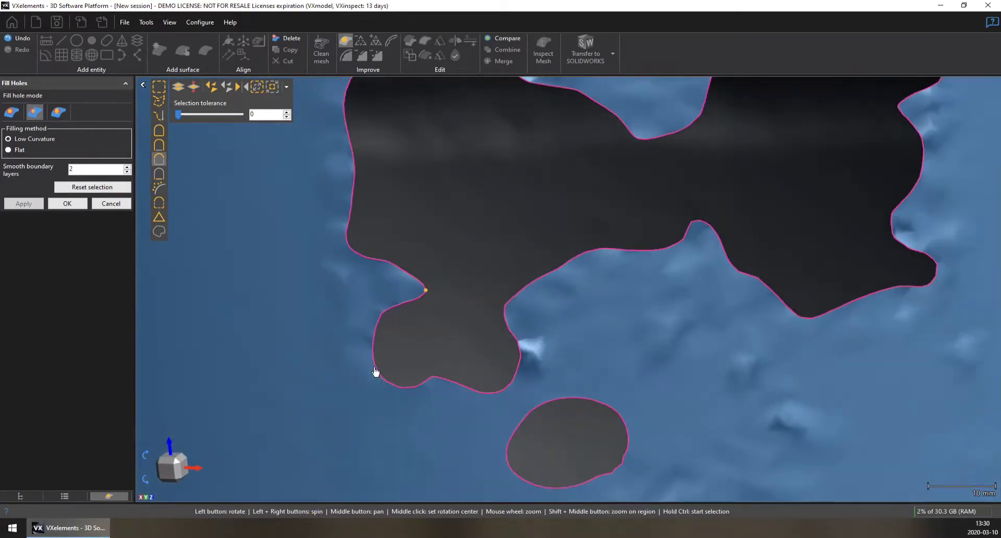
click(519, 342)
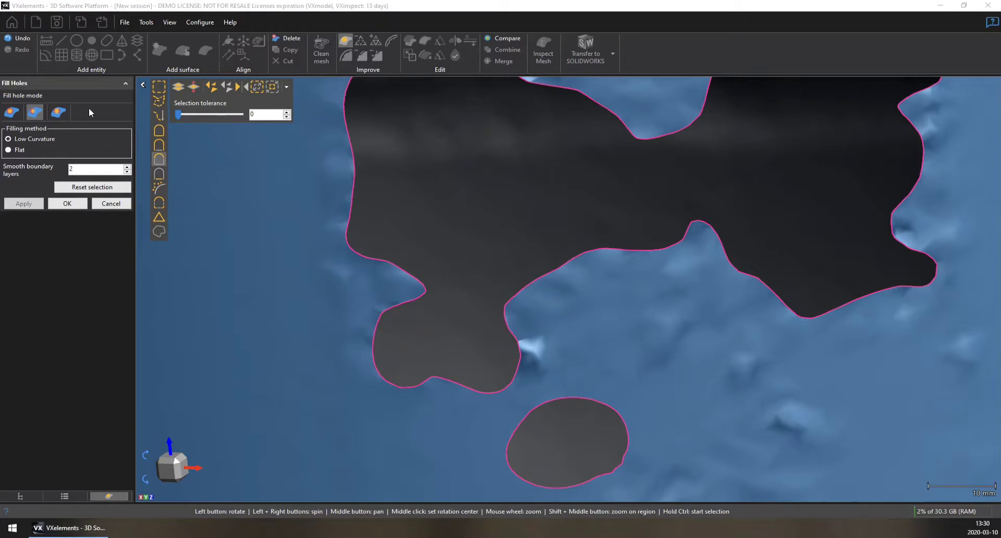
Pick two points on the large hole's edge and patch that stretch only.
click(35, 114)
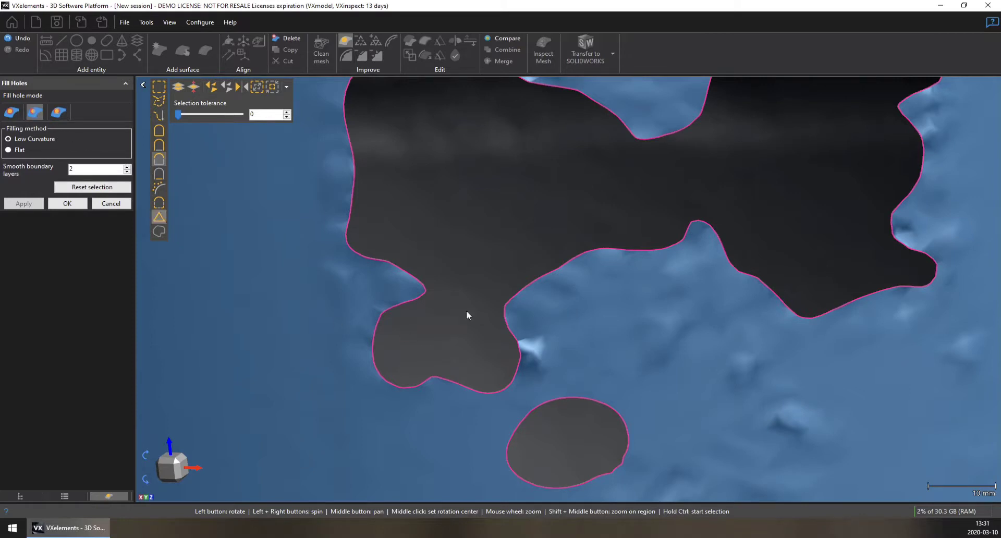
click(425, 292)
click(504, 307)
click(439, 383)
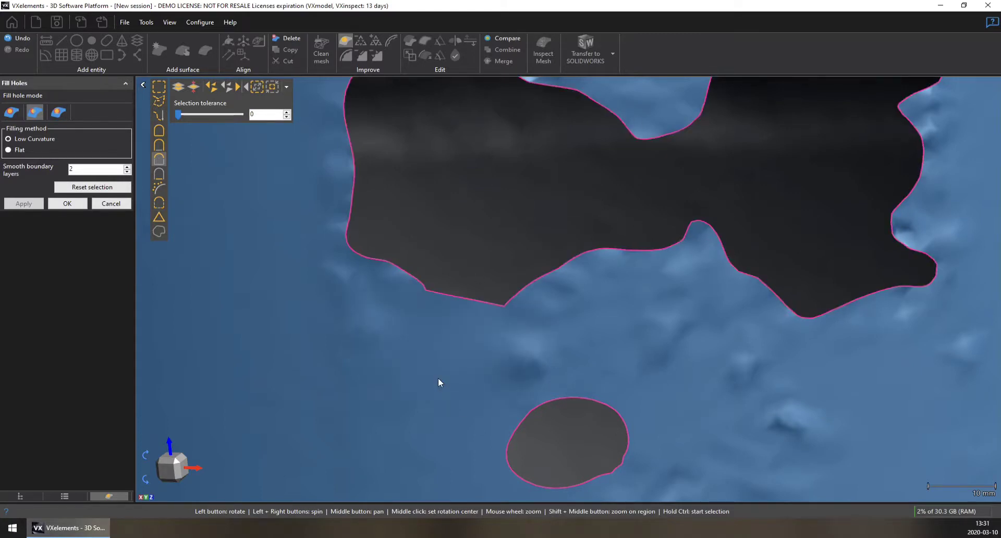
drag(436, 386, 435, 382)
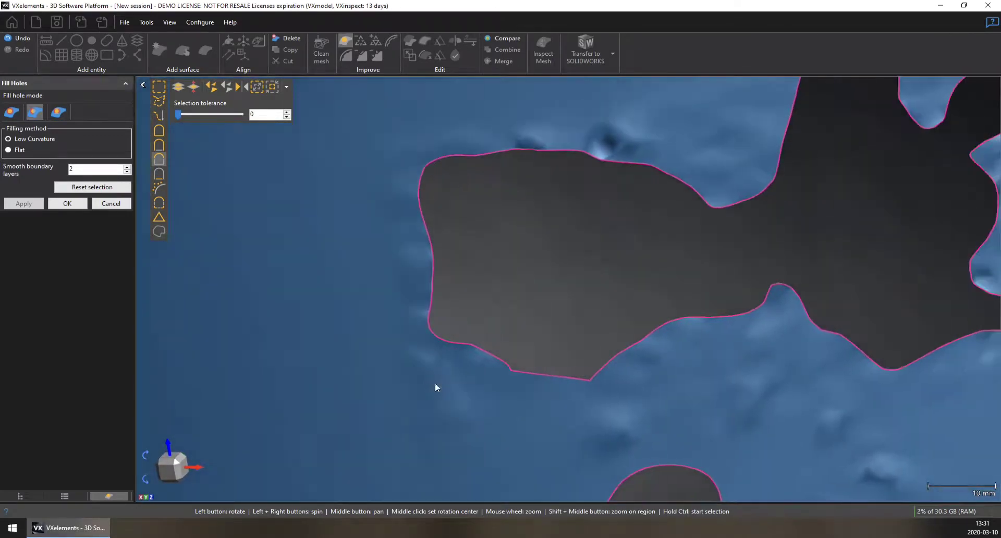
Set the rotation centre on the hole edge and re-angle the view.
right_click(537, 412)
click(599, 454)
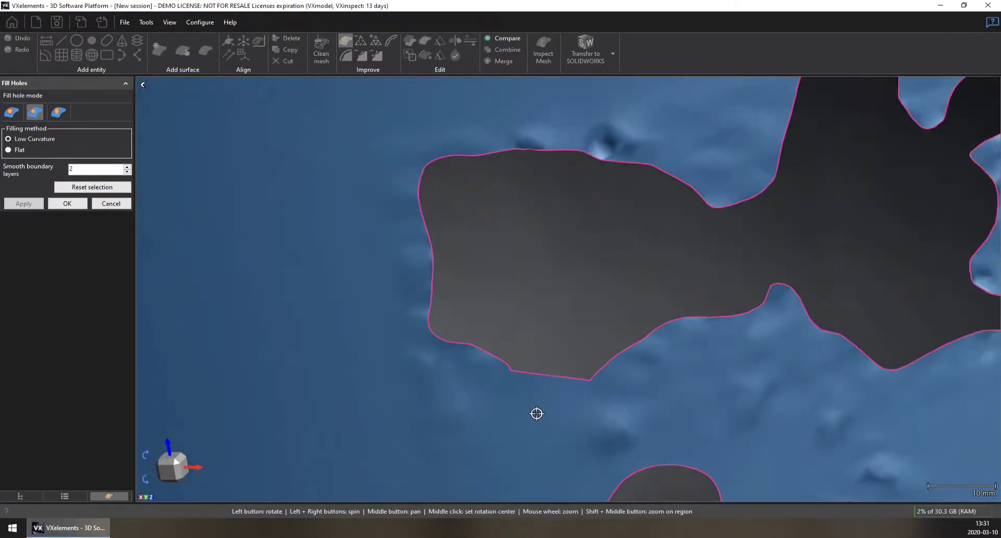
click(536, 410)
right_click(531, 414)
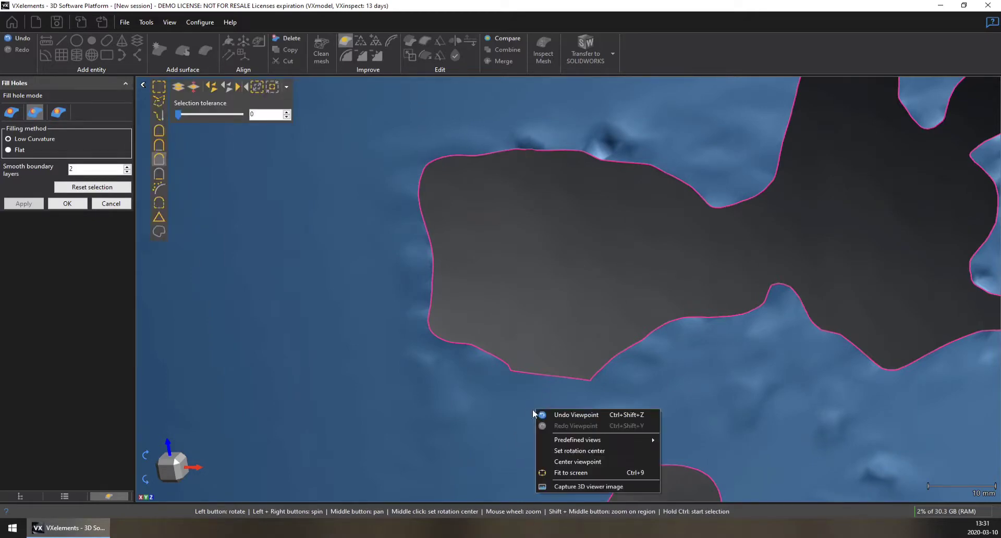
drag(507, 415, 561, 373)
scroll(616, 359, down, 3)
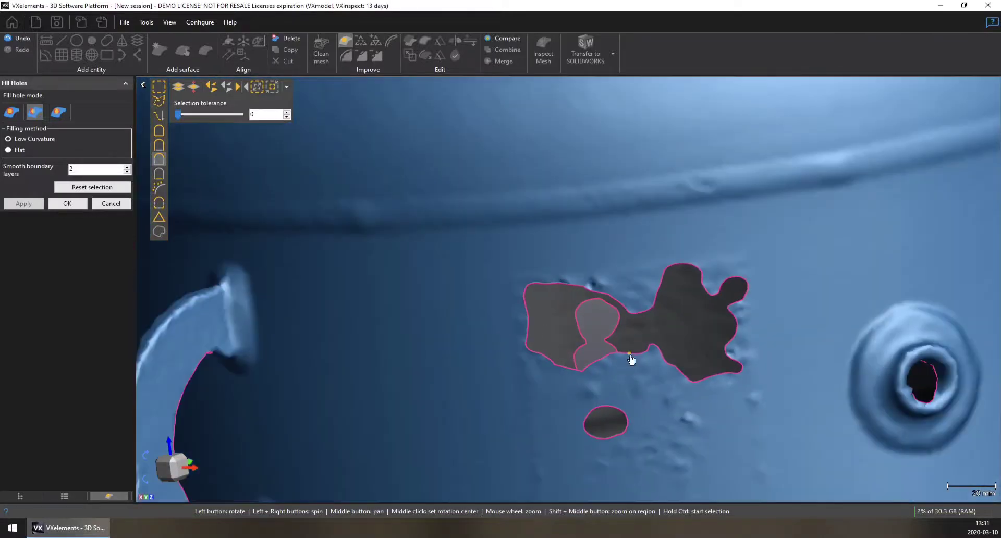
Switch to the bridge fill mode and place points around the large hole.
click(58, 111)
drag(617, 404, 614, 402)
scroll(656, 345, up, 2)
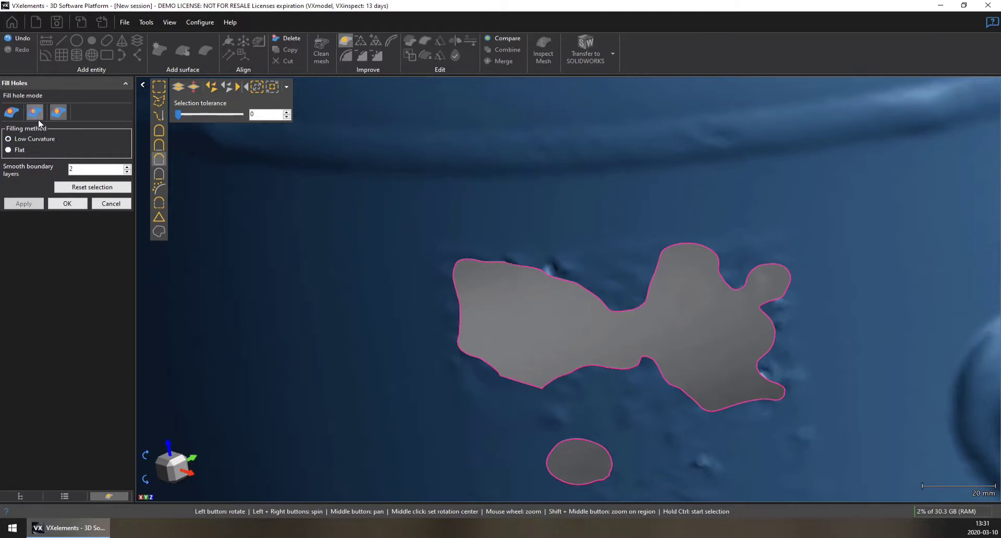
click(592, 293)
click(650, 281)
click(606, 367)
Select upper and lower edge stretches and bridge them, splitting the hole in two.
click(159, 187)
click(646, 303)
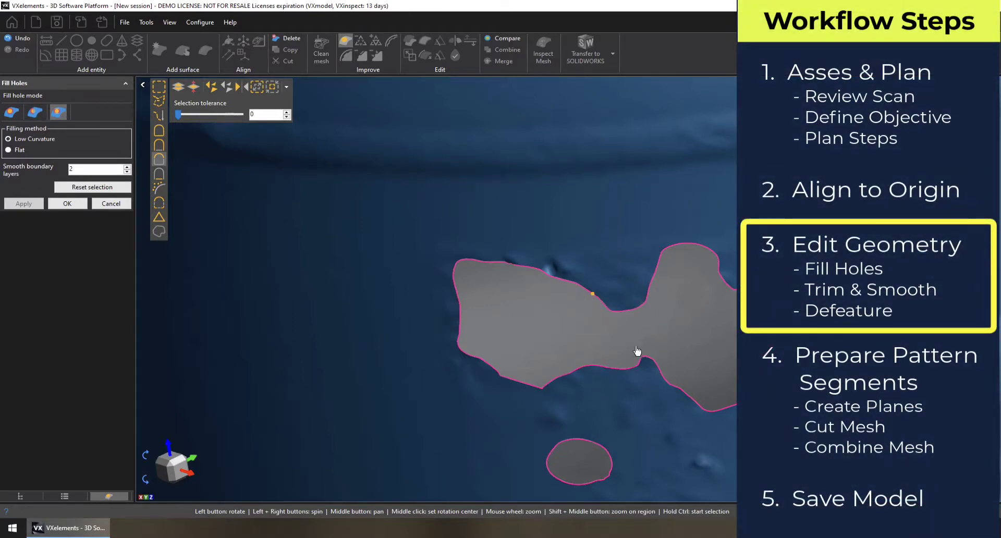
click(617, 316)
click(585, 366)
click(645, 357)
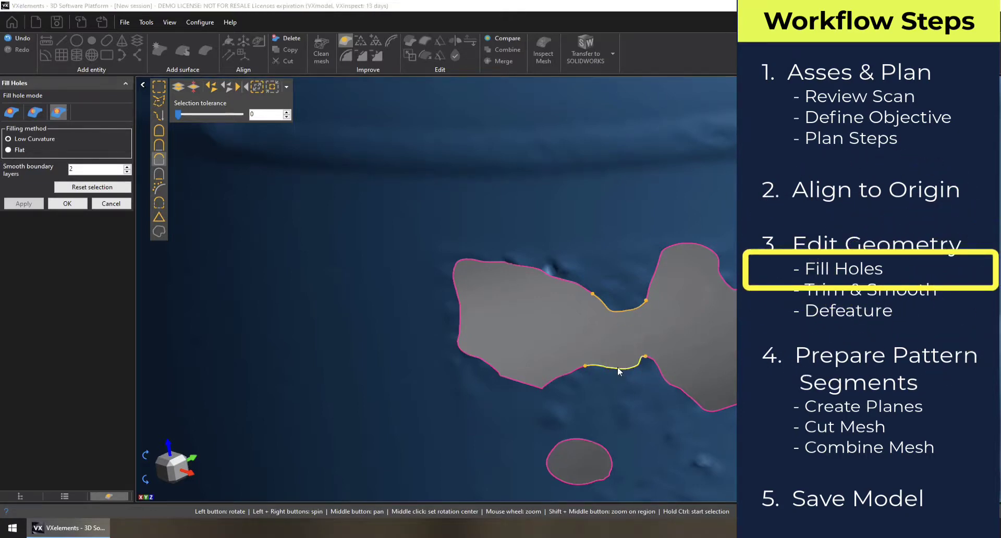
click(617, 367)
drag(581, 380, 530, 297)
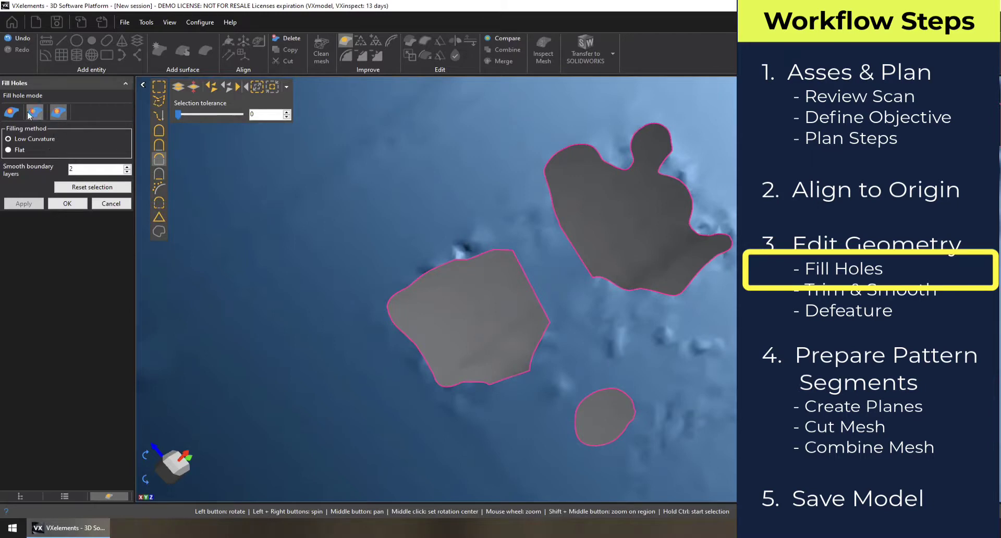
Switch to complete fill mode and fill seven holes on the side wall.
click(12, 111)
click(440, 270)
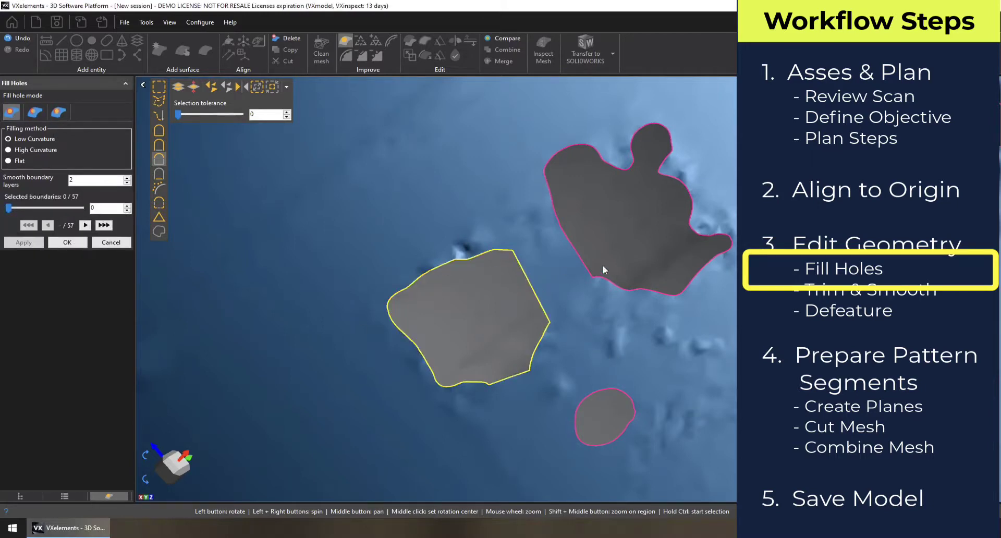
click(589, 266)
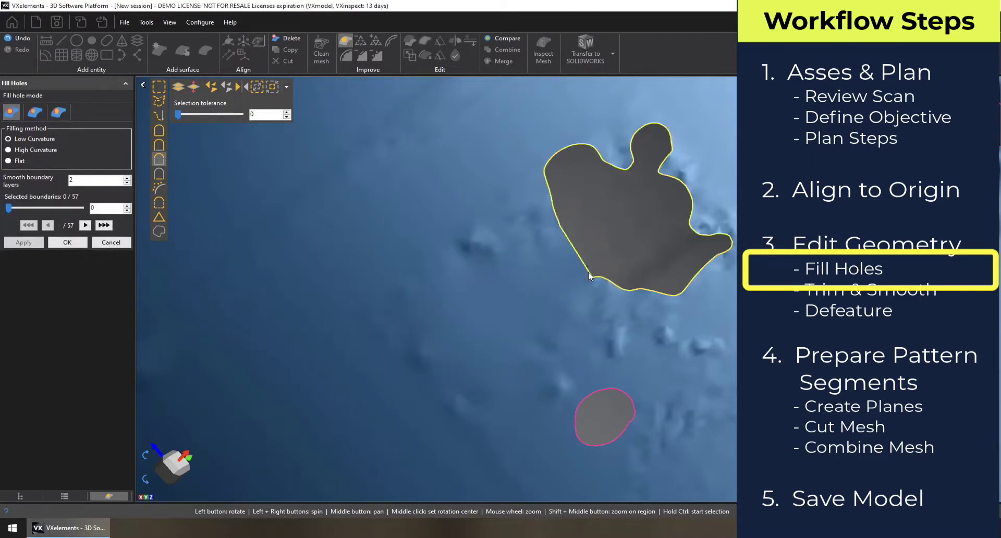
click(600, 393)
scroll(633, 389, down, 5)
drag(633, 389, 625, 309)
click(606, 322)
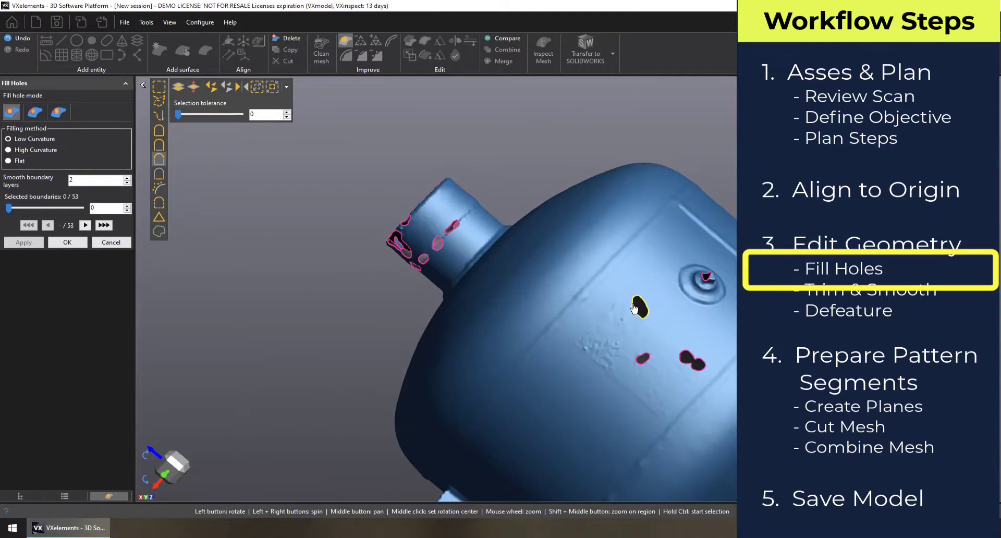
click(634, 308)
click(642, 358)
click(682, 363)
Fill the five-hole cluster near the handle slot, leaving 43 open boundaries.
drag(681, 363, 550, 269)
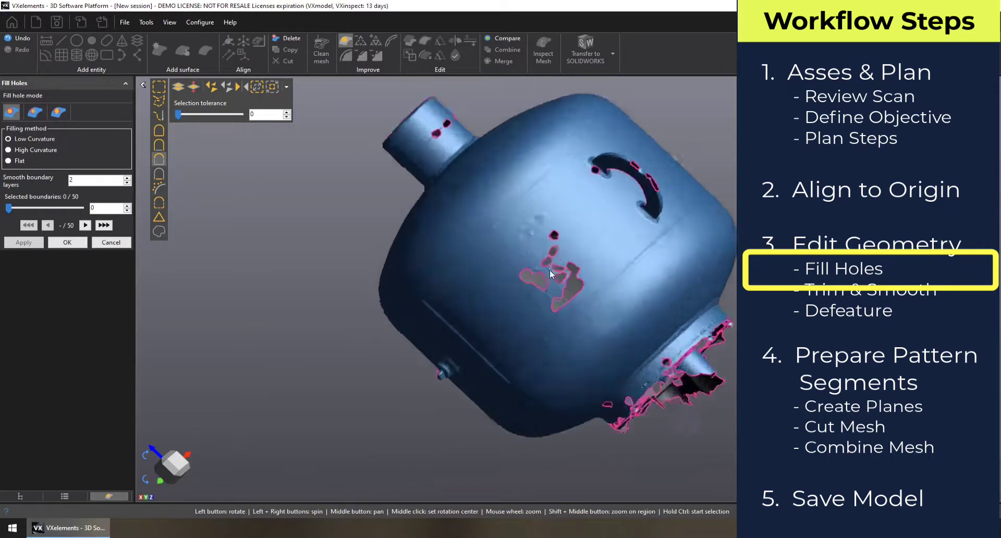
scroll(550, 269, up, 5)
click(558, 196)
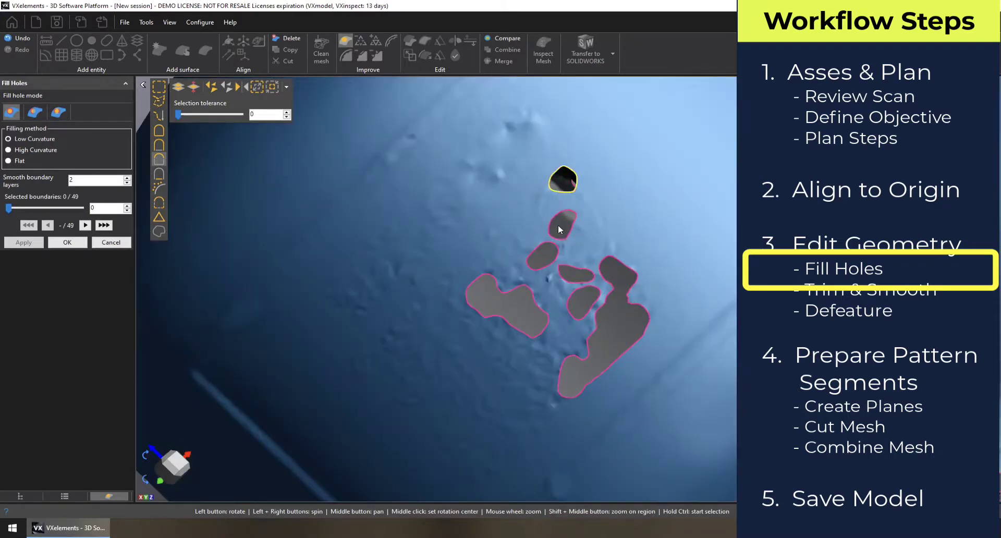
click(550, 241)
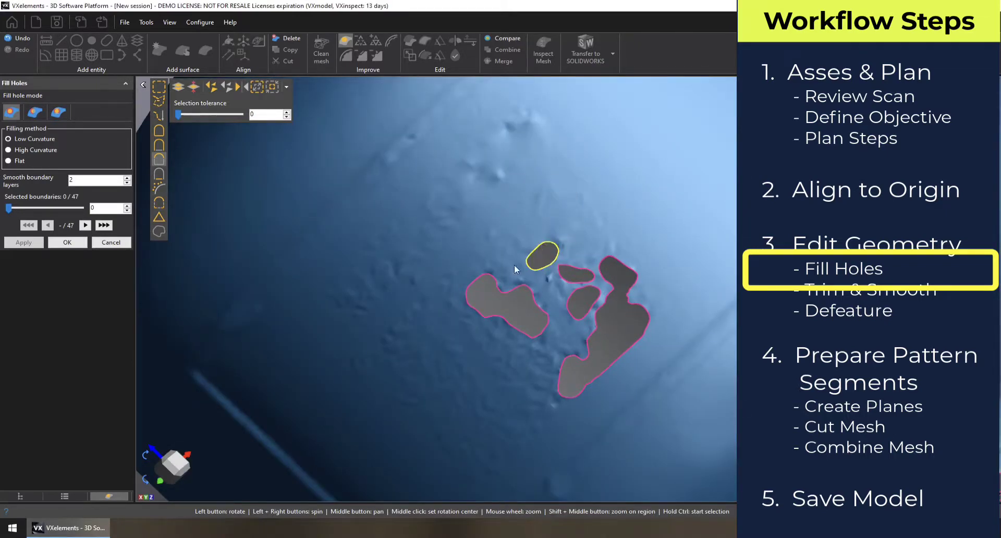
click(509, 293)
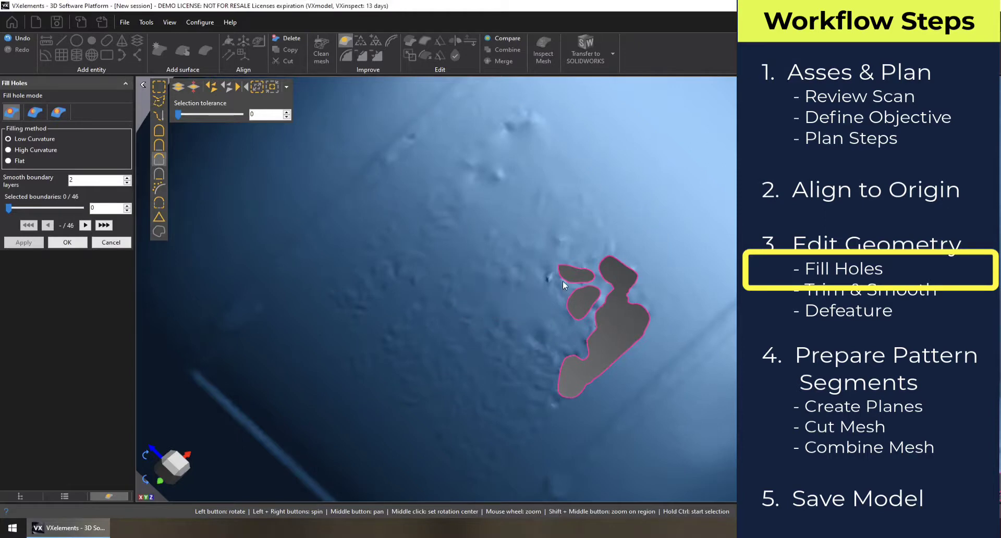
click(578, 276)
click(583, 302)
scroll(602, 304, down, 5)
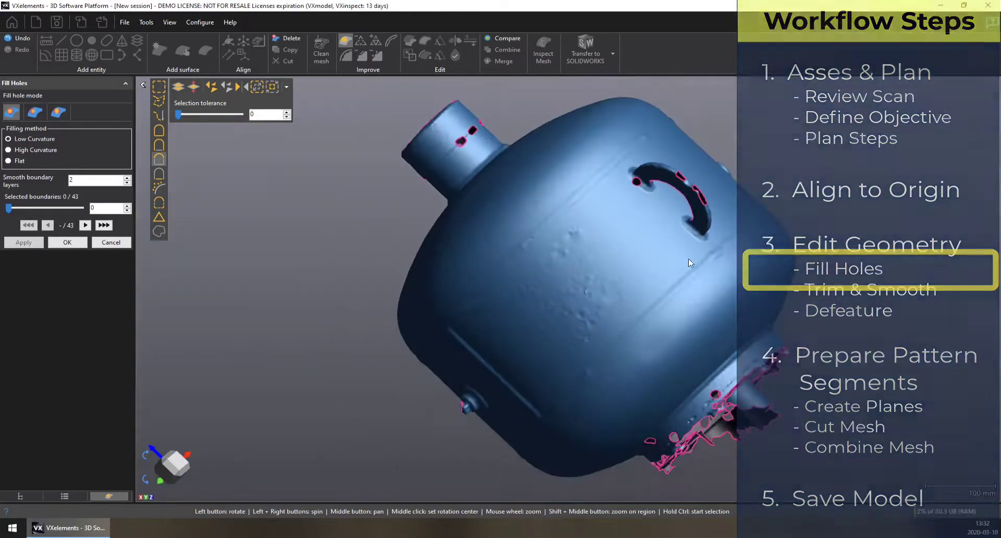
drag(690, 263, 639, 177)
scroll(628, 219, up, 8)
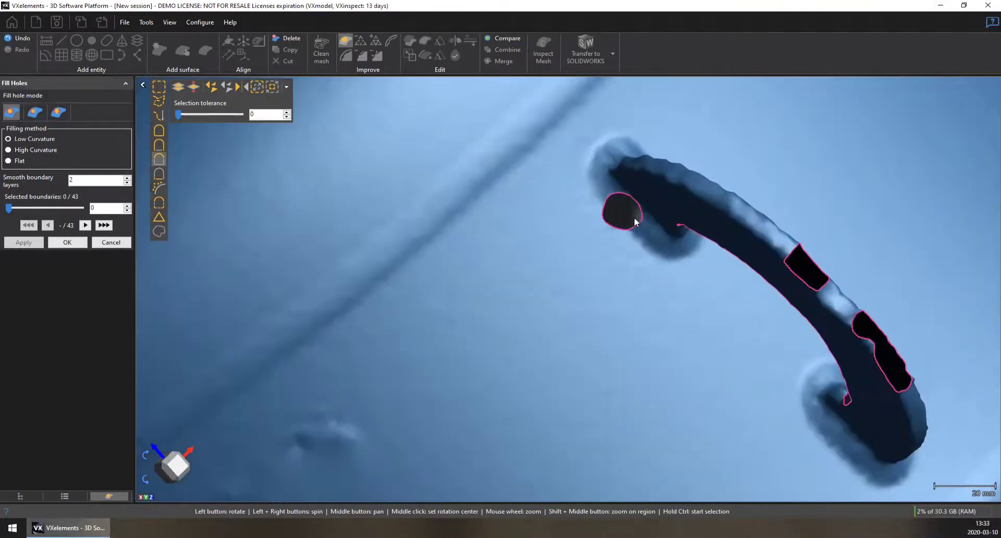
Fill a small hole near the tank's bottom end, leaving 41 open boundaries.
scroll(631, 229, down, 5)
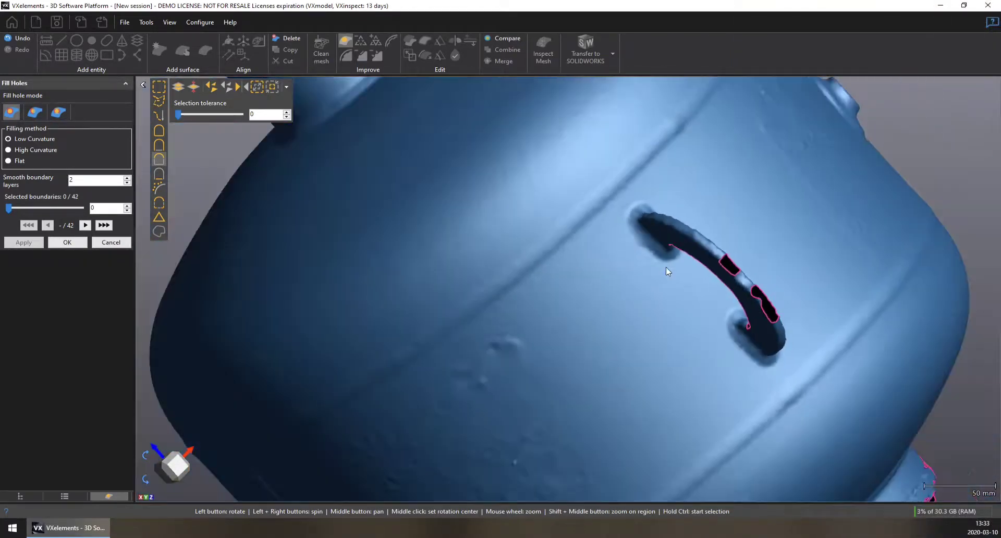
drag(631, 230, 752, 277)
drag(776, 256, 784, 236)
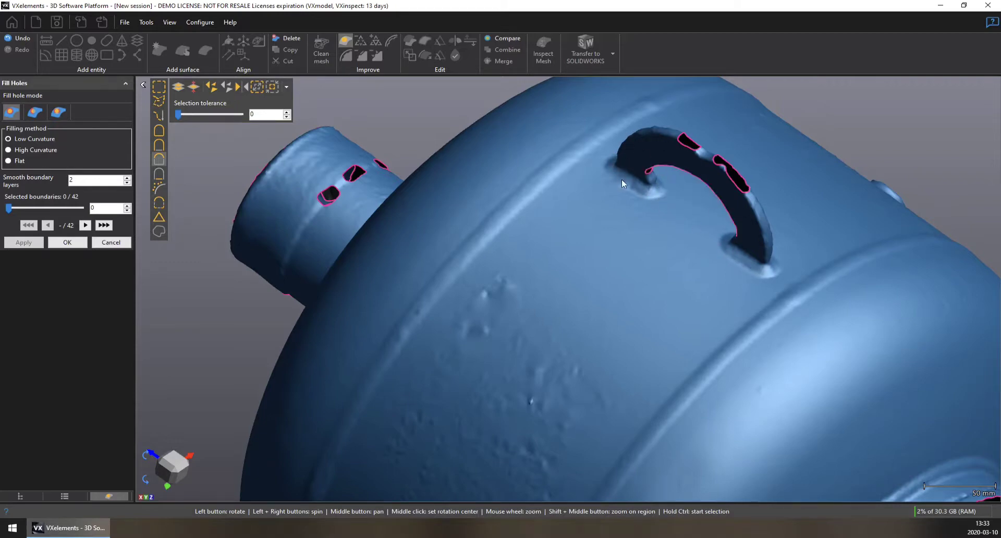
drag(692, 199, 628, 222)
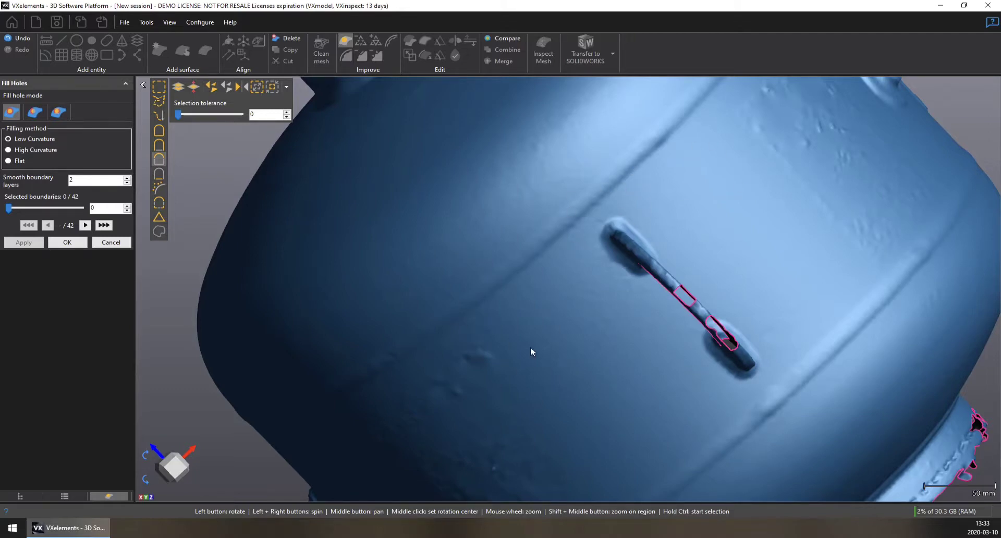
scroll(553, 346, down, 5)
mouse_move(633, 314)
mouse_down()
mouse_move(655, 291)
mouse_move(616, 317)
mouse_up()
drag(874, 219, 672, 138)
click(783, 221)
Rotate and zoom to bring the bottom flange's ragged holes into view.
scroll(791, 227, down, 3)
scroll(741, 127, up, 3)
drag(741, 127, 791, 181)
scroll(732, 150, down, 3)
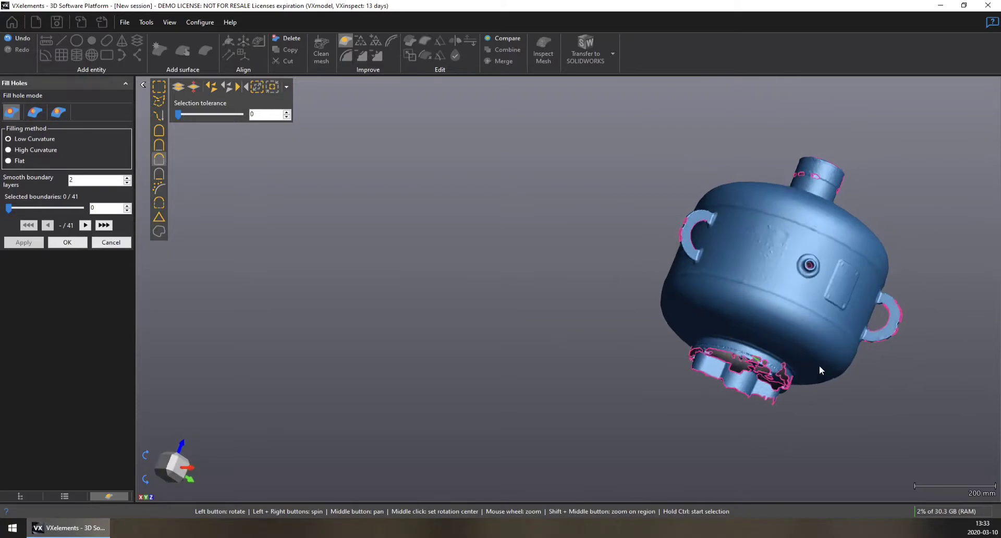
scroll(820, 370, up, 8)
drag(820, 370, 755, 366)
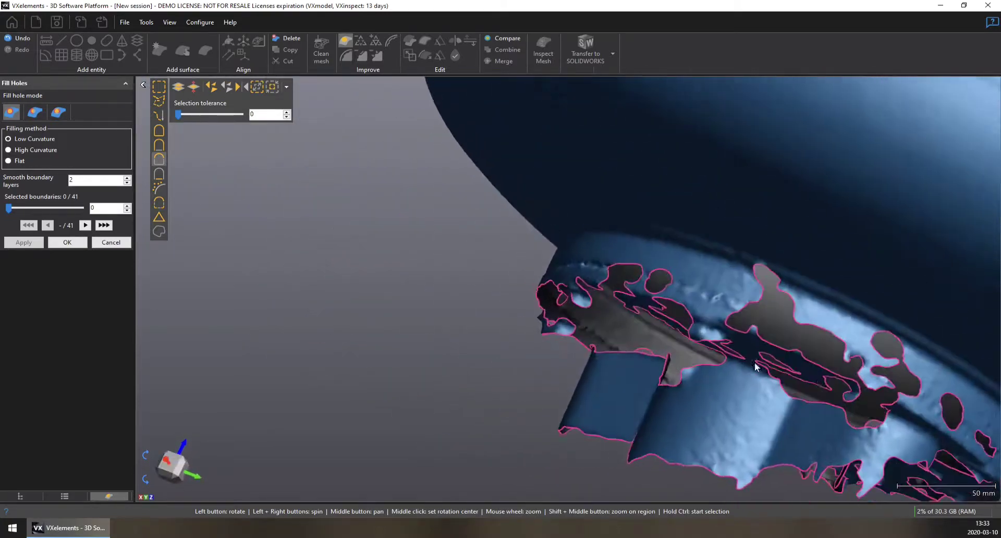
Switch to partial fill-hole mode and view the bottom flange holes from several angles.
drag(816, 322, 675, 230)
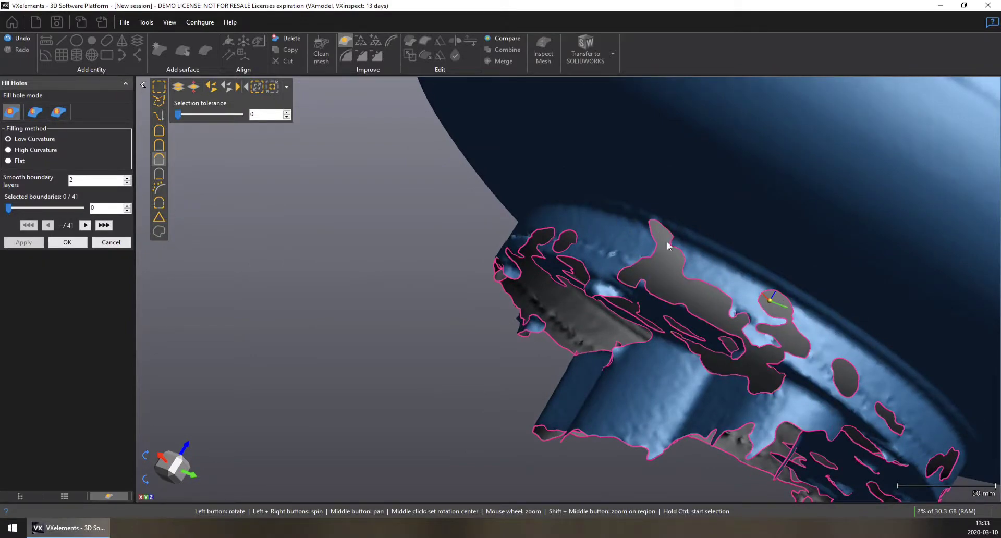
scroll(671, 240, up, 3)
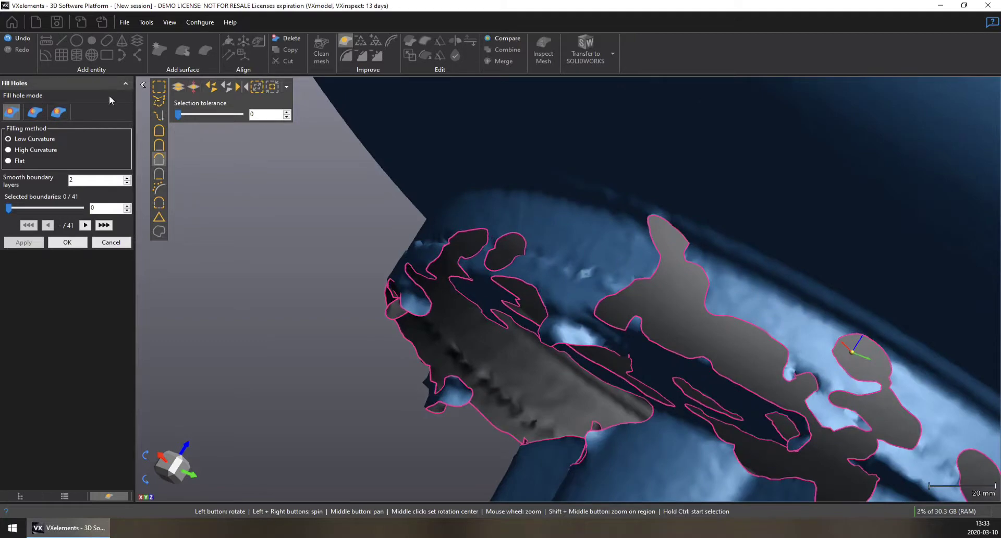
click(35, 112)
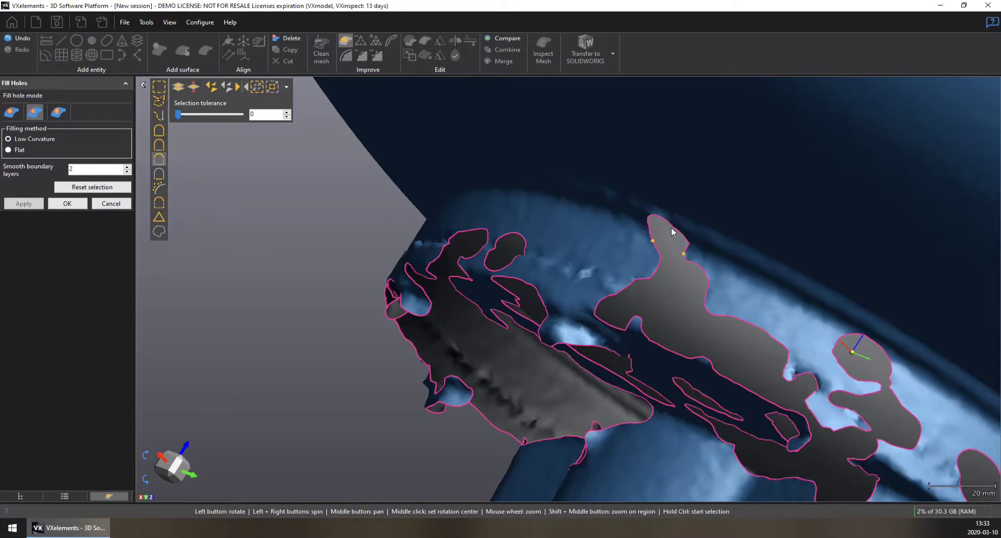
drag(633, 264, 749, 259)
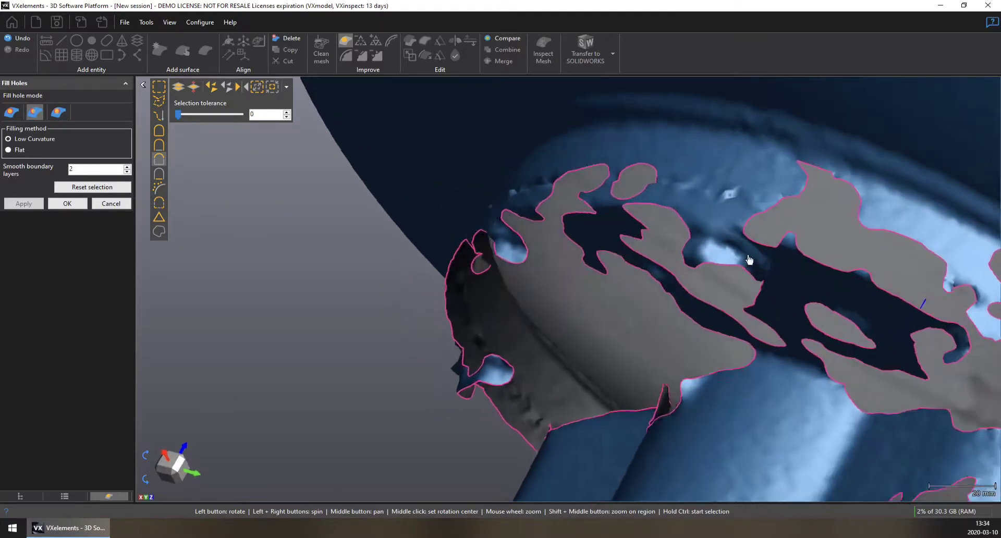
scroll(749, 259, down, 3)
drag(887, 263, 876, 258)
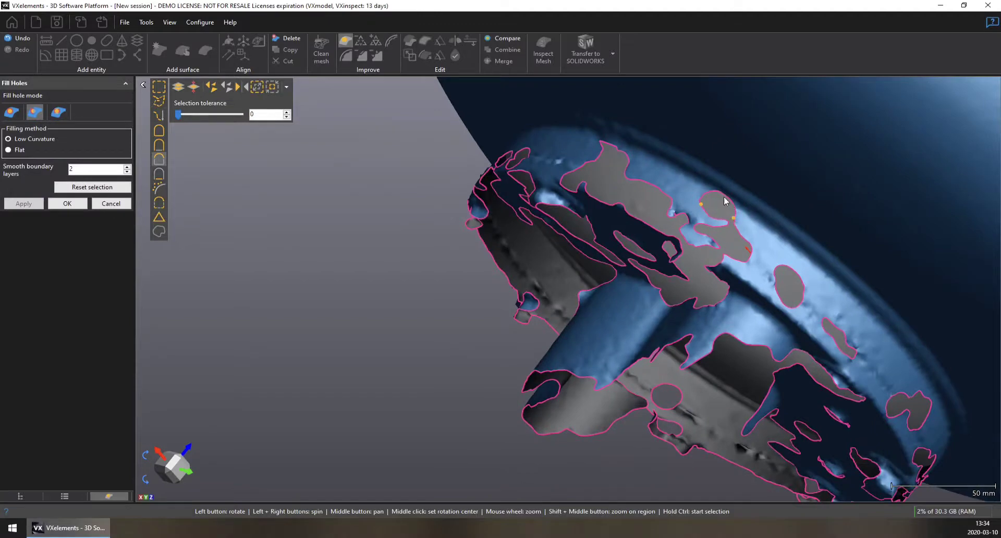
drag(842, 281, 693, 233)
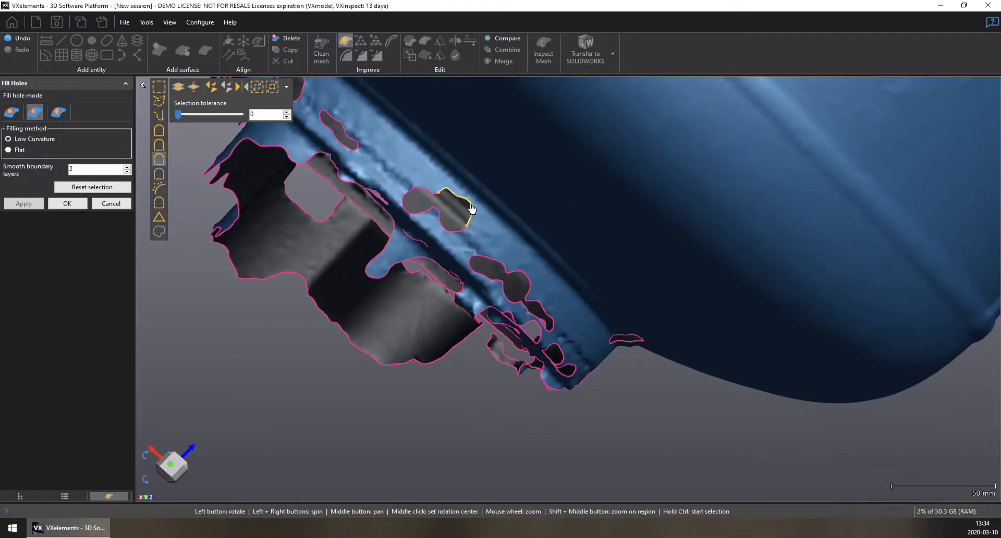
drag(564, 279, 443, 156)
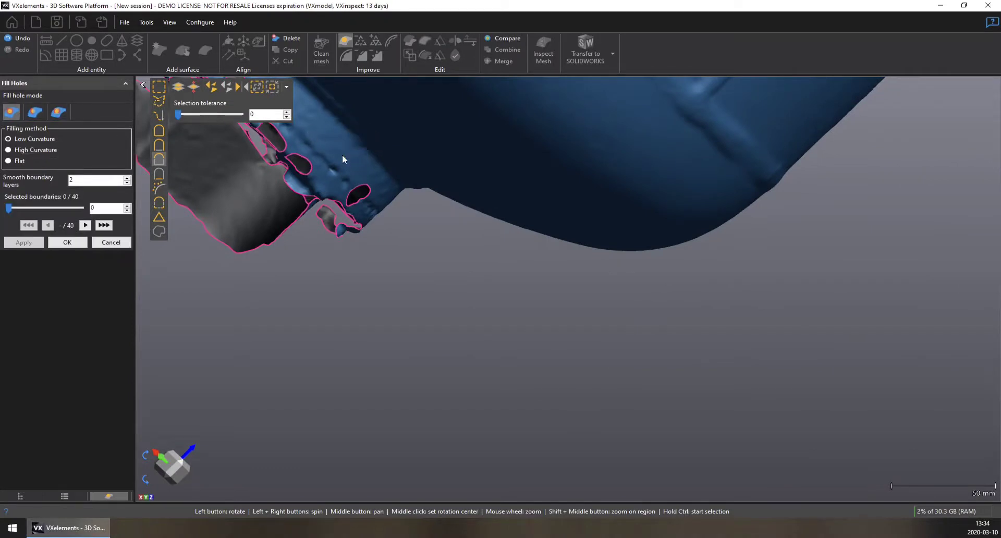
drag(430, 174, 372, 152)
Set the rotation centre on the holed rim from the viewport menu.
right_click(369, 151)
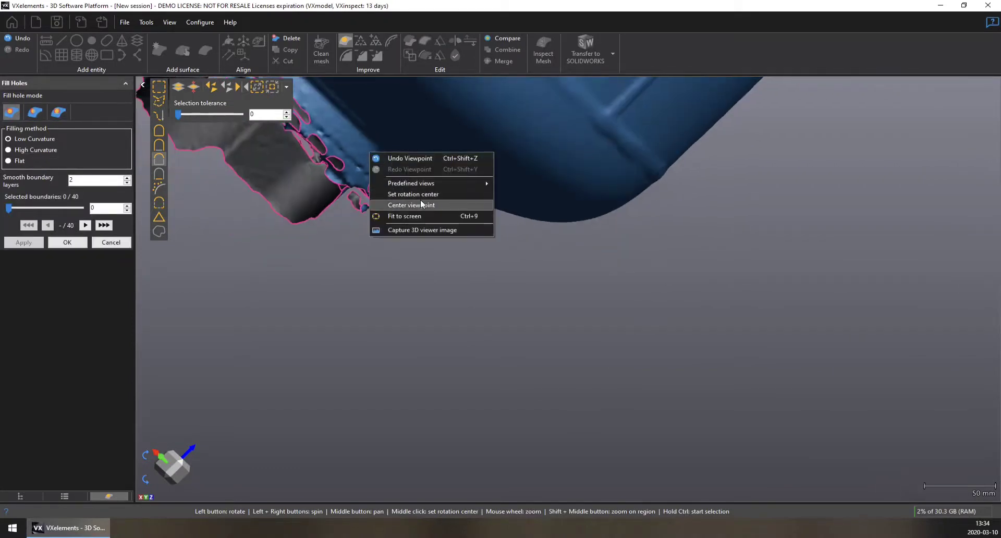
click(389, 166)
drag(417, 202, 374, 361)
right_click(398, 339)
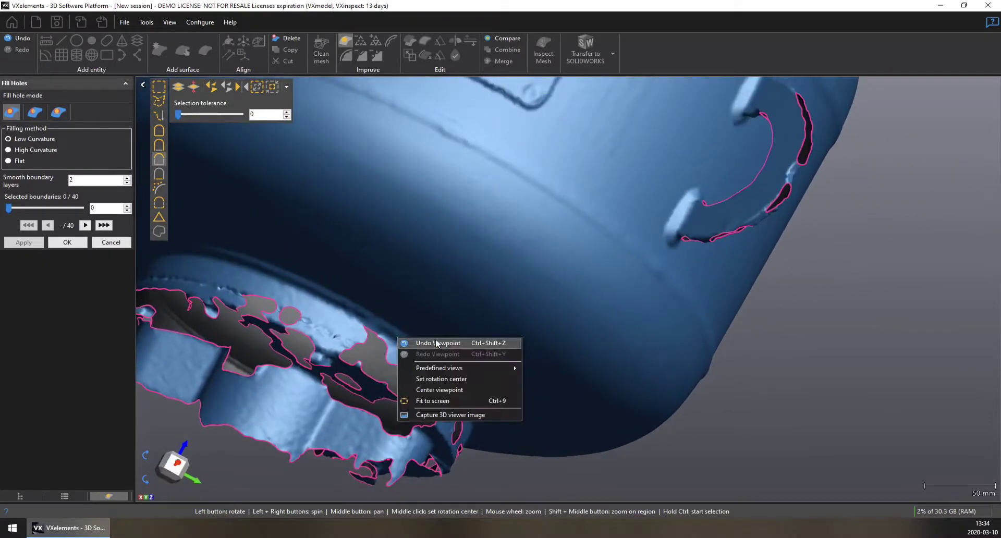
click(442, 379)
Fill the bottom-left ragged rim hole using the second fill mode, leaving 40 boundaries.
click(374, 328)
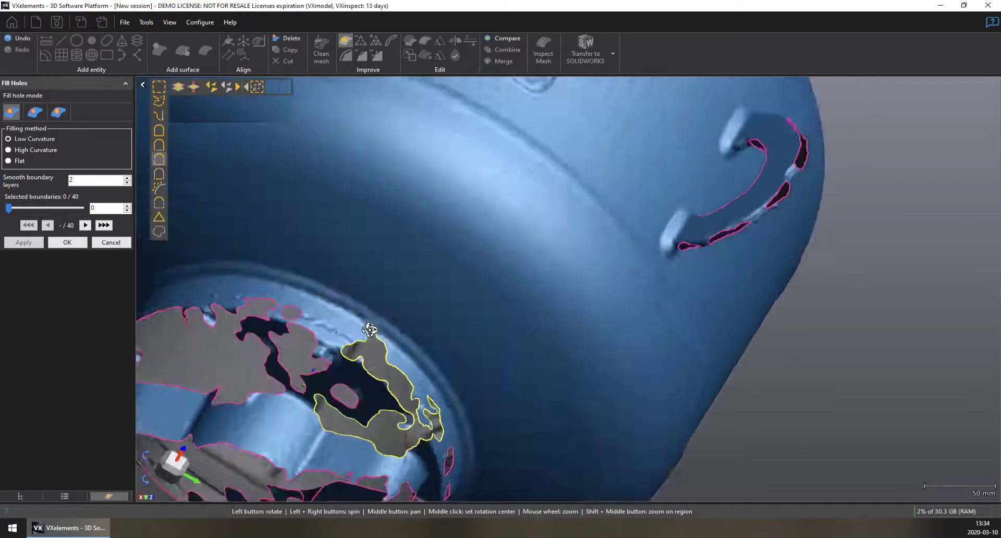
drag(392, 305, 378, 372)
scroll(351, 388, up, 6)
click(34, 112)
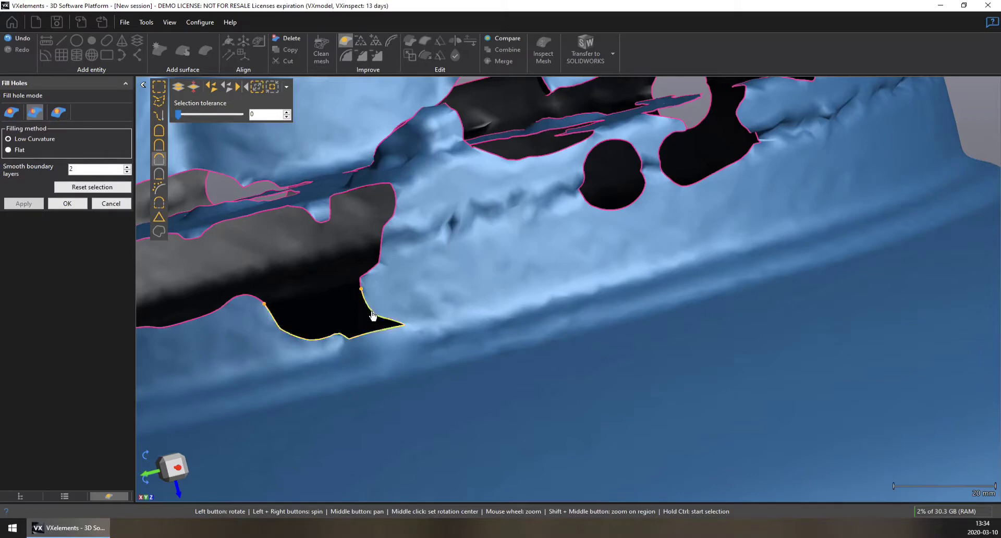
click(373, 316)
drag(327, 321, 308, 330)
scroll(521, 229, down, 5)
scroll(546, 235, down, 3)
drag(546, 235, 542, 270)
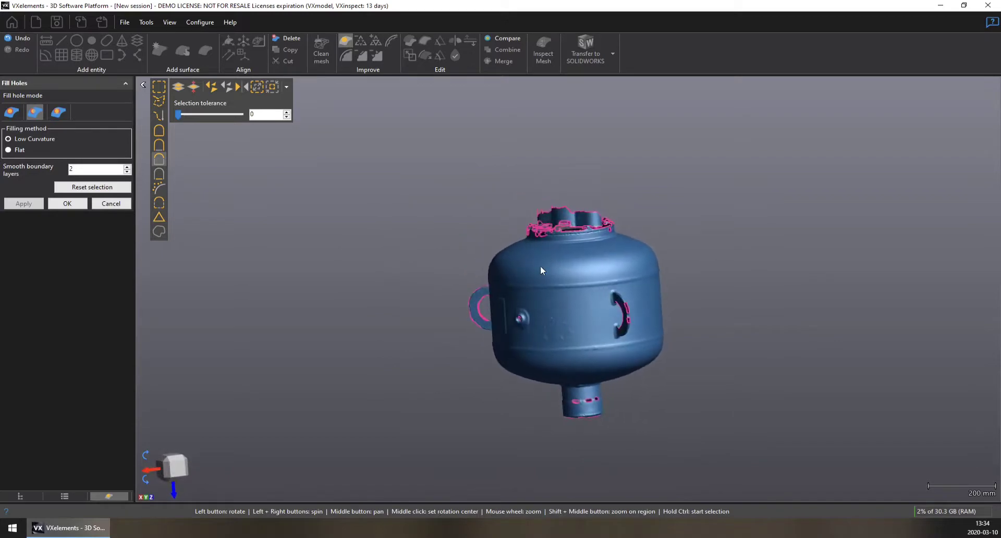
Confirm the hole filling with OK.
click(64, 203)
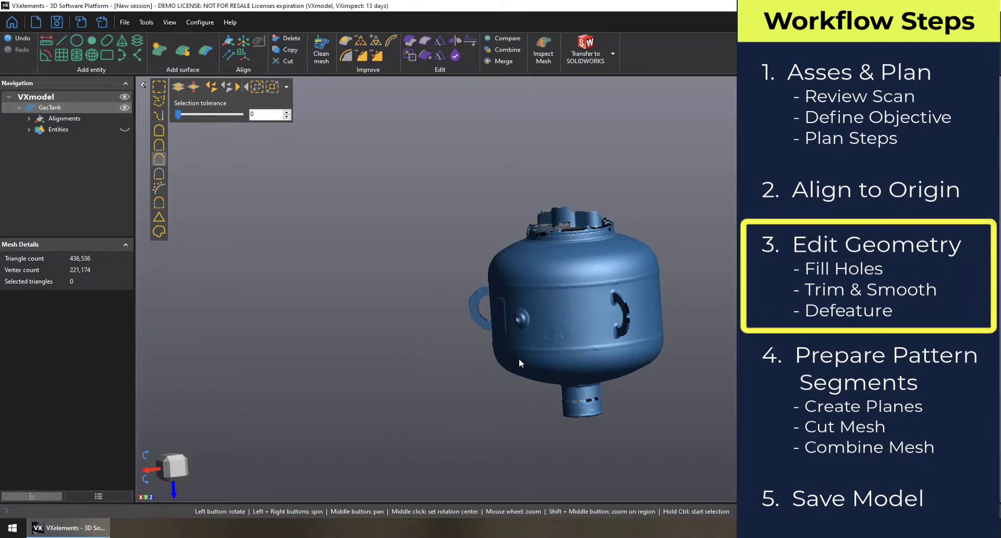
drag(520, 363, 606, 188)
scroll(598, 311, down, 3)
scroll(375, 163, up, 2)
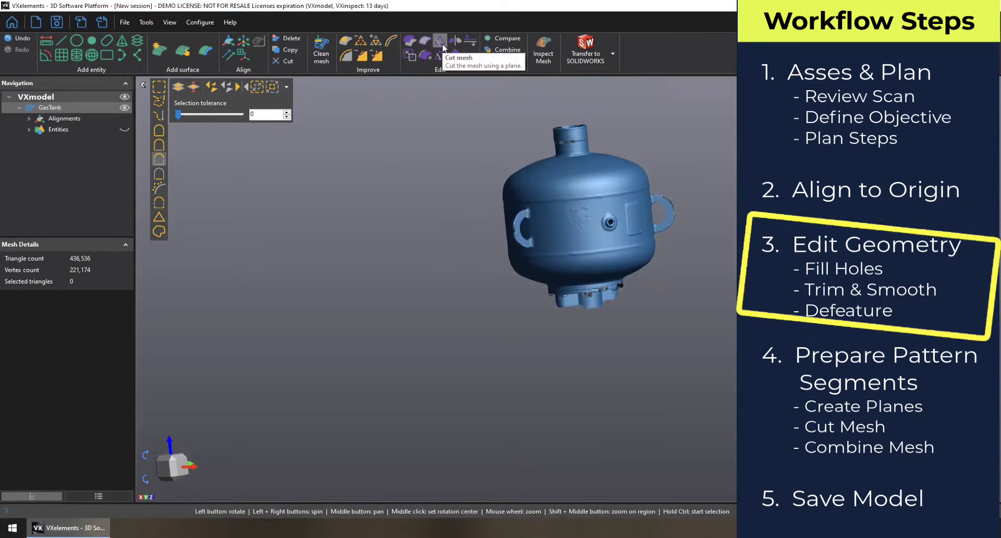
Start Cut mesh with Origin - Plane XY as the cutting plane.
click(441, 44)
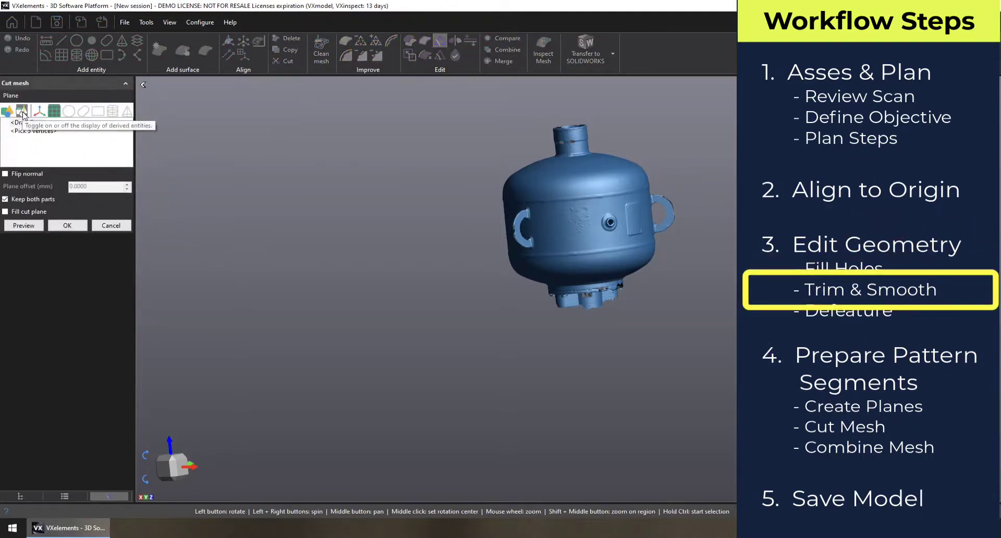
click(23, 114)
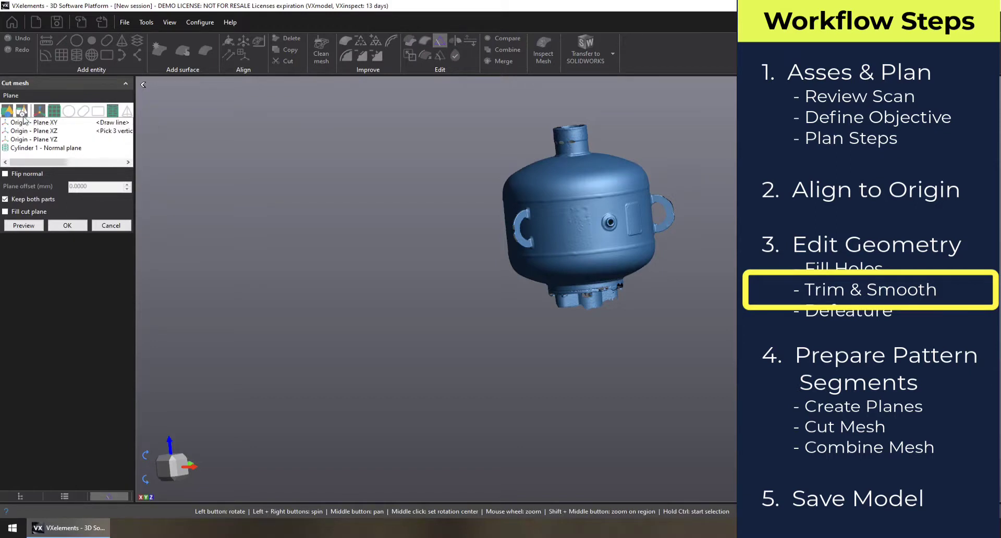
click(31, 123)
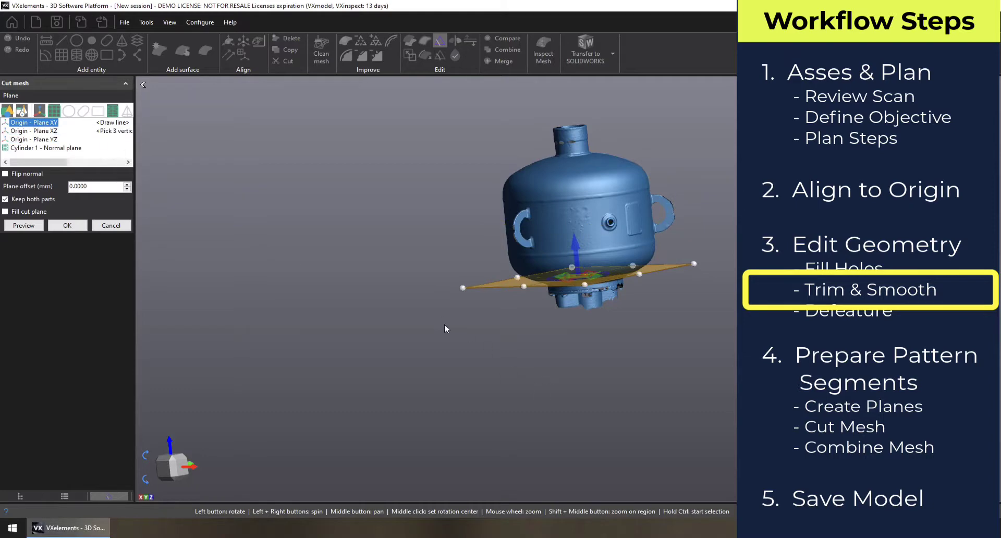
Offset the XY cut plane to -23.6829 mm and uncheck Keep both parts.
drag(446, 329, 487, 329)
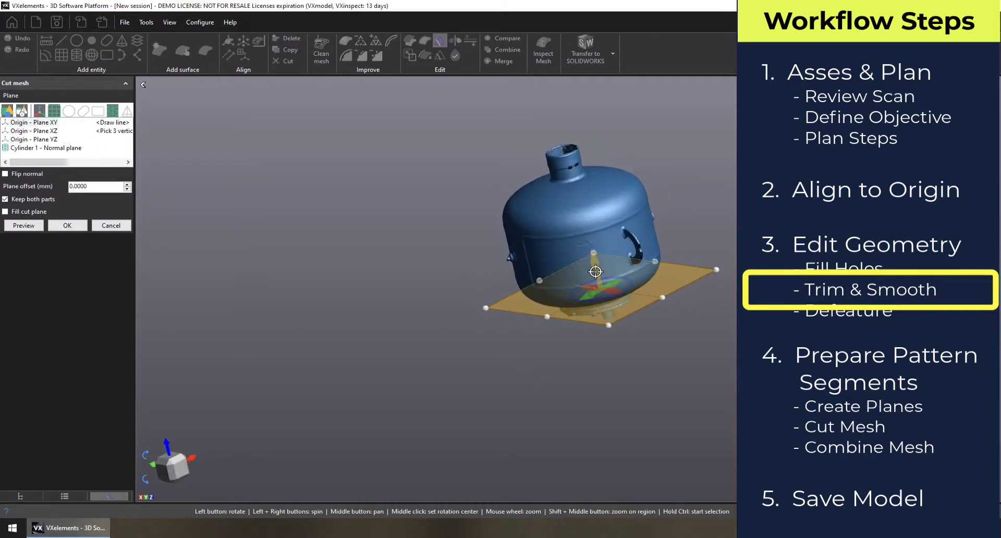
drag(596, 271, 566, 276)
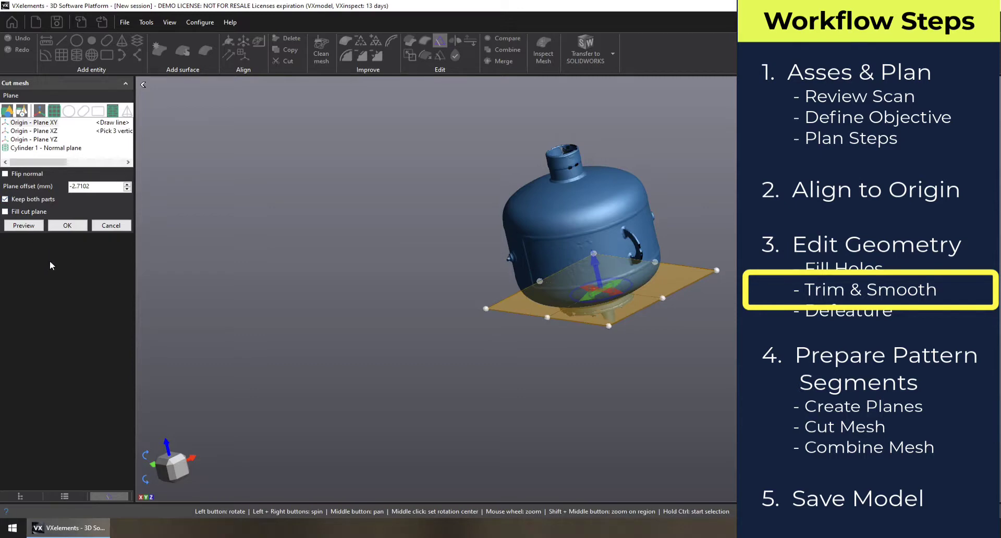
click(5, 200)
drag(532, 377, 512, 370)
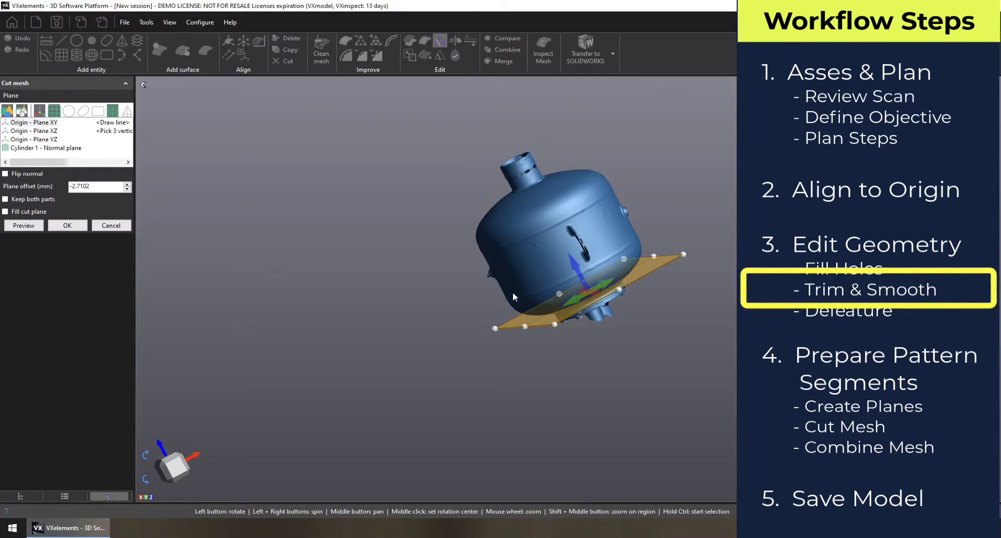
drag(513, 297, 646, 289)
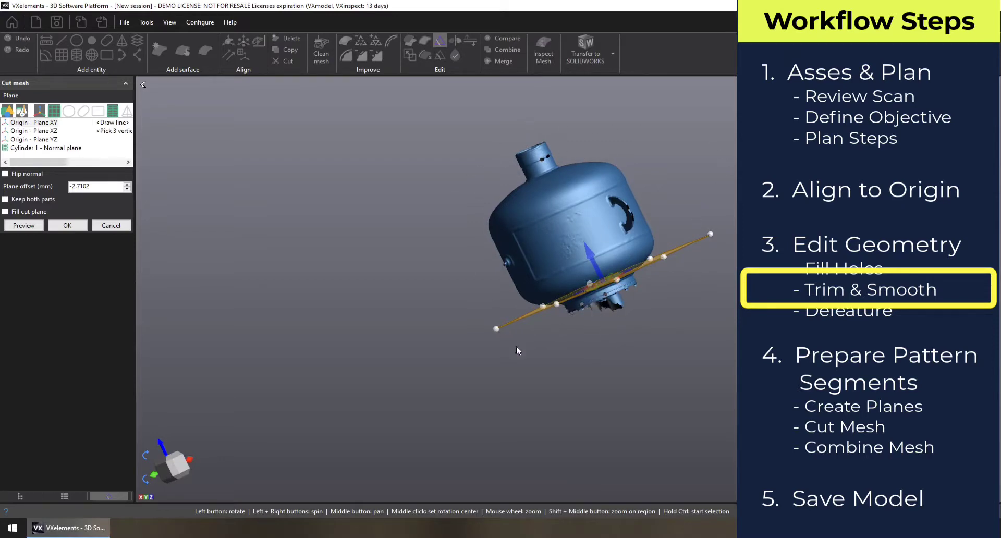
scroll(631, 295, up, 8)
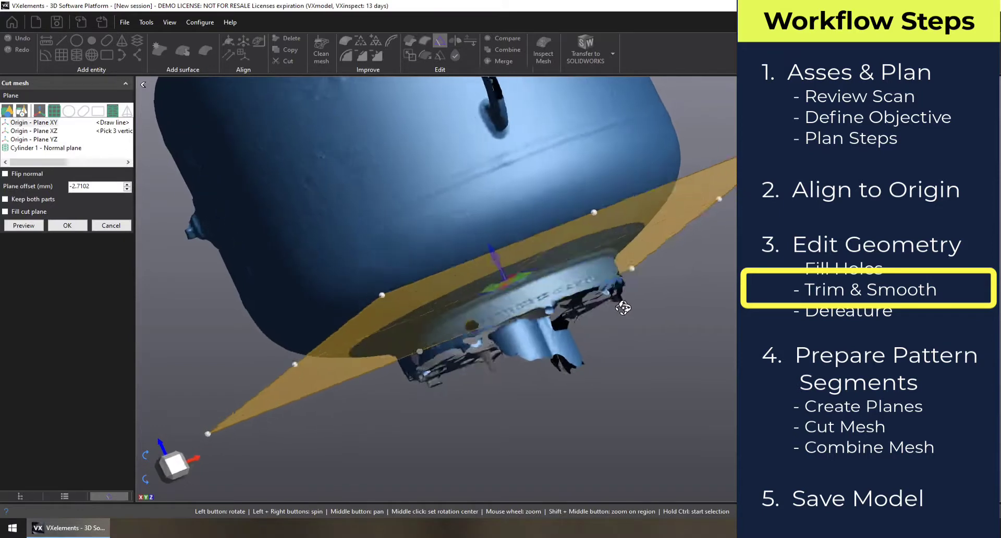
drag(632, 311, 625, 302)
drag(502, 235, 508, 254)
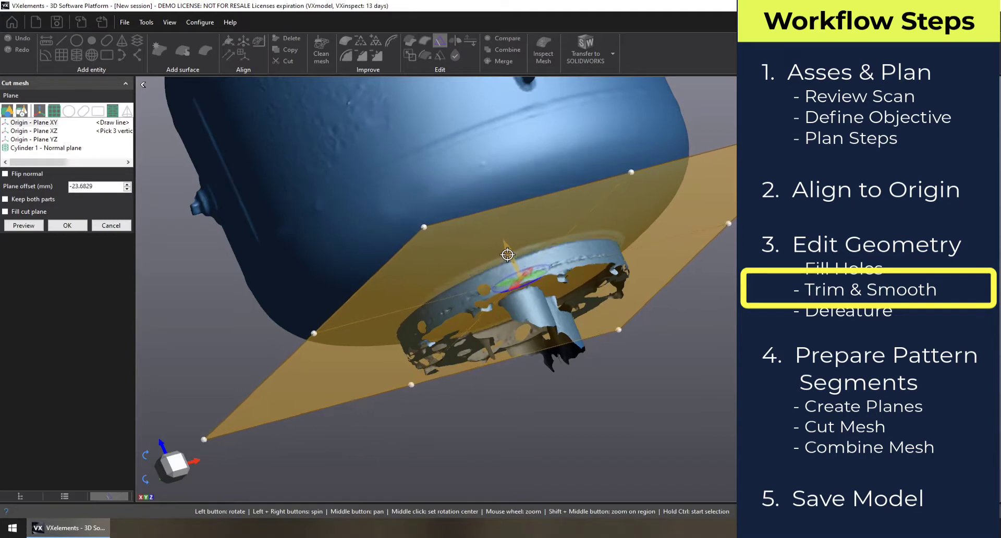
drag(551, 282, 598, 183)
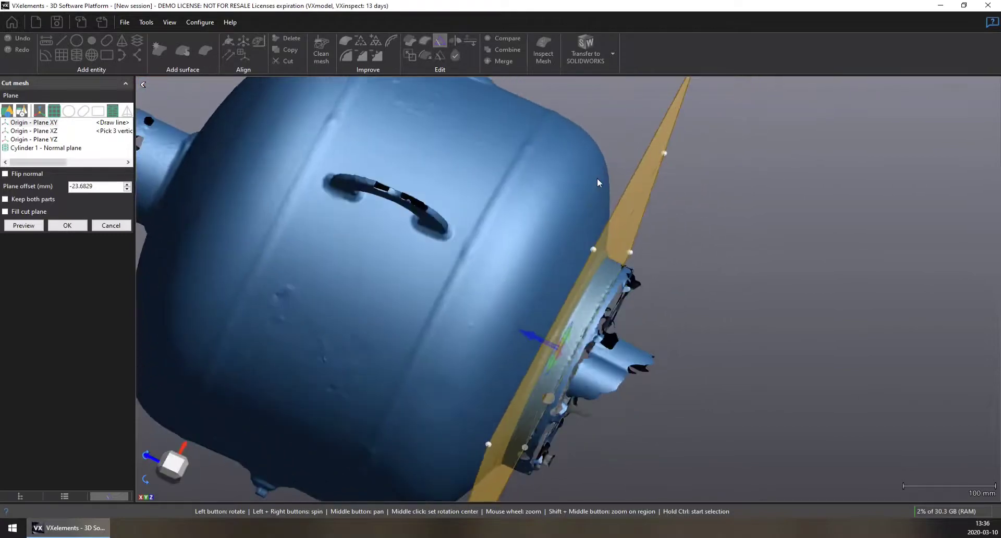
drag(553, 379, 553, 361)
drag(561, 348, 615, 326)
Apply the bottom cut, discarding the ragged base.
click(69, 227)
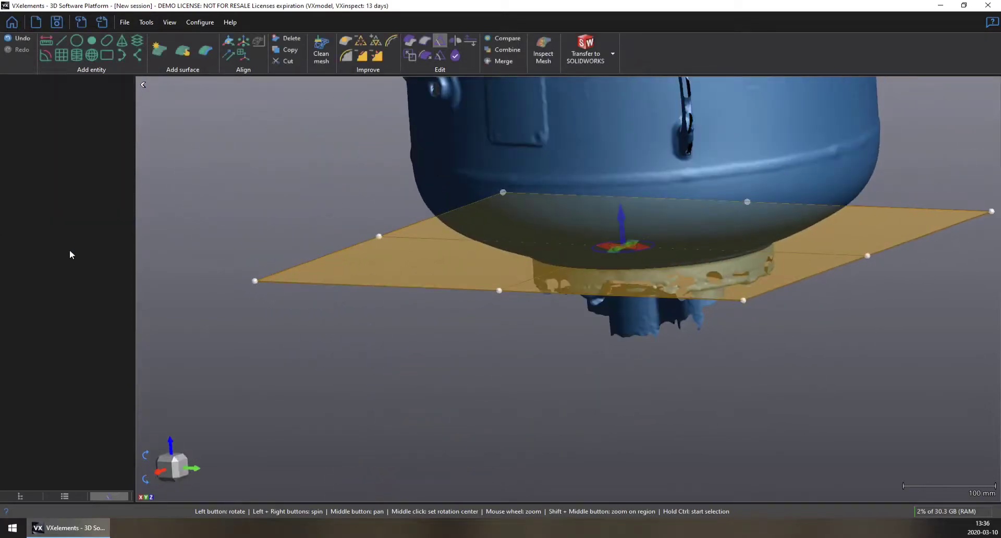
drag(445, 341, 370, 179)
scroll(505, 312, down, 3)
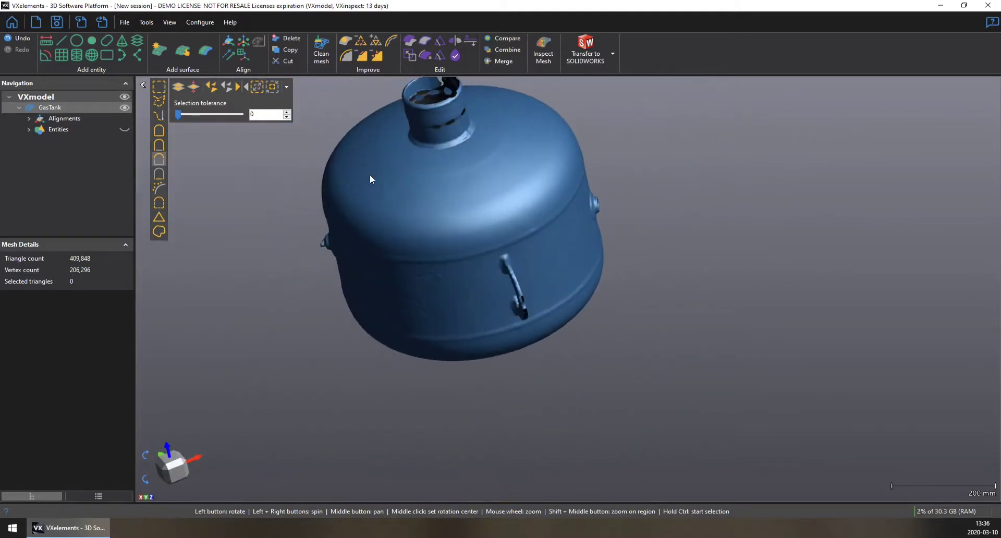
Cut off the neck with a flipped Origin - Plane XY at -437.5579 mm.
click(440, 42)
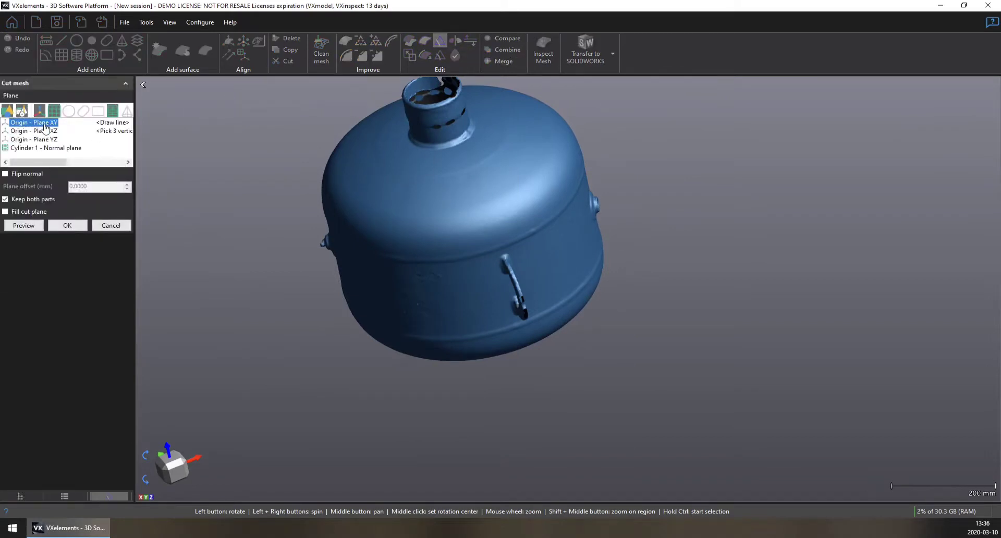
click(33, 122)
drag(305, 371, 319, 345)
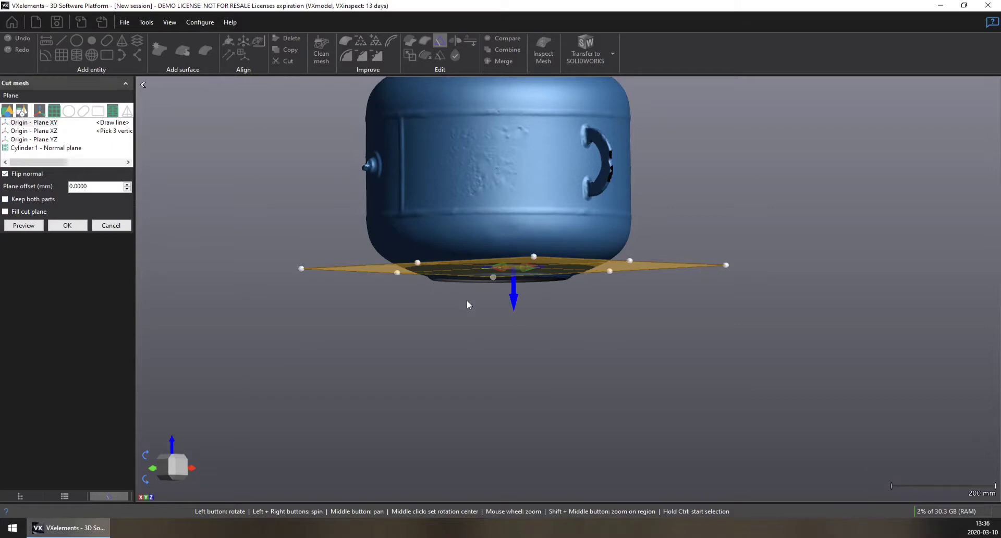
drag(513, 306, 520, 157)
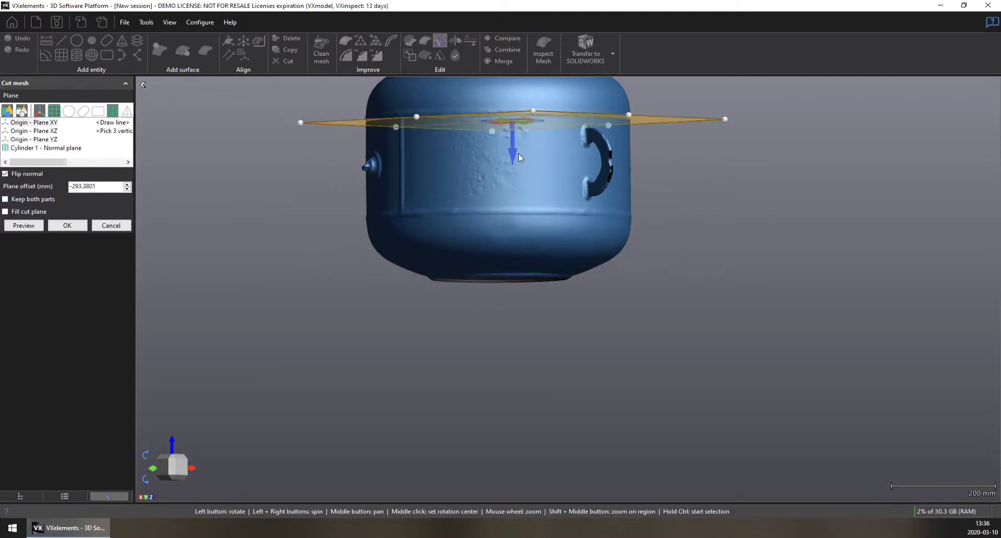
scroll(551, 188, down, 2)
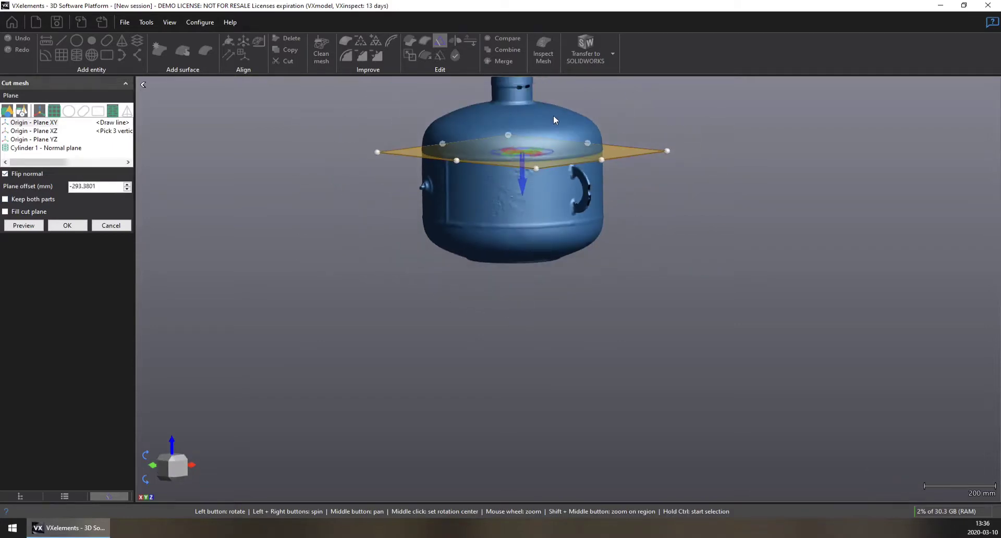
drag(525, 190, 526, 133)
scroll(506, 94, up, 5)
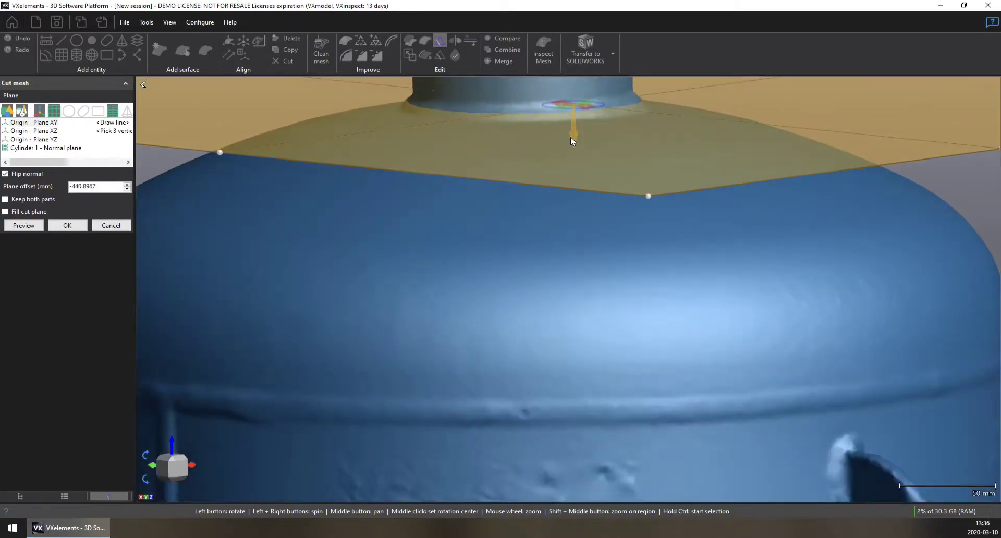
mouse_move(572, 140)
mouse_down()
mouse_move(581, 129)
mouse_move(583, 142)
mouse_up()
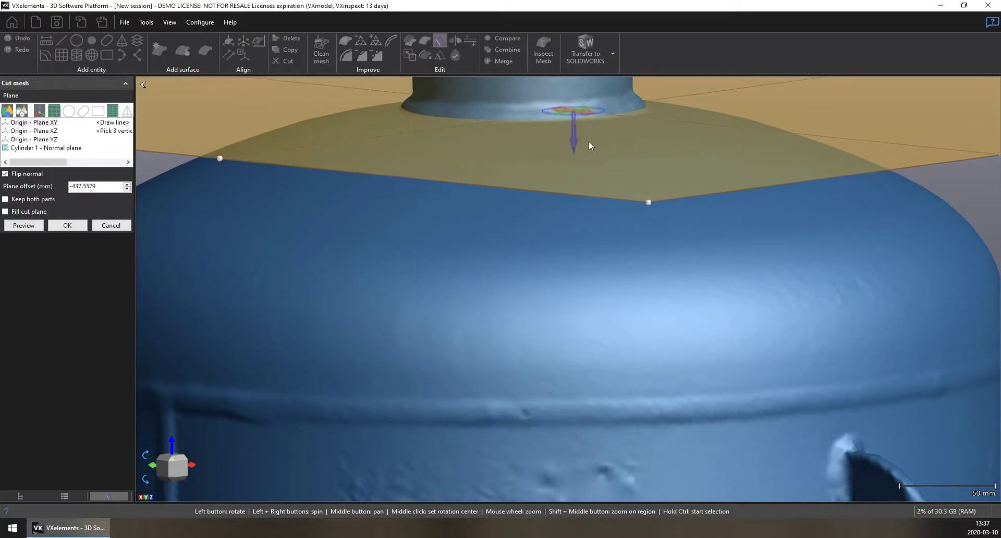
click(67, 226)
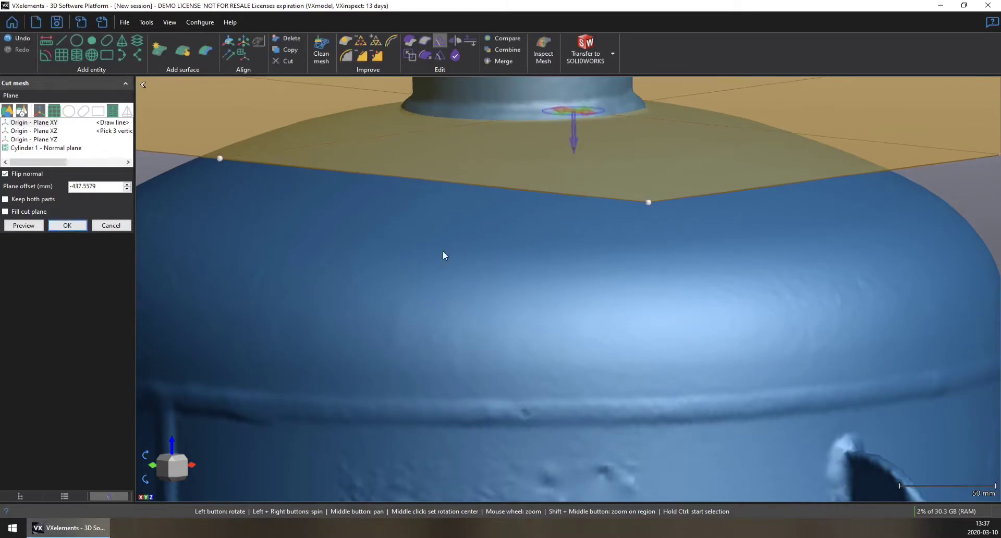
scroll(652, 186, down, 5)
drag(661, 186, 636, 177)
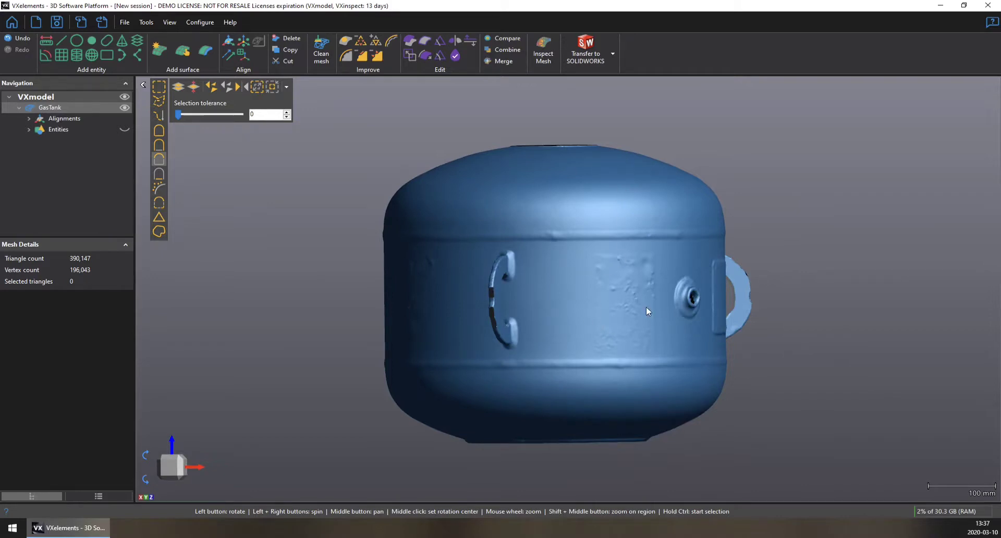
drag(646, 308, 666, 287)
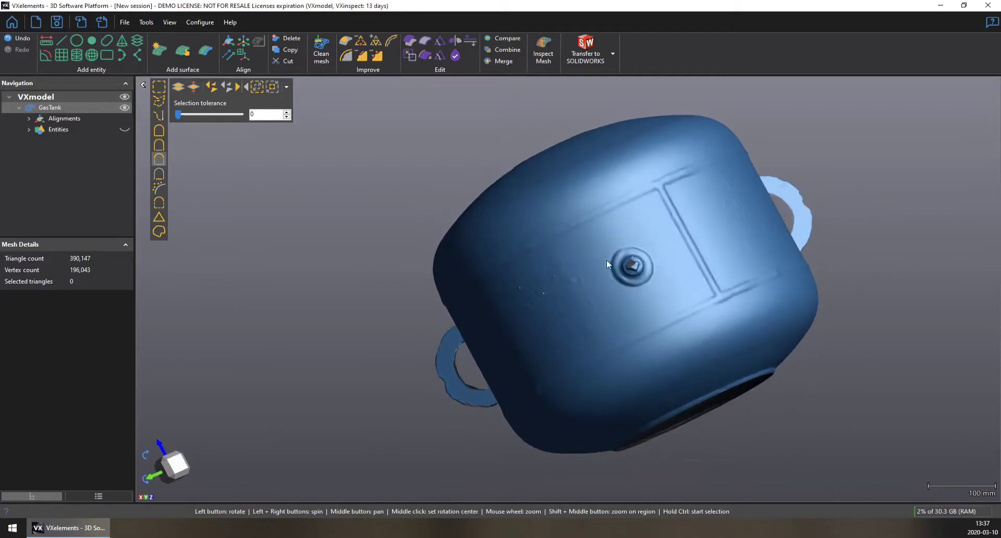
mouse_move(632, 274)
mouse_down()
mouse_move(645, 264)
mouse_move(633, 277)
mouse_up()
scroll(640, 274, up, 3)
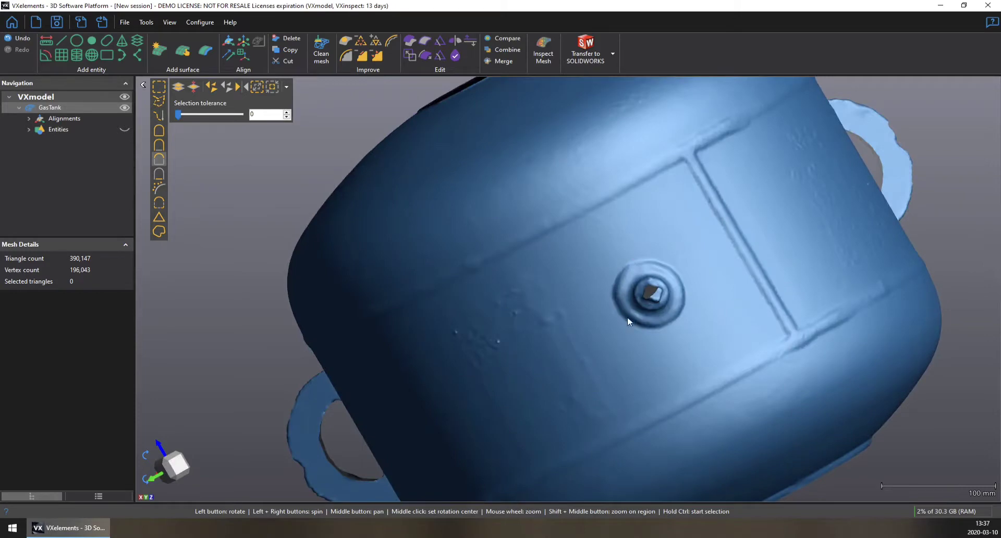
mouse_move(627, 329)
mouse_down()
mouse_move(608, 322)
mouse_move(576, 340)
mouse_move(608, 347)
mouse_move(615, 329)
mouse_move(638, 339)
mouse_up()
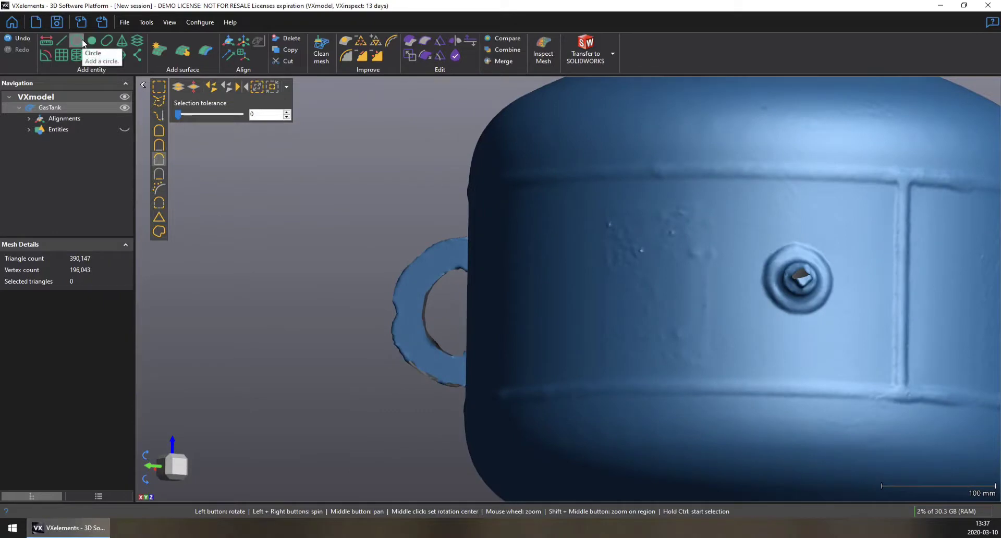
drag(807, 264, 797, 267)
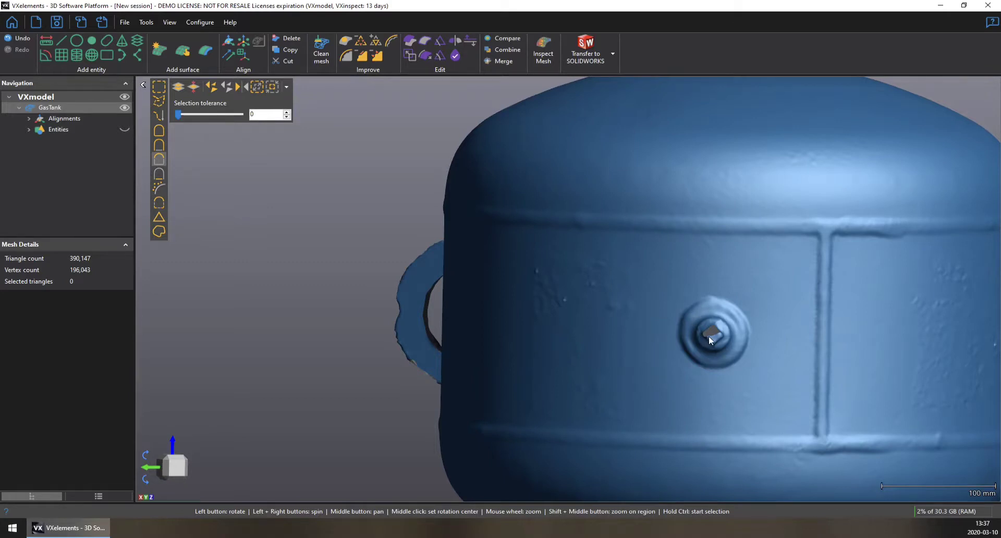
drag(712, 344, 882, 361)
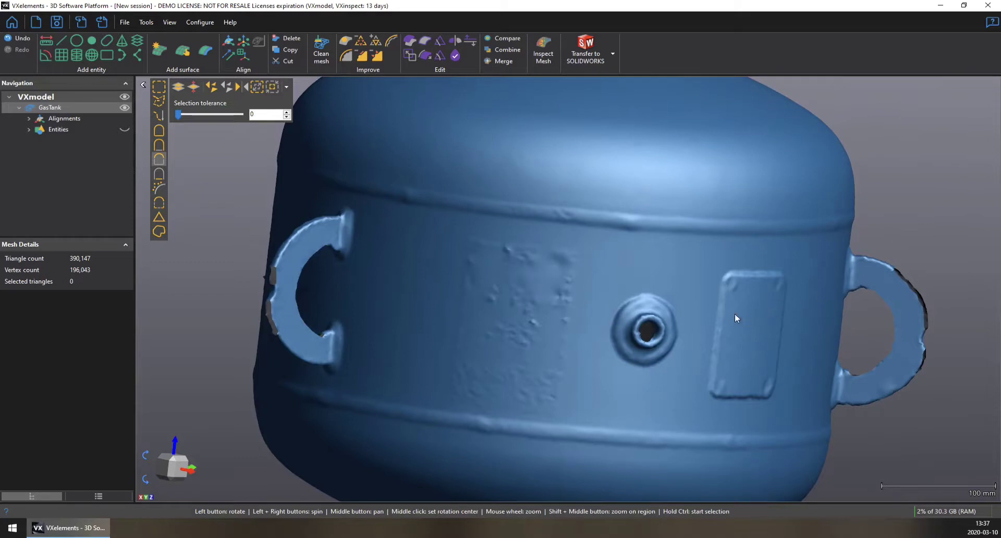
drag(631, 298, 587, 301)
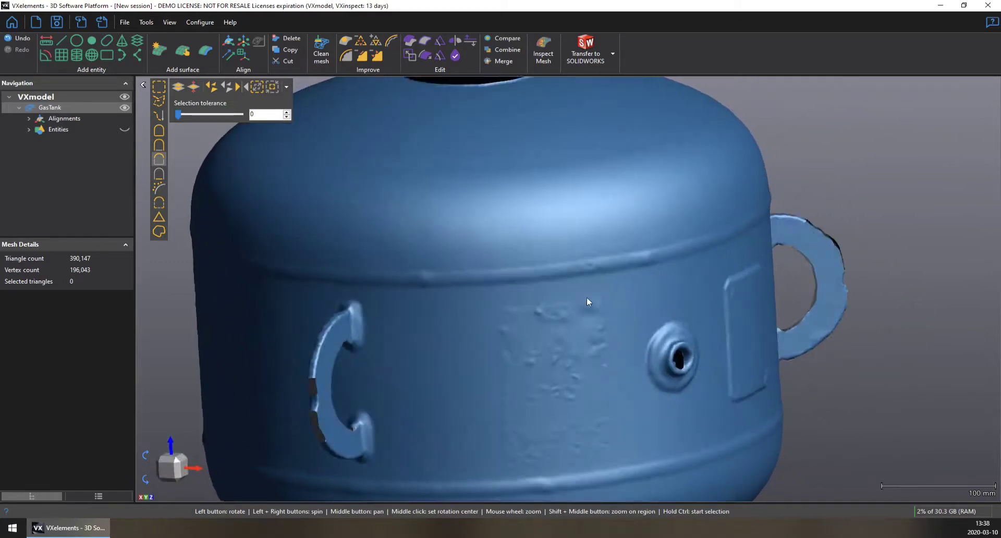
drag(604, 378, 647, 333)
drag(538, 353, 495, 214)
scroll(495, 208, up, 5)
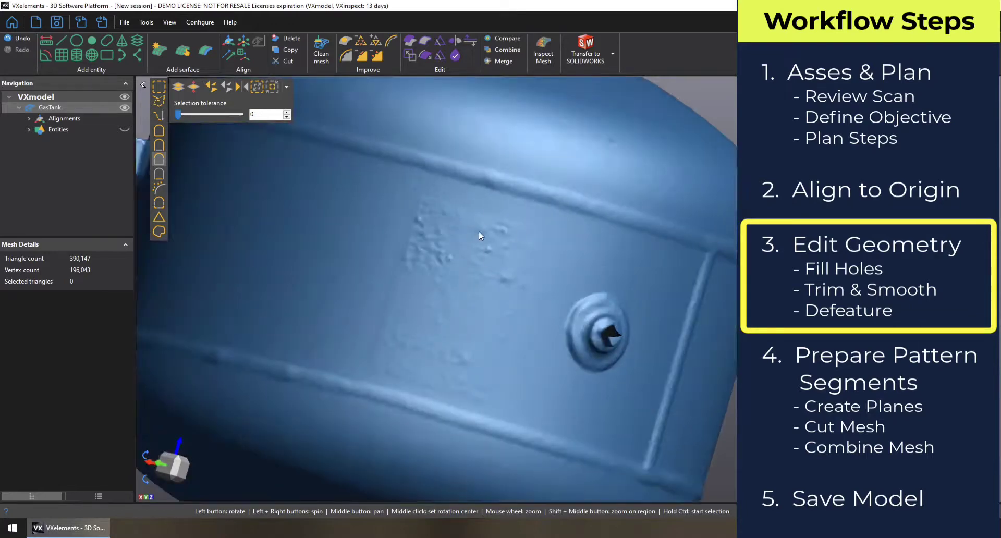
Lasso-select the raised label patch beside the bolt fitting.
click(161, 102)
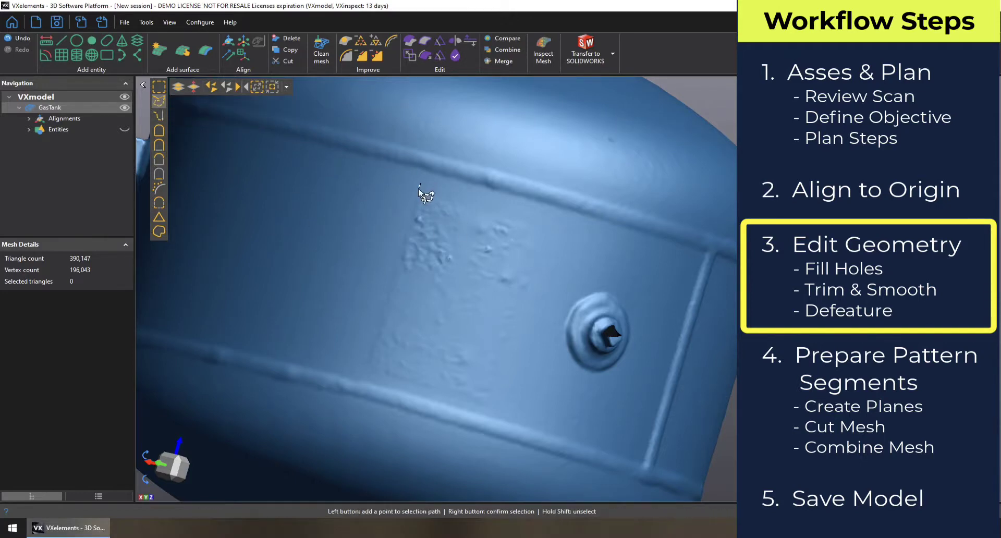
mouse_move(421, 183)
mouse_down()
mouse_move(379, 331)
mouse_move(398, 390)
mouse_move(447, 410)
mouse_move(490, 414)
mouse_move(531, 313)
mouse_move(548, 228)
mouse_up()
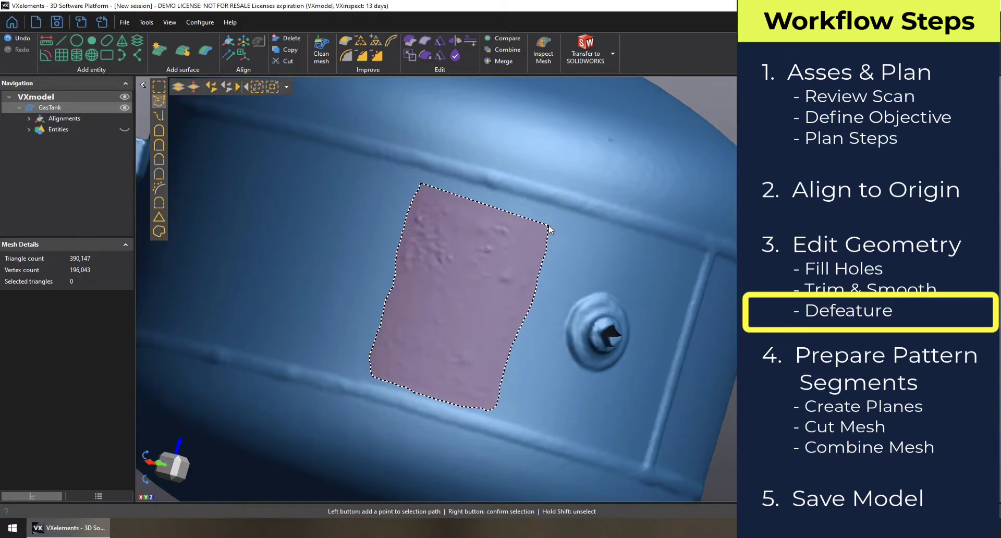
right_click(549, 229)
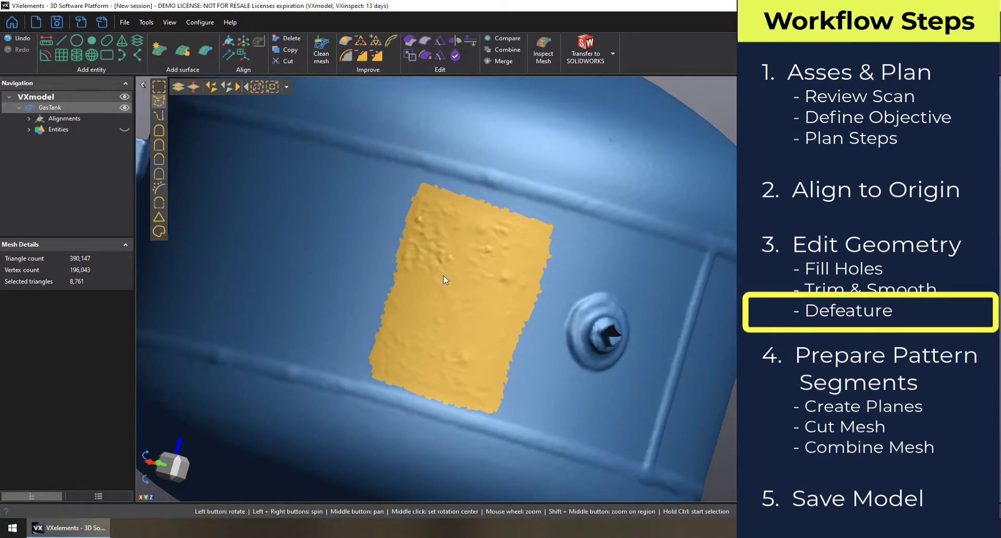
Grow the label patch selection past its edges and defeature it into smooth surface.
drag(443, 276, 467, 279)
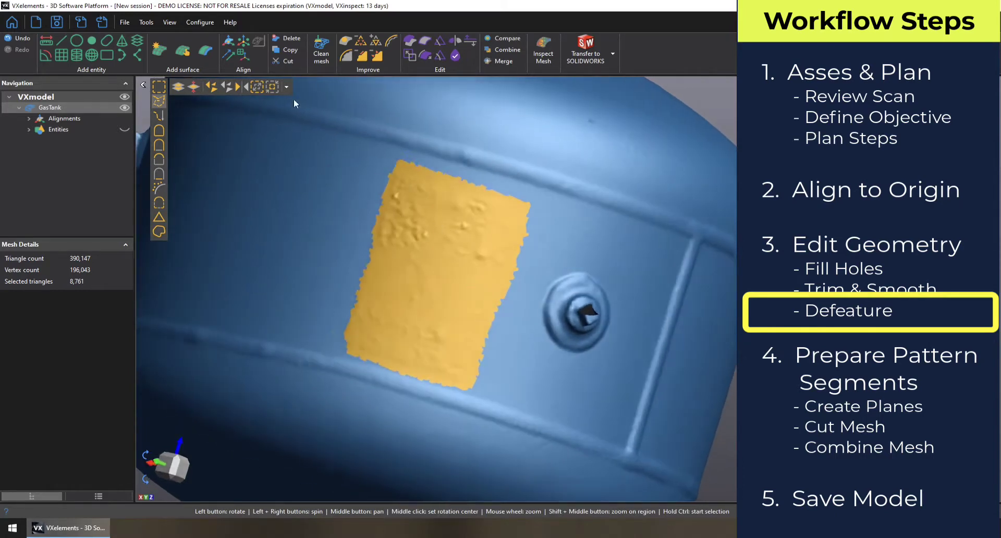
click(257, 86)
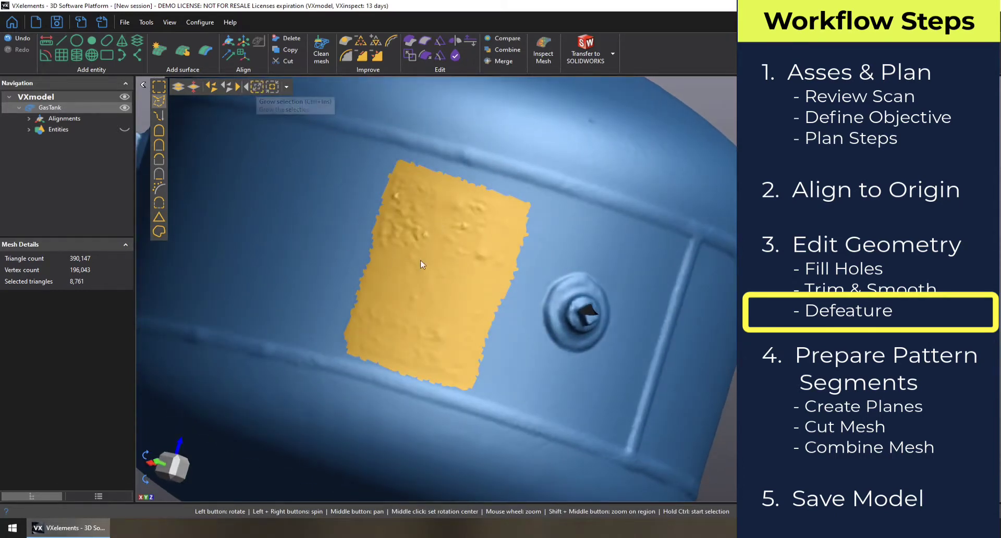
scroll(442, 220, up, 5)
scroll(494, 221, down, 2)
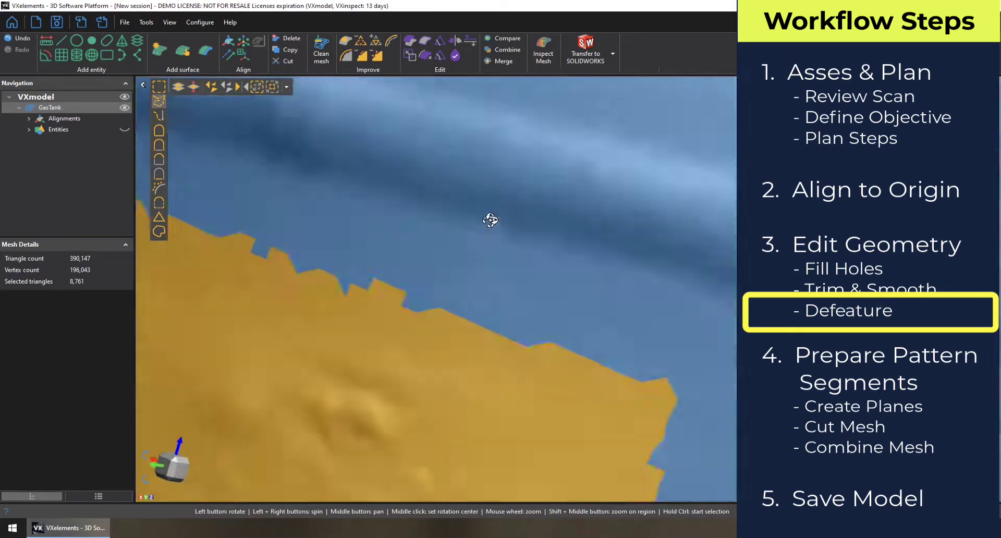
scroll(490, 219, up, 2)
drag(496, 220, 596, 168)
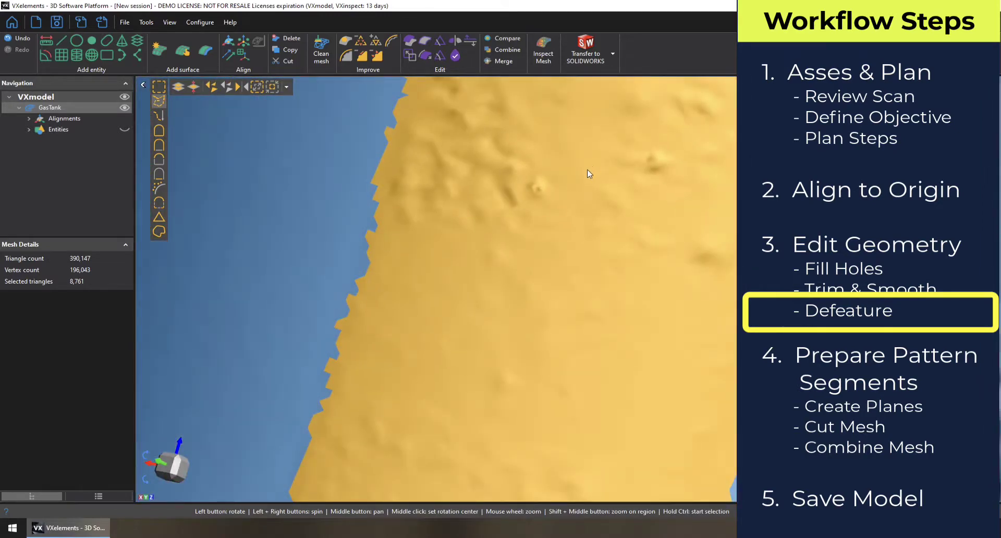
click(256, 87)
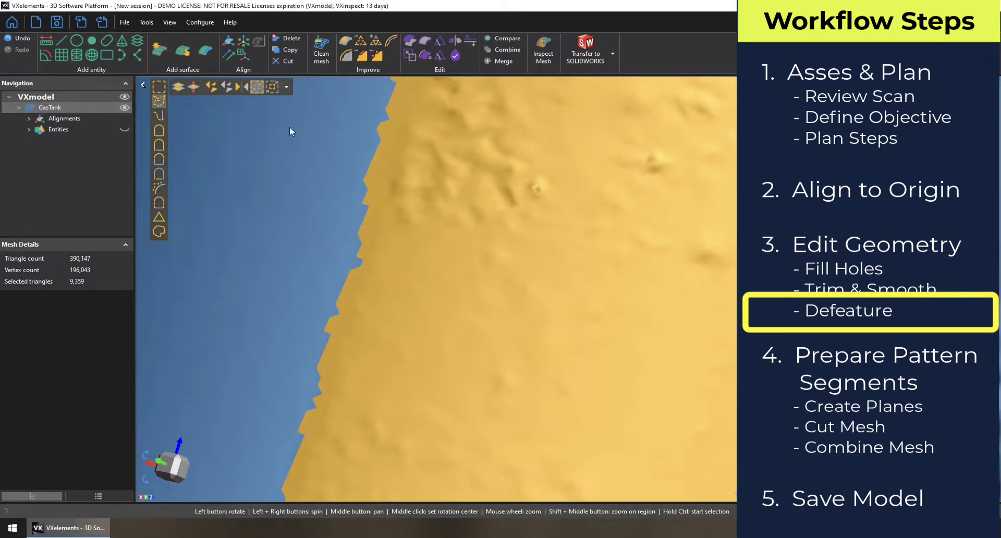
scroll(542, 205, down, 4)
scroll(565, 169, down, 3)
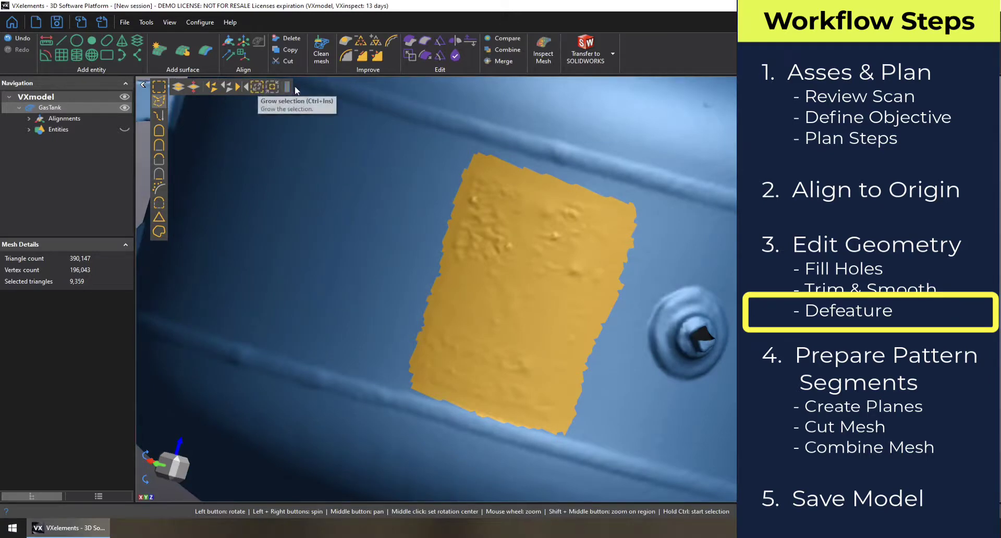
click(367, 60)
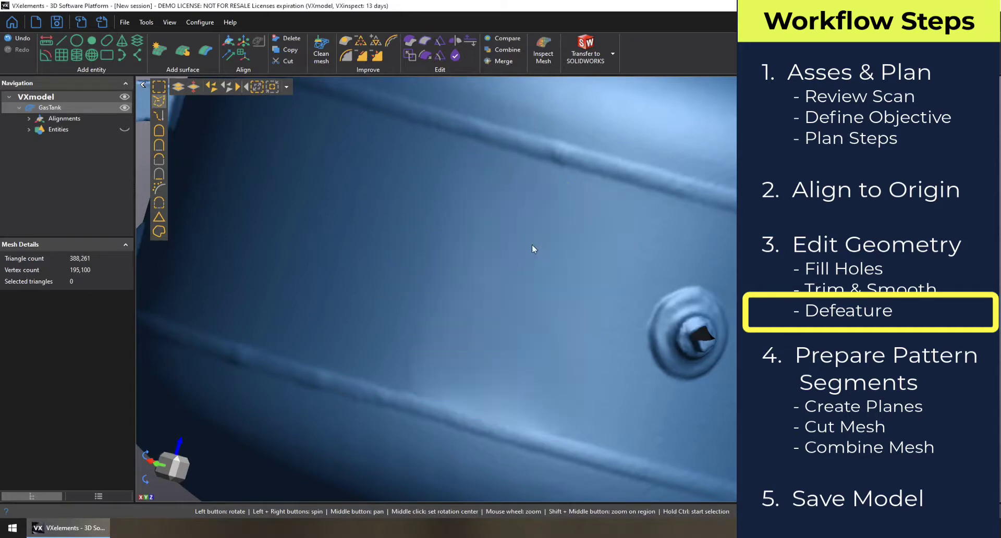
On the handle side, polyline-select the upper bumpy strip, grow it, and defeature it smooth.
drag(532, 248, 470, 259)
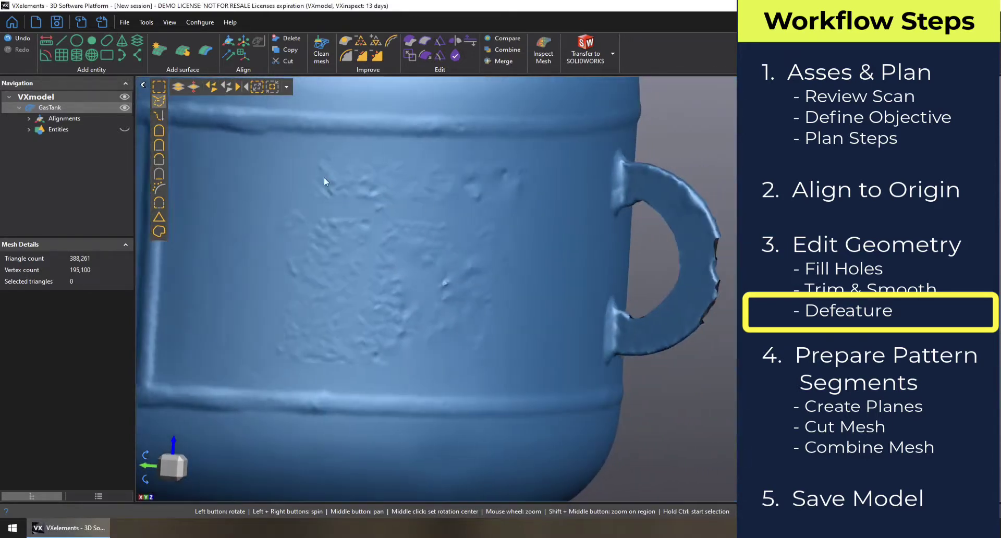
ctrl+click(313, 149)
mouse_move(321, 201)
mouse_down()
mouse_move(385, 219)
mouse_move(530, 205)
mouse_move(532, 170)
mouse_move(471, 150)
mouse_up()
right_click(471, 151)
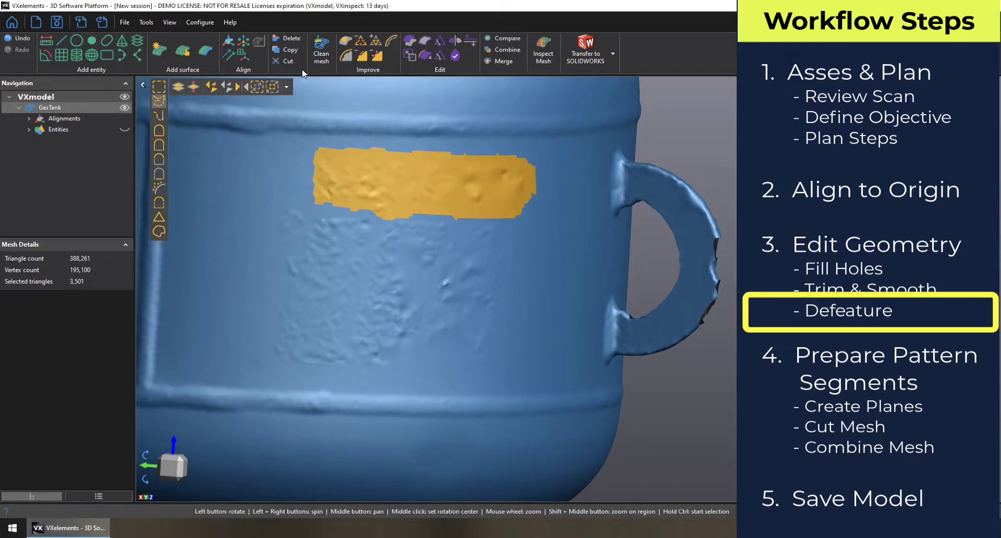
click(257, 88)
click(364, 59)
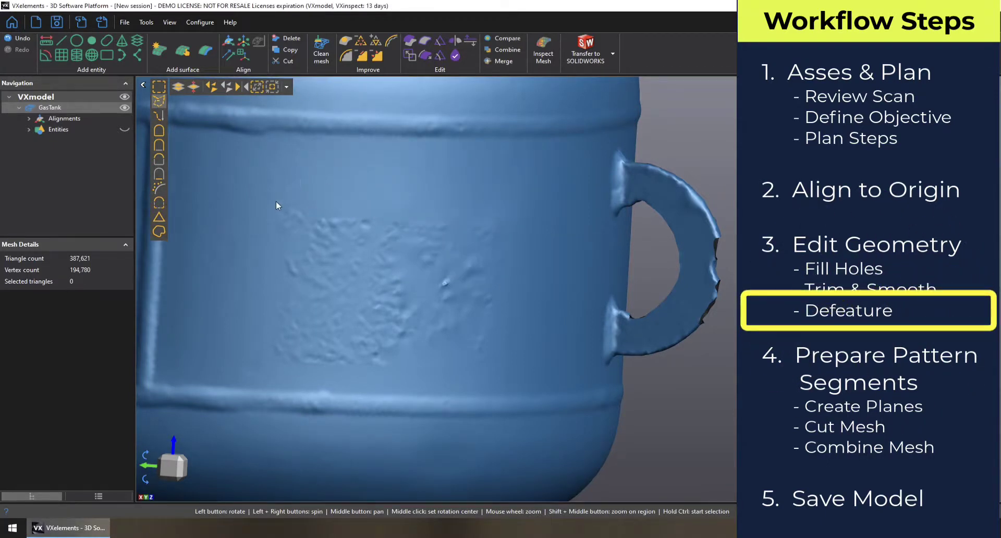
Lasso the larger label patch below the strip, grow it, and defeature it smooth.
mouse_move(277, 200)
mouse_down()
mouse_move(264, 339)
mouse_move(285, 363)
mouse_move(366, 379)
mouse_move(472, 356)
mouse_move(505, 331)
mouse_move(519, 264)
mouse_move(511, 215)
mouse_up()
right_click(511, 215)
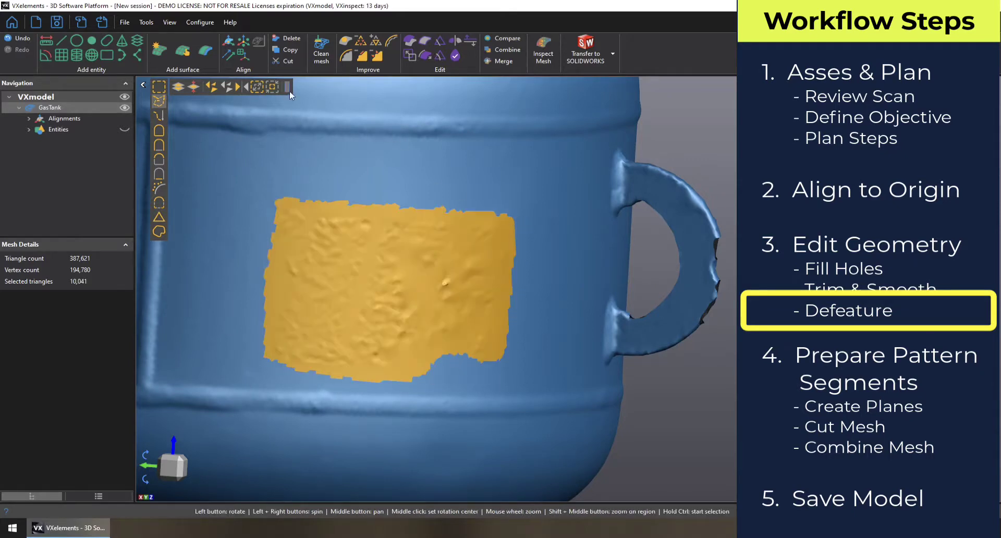
click(257, 87)
click(358, 59)
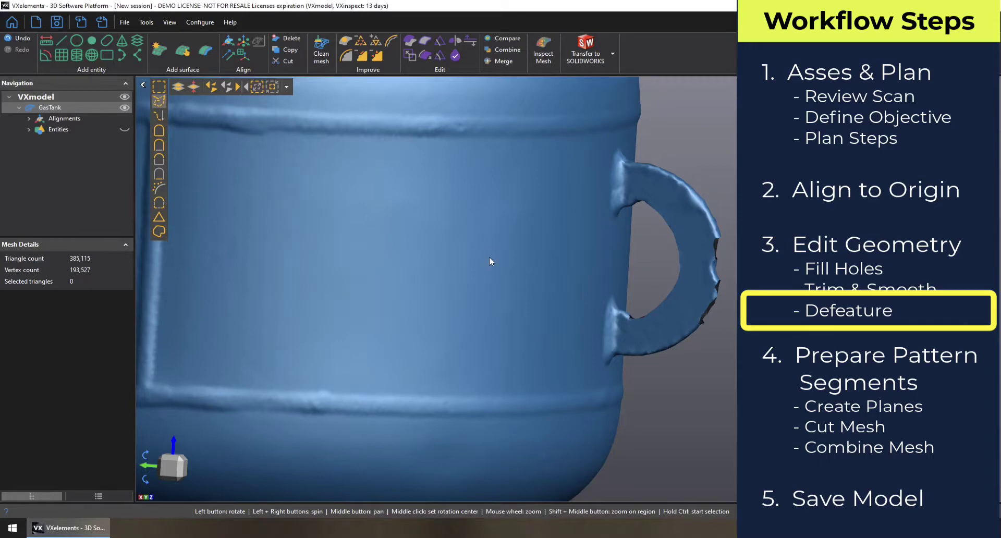
drag(489, 257, 652, 186)
Ctrl-lasso the label patch between handle and fitting, grow it, and defeature it flat.
scroll(579, 203, up, 3)
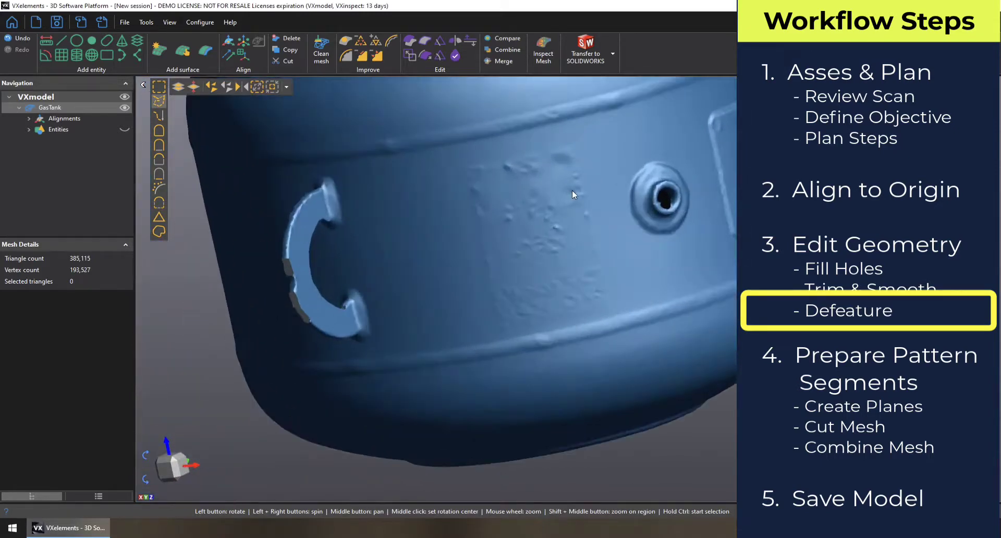
scroll(523, 182, up, 2)
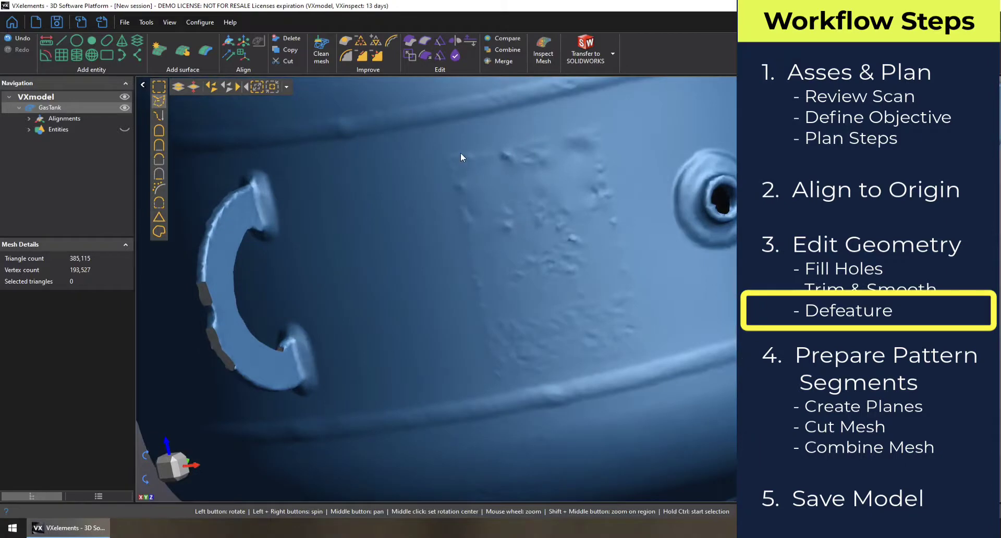
key(ctrl)
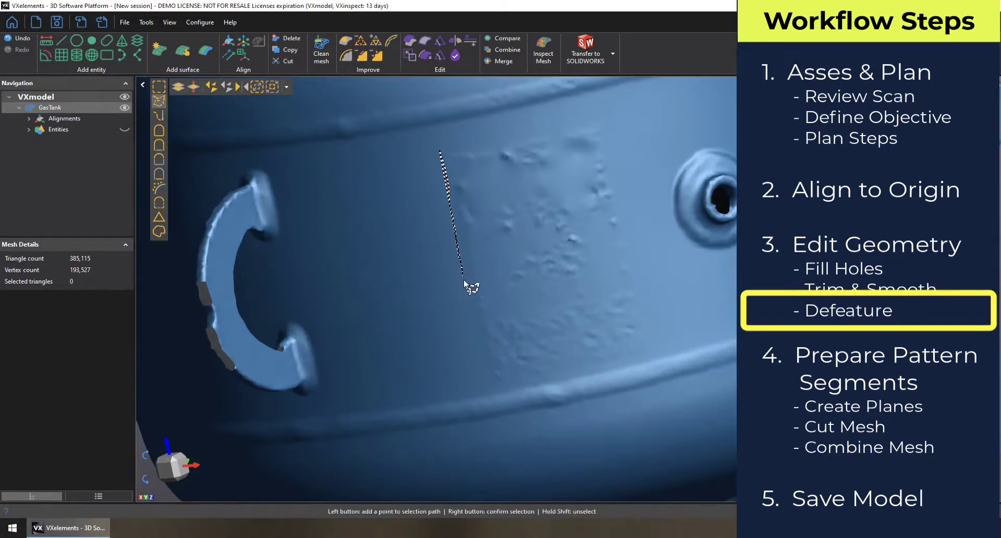
mouse_move(476, 344)
mouse_down()
mouse_move(496, 392)
mouse_move(527, 392)
mouse_move(637, 360)
mouse_move(656, 342)
mouse_move(608, 111)
mouse_move(496, 104)
mouse_up()
right_click(495, 103)
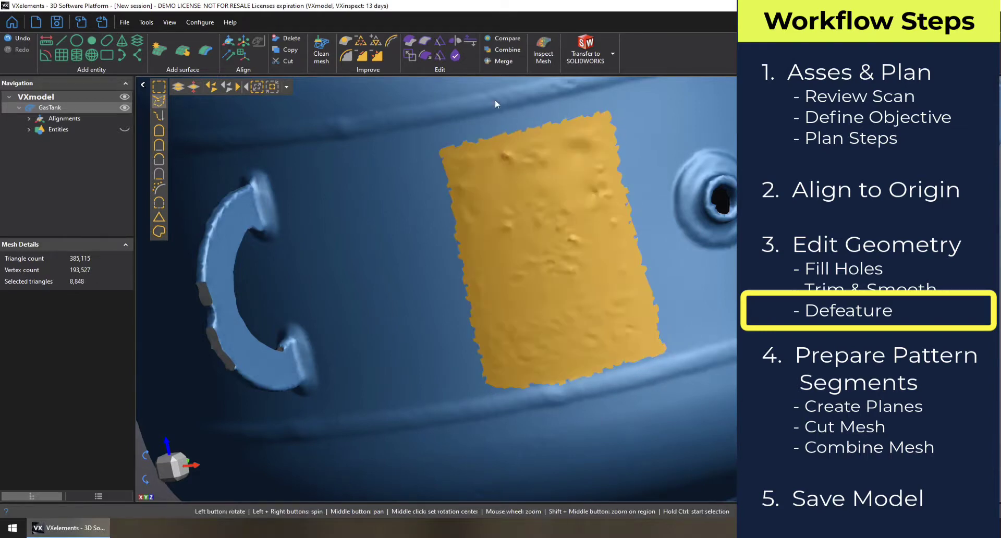
click(248, 86)
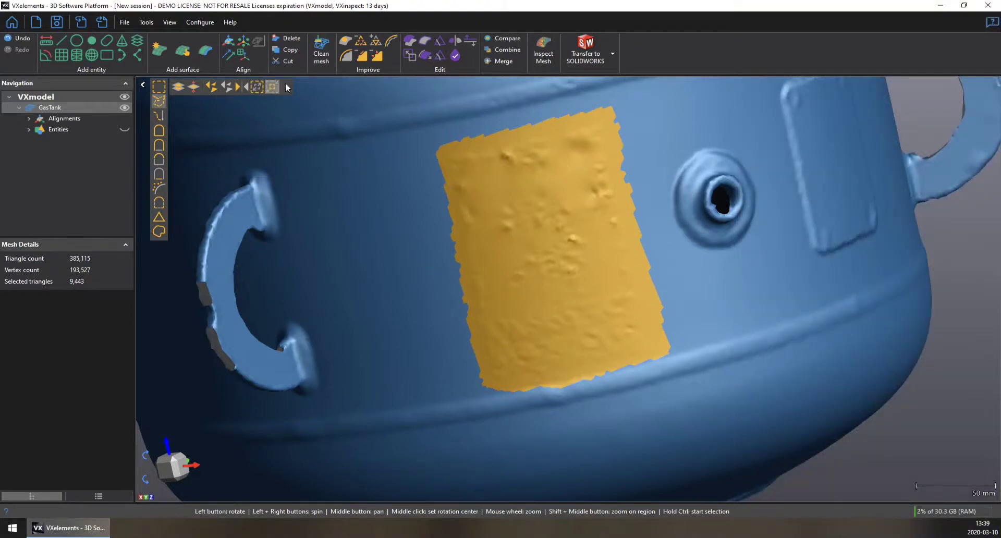
click(363, 57)
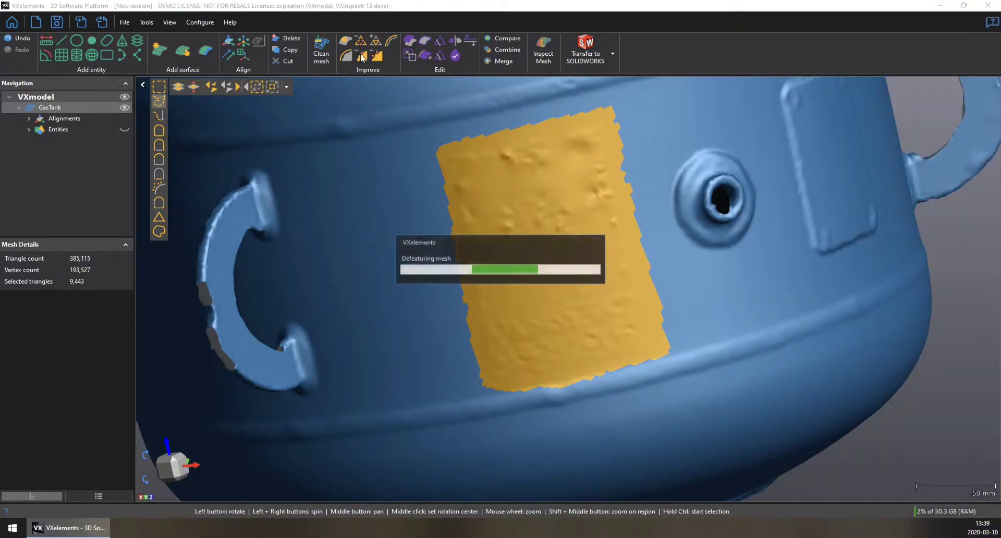
scroll(639, 261, down, 5)
drag(639, 261, 617, 268)
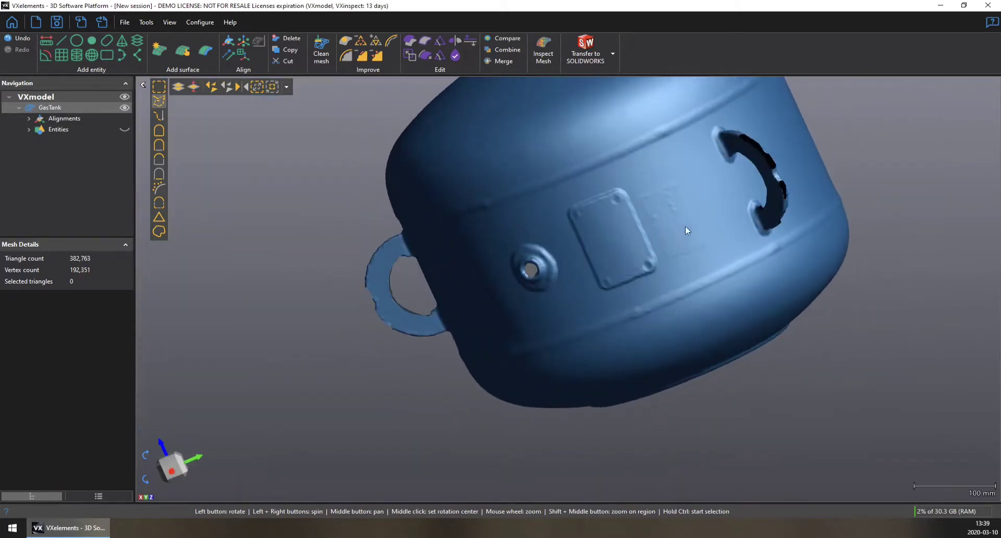
scroll(686, 225, up, 3)
Trace the raised area right of the square plate, grow the selection, and defeature it flat.
drag(683, 214, 687, 213)
scroll(655, 165, up, 3)
ctrl+click(565, 172)
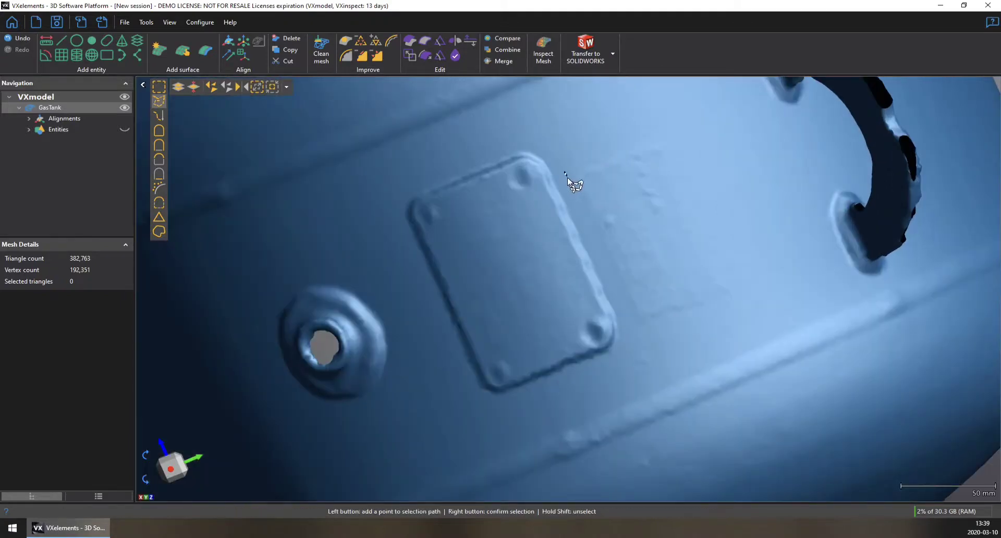
mouse_move(624, 303)
mouse_down()
mouse_move(642, 326)
mouse_move(724, 301)
mouse_up()
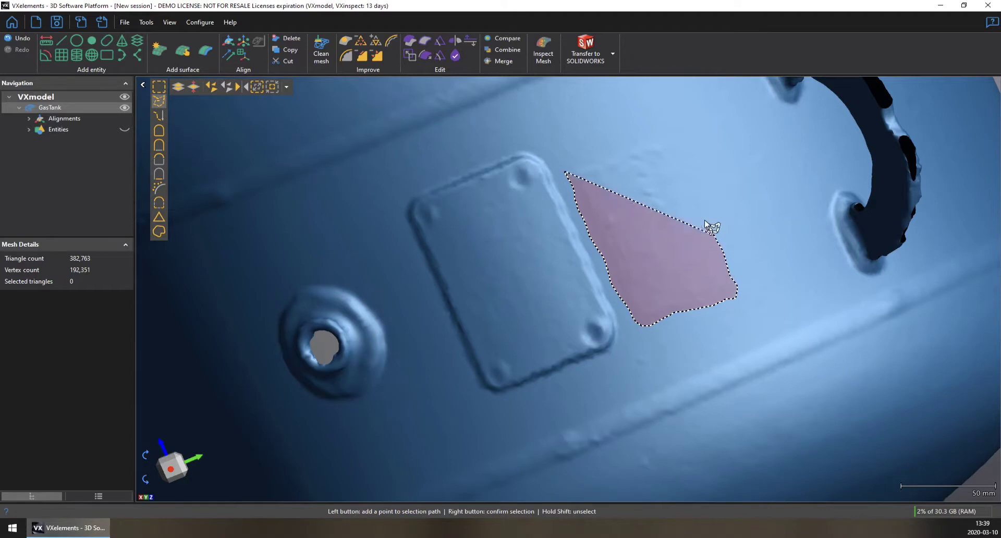
right_click(662, 137)
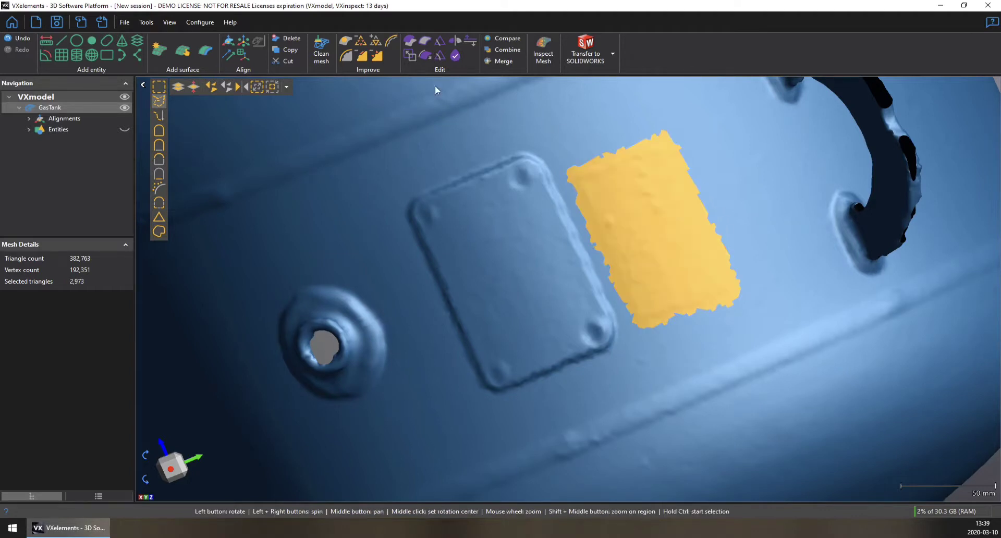
click(258, 88)
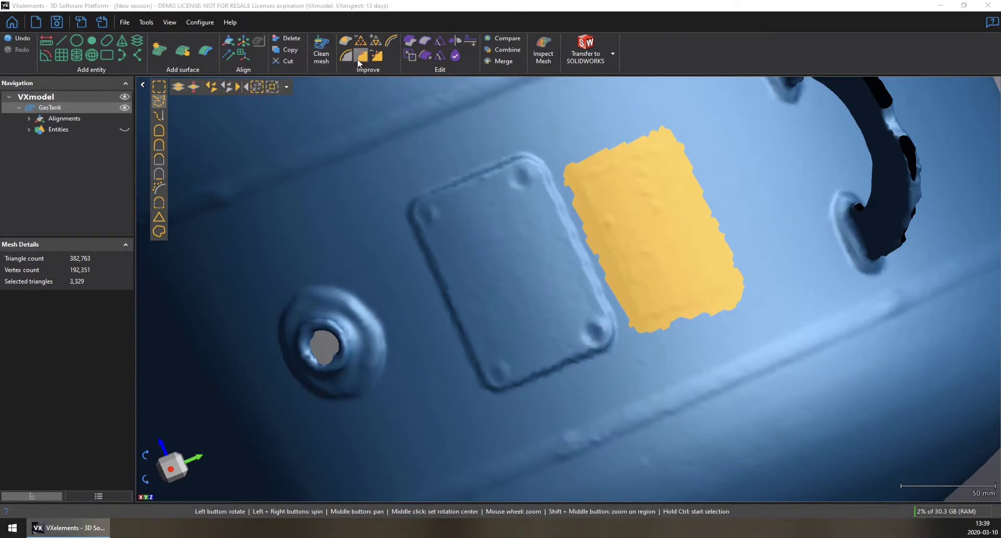
click(362, 56)
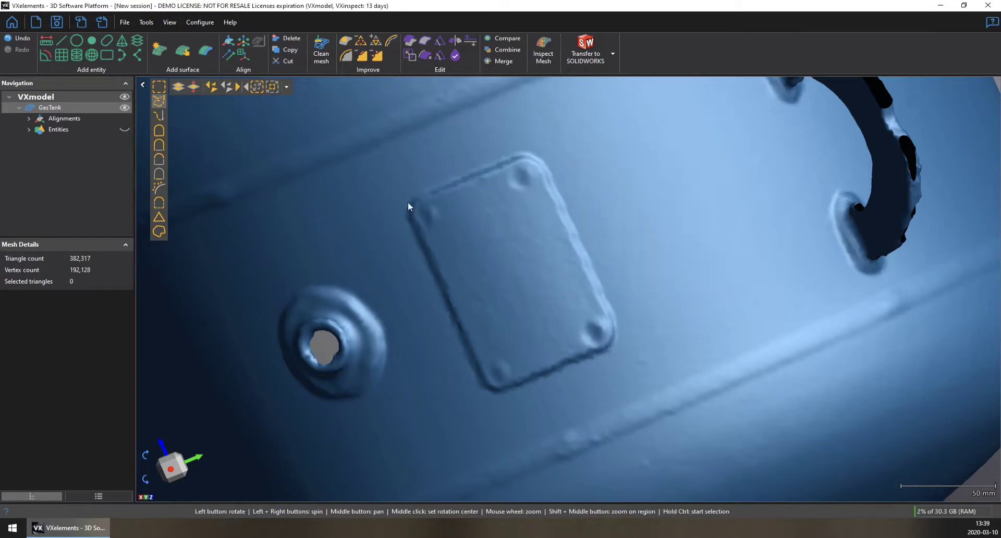
drag(408, 203, 516, 234)
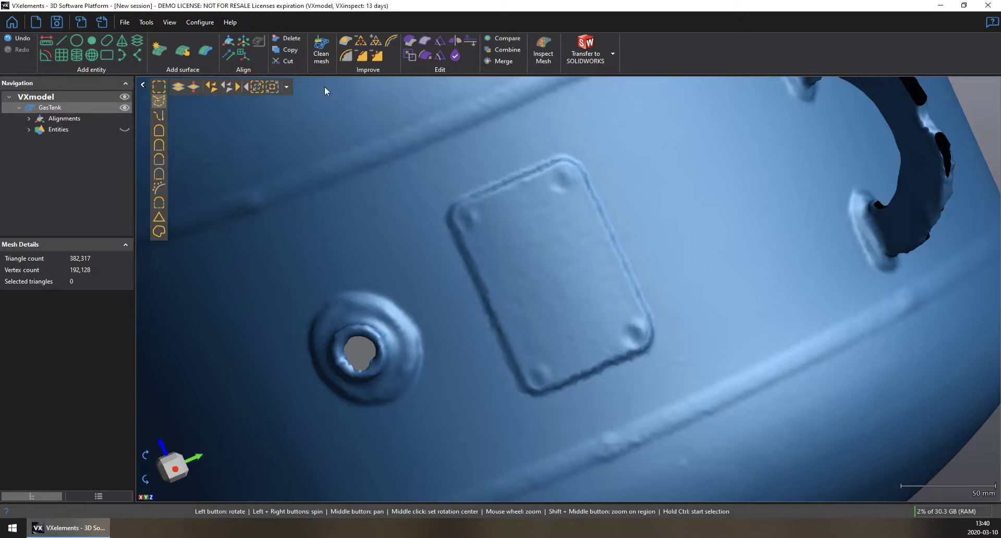
Lasso the raised rectangular plate, grow the selection twice, and defeature it smooth.
click(432, 213)
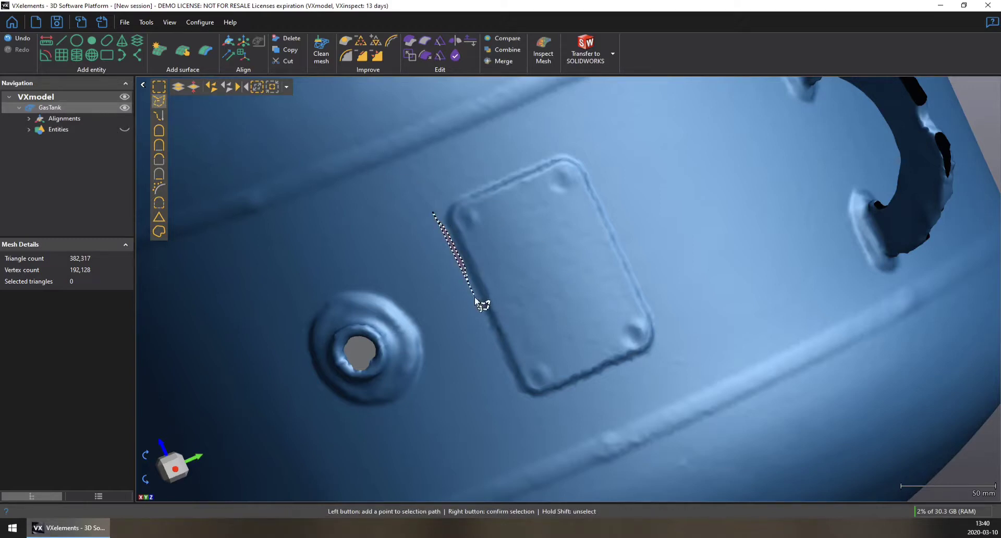
mouse_move(495, 345)
mouse_down()
mouse_move(521, 396)
mouse_move(552, 404)
mouse_move(592, 395)
mouse_move(664, 351)
mouse_move(666, 317)
mouse_move(580, 163)
mouse_move(561, 151)
mouse_move(486, 180)
mouse_up()
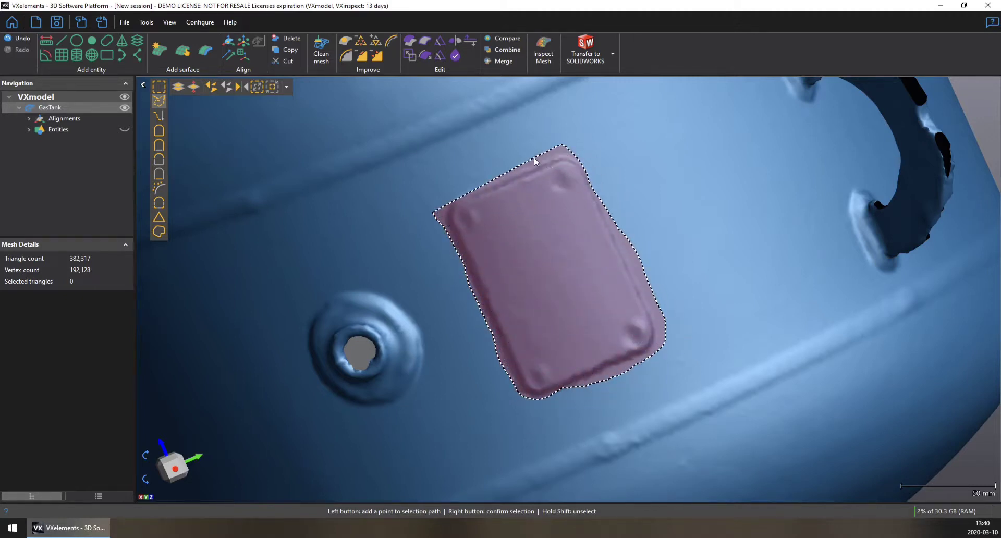
right_click(429, 121)
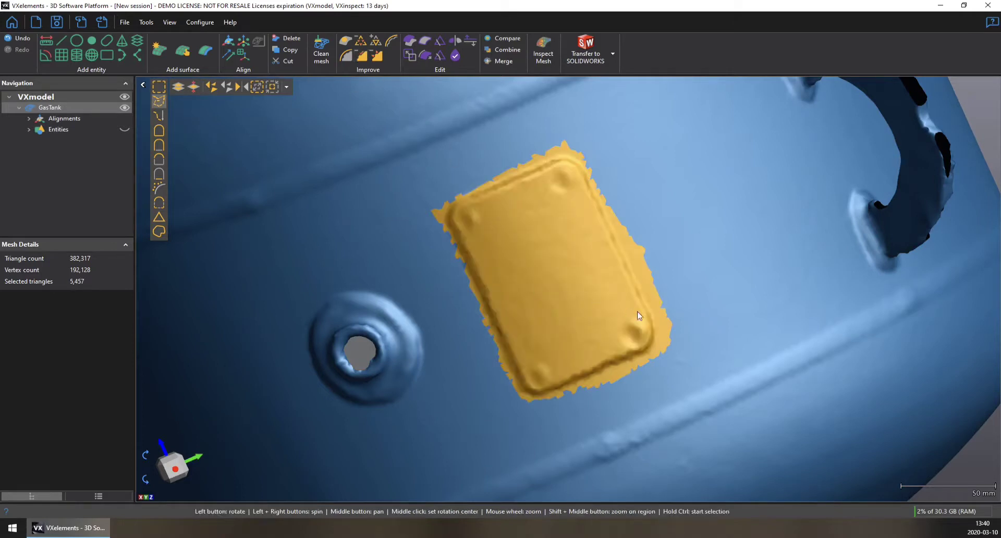
click(256, 87)
click(256, 86)
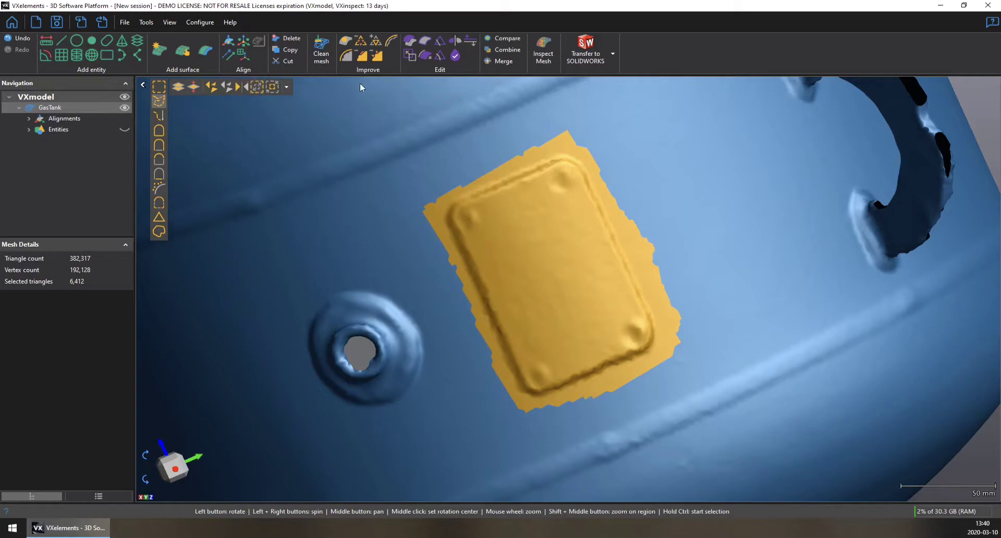
click(363, 57)
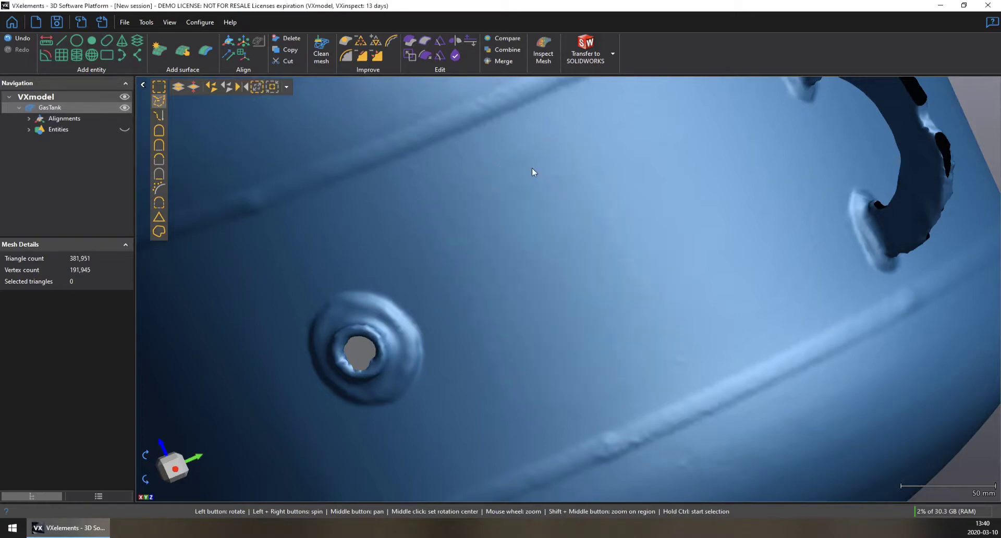
drag(600, 305, 611, 239)
scroll(576, 336, down, 6)
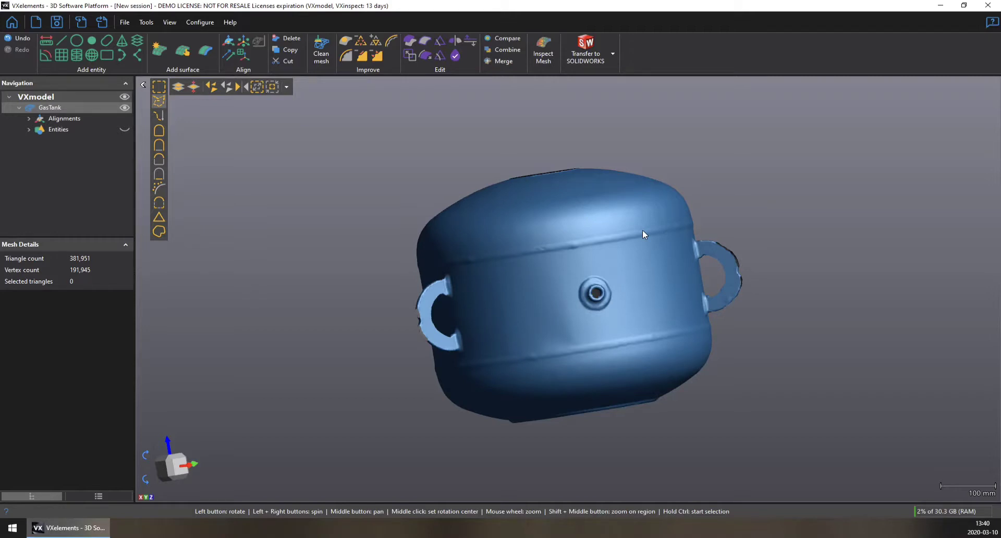
Defeature the vertical seam strip on the tank's side.
drag(532, 237, 629, 241)
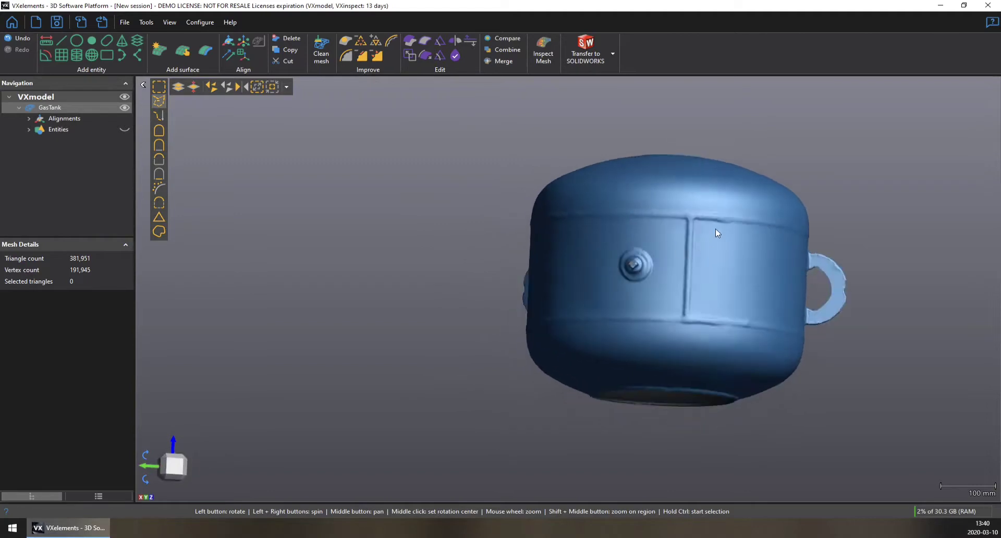
scroll(712, 229, up, 2)
scroll(680, 227, up, 2)
key(ctrl)
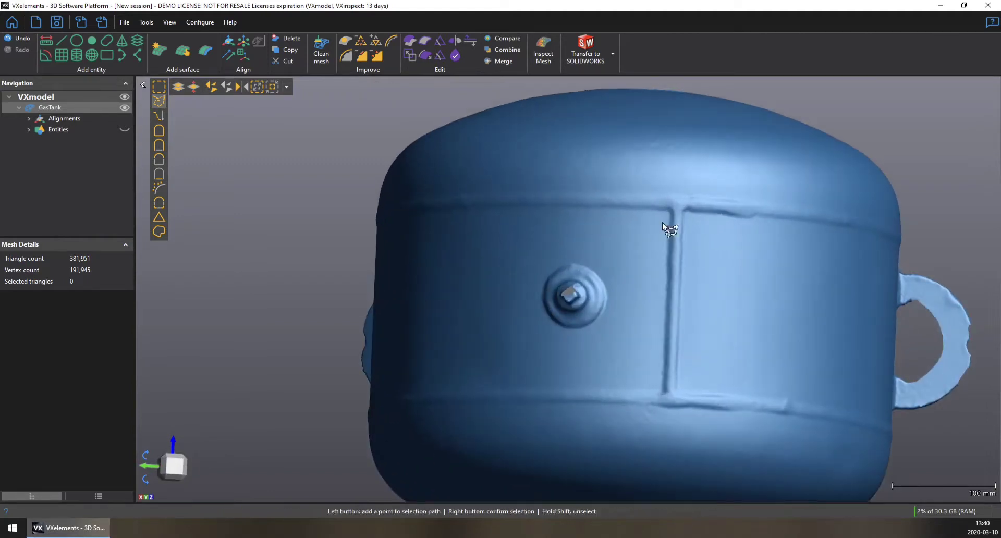
mouse_move(687, 229)
mouse_down()
mouse_move(686, 351)
mouse_move(678, 388)
mouse_move(658, 386)
mouse_up()
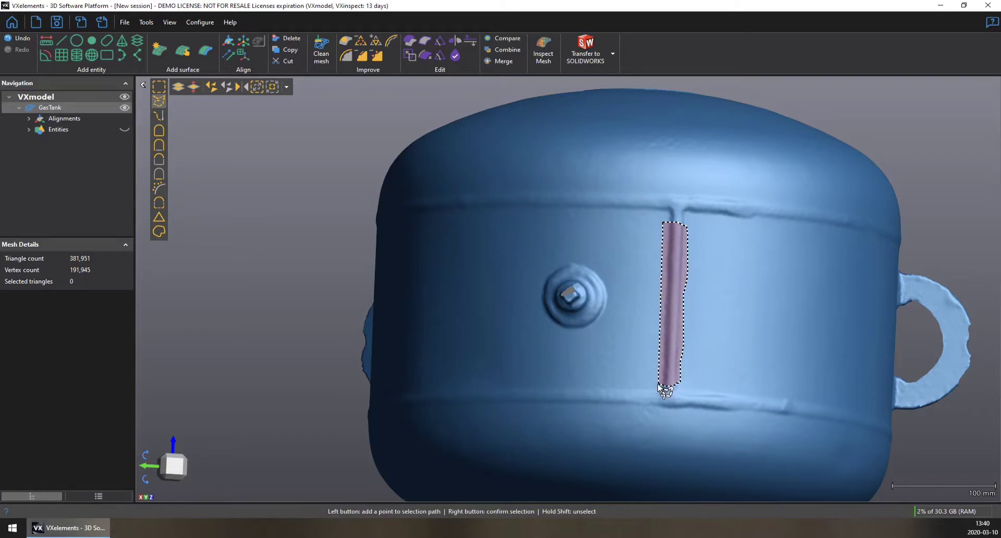
right_click(663, 390)
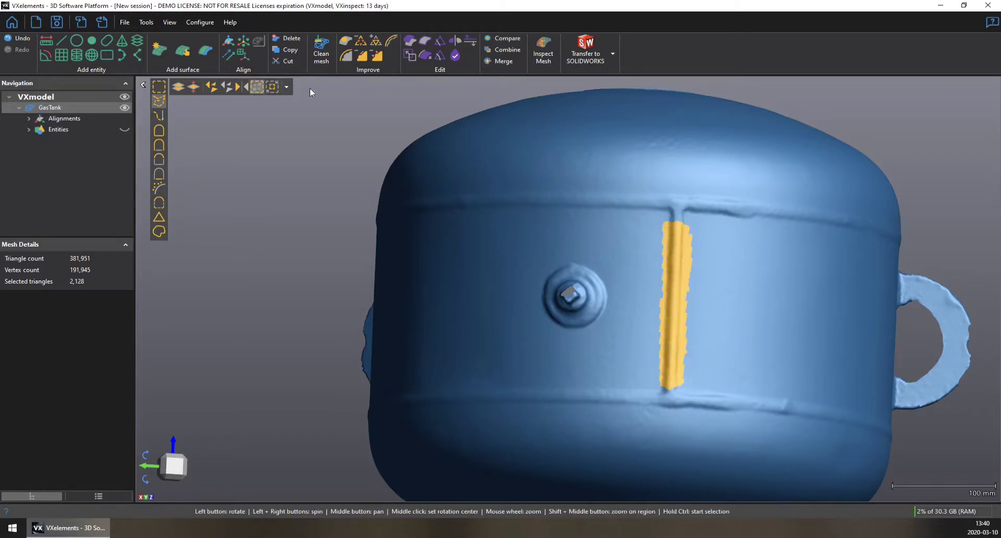
click(361, 55)
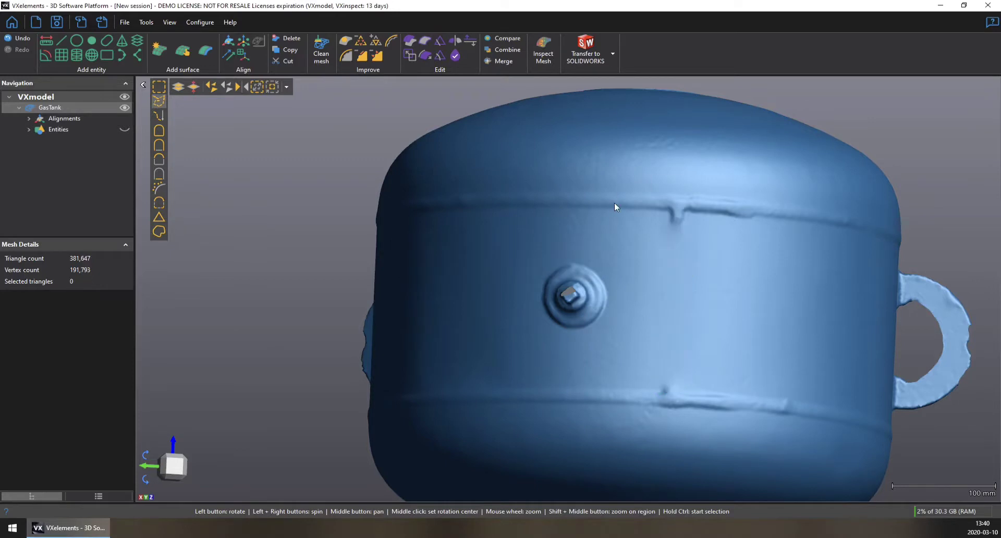
Defeature the bump left on the upper seam.
key(ctrl)
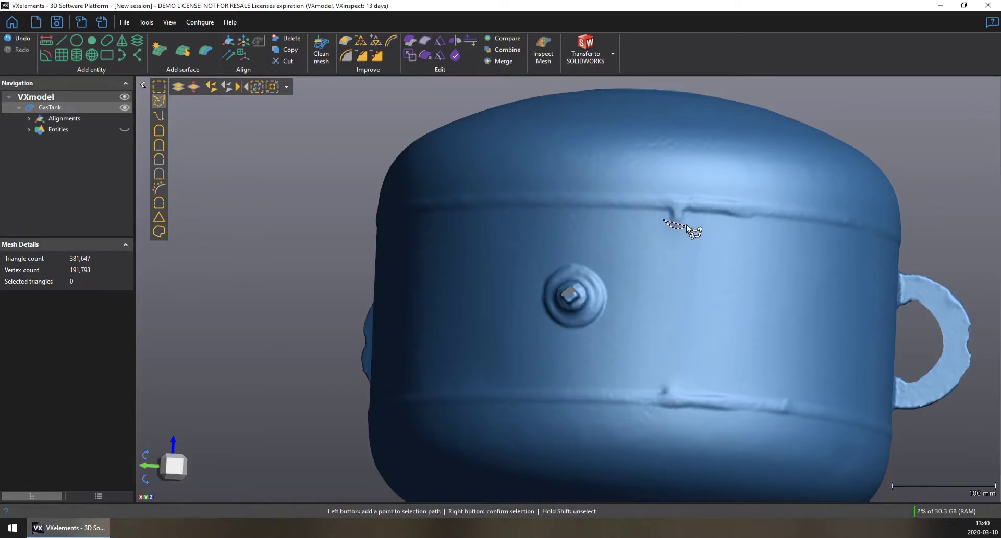
mouse_move(686, 224)
mouse_down()
mouse_move(693, 206)
mouse_move(667, 186)
mouse_up()
right_click(659, 193)
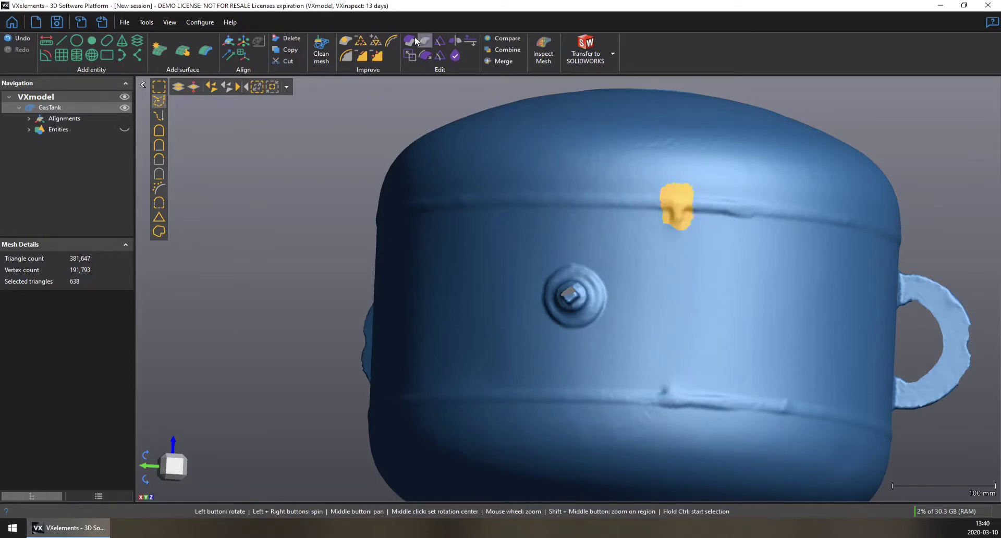
click(362, 55)
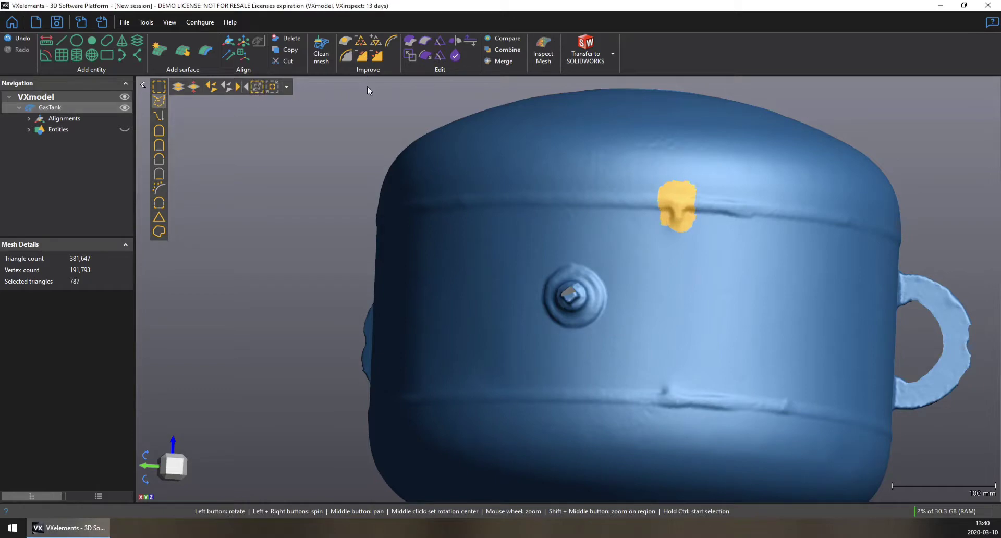
Select a section of the horizontal seam, grow it, and remove it with Delete.
drag(711, 196, 720, 239)
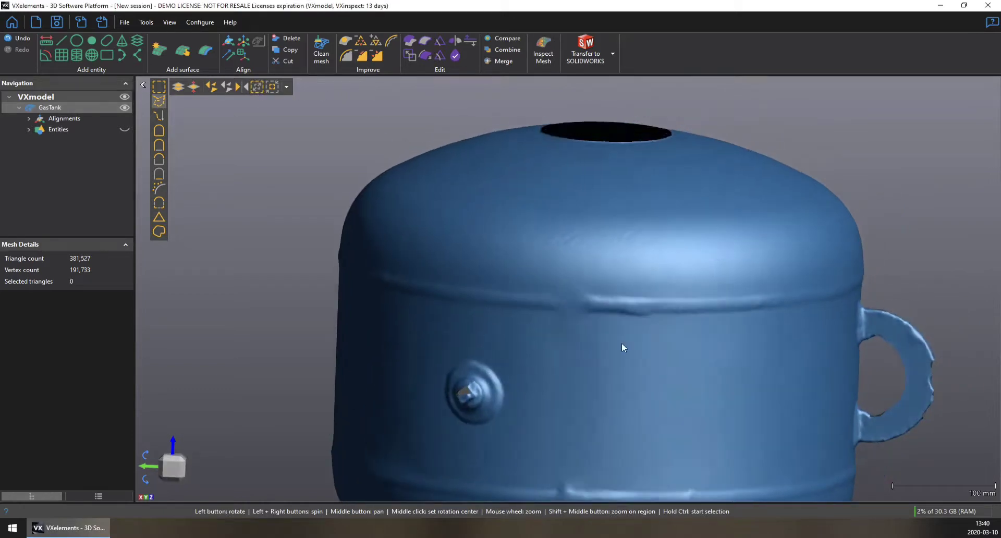
scroll(516, 283, up, 5)
drag(515, 280, 543, 279)
mouse_move(470, 169)
ctrl+mouse_down()
mouse_move(471, 190)
mouse_move(529, 229)
mouse_move(907, 232)
mouse_move(956, 203)
mouse_move(950, 180)
ctrl+mouse_up()
right_click(949, 177)
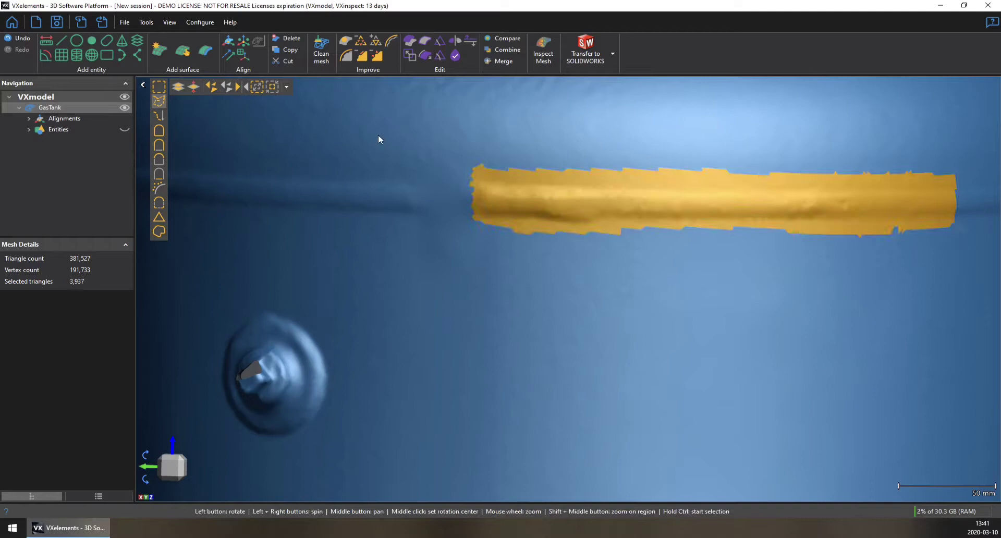
click(257, 87)
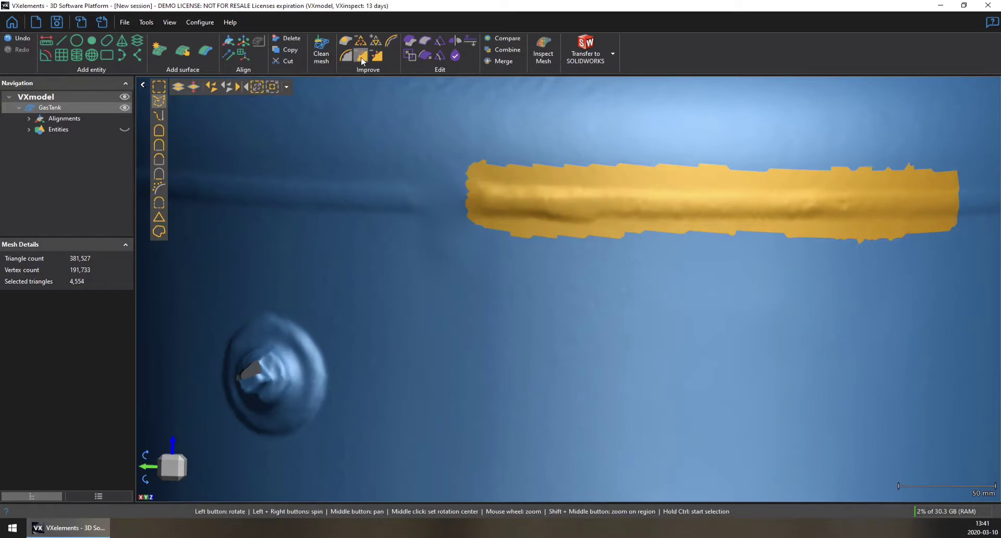
key(Delete)
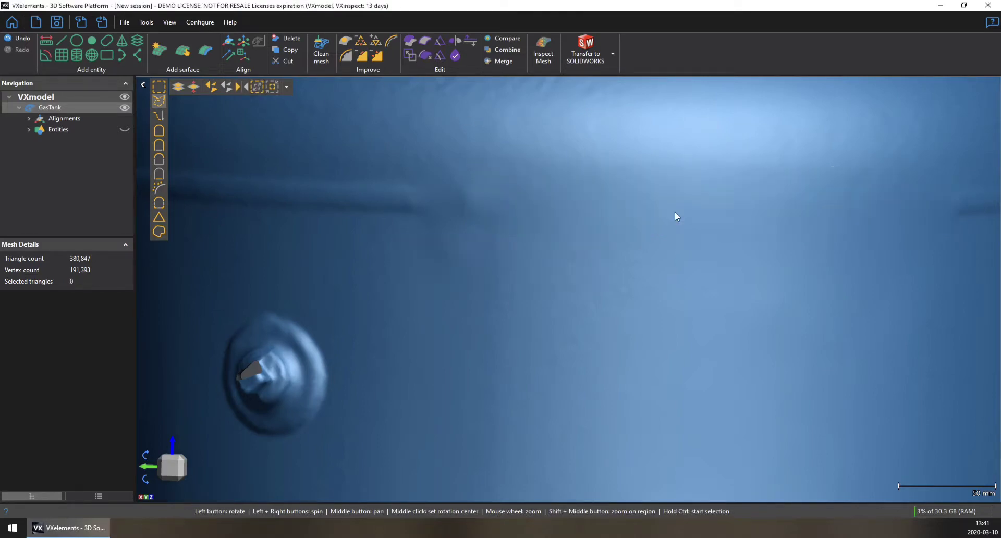
scroll(674, 212, down, 3)
scroll(689, 210, down, 3)
drag(761, 216, 719, 216)
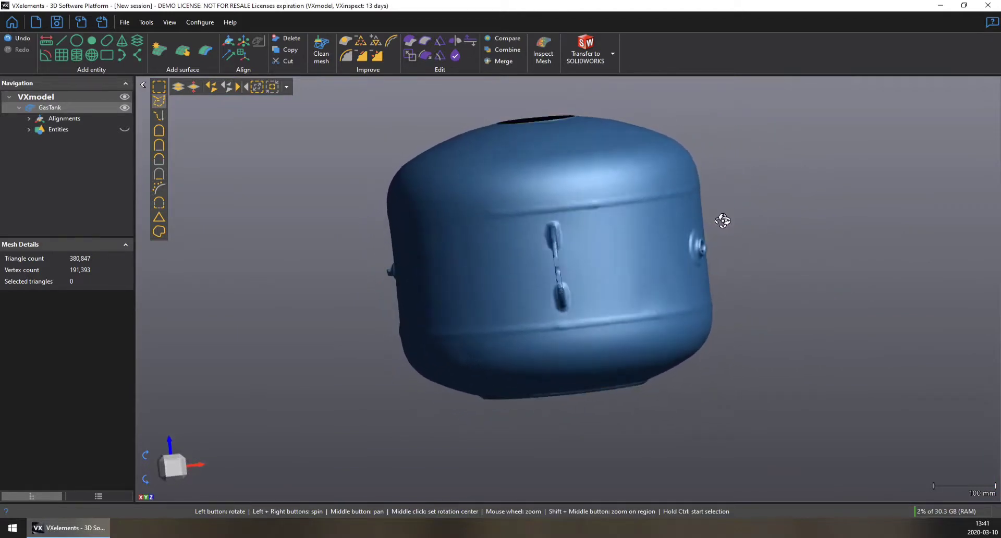
Defeature a slightly grown band along the upper seam on the first side.
scroll(695, 209, up, 2)
key(ctrl)
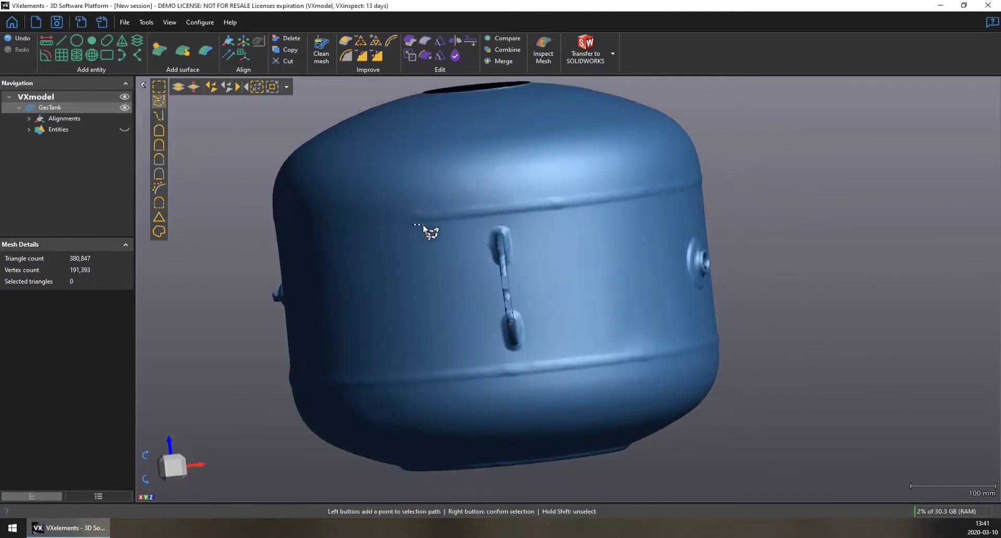
mouse_move(482, 223)
mouse_down()
mouse_move(663, 198)
mouse_move(689, 180)
mouse_move(402, 207)
mouse_up()
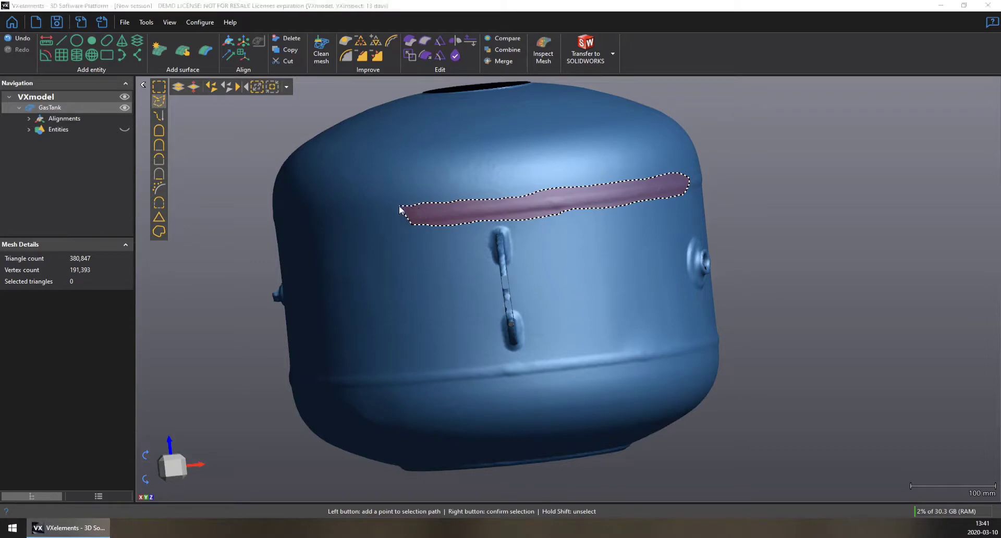
right_click(402, 207)
click(260, 88)
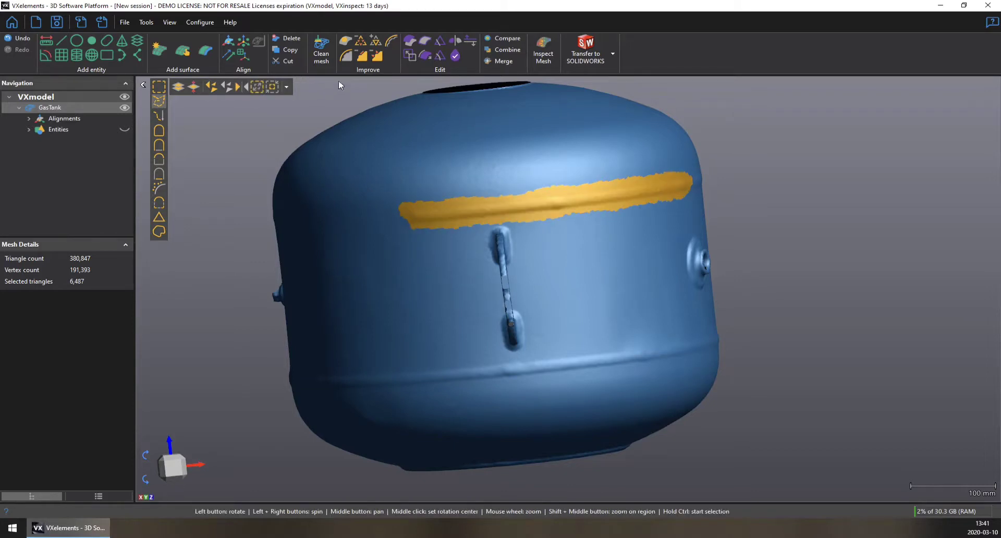
click(362, 56)
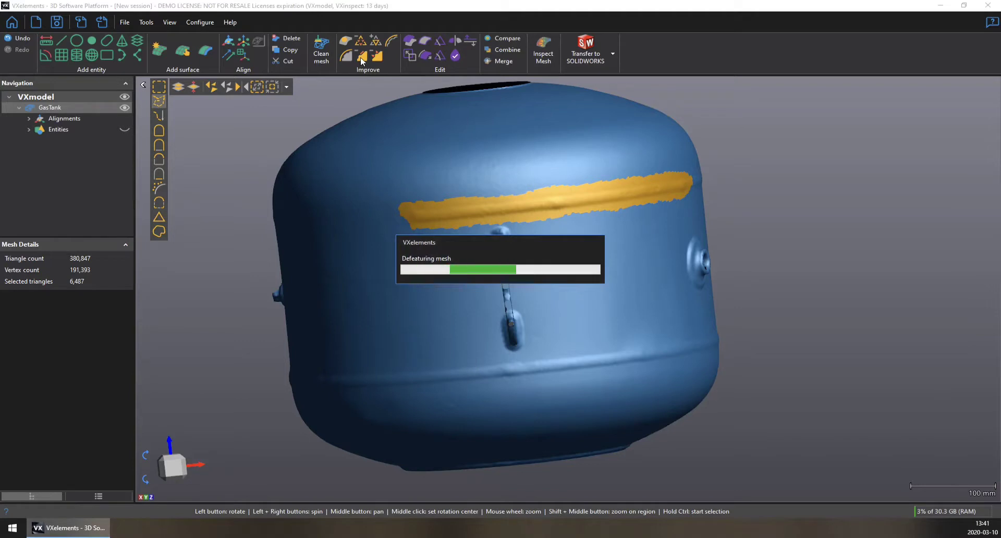
Defeature a long widened band along the upper seam on the next side.
drag(654, 319, 584, 253)
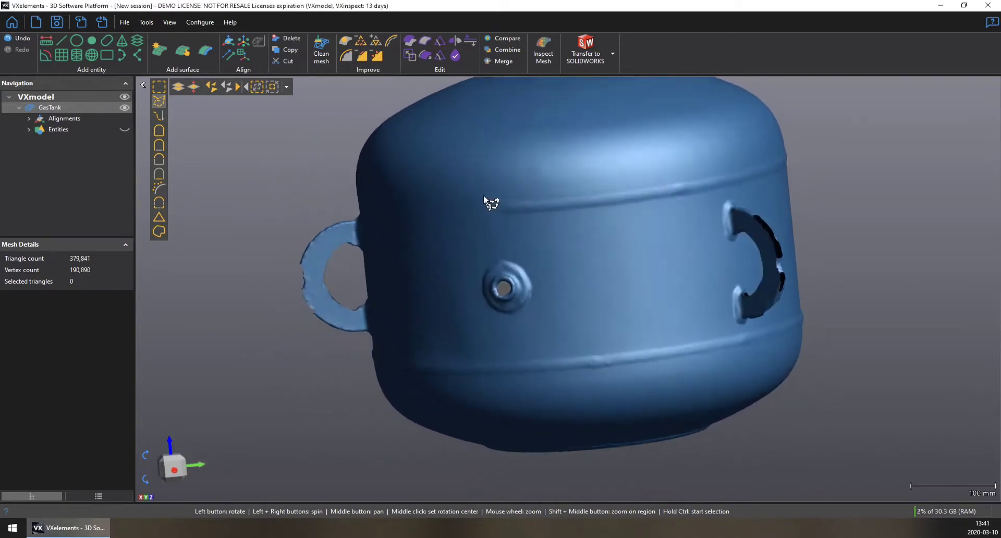
key(ctrl)
mouse_move(528, 215)
mouse_down()
mouse_move(699, 202)
mouse_move(766, 189)
mouse_move(781, 174)
mouse_move(779, 163)
mouse_move(741, 165)
mouse_move(588, 192)
mouse_up()
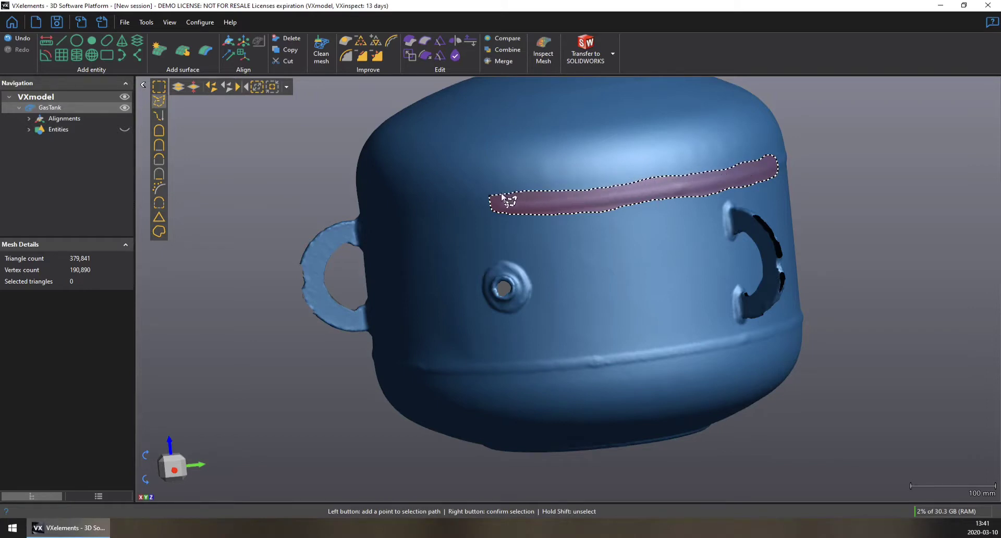
right_click(474, 197)
click(258, 88)
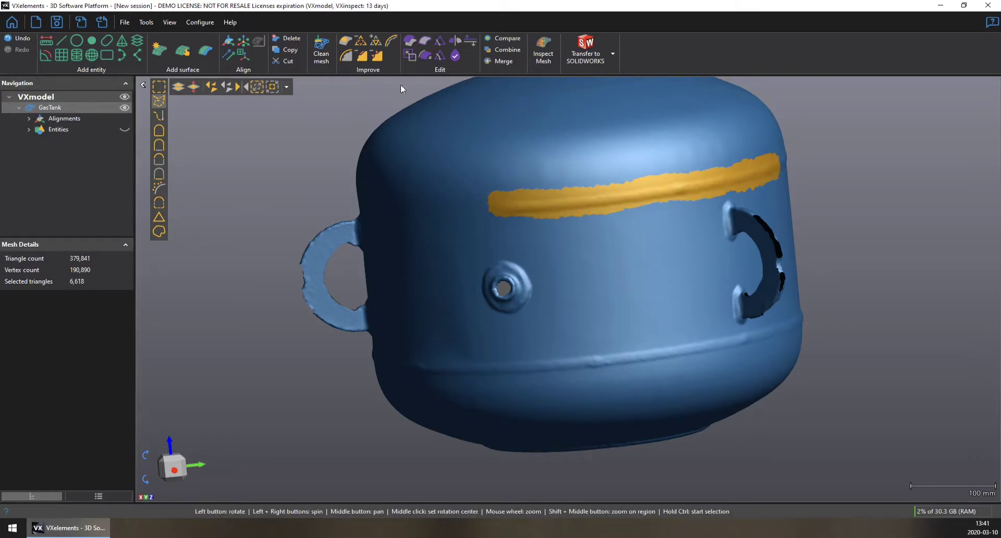
click(364, 58)
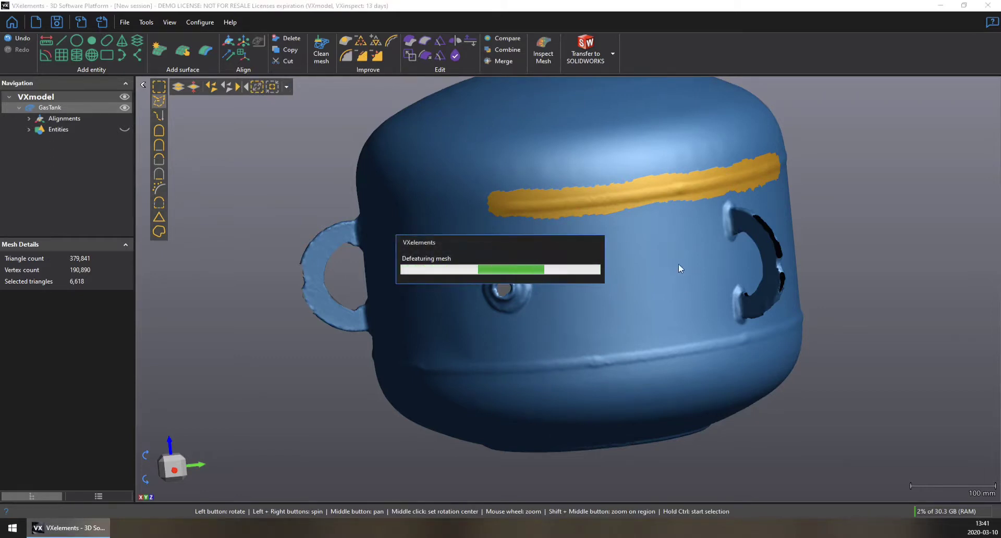
right_drag(677, 299, 626, 287)
mouse_move(706, 271)
right_down()
mouse_move(693, 268)
mouse_move(701, 275)
right_up()
Defeature a band lassoed across the upper seam.
key(ctrl)
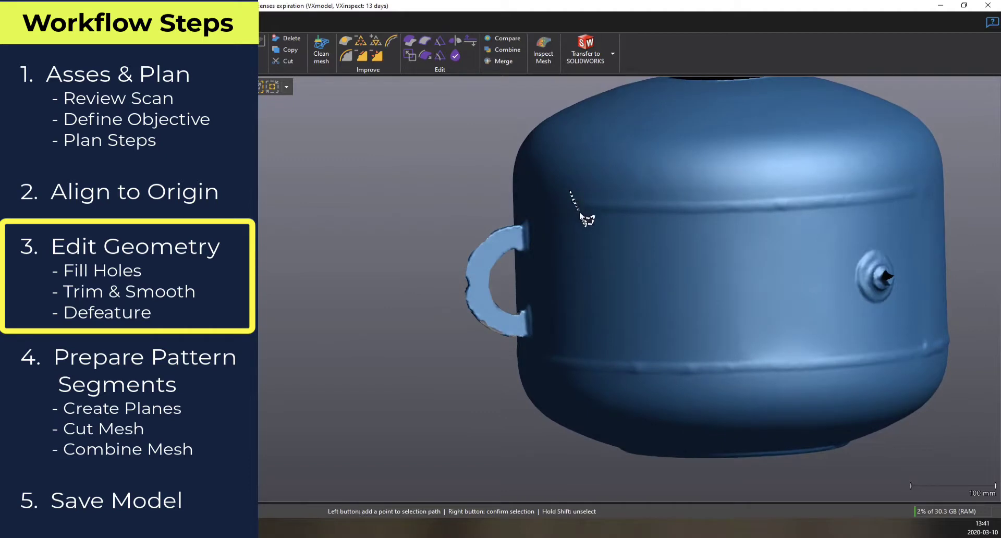
mouse_move(580, 212)
mouse_down()
mouse_move(803, 216)
mouse_move(901, 206)
mouse_move(924, 185)
mouse_move(576, 195)
mouse_up()
right_click(575, 195)
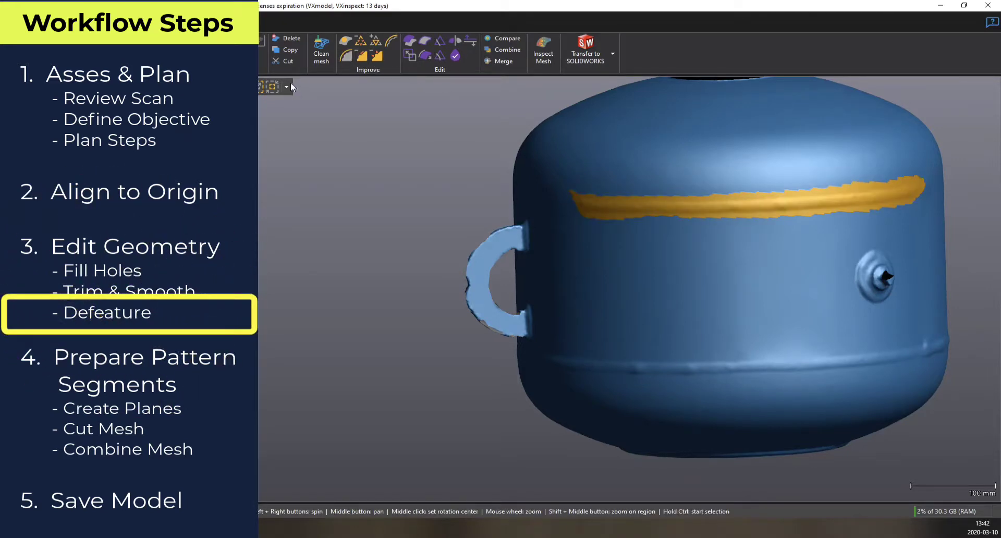
click(363, 58)
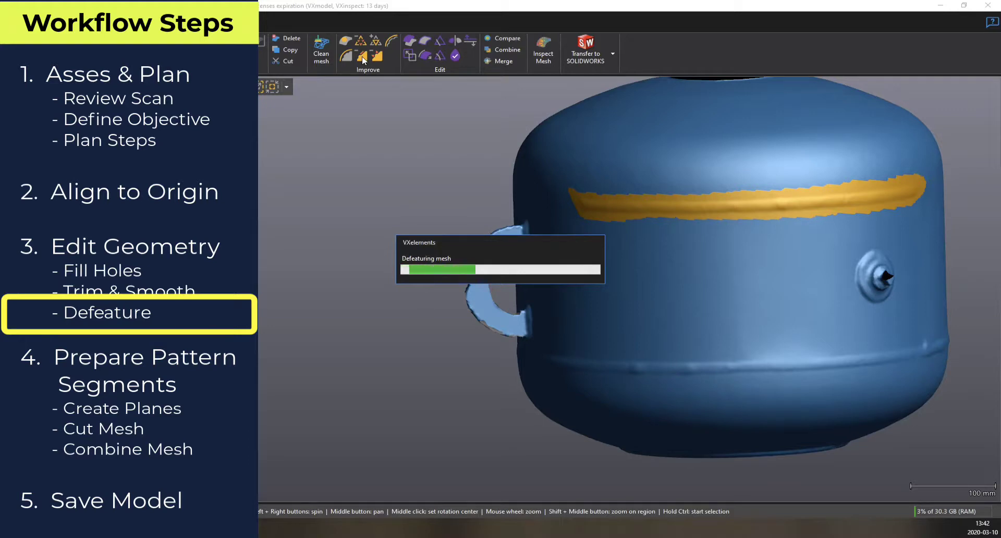
Lasso the irregular patch on the upper front, grow it, and defeature it.
drag(642, 283, 765, 219)
key(ctrl)
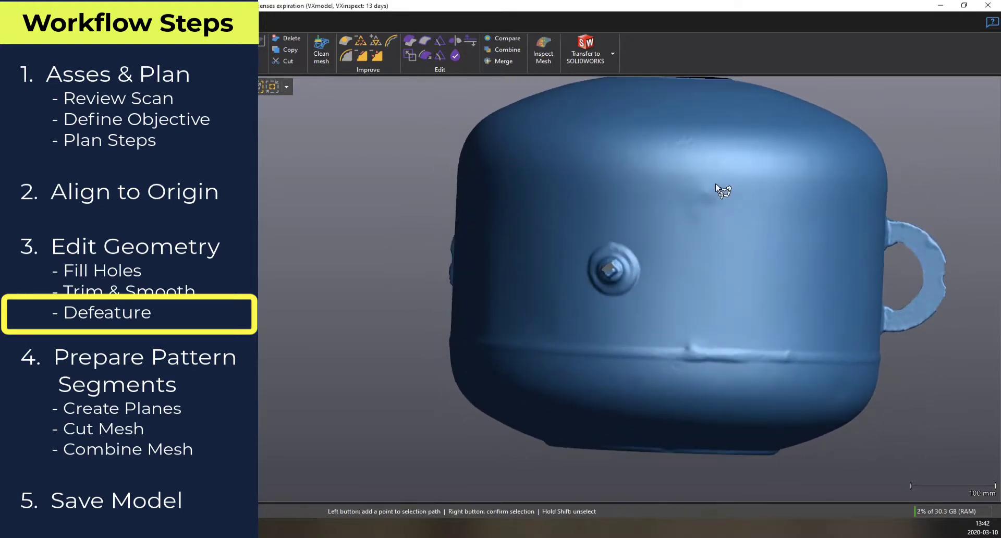
mouse_move(680, 193)
ctrl+mouse_down()
mouse_move(688, 221)
mouse_move(730, 213)
ctrl+mouse_up()
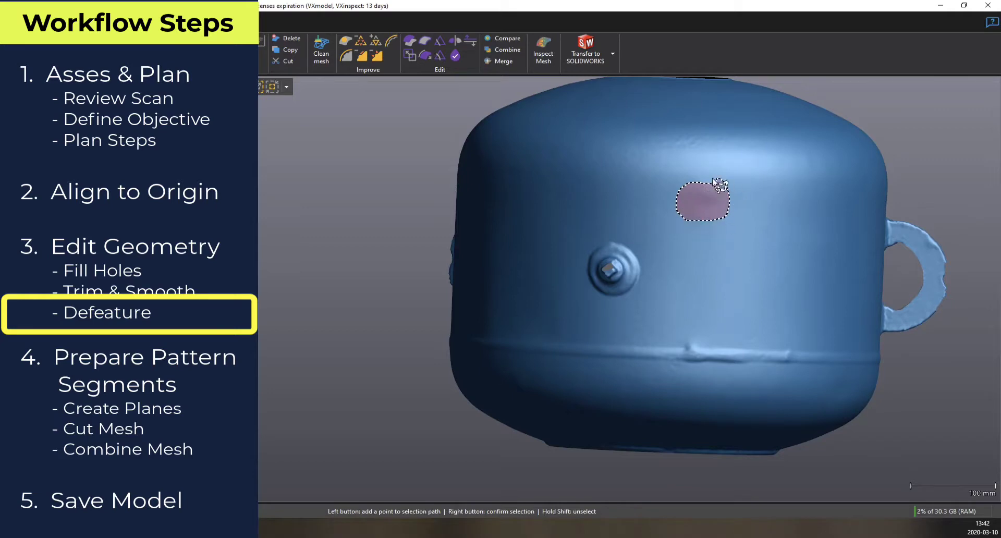
right_click(715, 187)
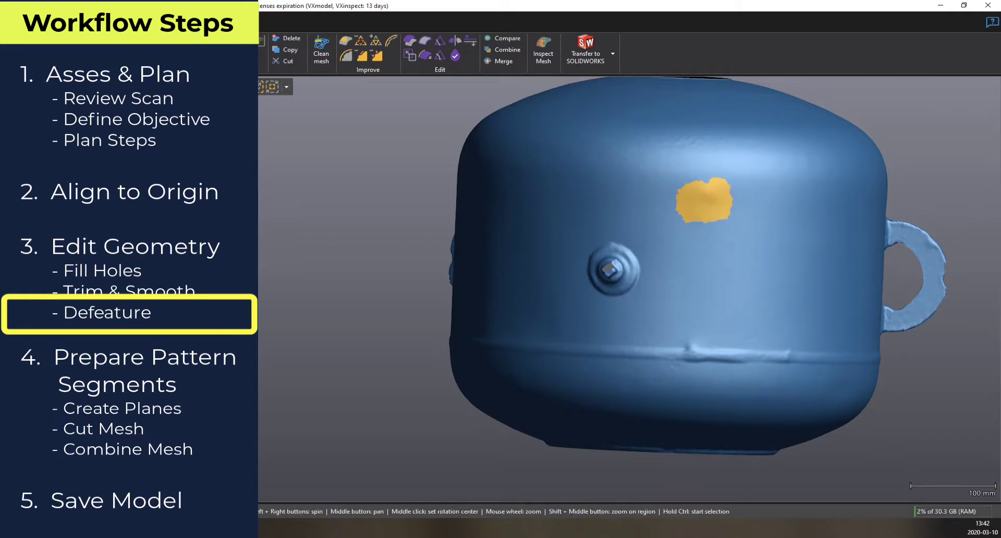
click(260, 88)
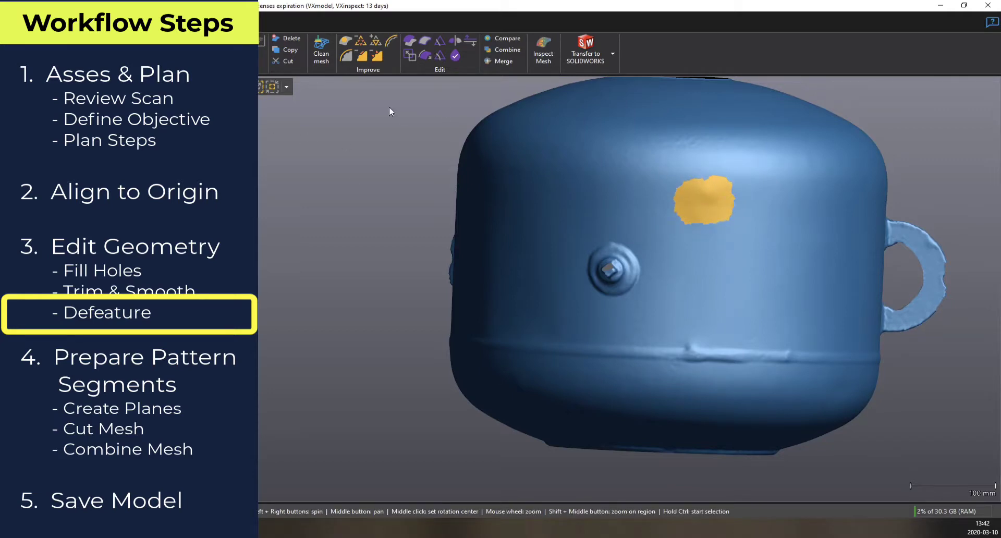
click(362, 62)
Turn the tank to its lower seam and outline the band along it.
drag(700, 195, 734, 231)
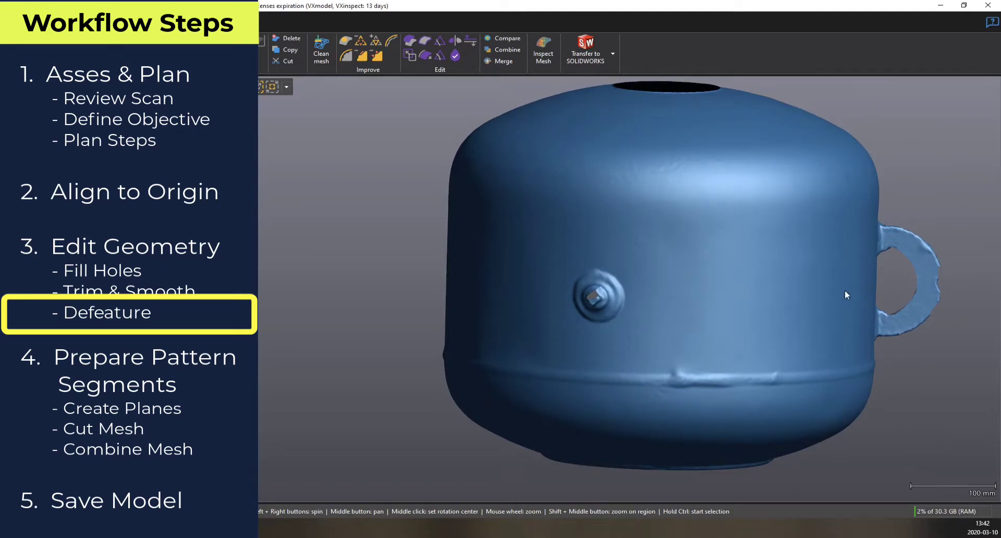
drag(760, 380, 653, 367)
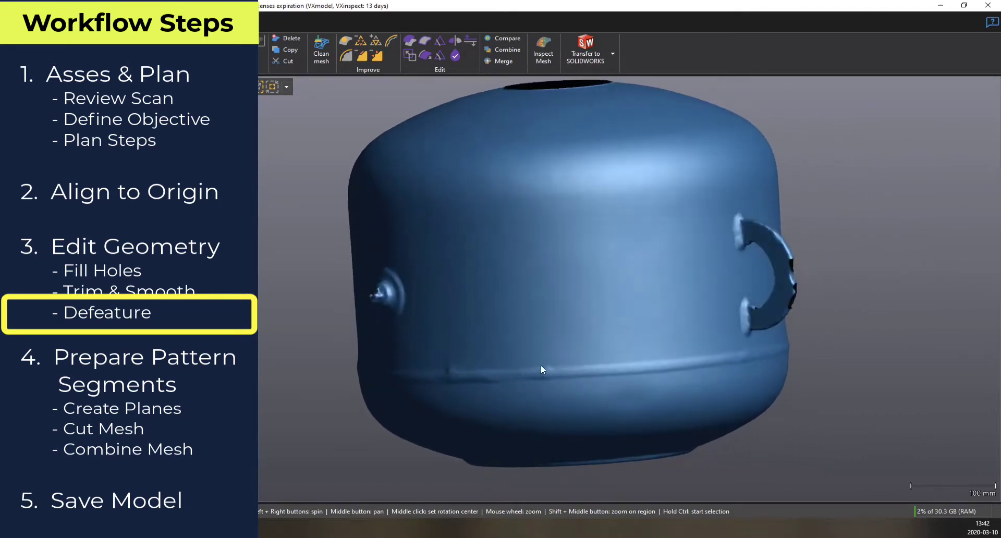
key(ctrl)
mouse_move(534, 386)
mouse_down()
mouse_move(641, 384)
mouse_move(762, 365)
mouse_move(758, 352)
mouse_move(734, 347)
mouse_move(611, 360)
mouse_up()
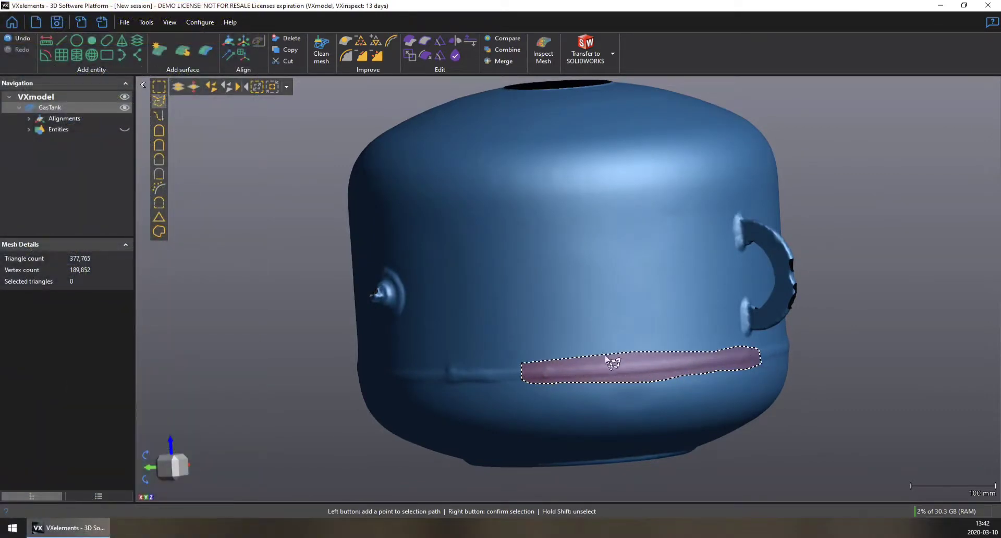
Select the lower seam band across two views, grow it, and defeature it.
right_click(567, 359)
click(258, 89)
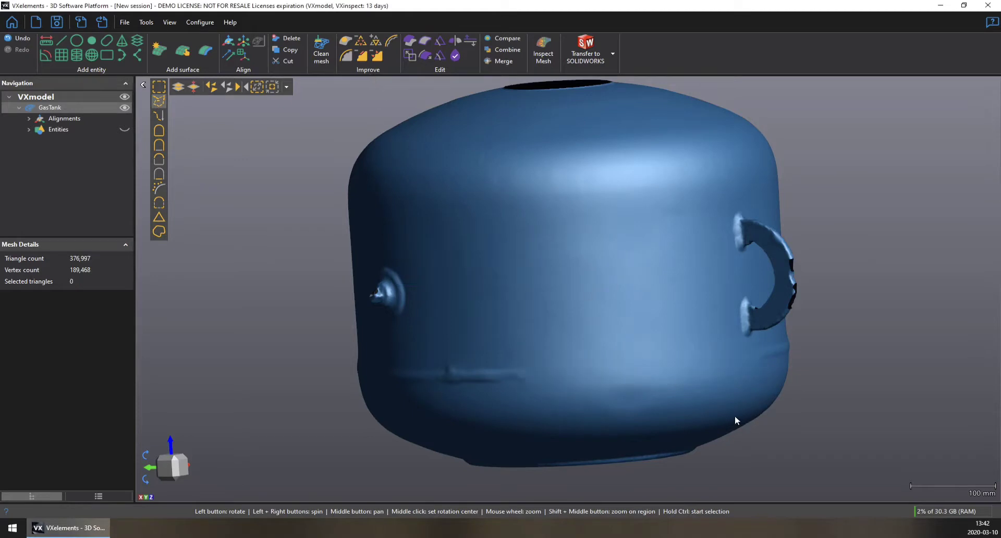
drag(734, 415, 672, 412)
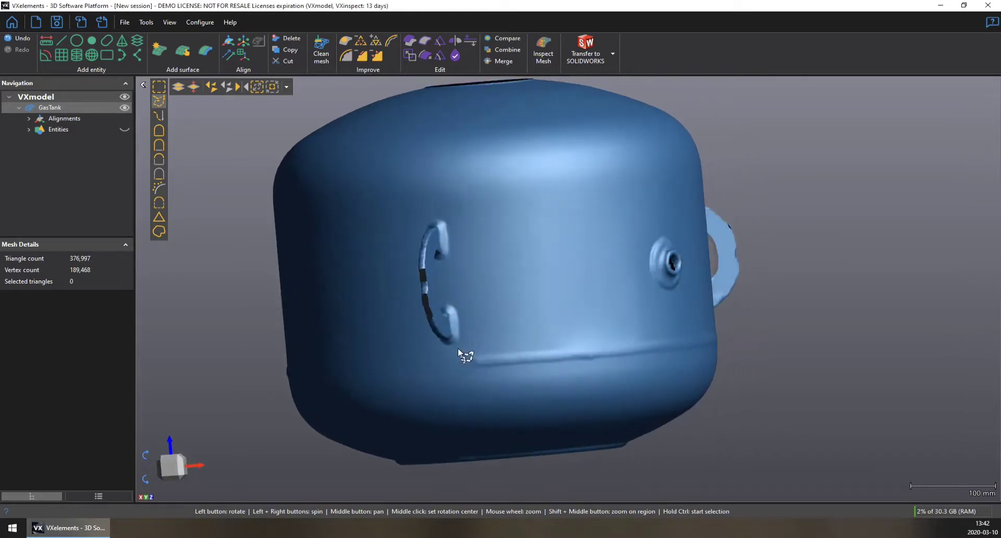
mouse_move(458, 354)
ctrl+mouse_down()
mouse_move(469, 371)
mouse_move(505, 372)
mouse_move(702, 332)
ctrl+mouse_up()
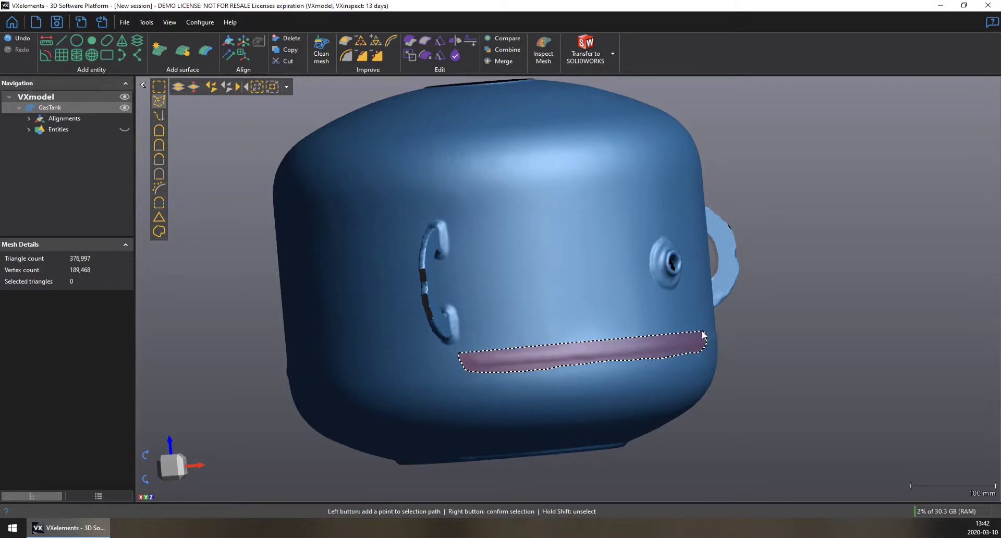
right_click(703, 335)
click(258, 87)
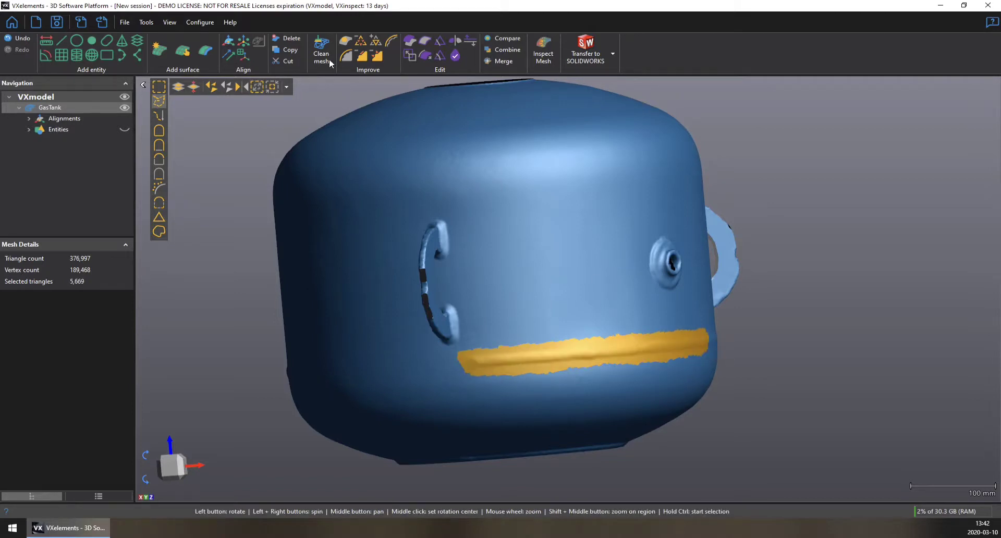
click(366, 56)
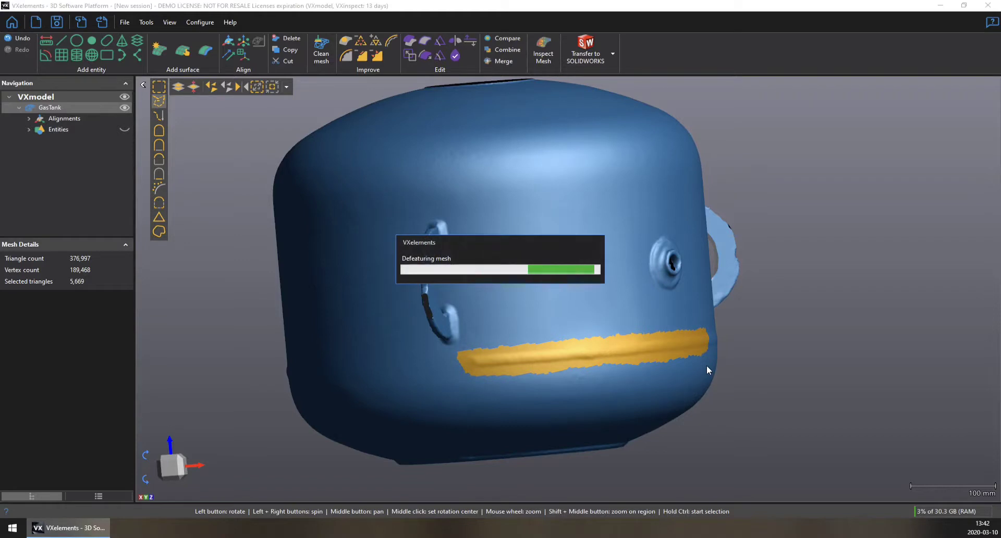
Defeature the next lower seam band section further right.
mouse_move(706, 365)
mouse_down()
mouse_move(648, 364)
mouse_move(655, 371)
mouse_move(572, 339)
mouse_move(605, 369)
mouse_move(729, 363)
mouse_up()
key(ctrl)
mouse_move(786, 362)
mouse_down()
mouse_move(854, 343)
mouse_move(841, 332)
mouse_move(771, 341)
mouse_up()
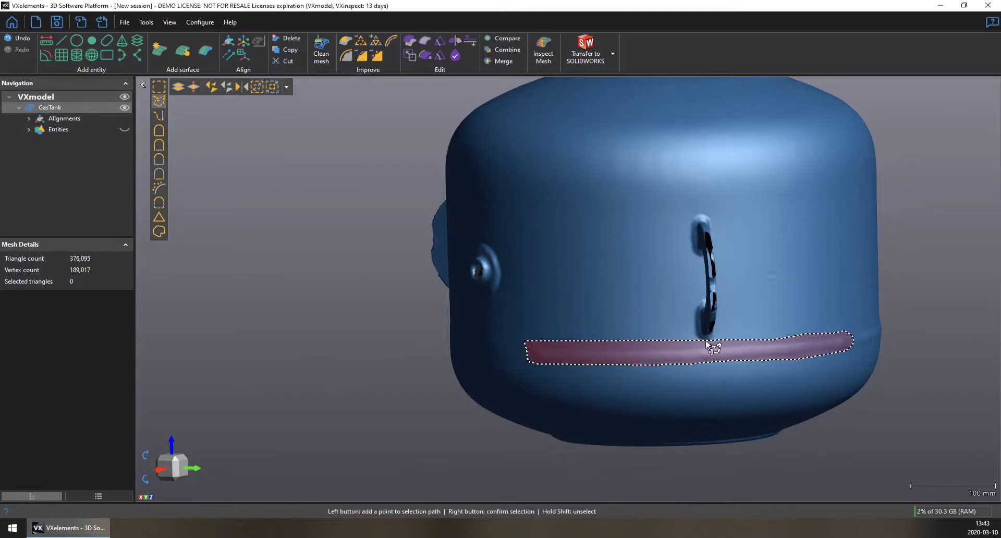
drag(707, 342, 659, 342)
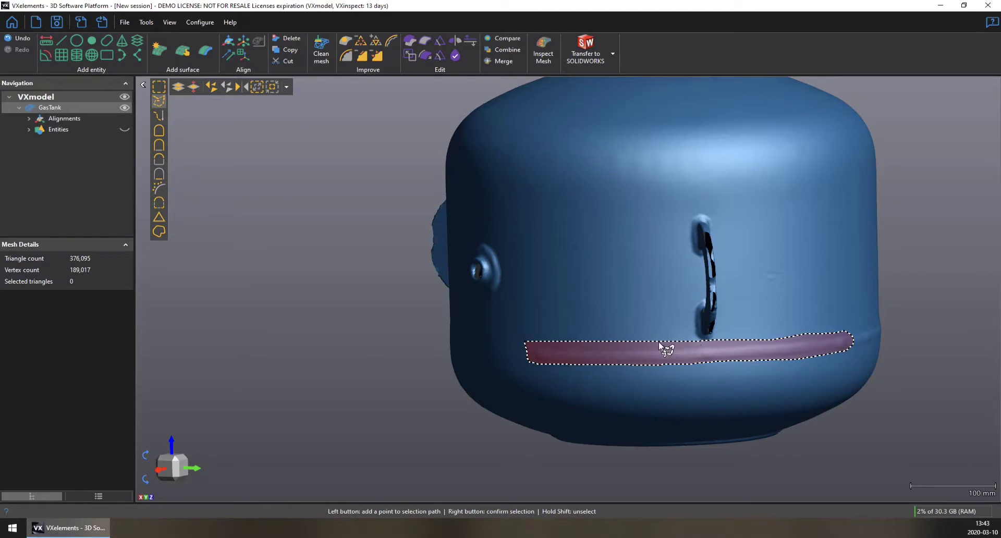
right_click(496, 273)
click(256, 88)
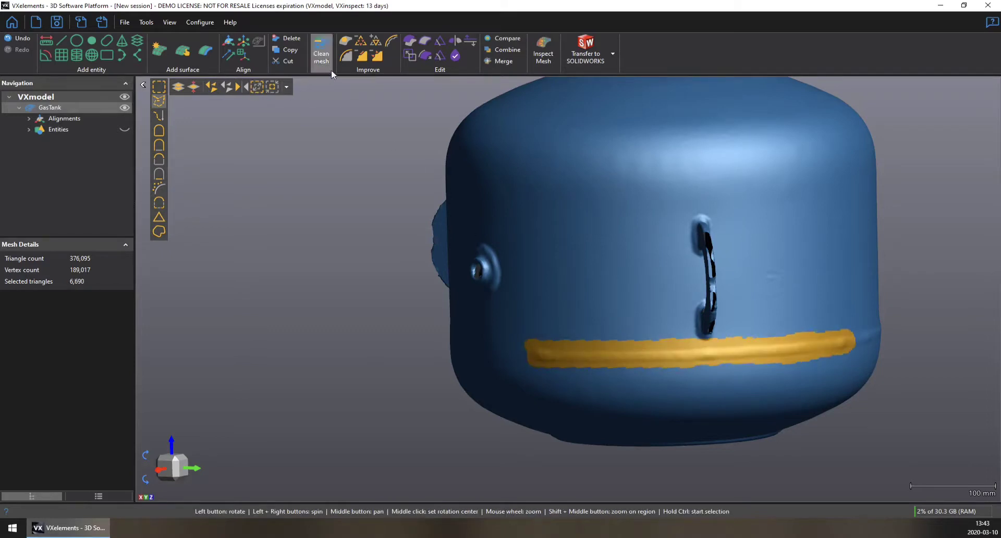
click(362, 55)
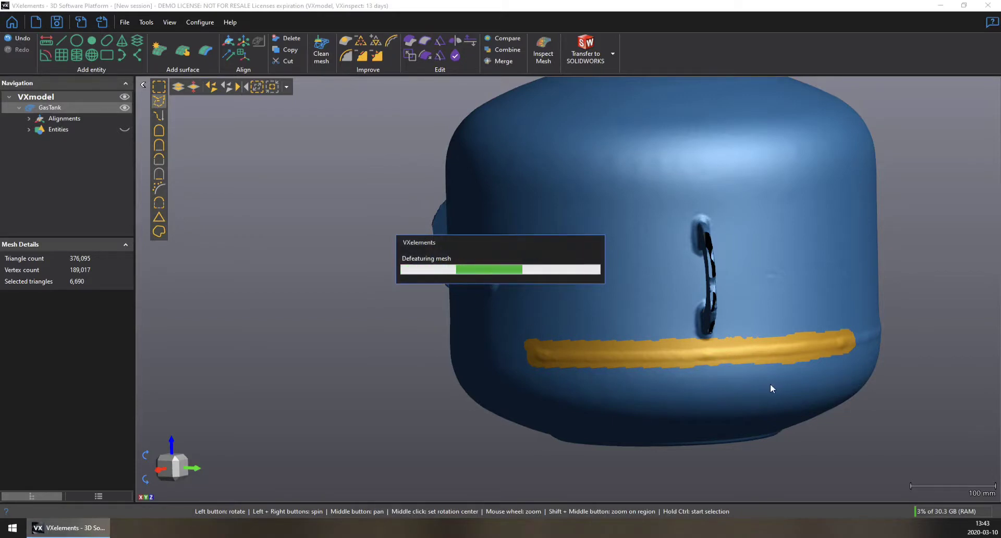
Defeature the small bump beside the handle.
drag(805, 377, 782, 363)
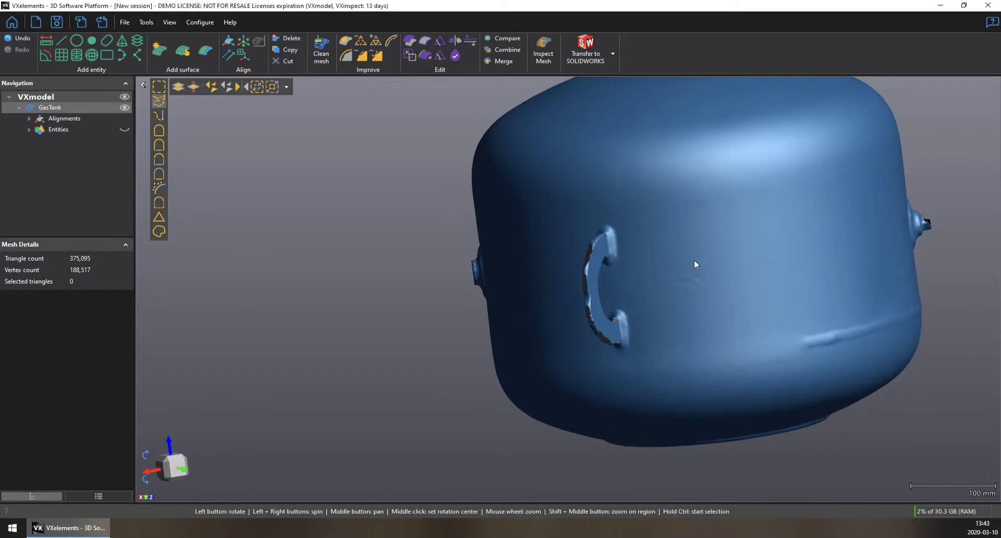
ctrl+drag(701, 267, 702, 267)
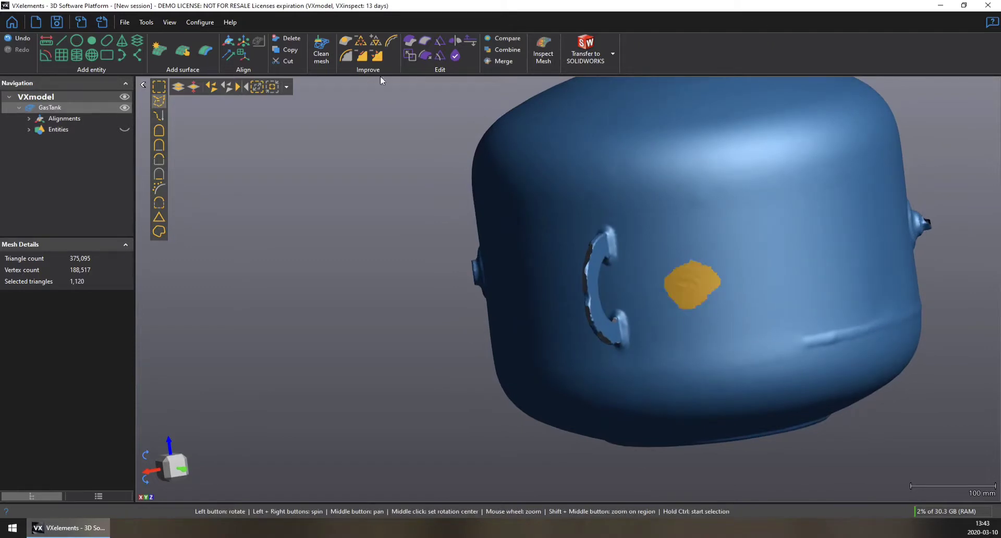
click(361, 59)
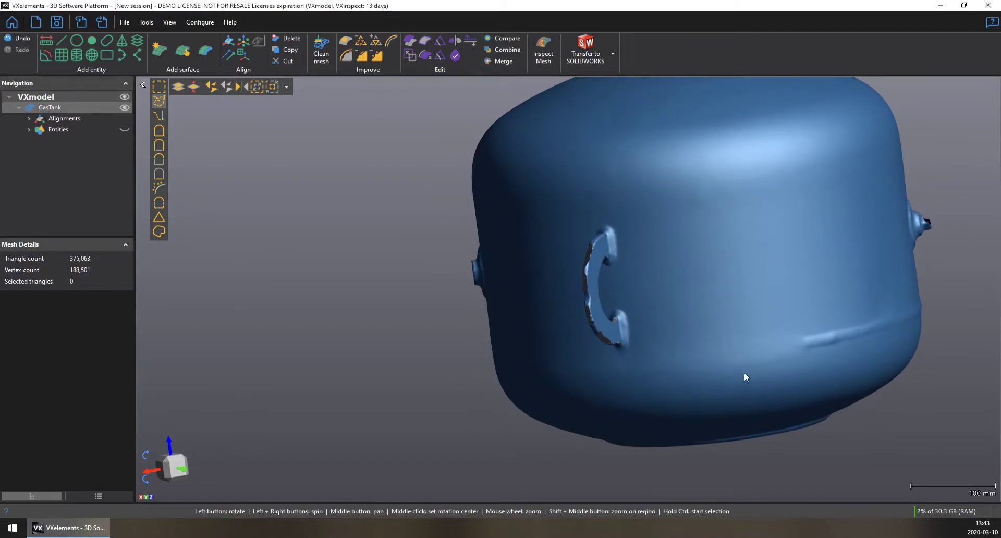
drag(743, 371, 652, 369)
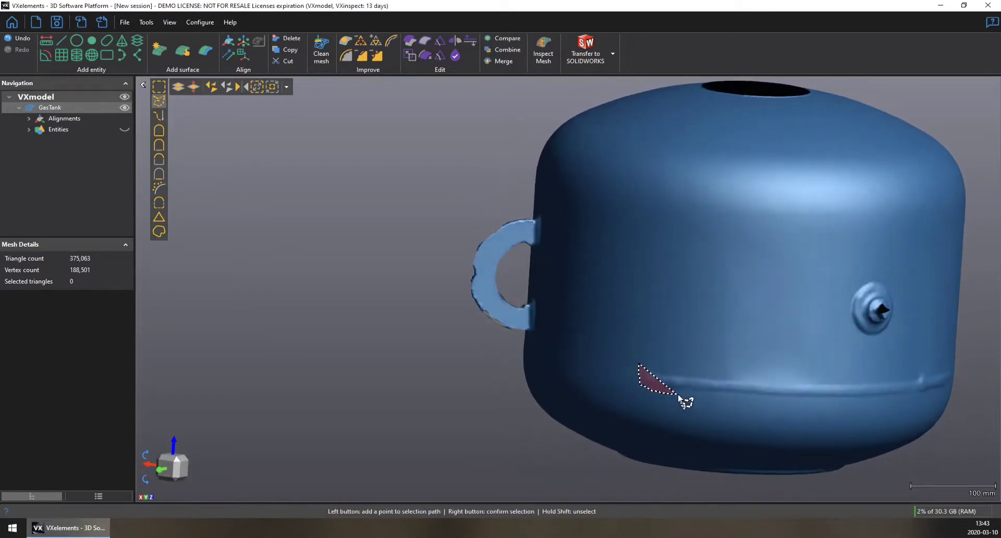
Defeature the grown seam band below the side fitting.
mouse_move(738, 397)
mouse_down()
mouse_move(830, 403)
mouse_move(916, 399)
mouse_move(935, 388)
mouse_move(916, 369)
mouse_move(775, 379)
mouse_up()
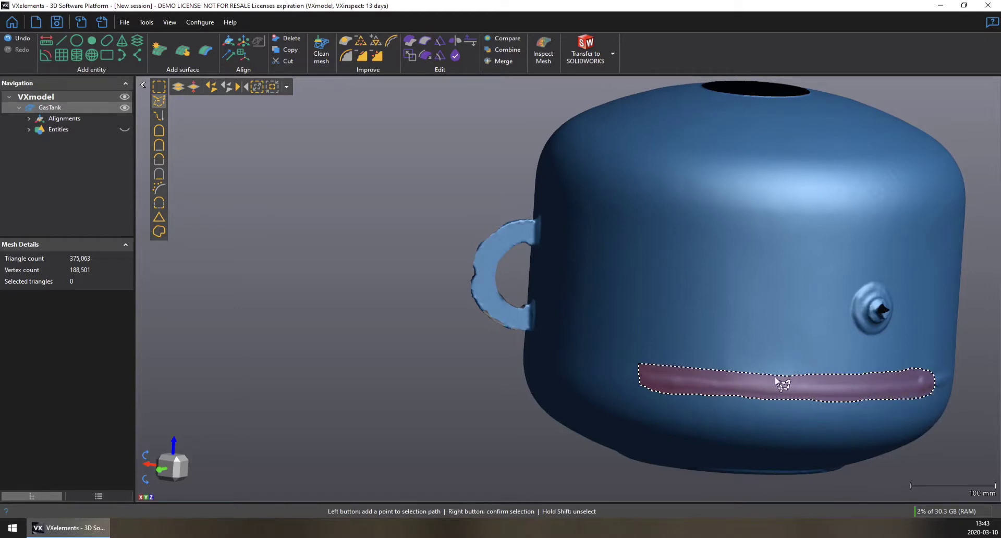
right_click(654, 365)
click(257, 87)
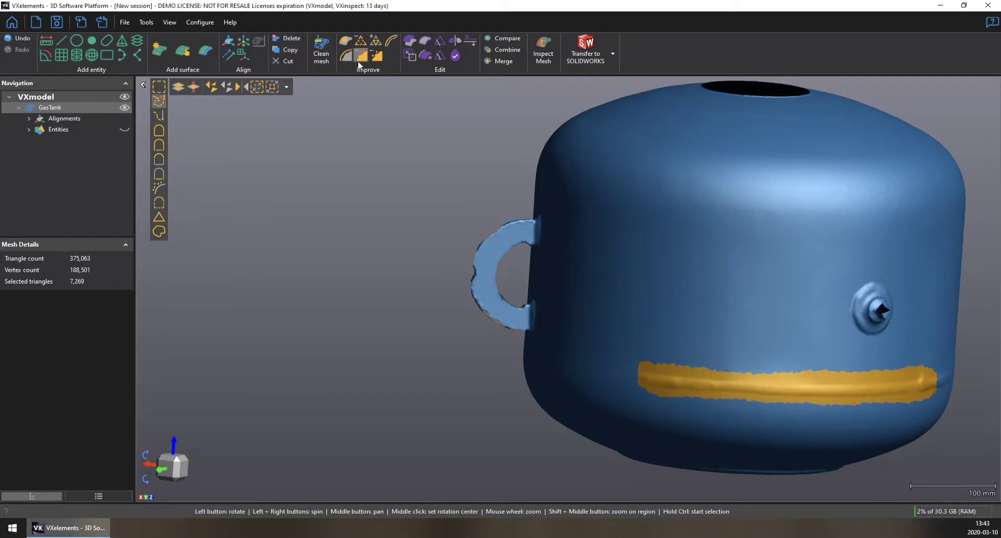
click(363, 55)
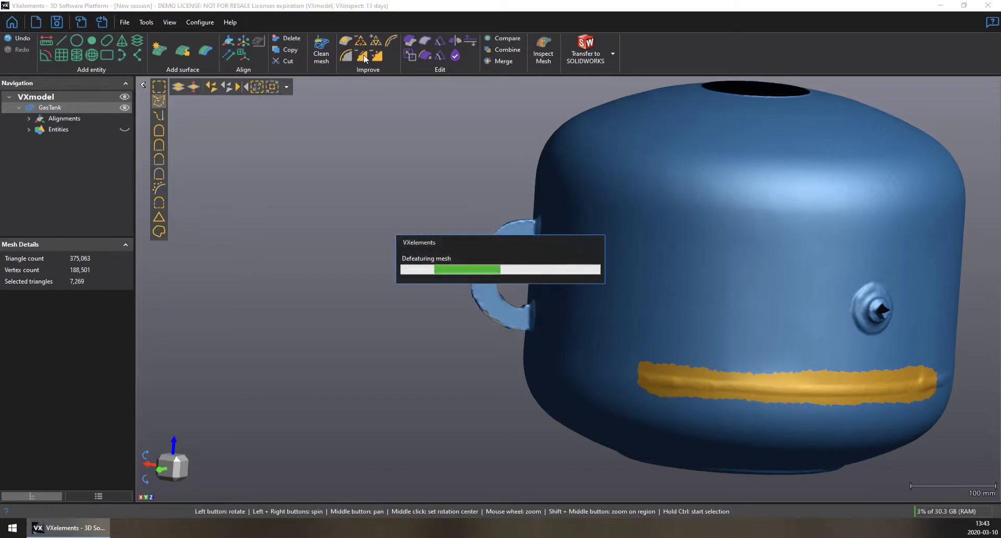
Defeature the short seam piece on the opposite side.
mouse_move(786, 393)
mouse_down()
mouse_move(820, 402)
mouse_move(779, 396)
mouse_up()
mouse_move(646, 326)
ctrl+mouse_down()
mouse_move(641, 352)
mouse_move(730, 363)
ctrl+mouse_up()
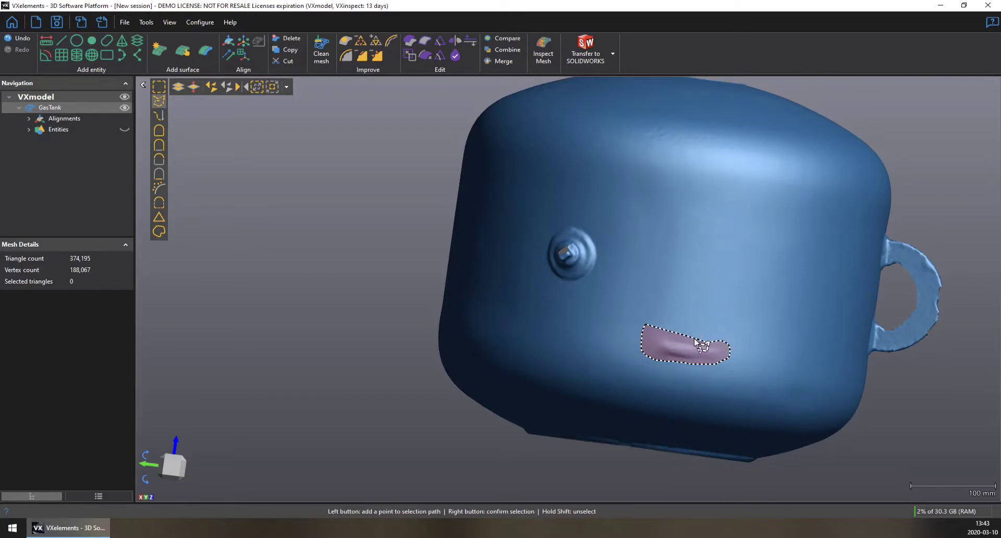
right_click(650, 331)
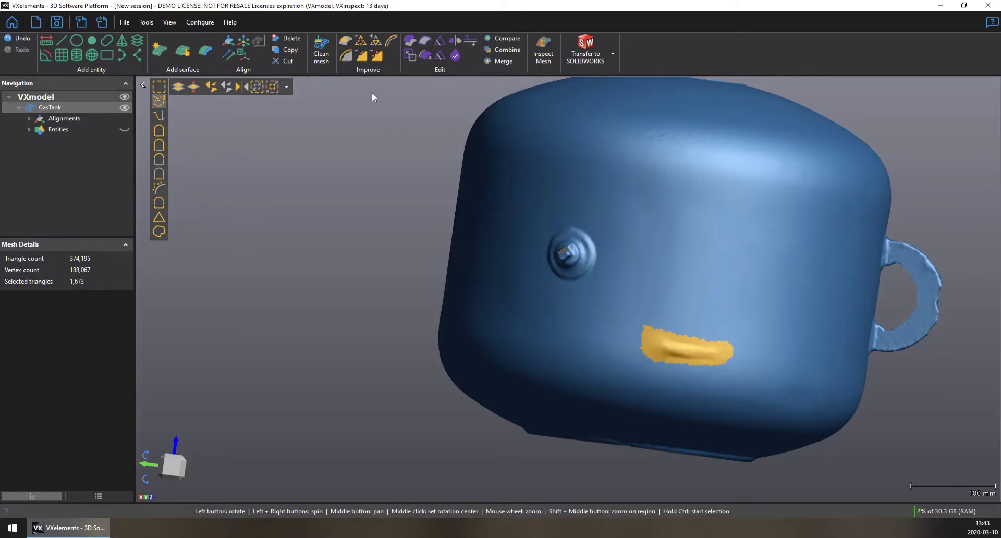
click(363, 56)
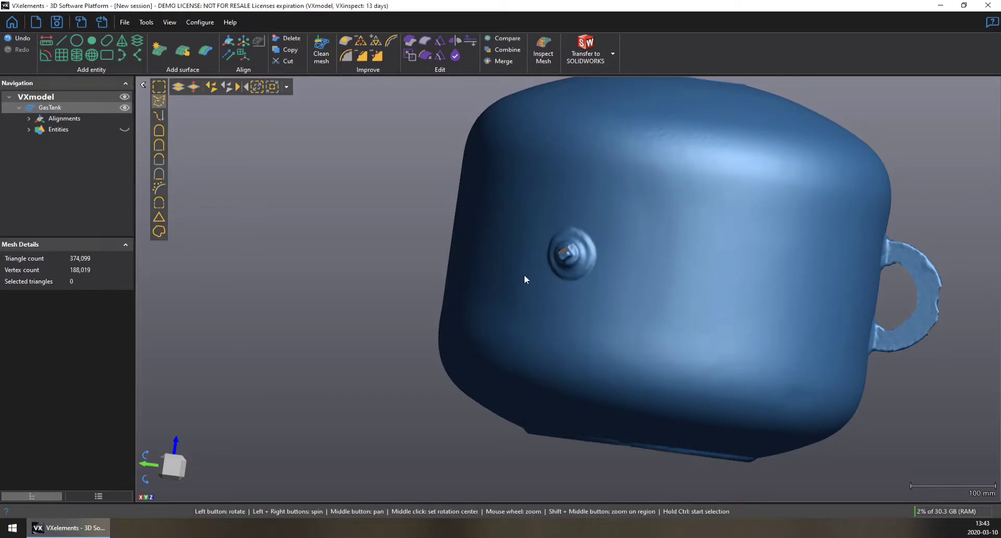
mouse_move(524, 279)
mouse_down()
mouse_move(749, 333)
mouse_move(746, 322)
mouse_move(629, 317)
mouse_up()
key(ctrl)
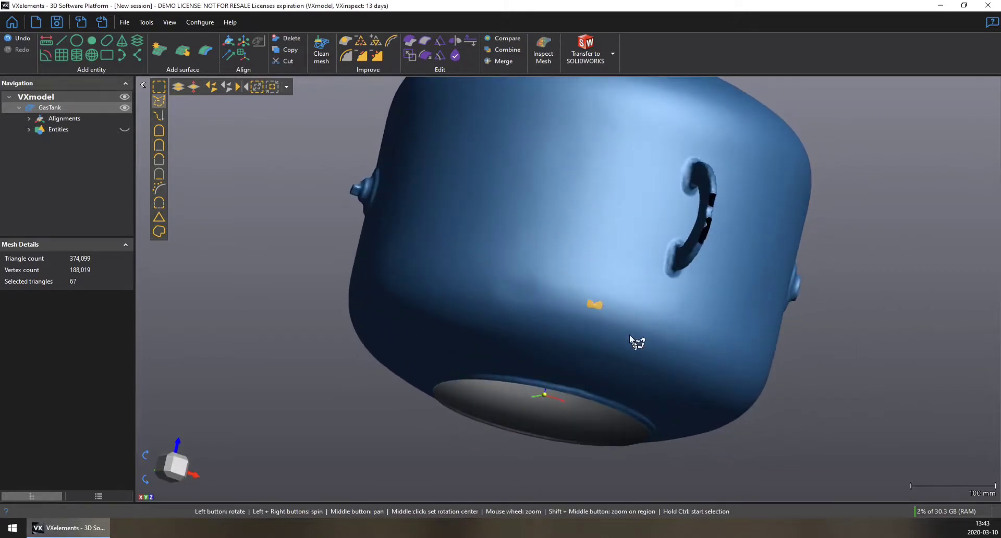
Zoom in on the tiny bump below the handle, then view the tank from above.
scroll(619, 304, up, 5)
key(ctrl)
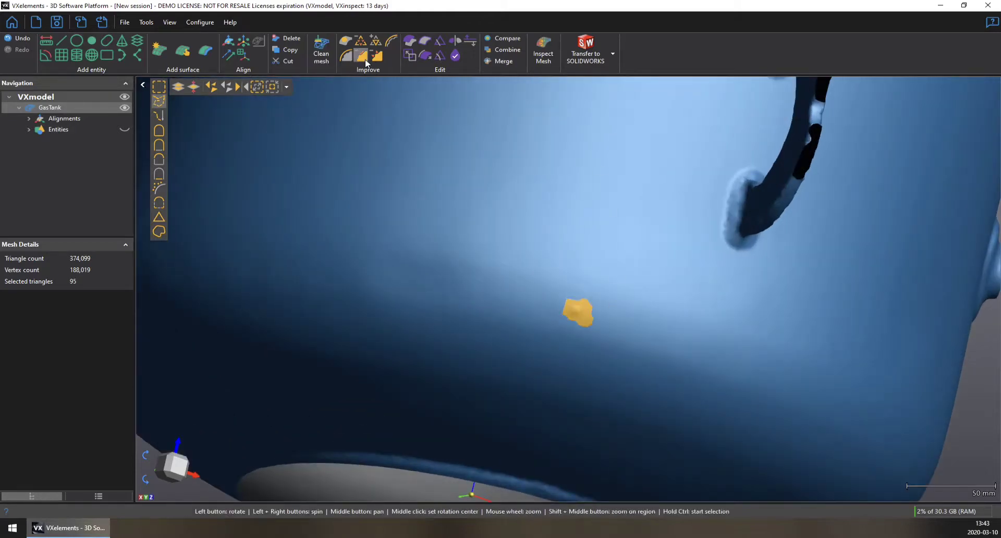
scroll(439, 297, down, 5)
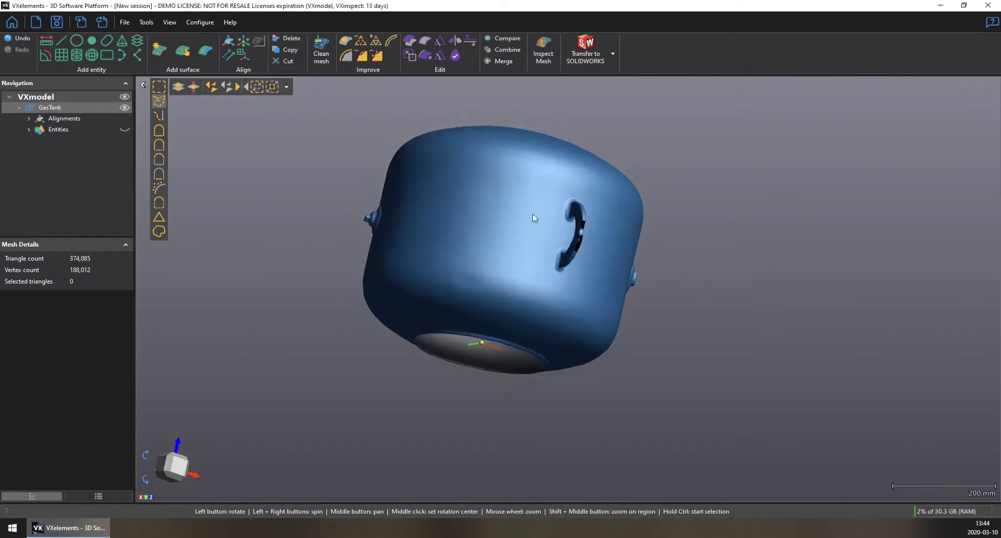
drag(532, 219, 649, 246)
Look down on the top opening, select the curved seam beside it, grow it, and delete it.
scroll(581, 243, up, 5)
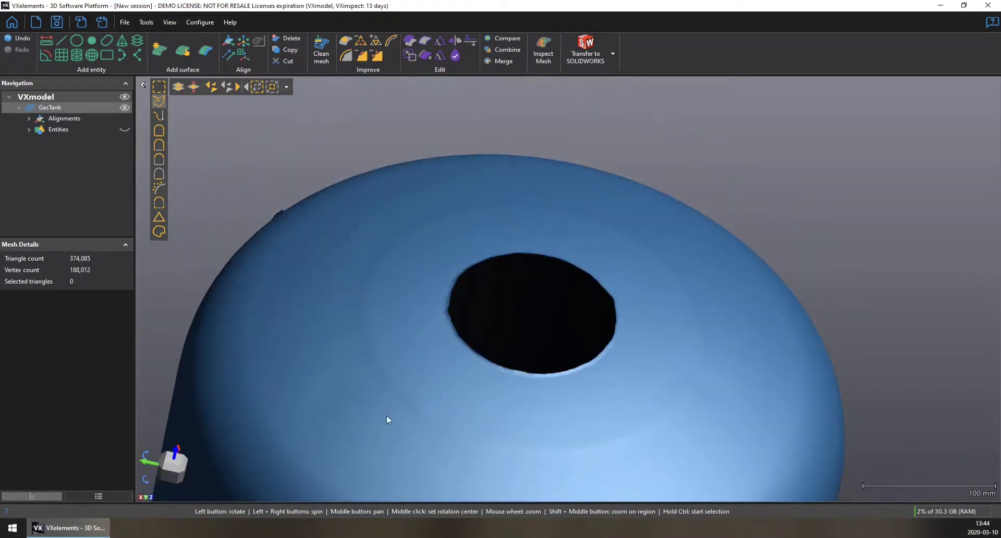
drag(412, 279, 408, 291)
scroll(514, 402, down, 5)
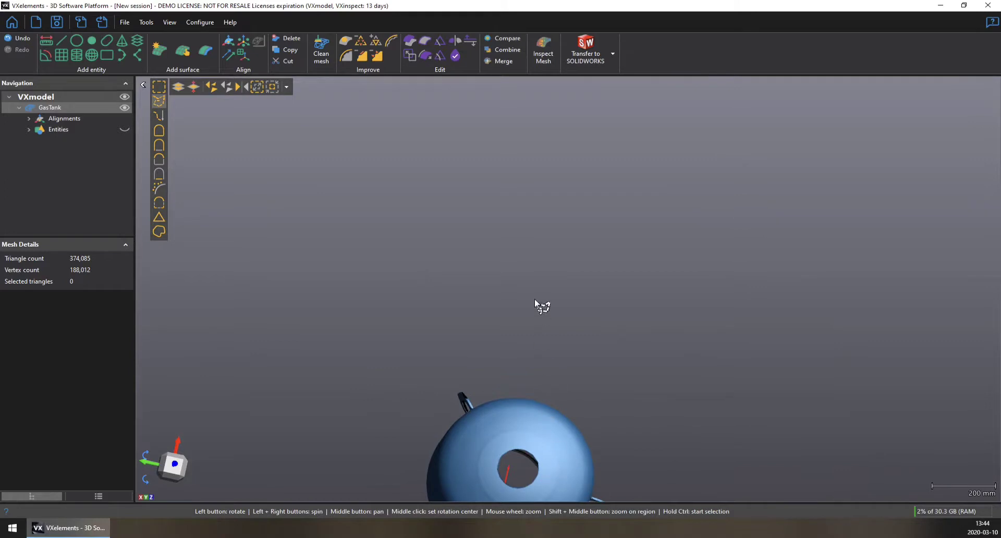
middle_drag(518, 467, 542, 213)
scroll(553, 216, up, 5)
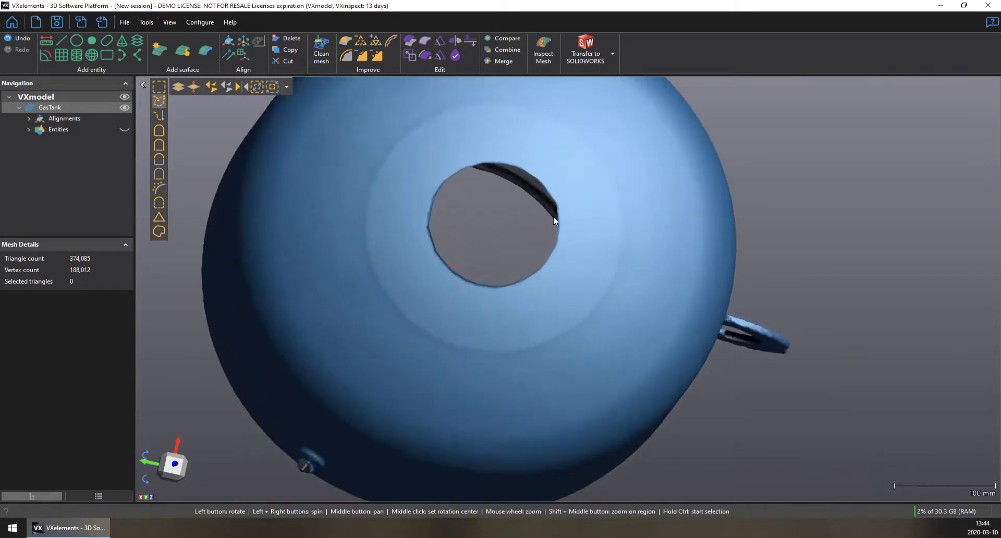
mouse_move(473, 341)
ctrl+mouse_down()
mouse_move(549, 334)
mouse_move(578, 313)
mouse_move(627, 232)
mouse_move(635, 235)
mouse_move(628, 277)
mouse_move(598, 320)
mouse_move(538, 355)
ctrl+mouse_up()
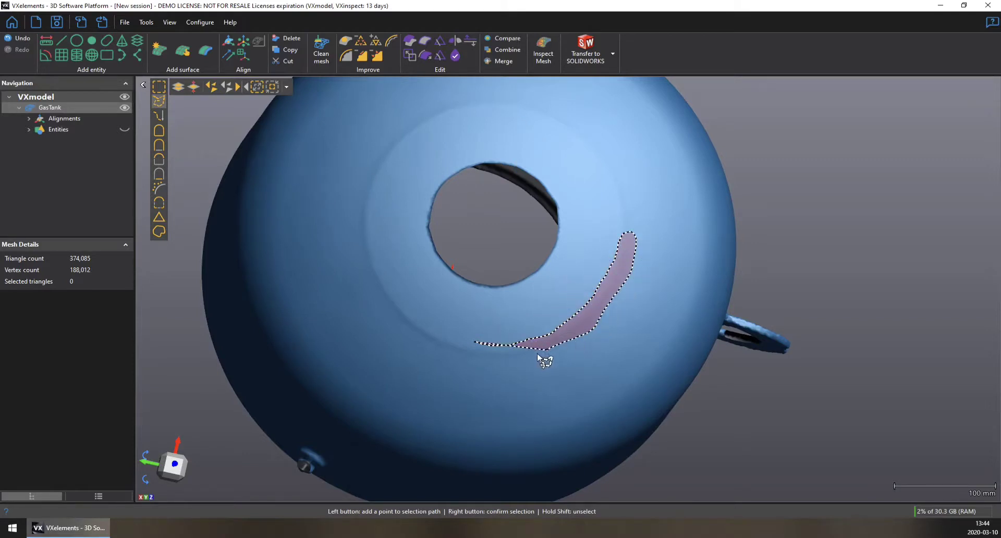
right_click(475, 362)
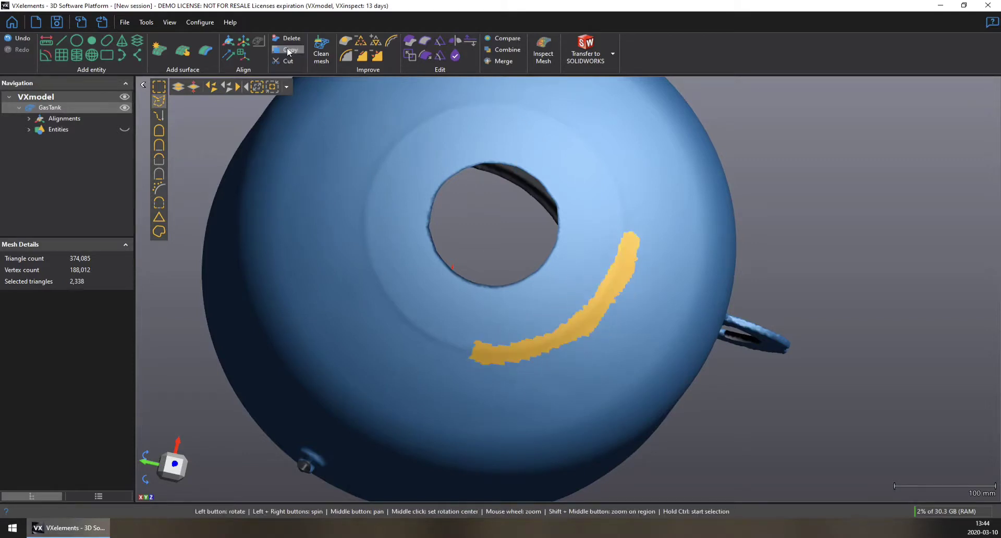
click(255, 87)
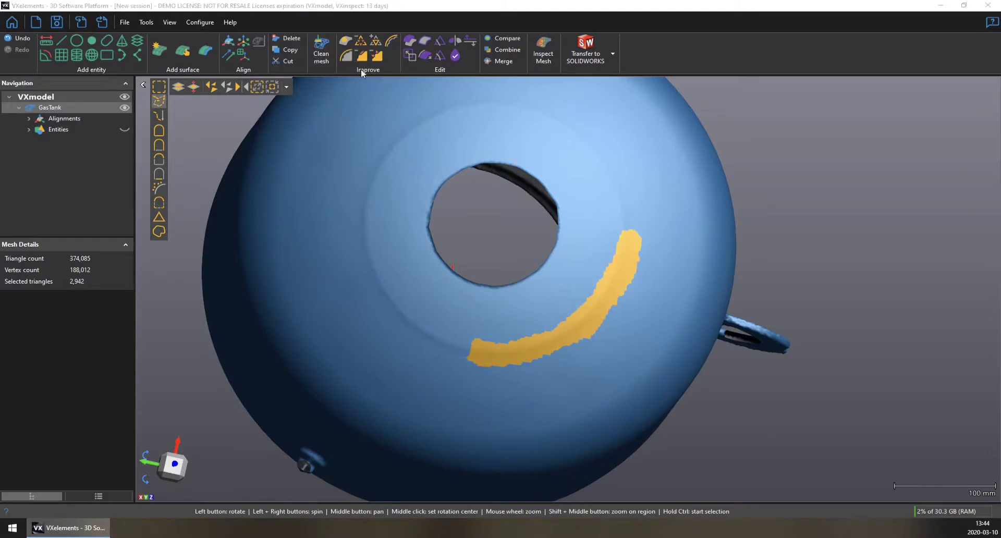
key(Delete)
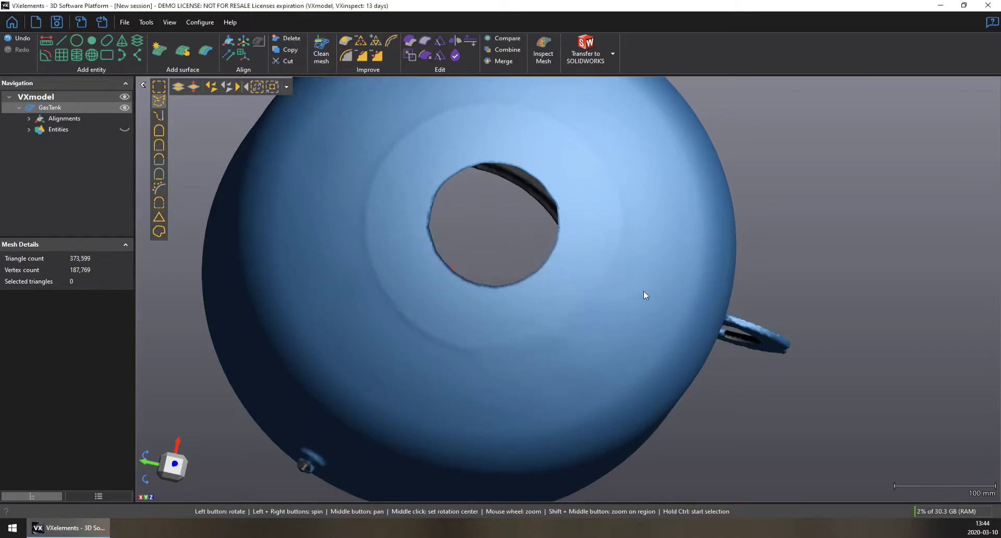
Defeature the curved strip above the filler hole and outline the crescent to its left.
key(ctrl)
mouse_move(634, 229)
mouse_down()
mouse_move(592, 133)
mouse_move(524, 93)
mouse_move(442, 96)
mouse_move(404, 125)
mouse_move(404, 136)
mouse_move(461, 119)
mouse_move(537, 125)
mouse_move(587, 161)
mouse_up()
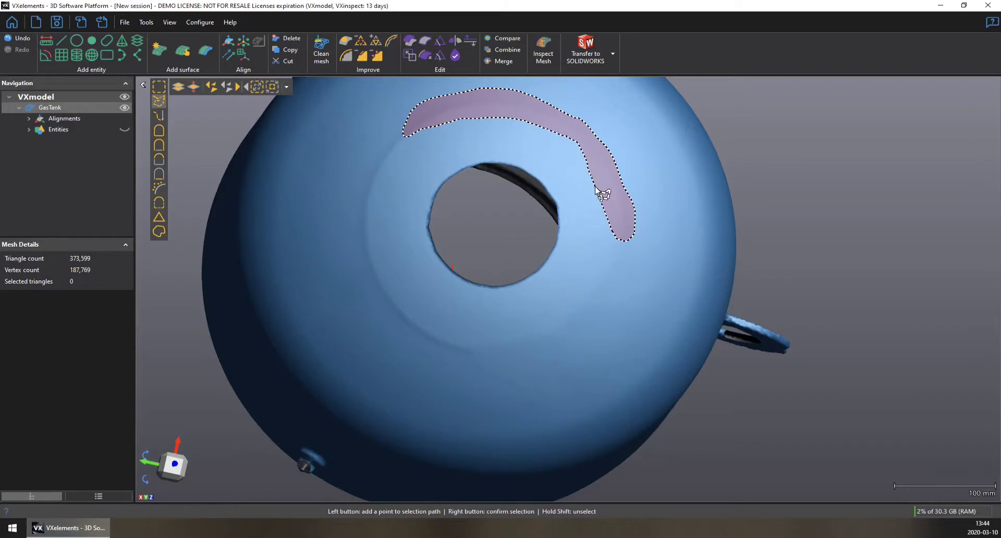
right_click(619, 228)
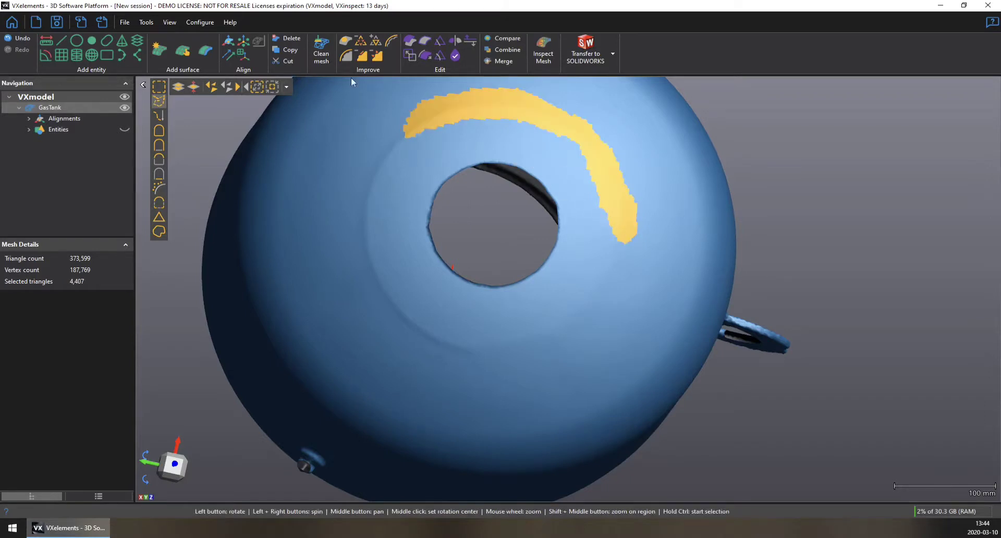
click(257, 87)
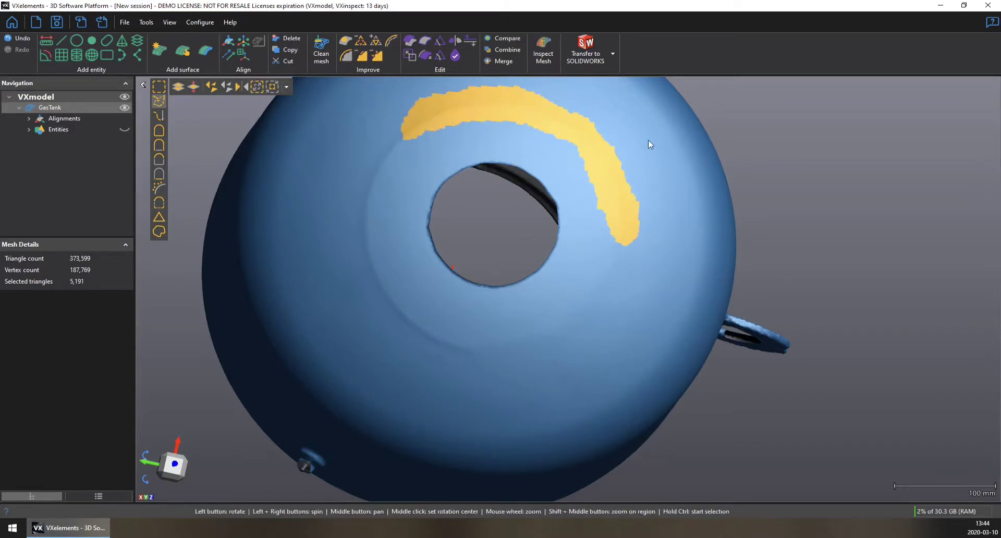
click(367, 59)
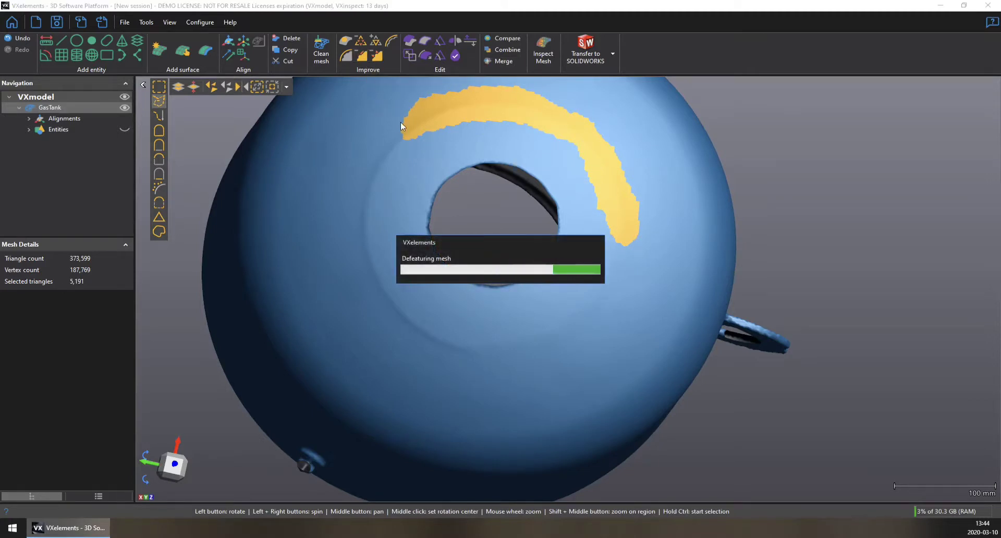
key(ctrl)
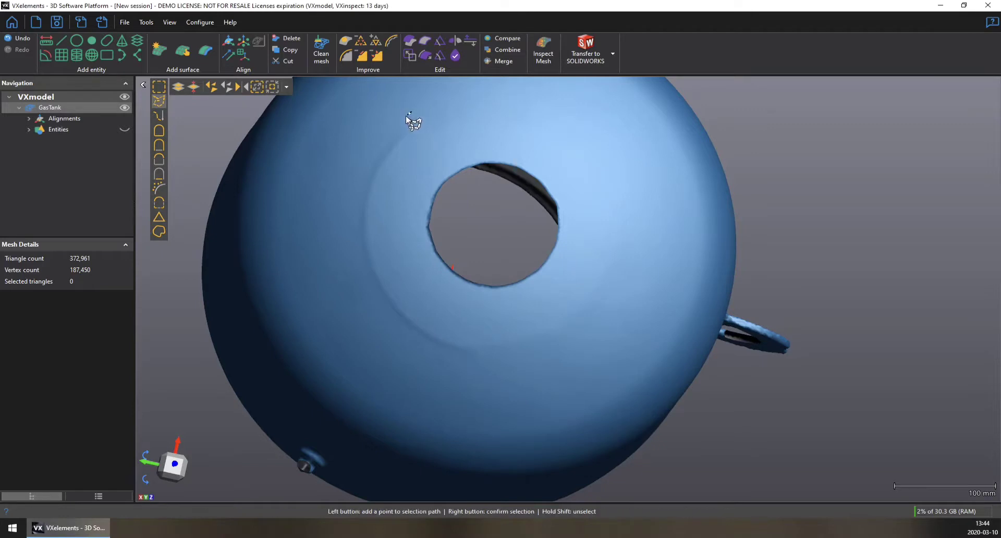
mouse_move(354, 190)
mouse_down()
mouse_move(386, 321)
mouse_move(450, 356)
mouse_move(486, 361)
mouse_move(477, 339)
mouse_move(408, 297)
mouse_move(374, 229)
mouse_up()
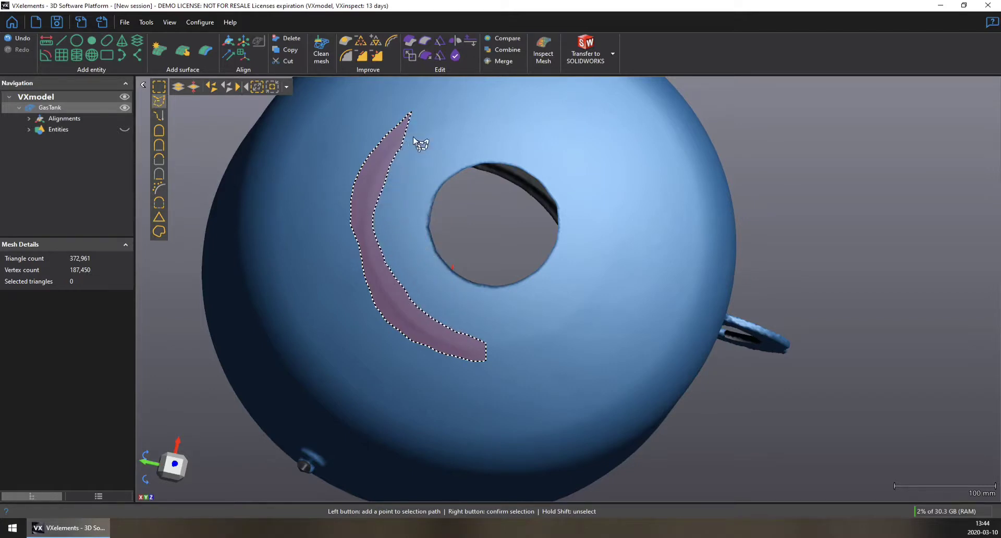
Confirm the crescent left of the filler hole and defeature it.
right_click(431, 120)
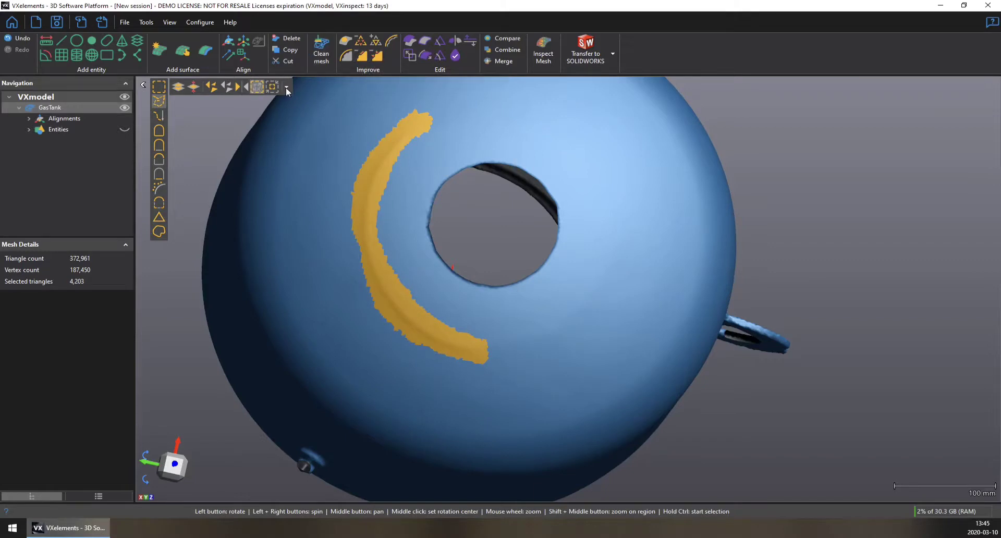
click(360, 60)
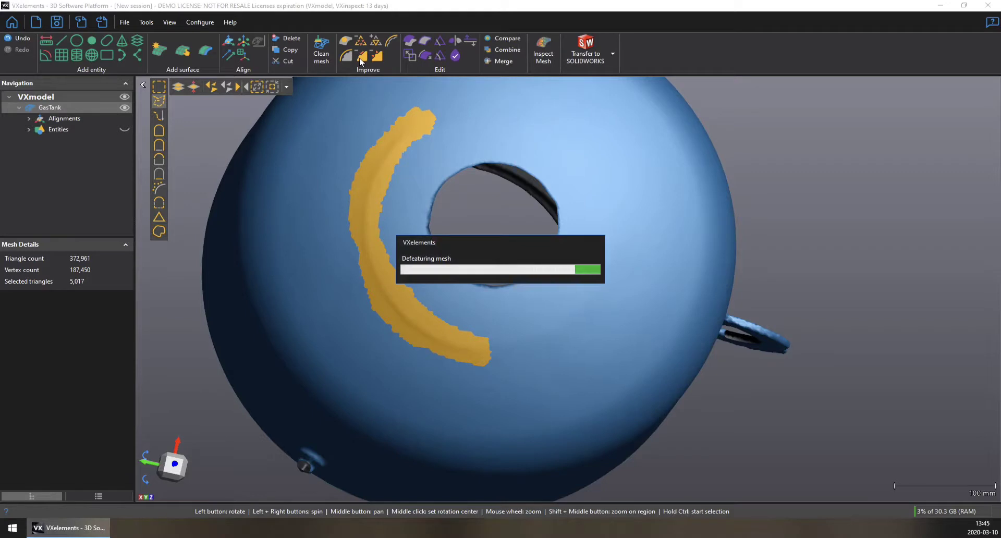
scroll(414, 311, down, 5)
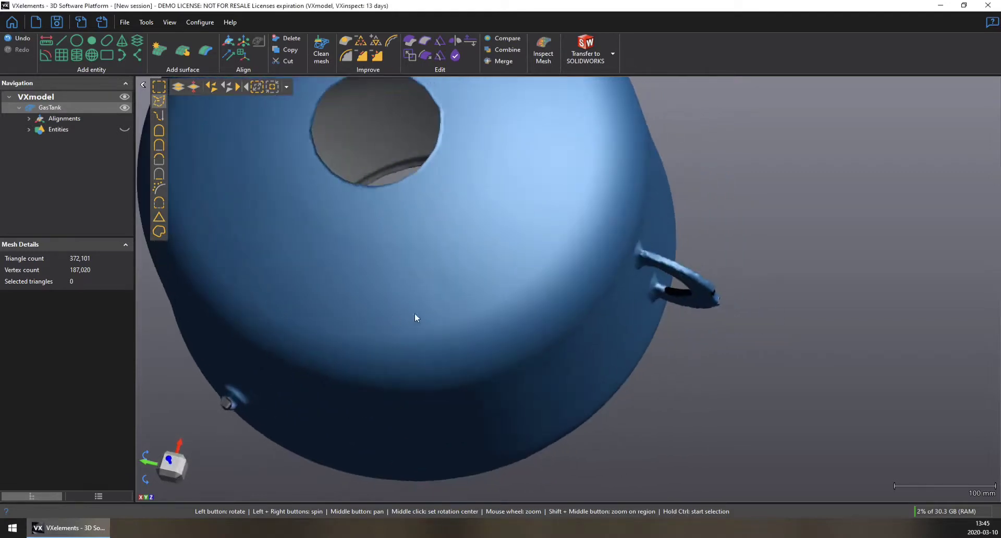
drag(434, 299, 463, 250)
Tilt the tank's open end diagonally into view and open the Cut mesh tool.
scroll(354, 309, up, 3)
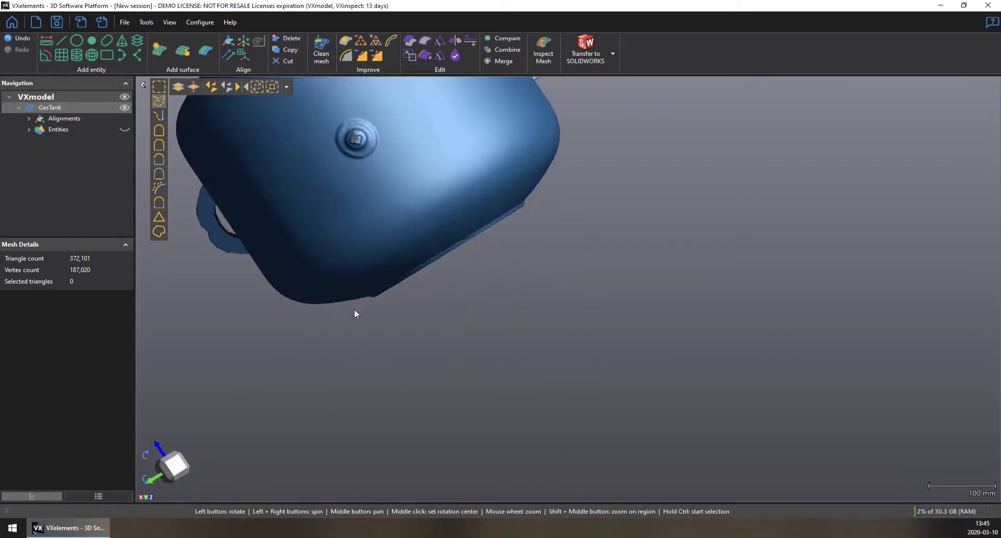
drag(354, 309, 428, 245)
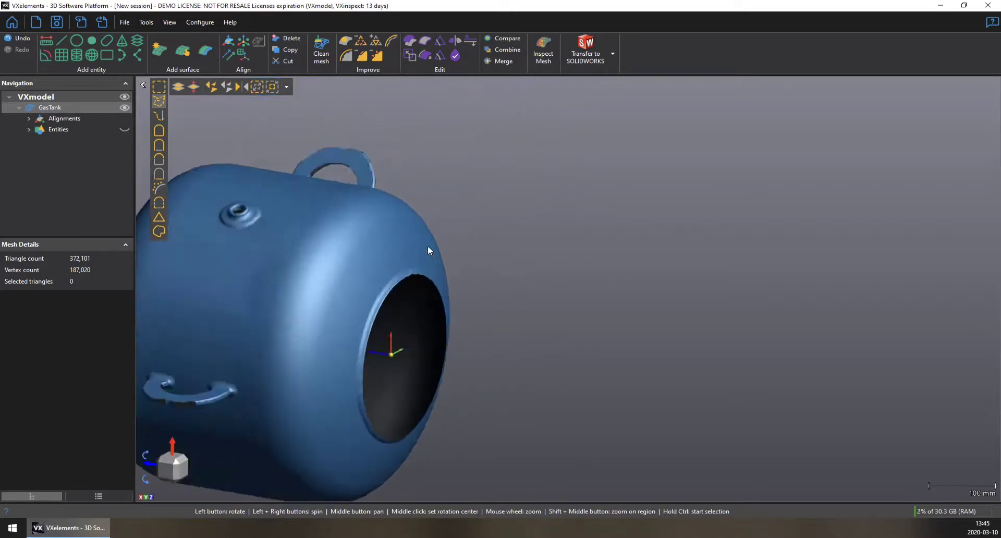
scroll(357, 283, up, 3)
drag(358, 282, 375, 312)
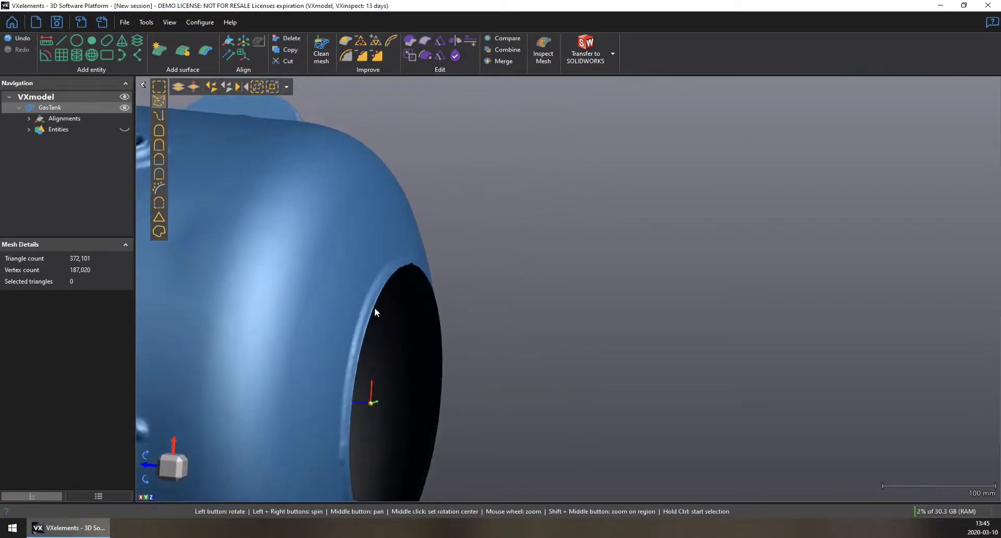
drag(375, 356, 372, 336)
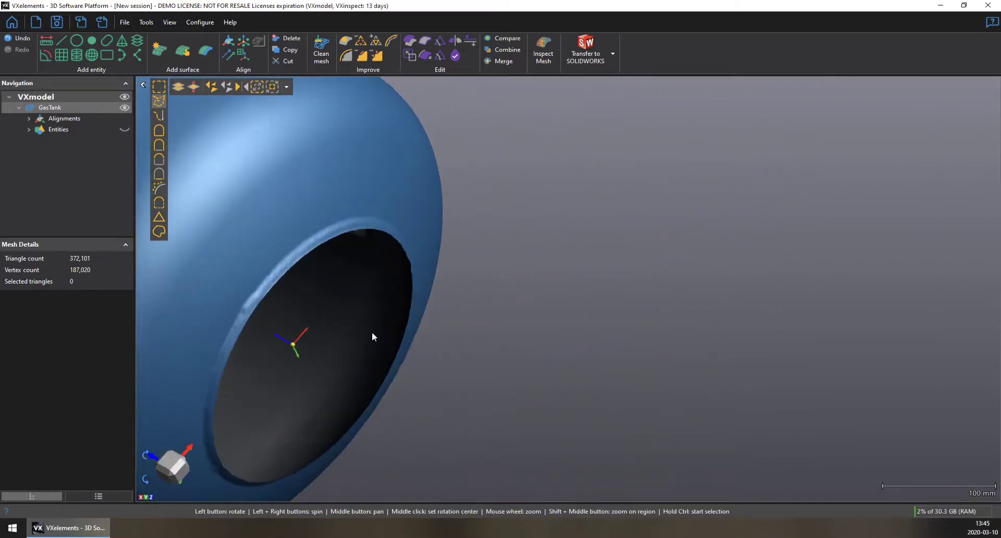
click(441, 42)
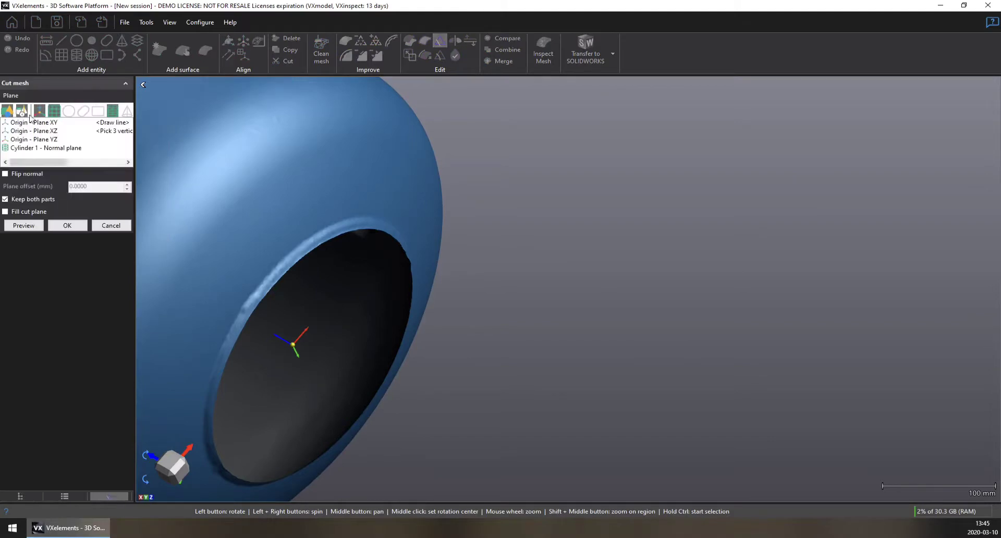
Cut the tank mesh along Origin - Plane XZ, nudging the plane slightly along the tank.
click(60, 131)
drag(206, 221, 241, 240)
drag(330, 299, 336, 327)
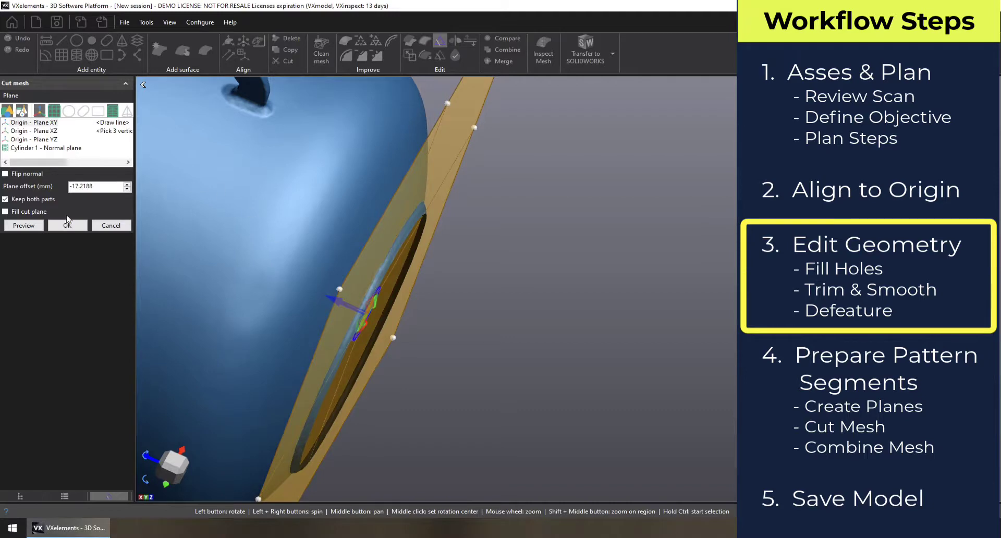
click(62, 228)
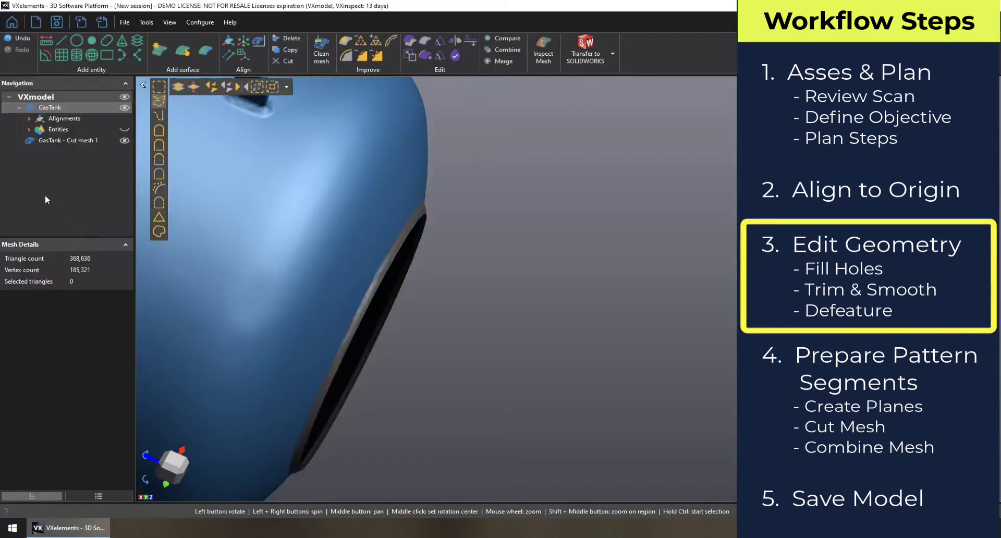
Delete the cut-off rim piece GasTank - Cut mesh 1 and reselect GasTank.
click(57, 141)
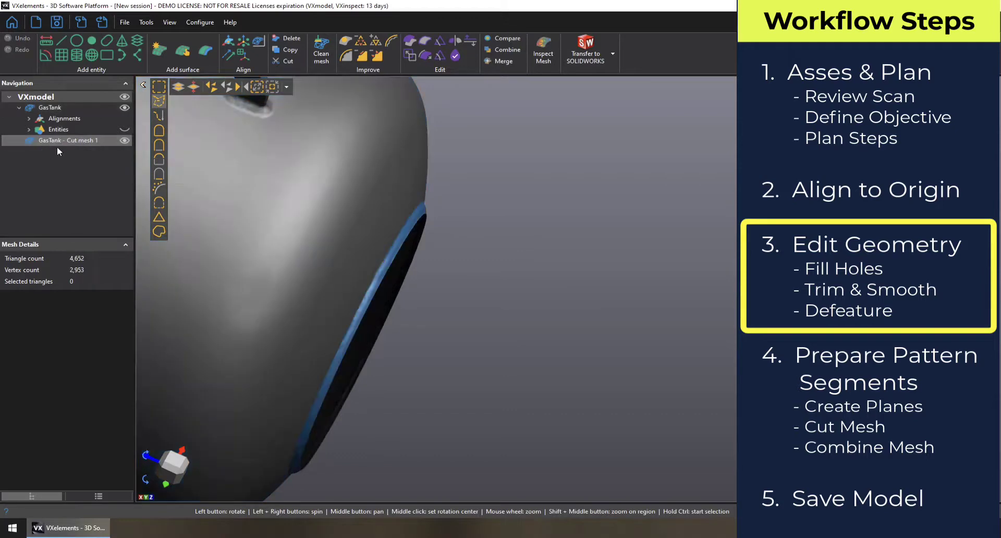
right_click(50, 139)
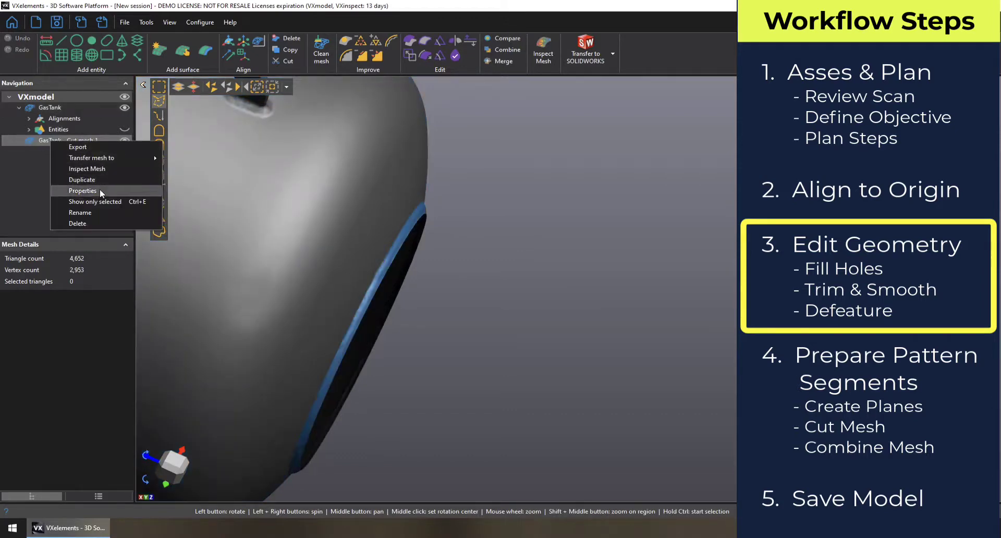
click(97, 223)
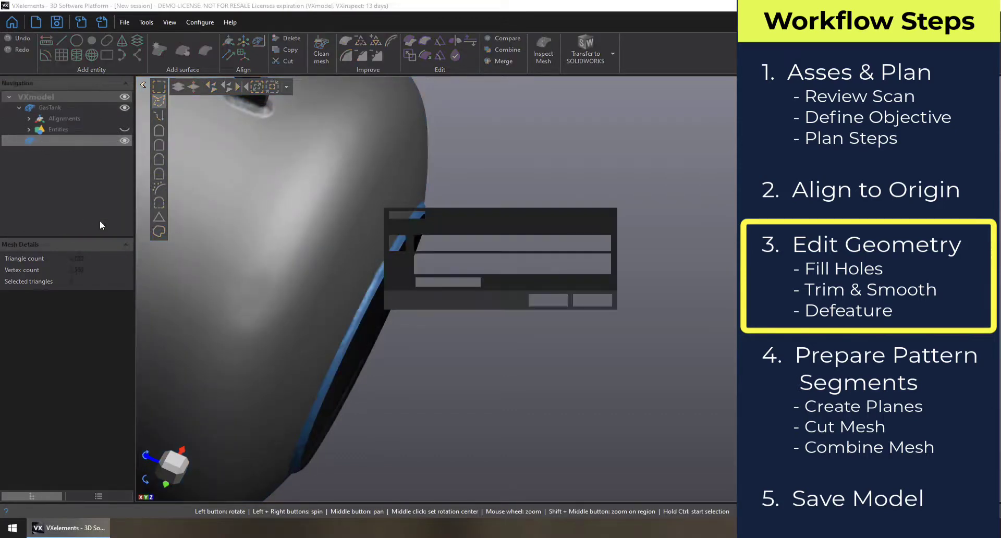
click(545, 302)
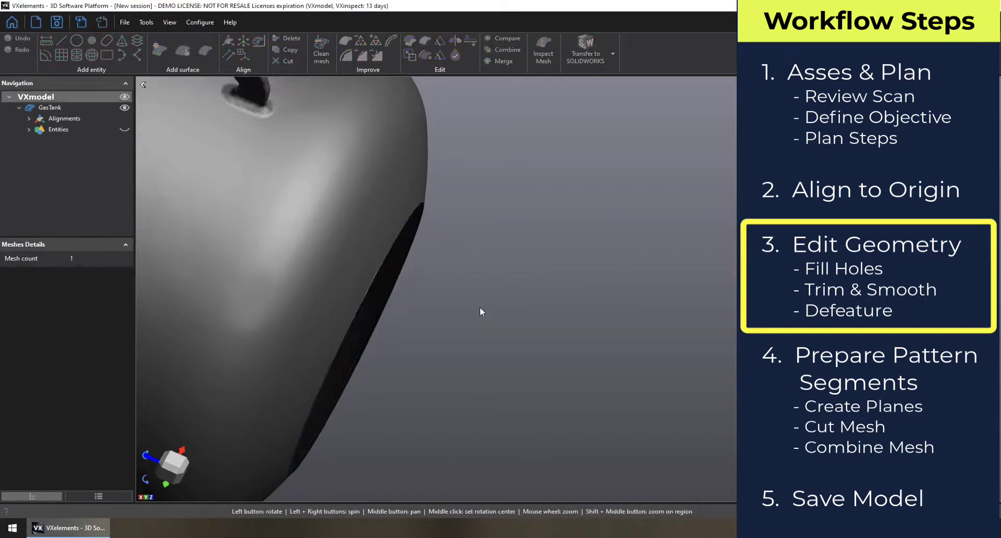
click(54, 108)
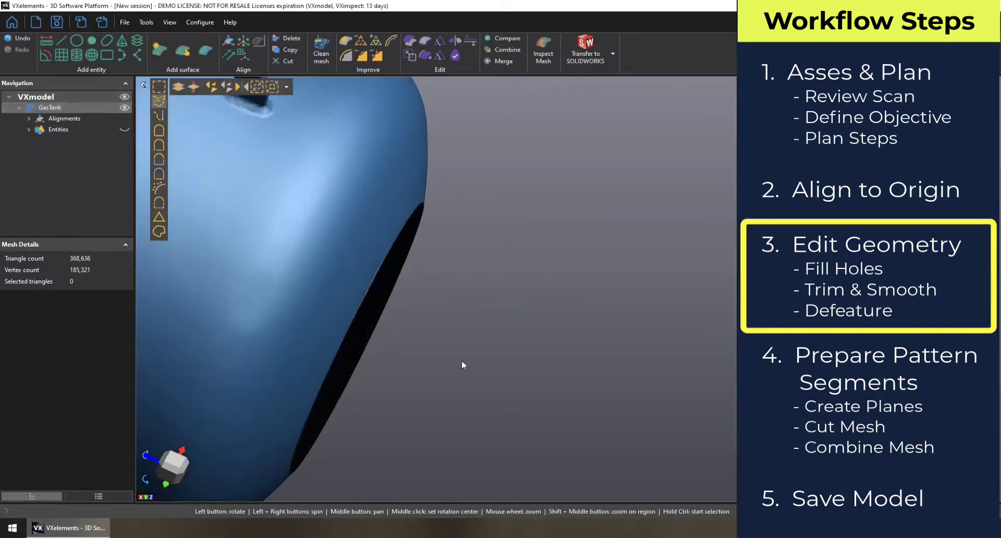
drag(476, 280, 389, 146)
scroll(490, 294, up, 10)
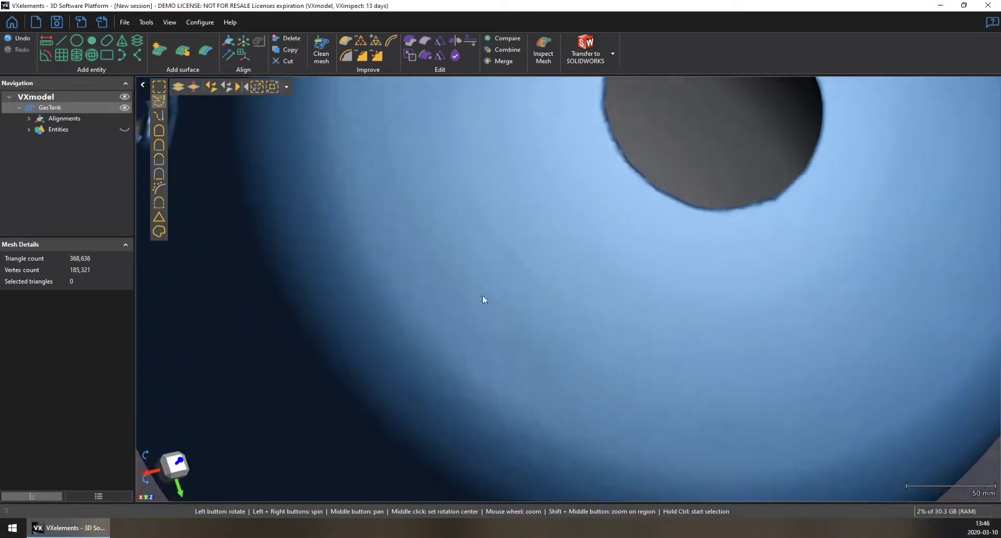
scroll(483, 300, down, 10)
drag(715, 197, 674, 232)
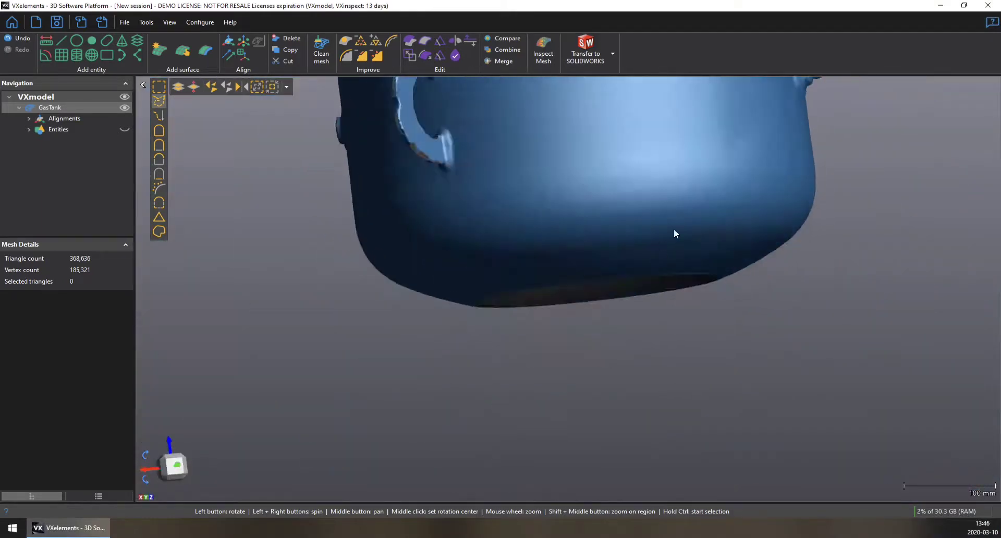
middle_drag(675, 233, 709, 428)
drag(709, 427, 709, 300)
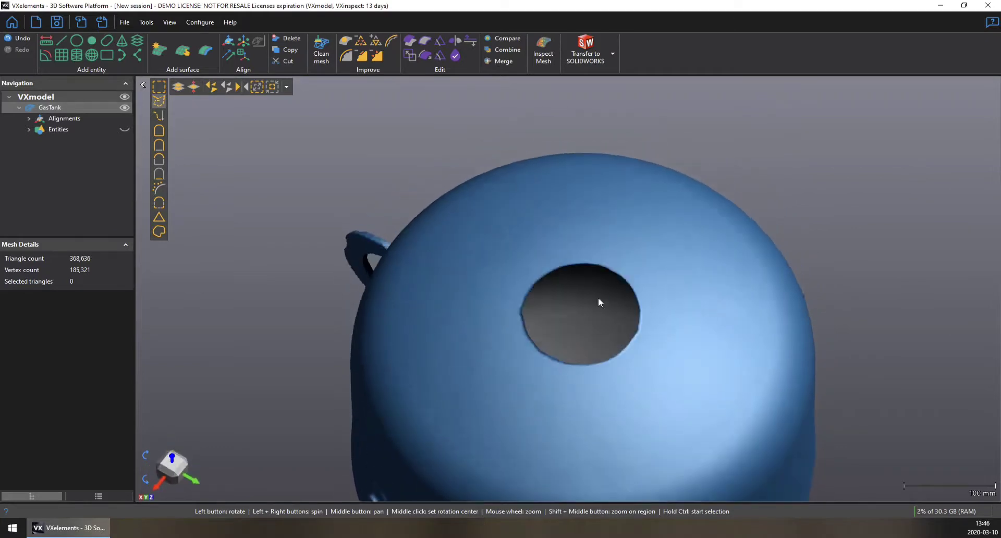
scroll(598, 297, up, 5)
drag(545, 269, 569, 305)
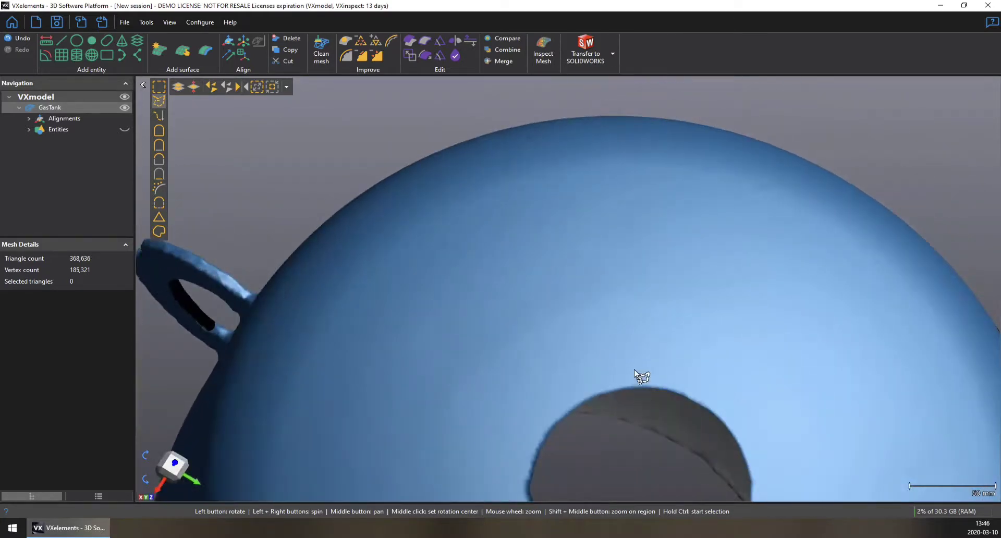
mouse_move(634, 411)
mouse_down()
mouse_move(599, 162)
mouse_move(511, 268)
mouse_up()
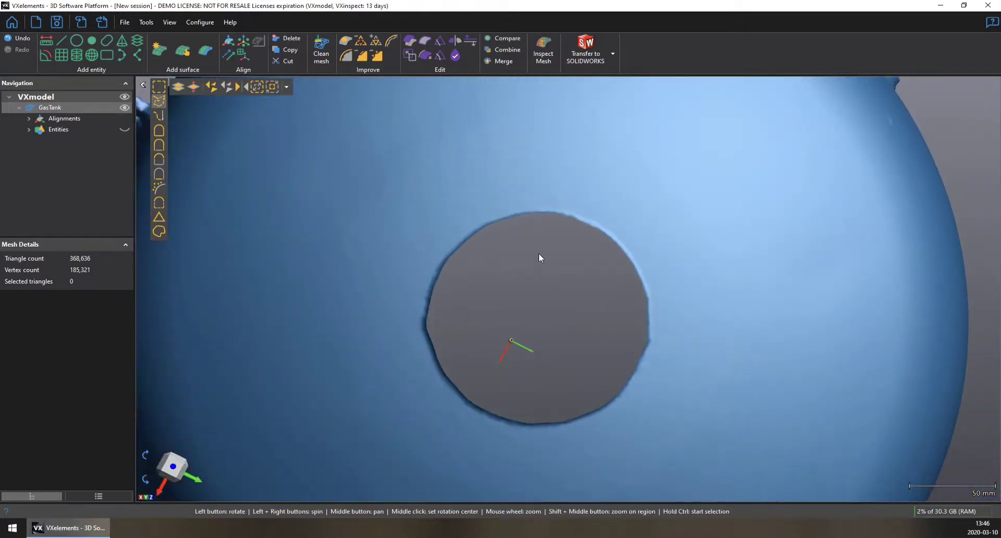
Start Edit boundary on GasTank and select the filler hole's edge (1 of 13 boundaries).
click(392, 41)
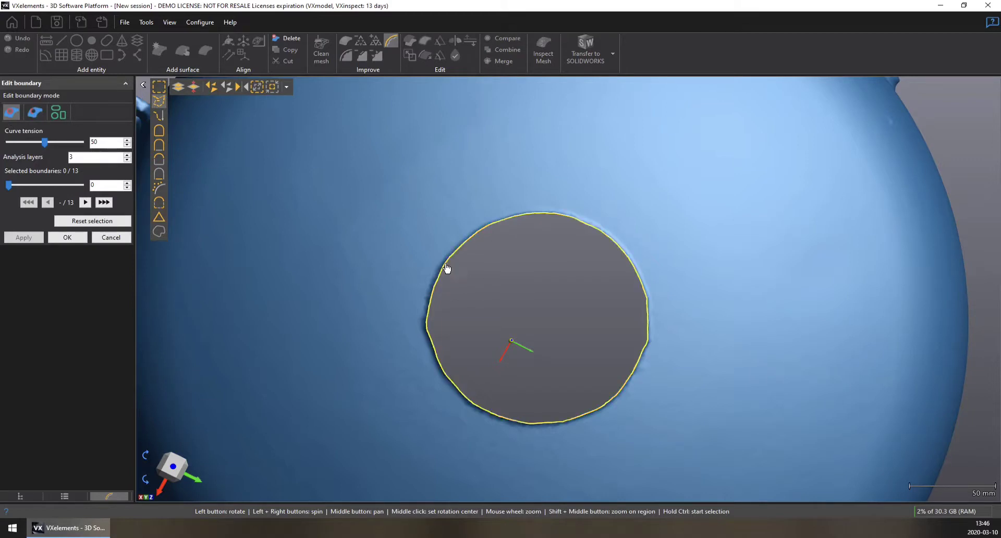
click(450, 267)
scroll(570, 418, up, 8)
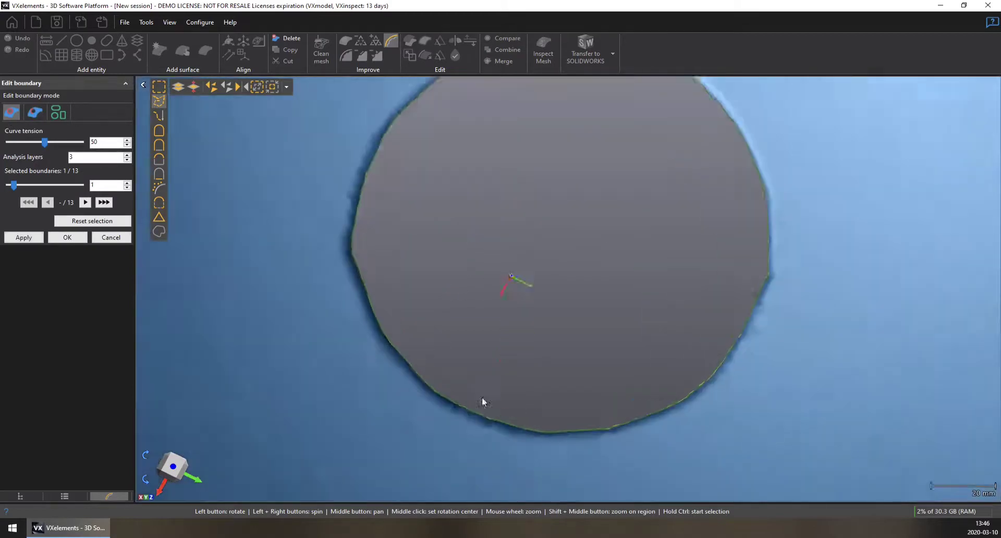
scroll(339, 182, down, 3)
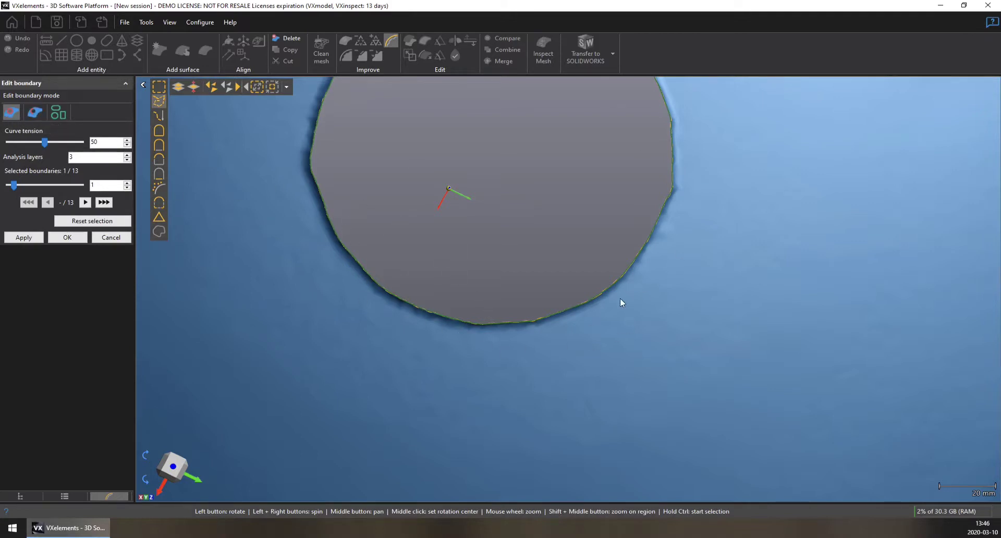
Use Fit to boundary with Circle entity type to round off the filler hole's edge.
click(59, 112)
scroll(432, 179, down, 5)
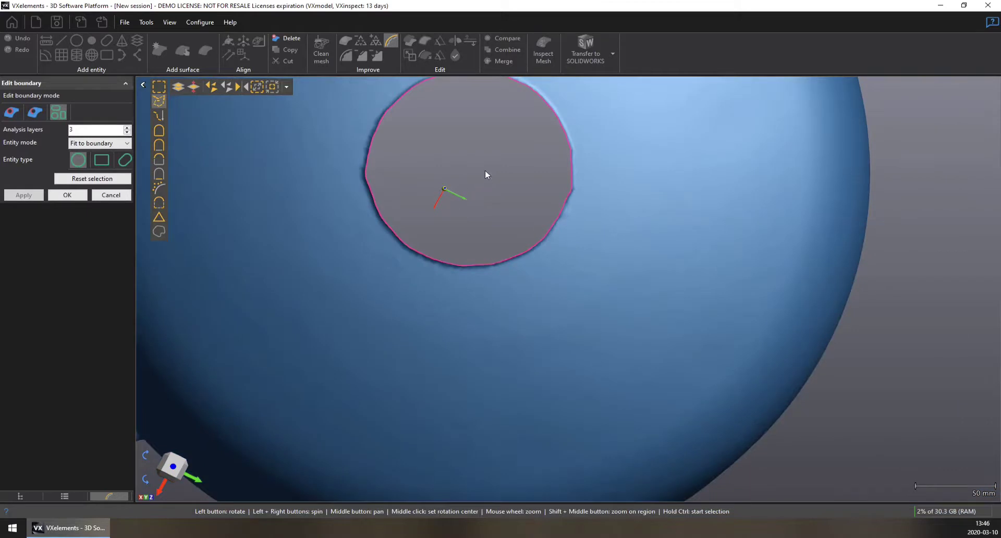
middle_drag(486, 175, 433, 292)
scroll(433, 287, up, 5)
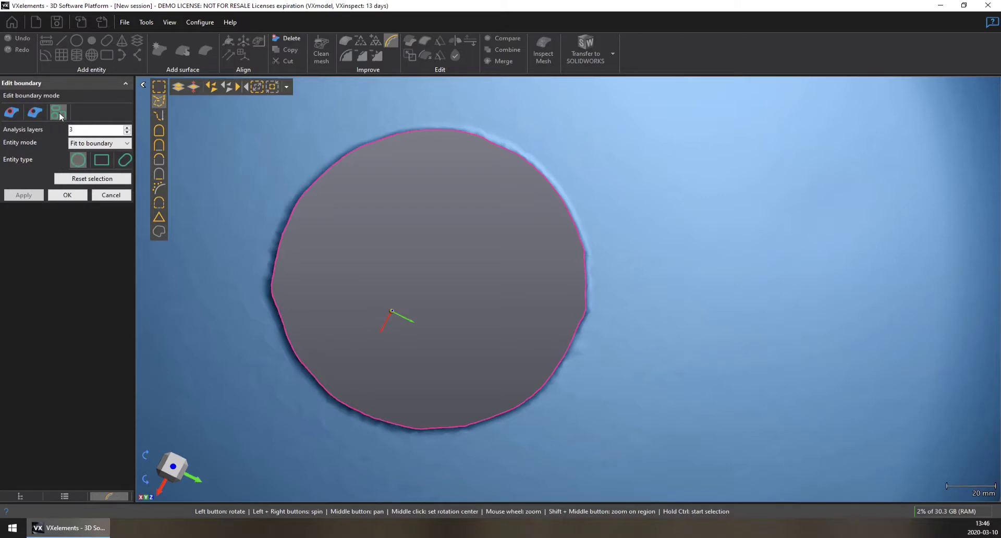
click(77, 162)
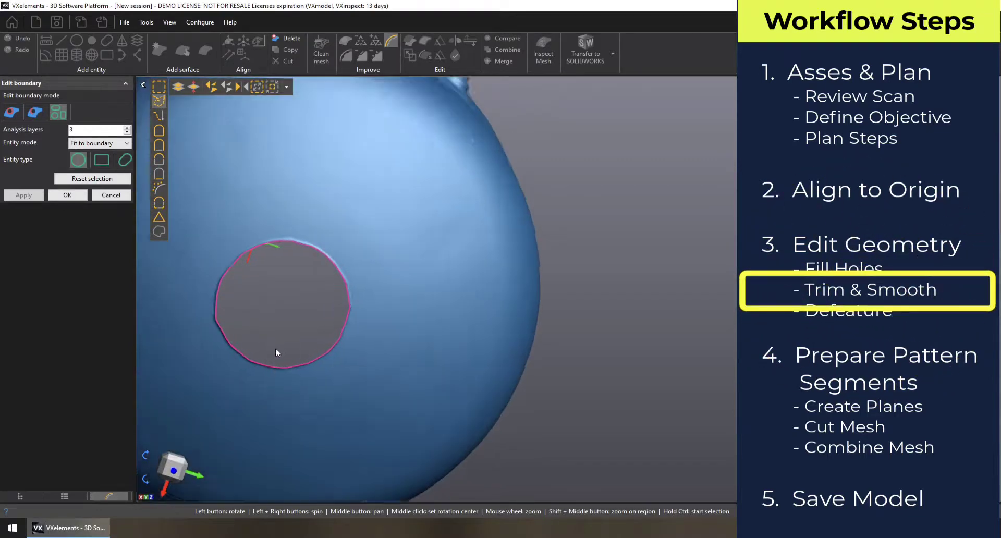
scroll(276, 353, up, 4)
drag(232, 260, 436, 201)
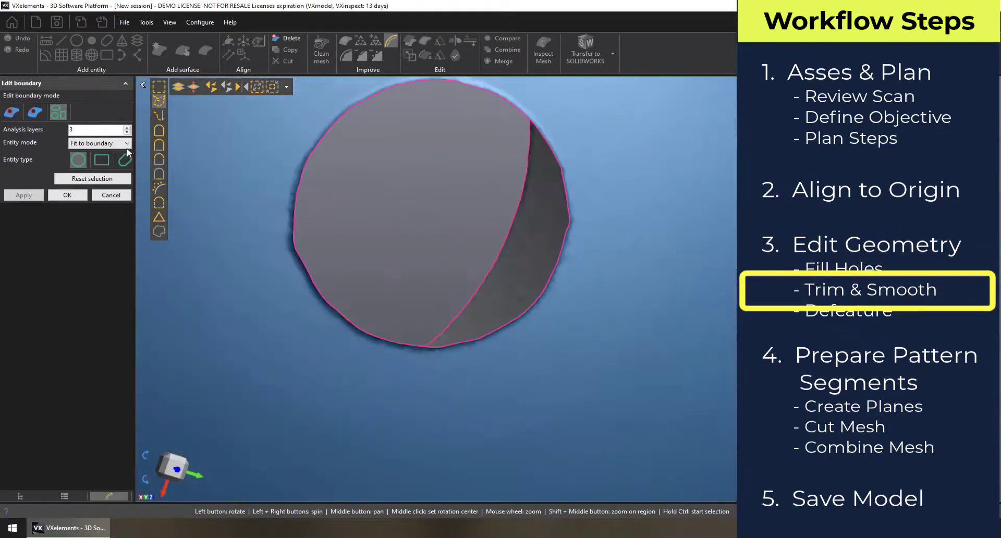
click(296, 256)
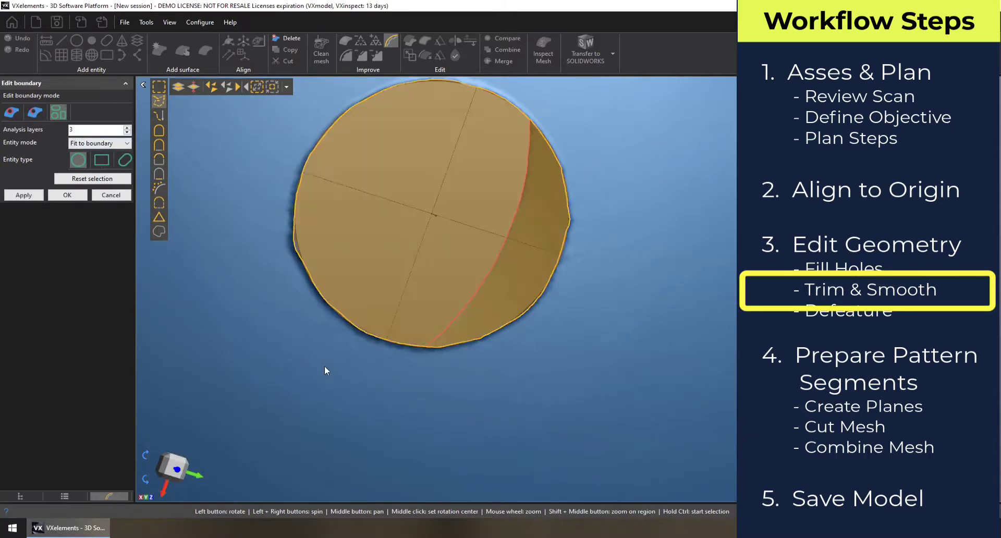
drag(347, 318, 342, 317)
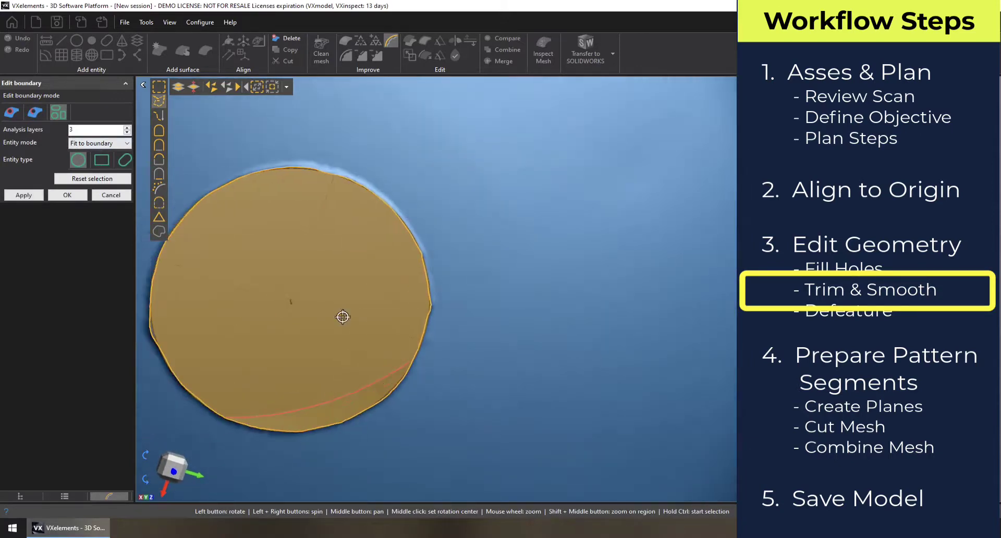
click(32, 197)
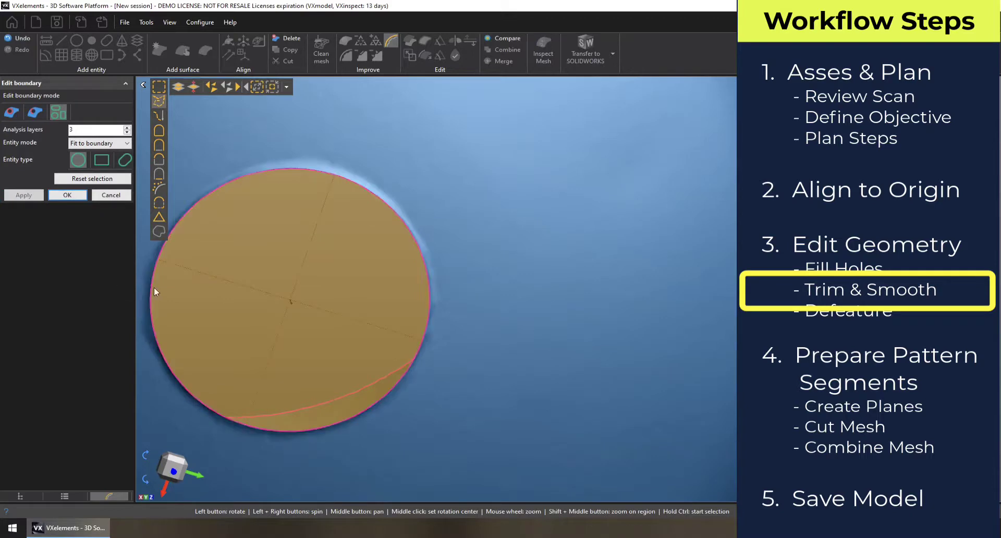
Fit a circle to the open end's outer rim boundary as well.
drag(280, 308, 284, 312)
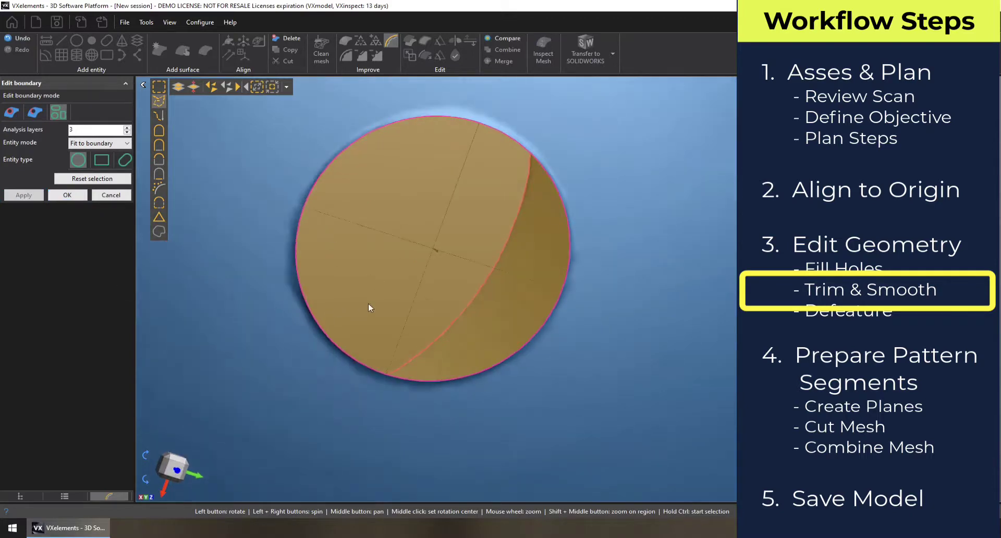
scroll(375, 307, down, 3)
drag(314, 266, 395, 294)
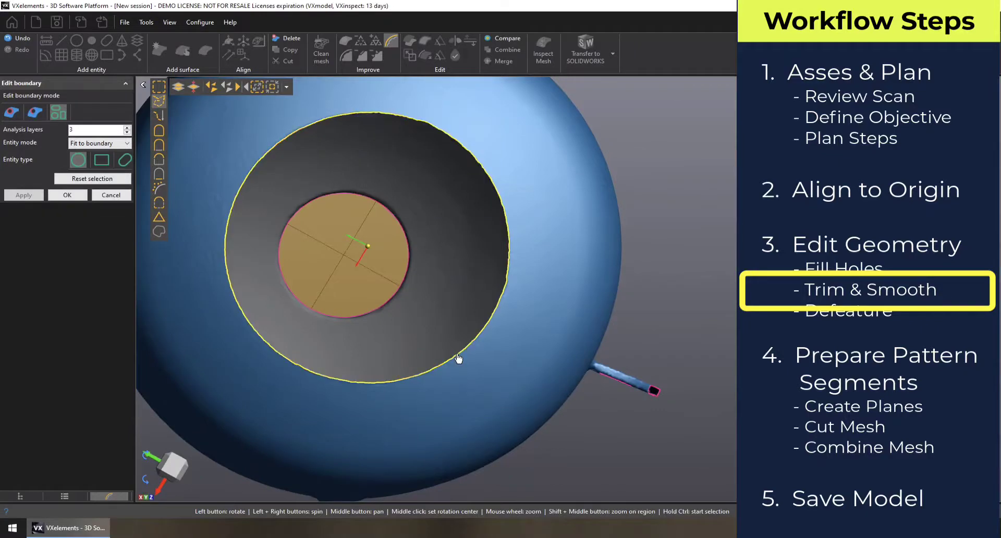
click(458, 361)
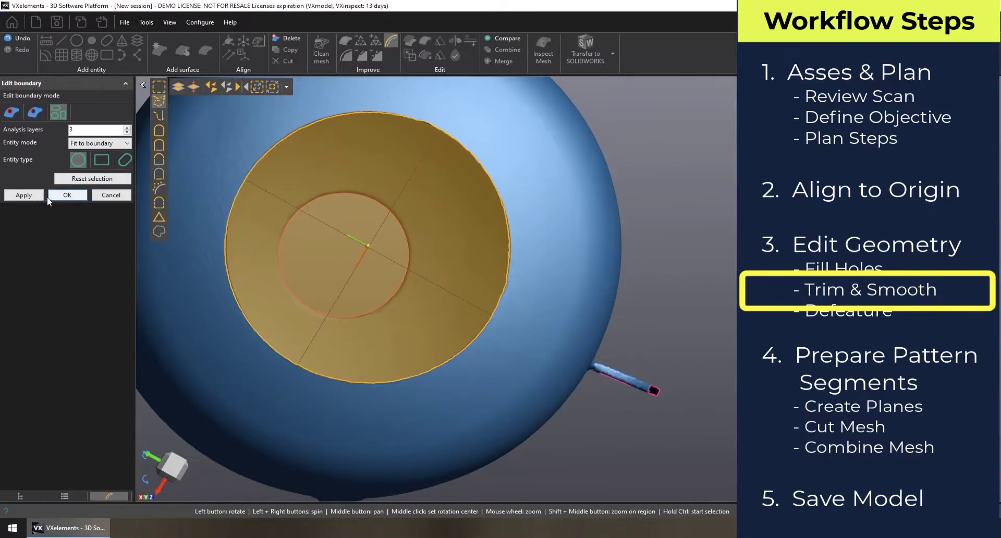
click(24, 195)
Confirm the boundary edits with OK and orbit to the handle on the tank's side.
click(65, 195)
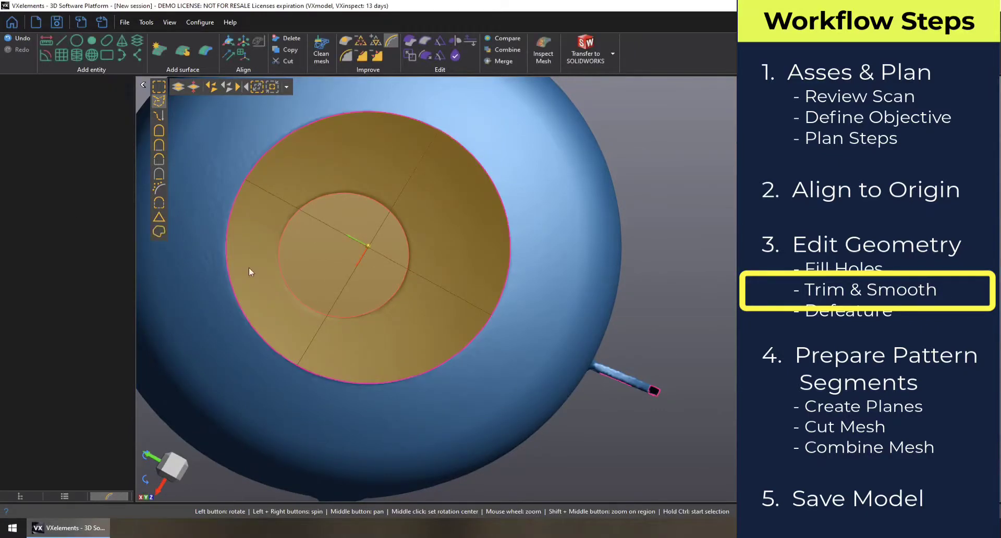
drag(367, 214, 359, 174)
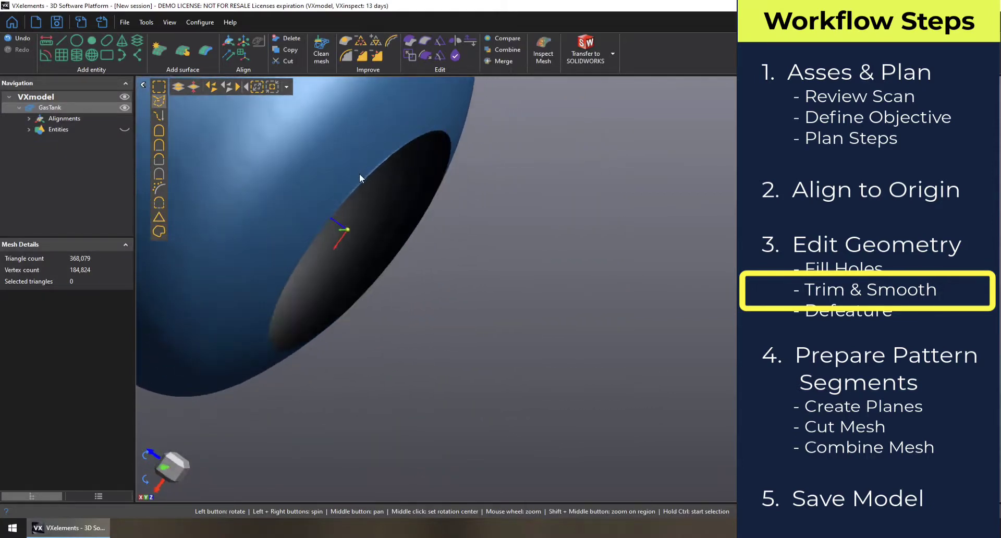
scroll(359, 173, up, 5)
scroll(351, 212, down, 5)
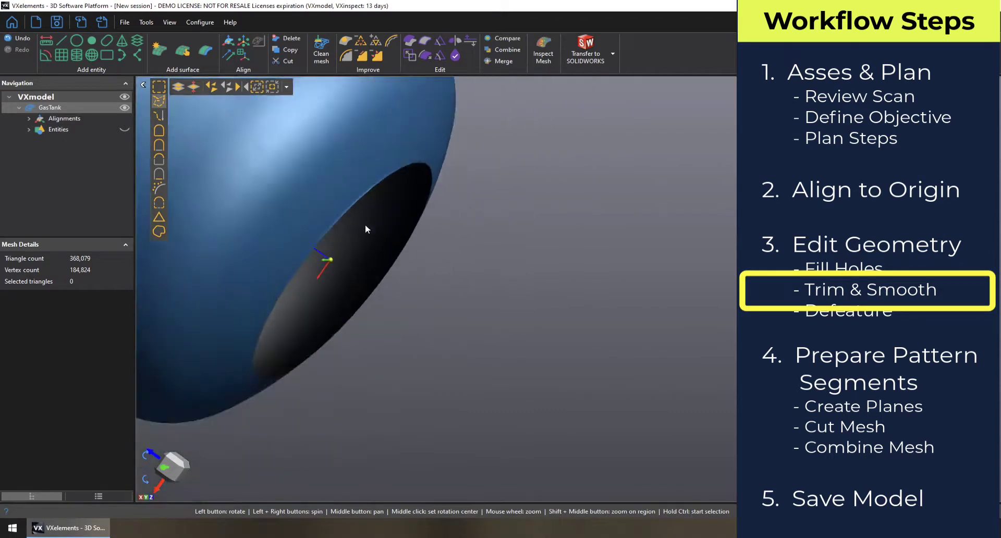
drag(365, 223, 532, 318)
scroll(347, 302, down, 5)
scroll(532, 318, up, 5)
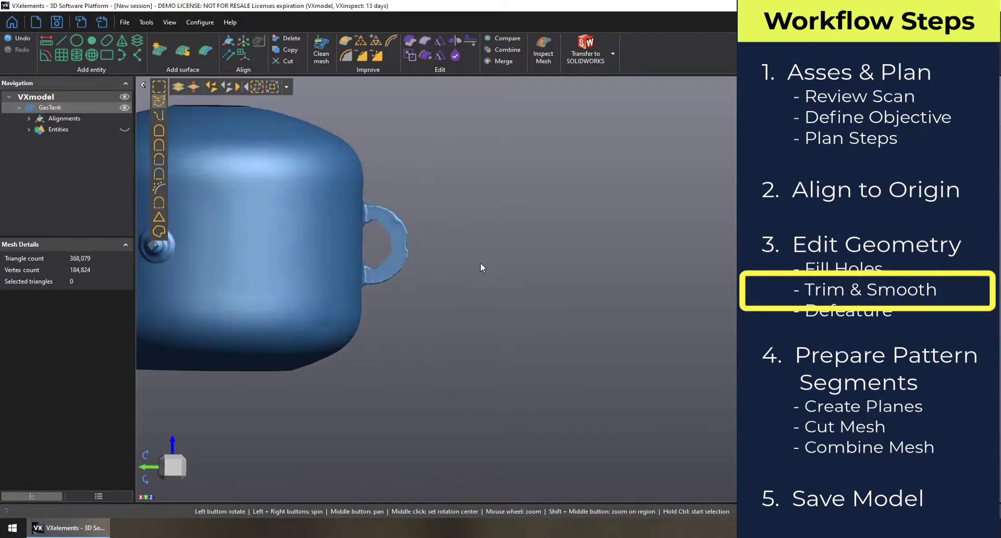
mouse_move(400, 187)
mouse_down()
mouse_move(389, 199)
mouse_move(402, 177)
mouse_move(394, 182)
mouse_up()
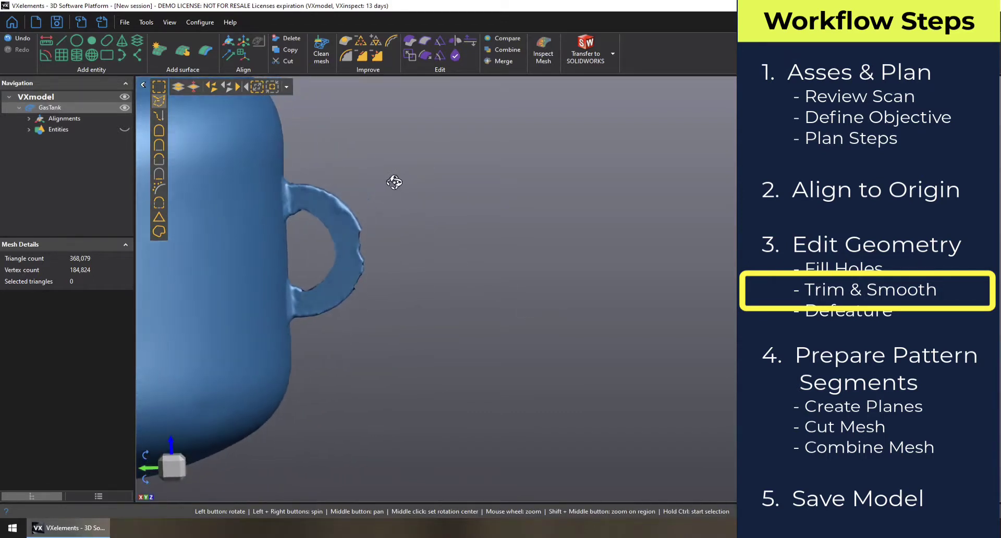
scroll(324, 266, up, 5)
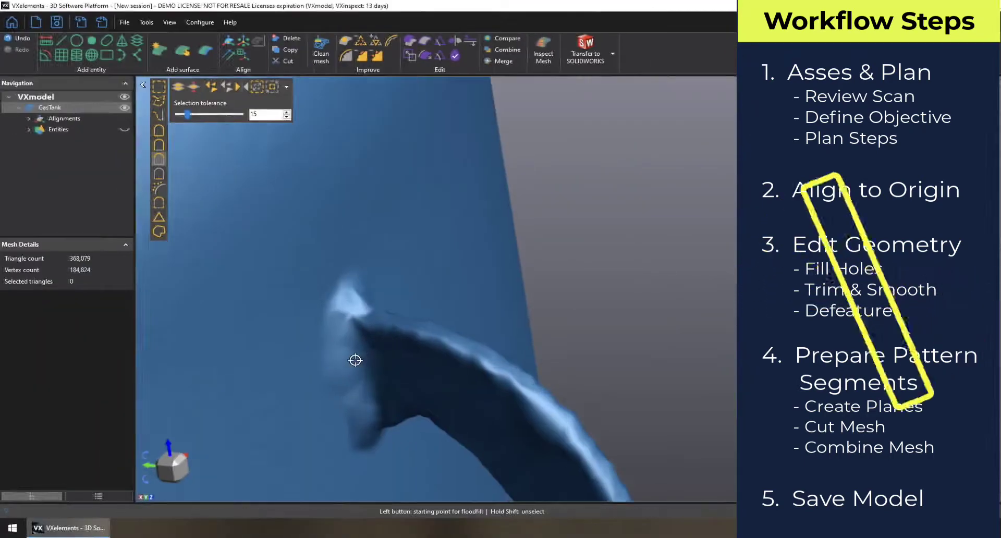
Select and delete the surface patch at the handle's base and the adjacent rim triangles.
click(372, 357)
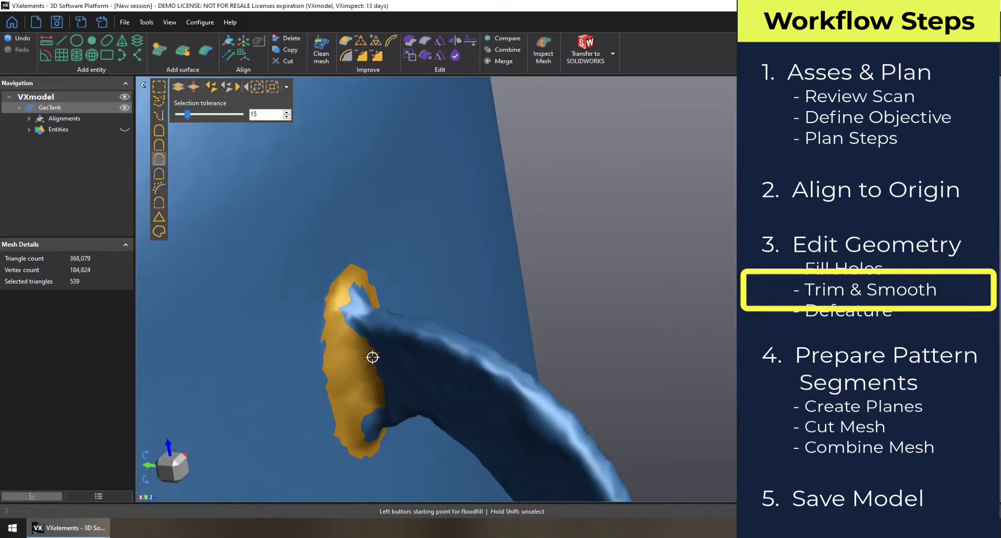
drag(372, 357, 399, 393)
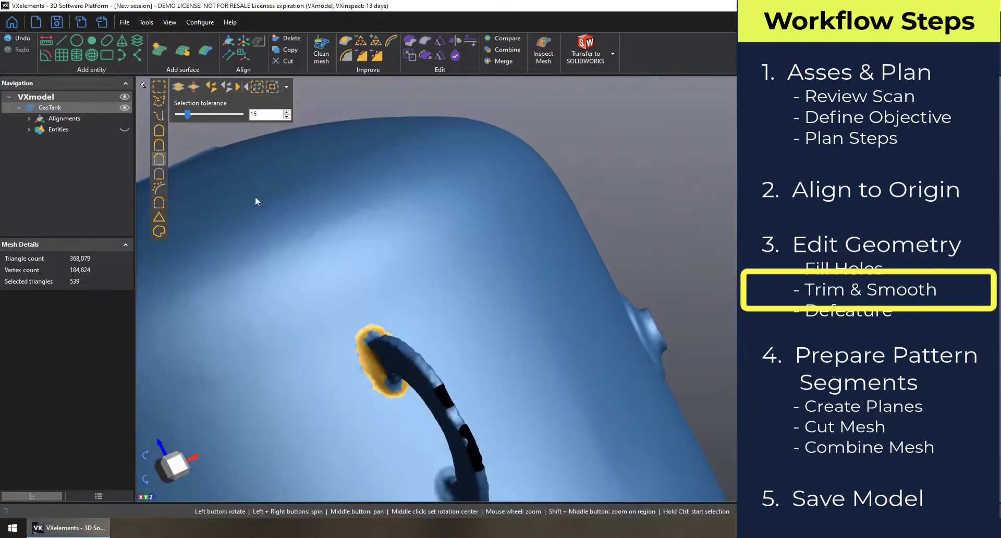
drag(320, 119, 314, 324)
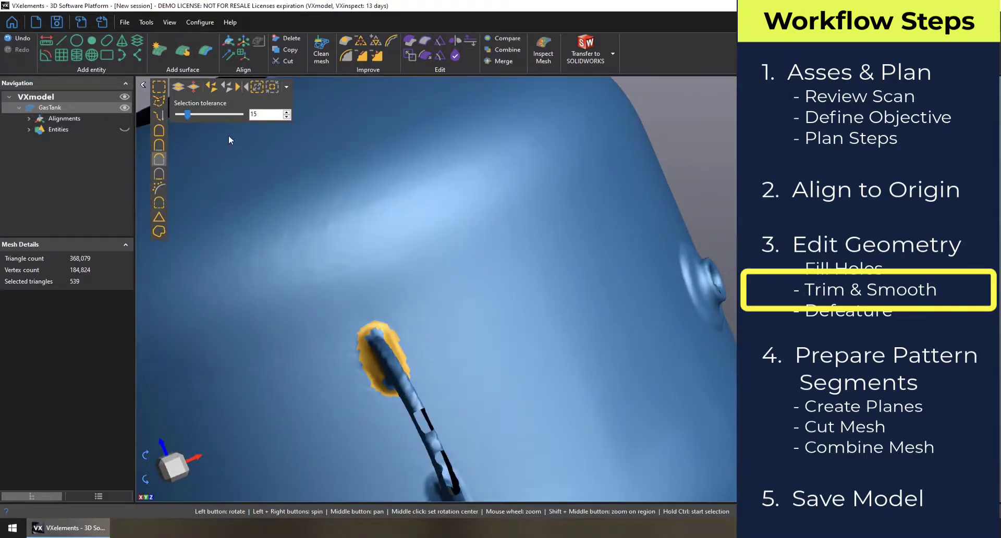
key(Delete)
scroll(434, 427, down, 5)
scroll(399, 381, up, 8)
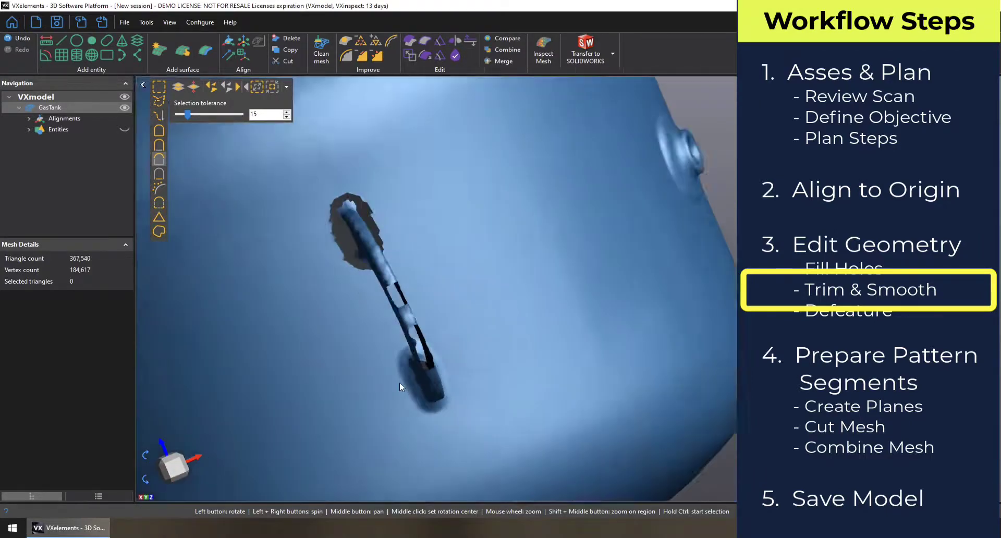
ctrl+click(420, 392)
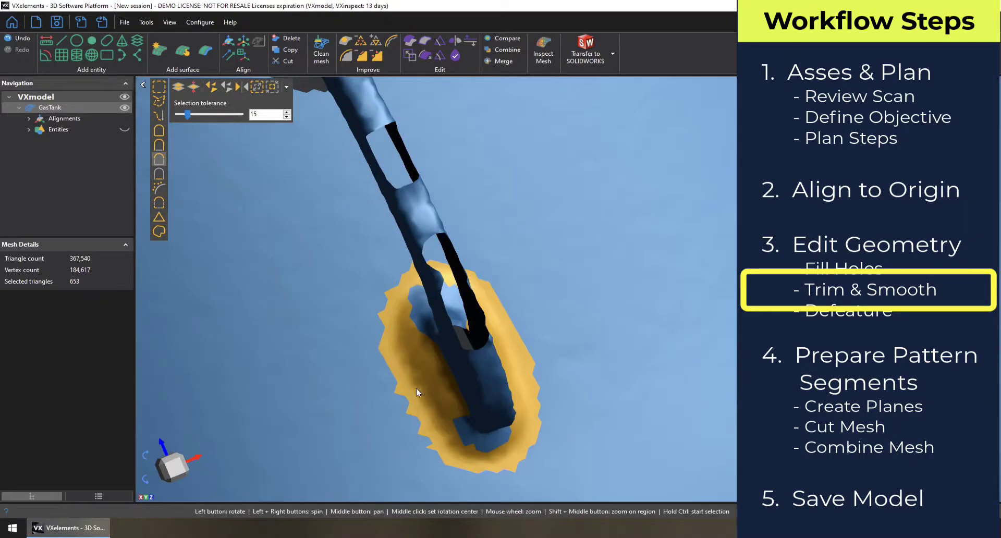
drag(416, 387, 415, 387)
key(Delete)
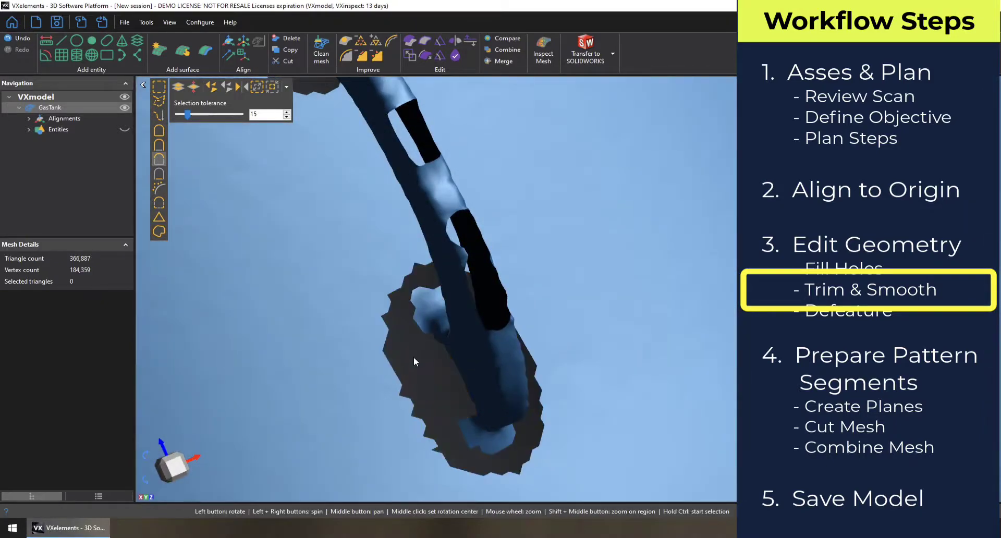
Select and delete the triangles around the handle's other end.
drag(390, 349, 483, 245)
scroll(460, 194, down, 5)
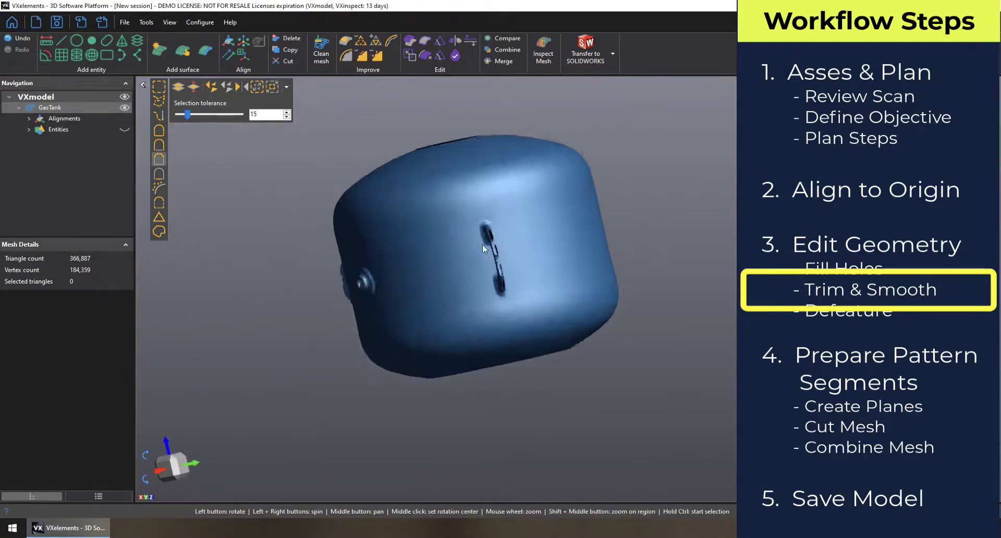
scroll(476, 189, up, 5)
scroll(476, 191, up, 3)
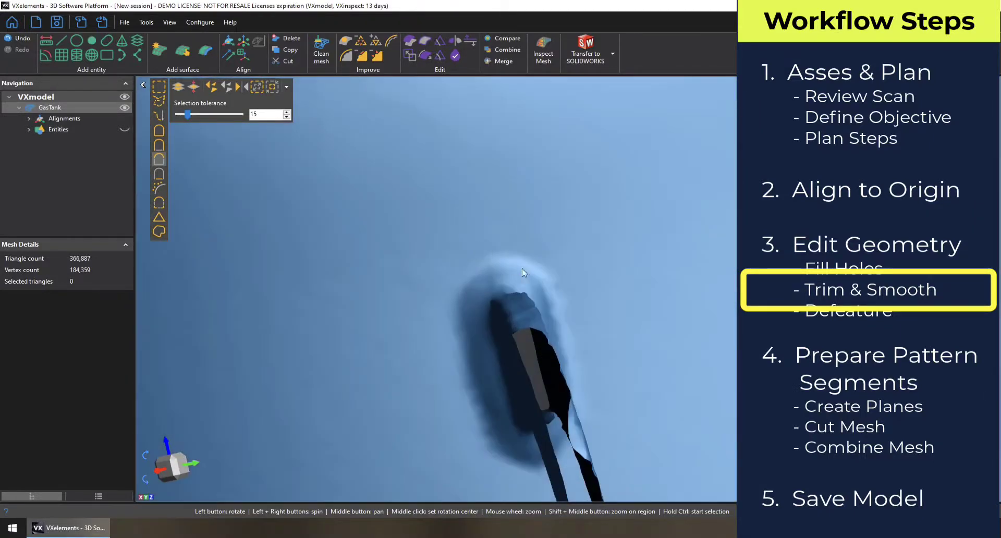
click(478, 308)
drag(487, 364, 461, 346)
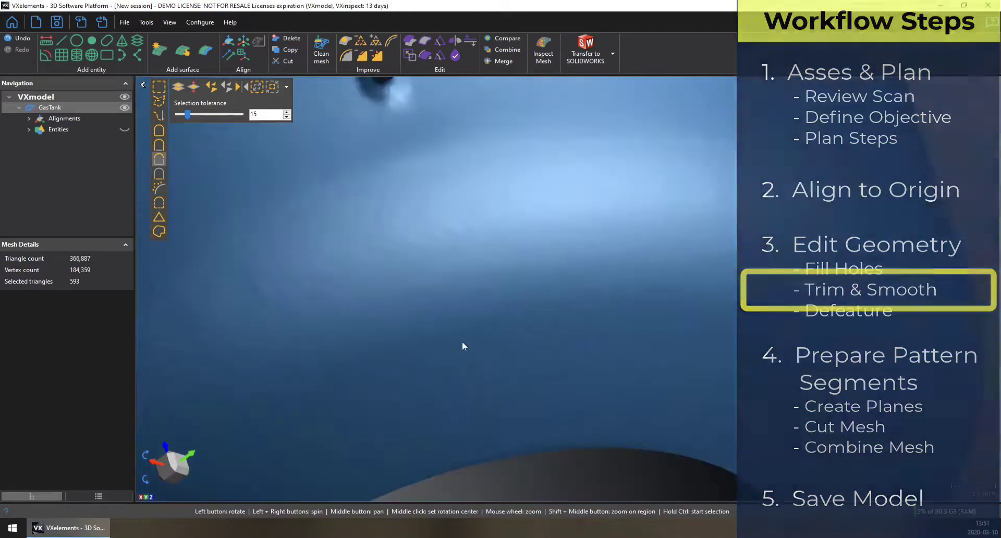
scroll(462, 347, down, 5)
drag(406, 174, 410, 206)
scroll(430, 254, up, 4)
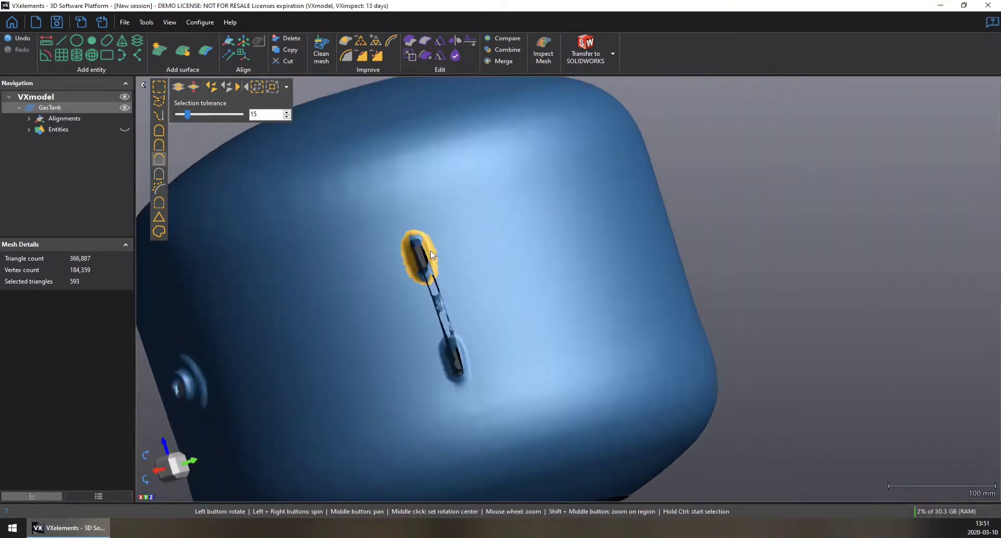
key(Delete)
Brush-select the remaining bottom of the handle base and delete it.
scroll(450, 361, up, 5)
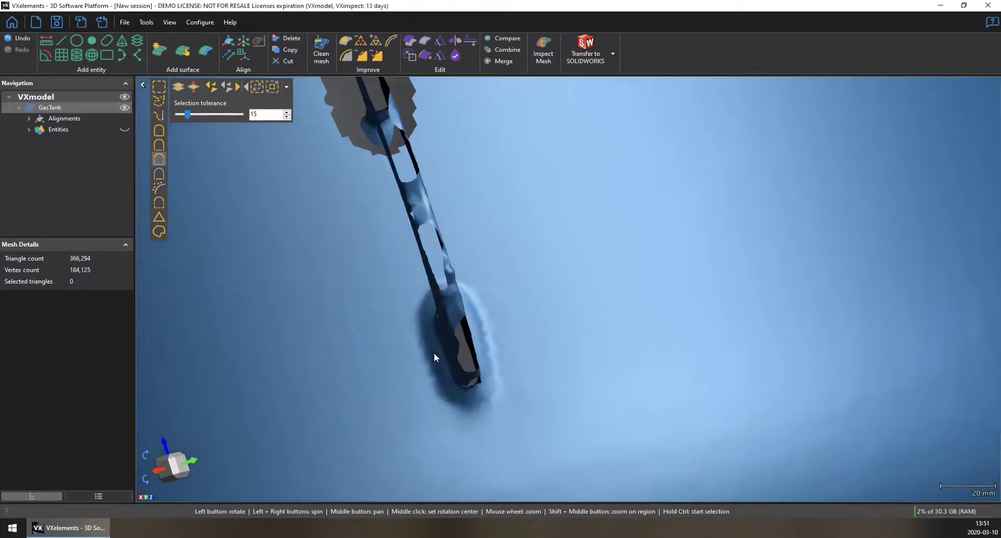
click(438, 351)
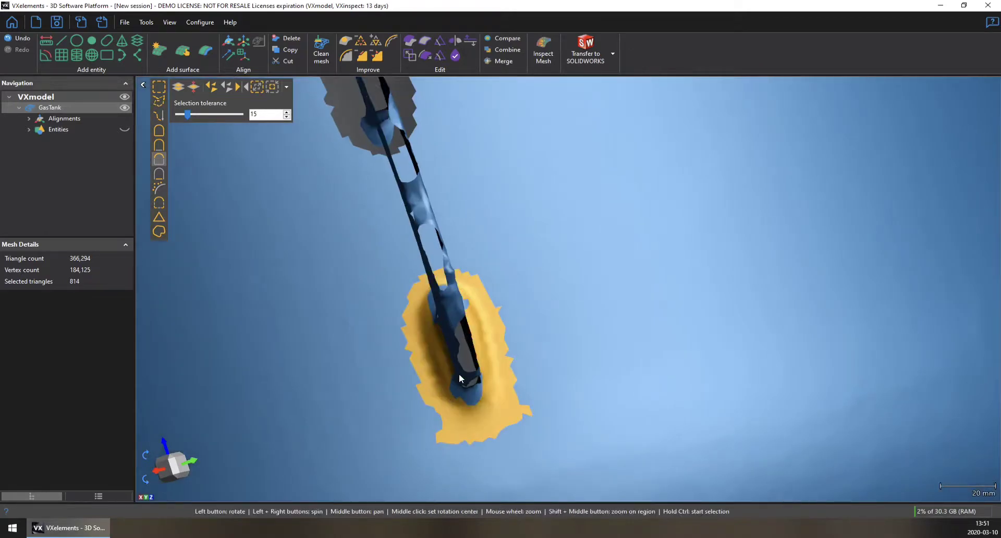
key(Escape)
drag(448, 321, 450, 327)
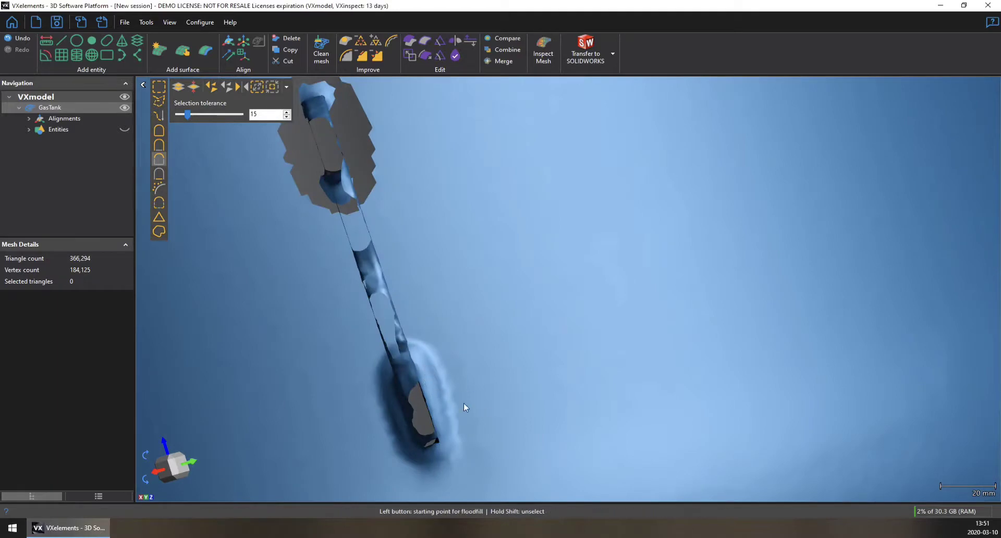
ctrl+click(435, 376)
key(Escape)
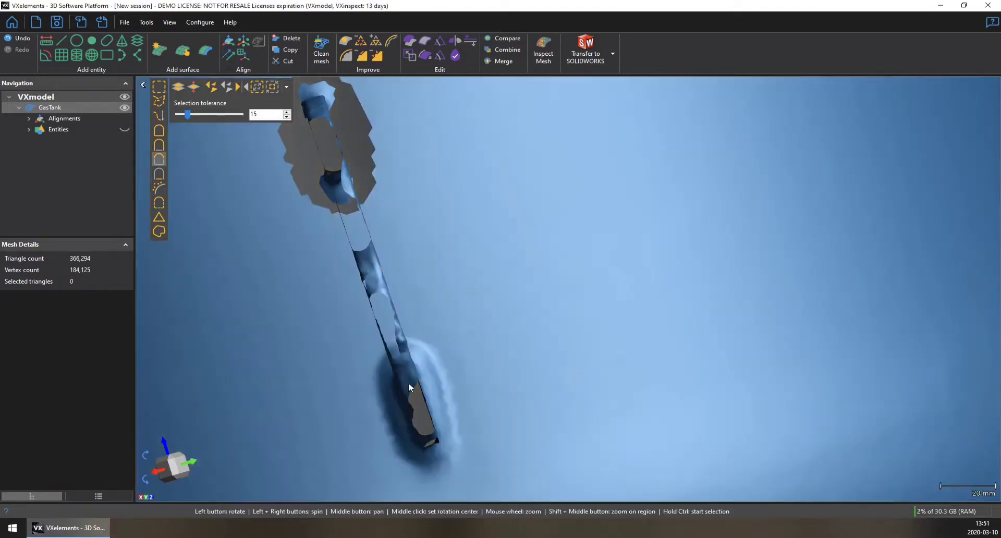
drag(408, 383, 411, 380)
key(ctrl)
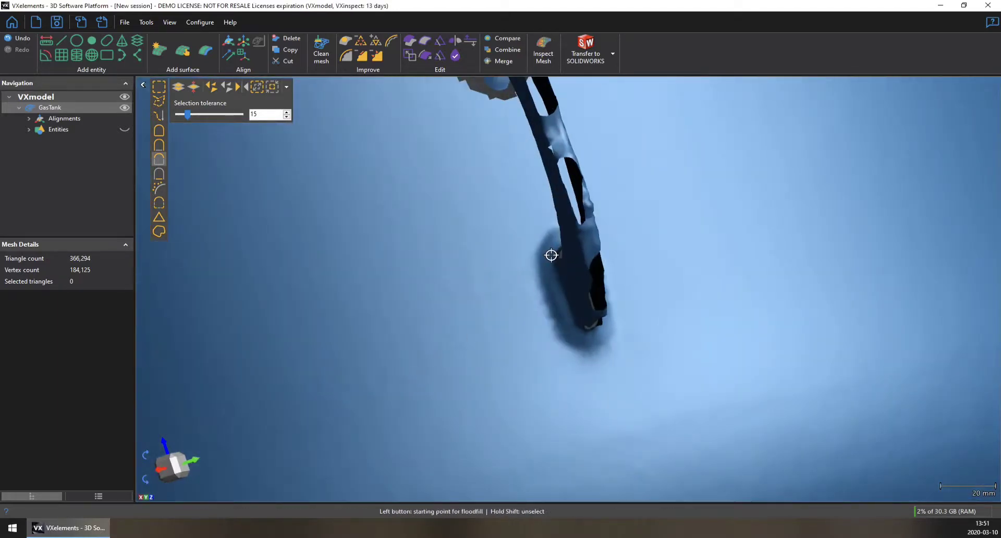
ctrl+click(549, 302)
drag(580, 315, 574, 320)
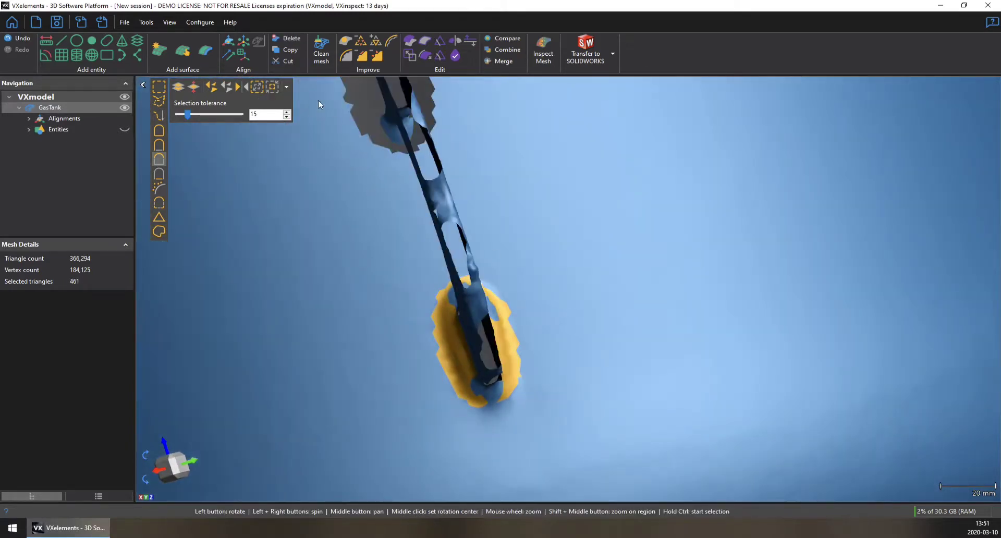
click(159, 115)
key(ctrl)
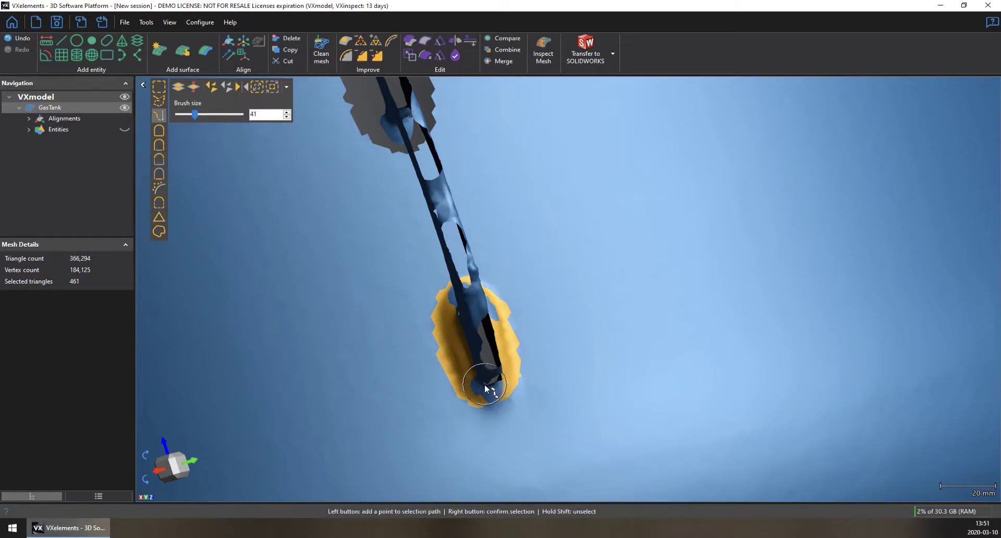
ctrl+drag(484, 384, 489, 383)
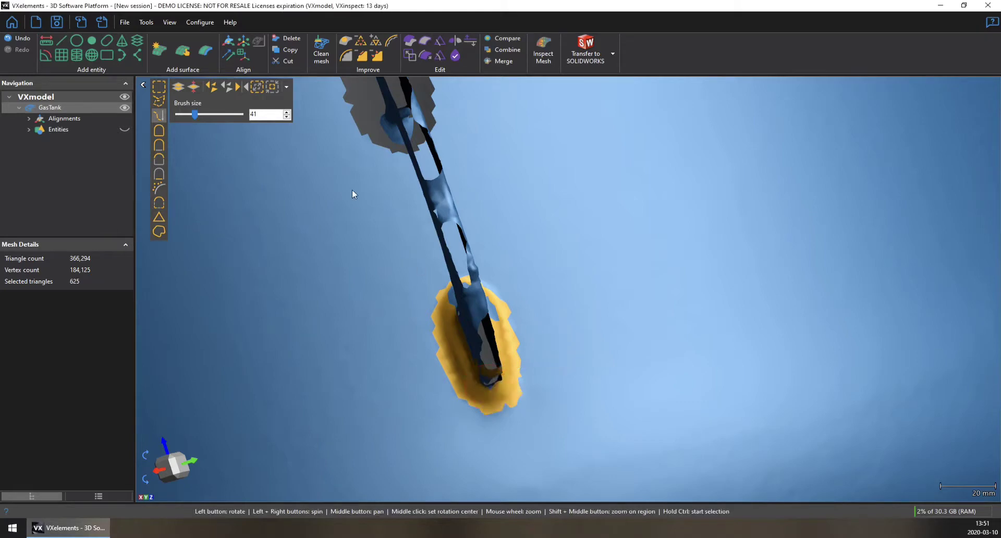
key(Delete)
Flood-fill select the tank body, invert the selection to the handles, and delete them.
drag(270, 185, 450, 264)
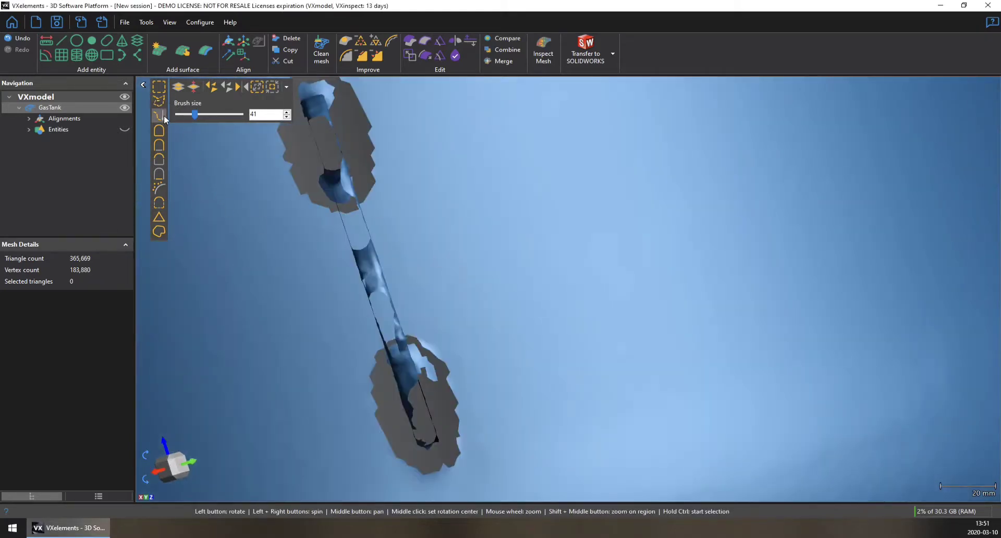
click(161, 130)
click(258, 270)
scroll(265, 260, down, 5)
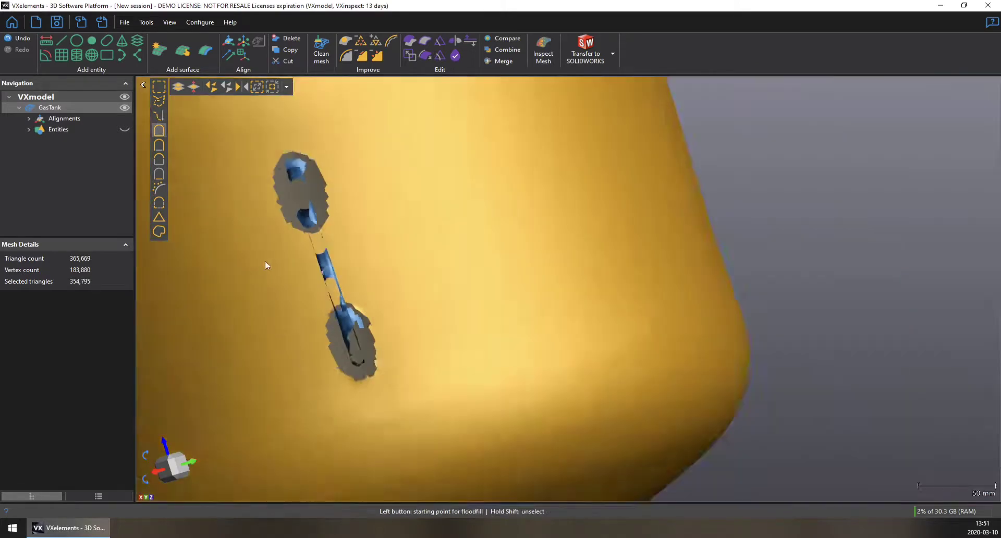
drag(259, 263, 283, 274)
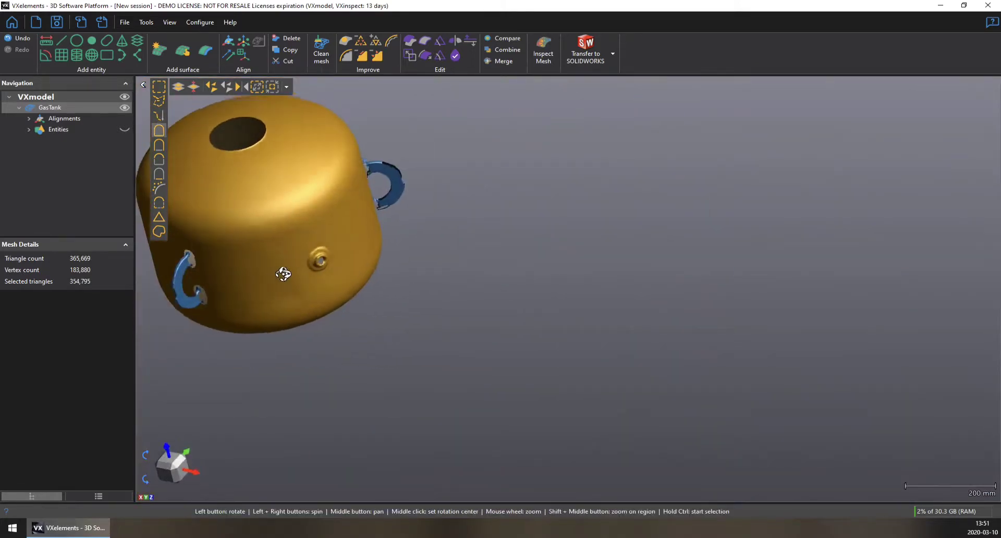
click(242, 87)
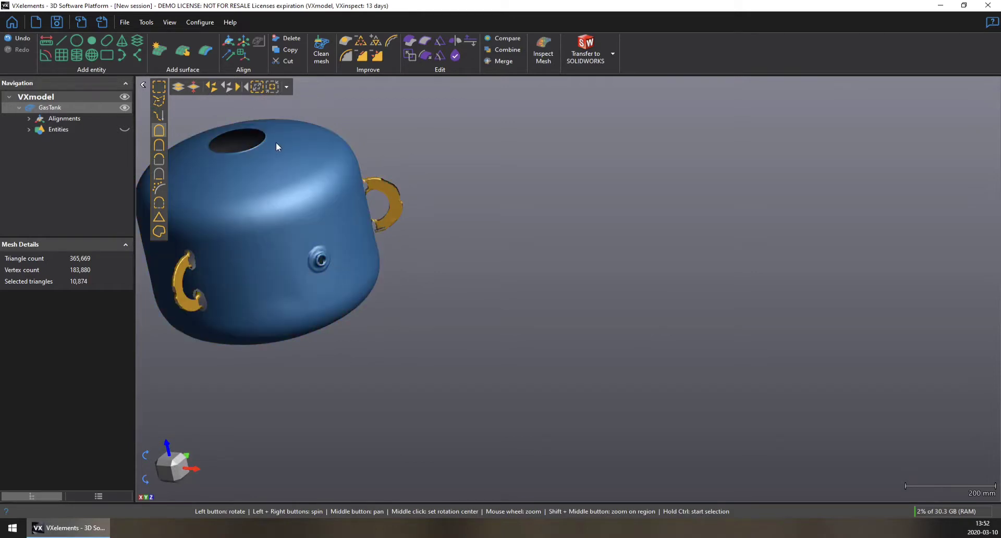
key(Delete)
drag(459, 218, 420, 240)
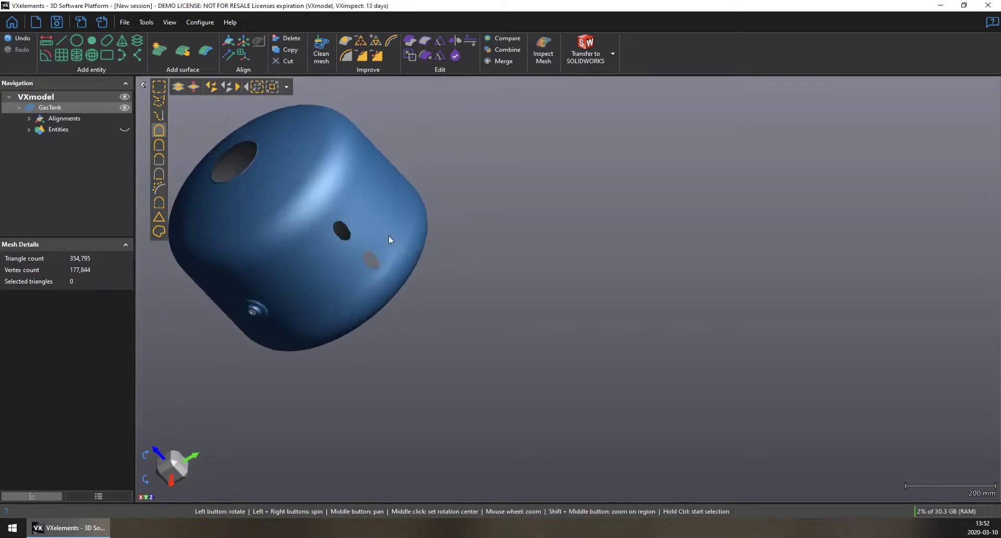
scroll(311, 215, up, 5)
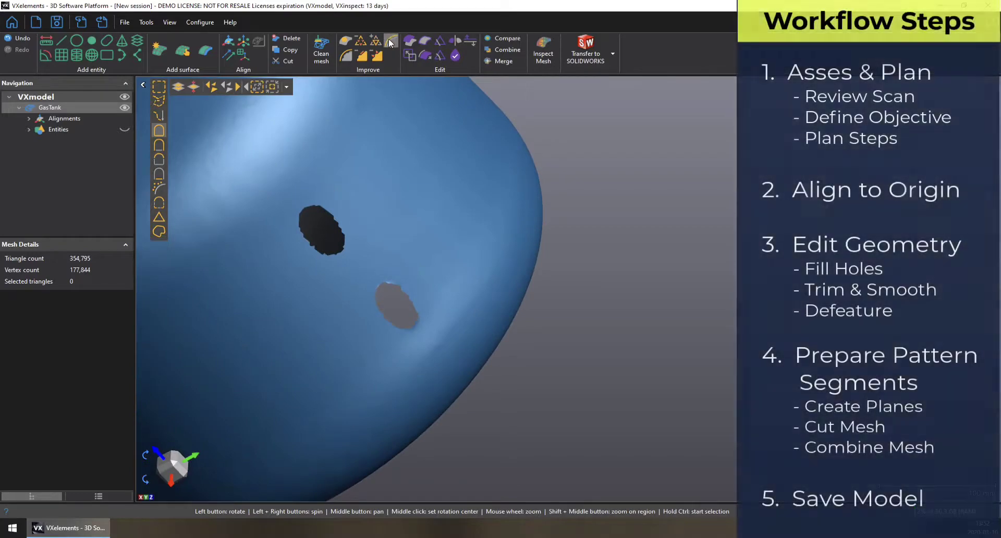
In Edit boundary's Fit to boundary mode, fit smooth slots to the first two jagged holes.
click(388, 39)
click(58, 112)
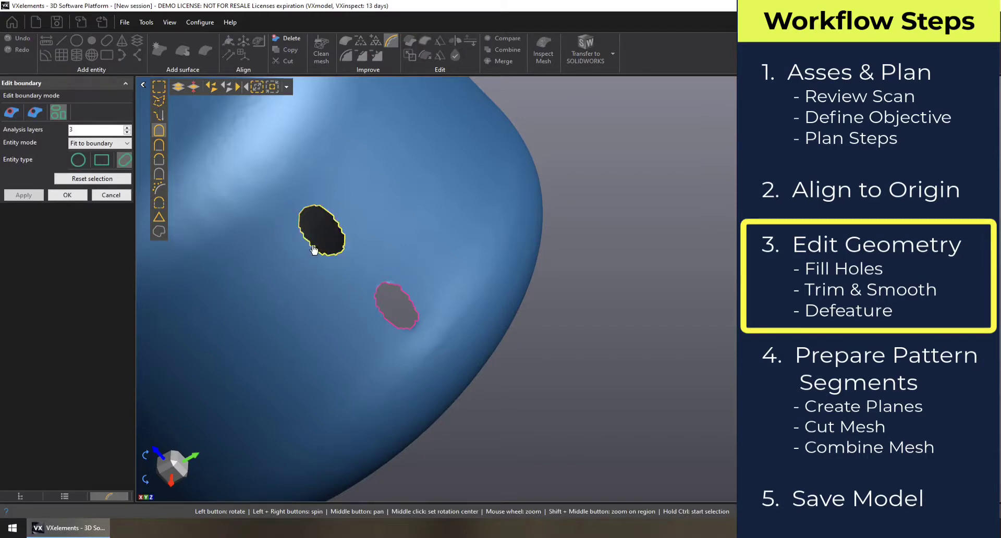
click(313, 249)
scroll(294, 266, up, 3)
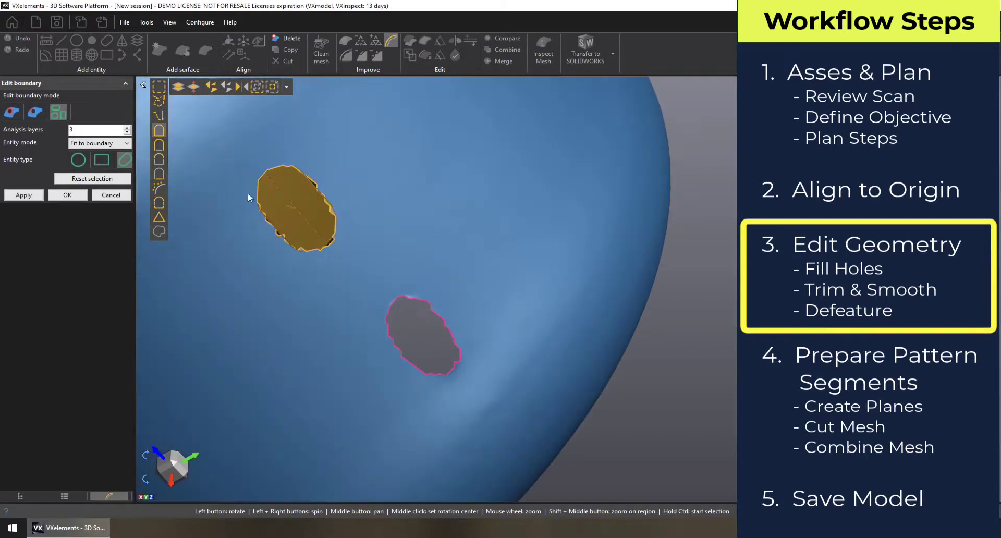
click(37, 201)
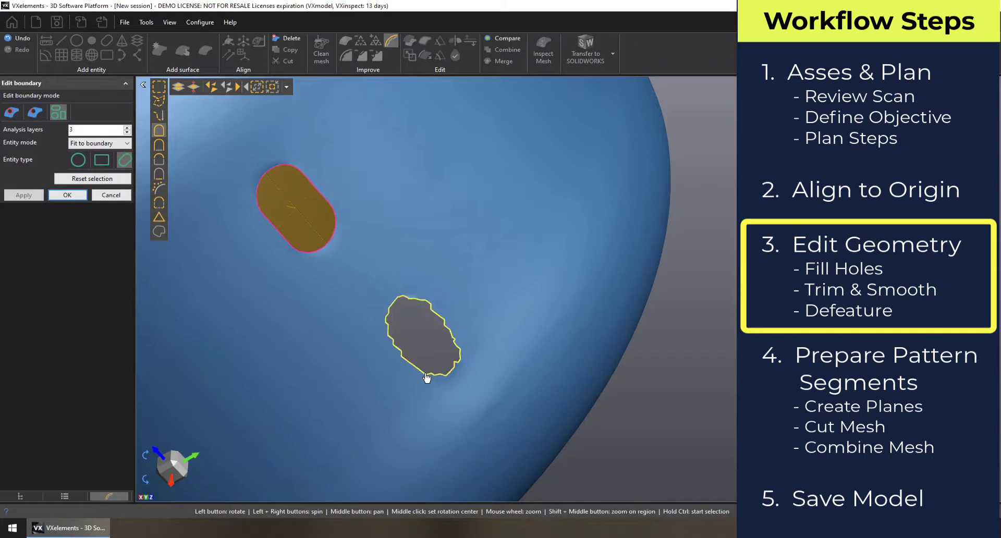
click(377, 362)
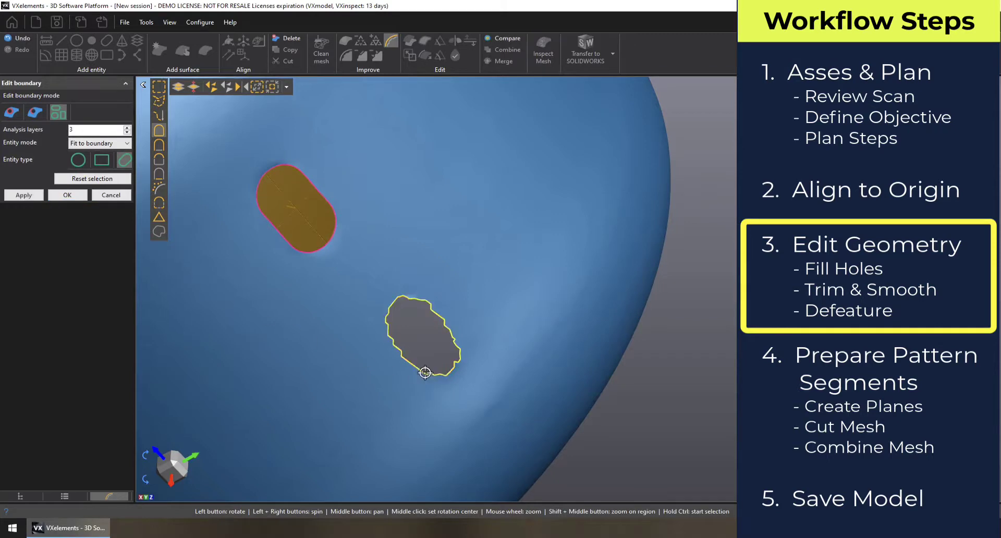
click(24, 195)
Fit slots to the remaining two holes and confirm the boundary edits with OK.
scroll(439, 298, down, 3)
scroll(440, 299, down, 3)
drag(460, 344, 292, 337)
scroll(332, 312, up, 2)
scroll(332, 311, down, 2)
scroll(258, 316, up, 5)
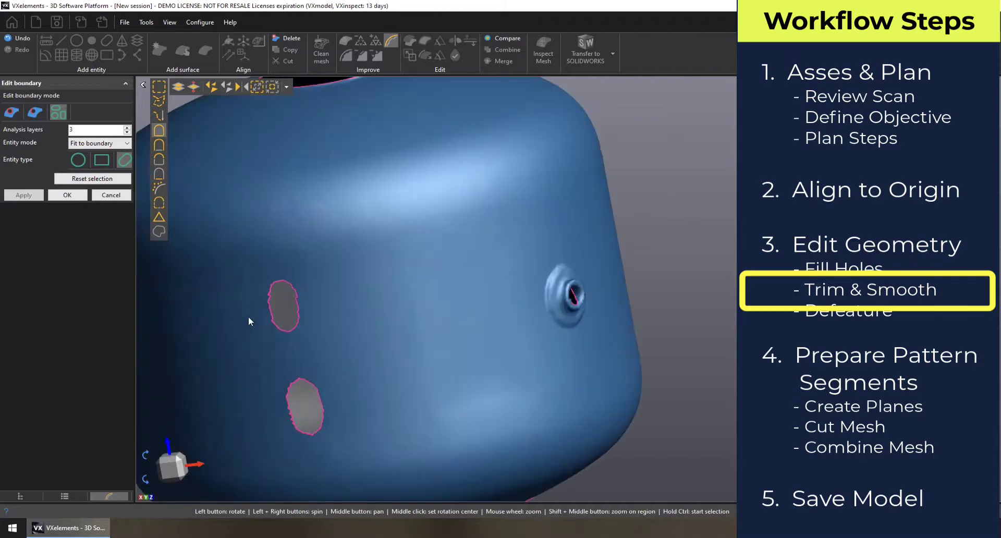
click(288, 317)
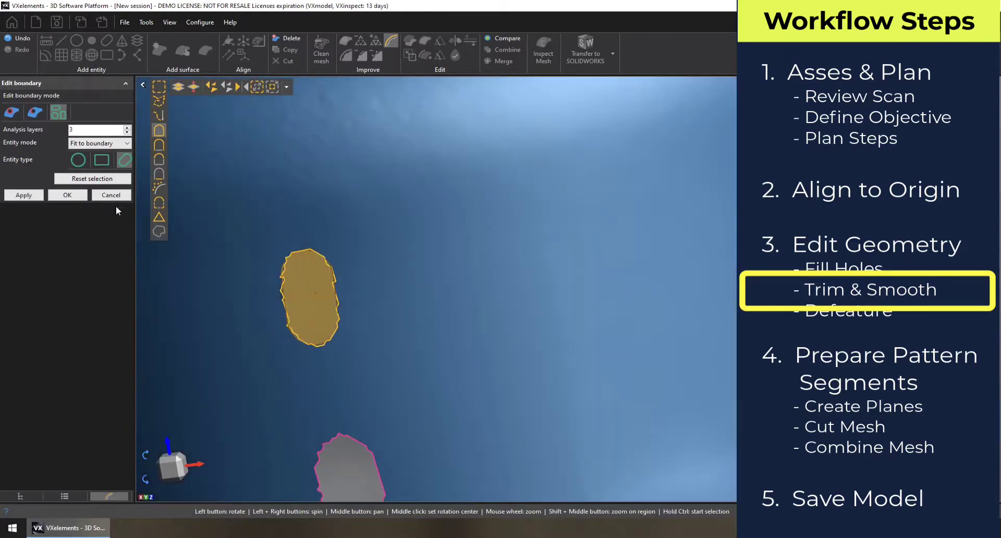
click(23, 195)
middle_drag(351, 375, 474, 286)
click(470, 303)
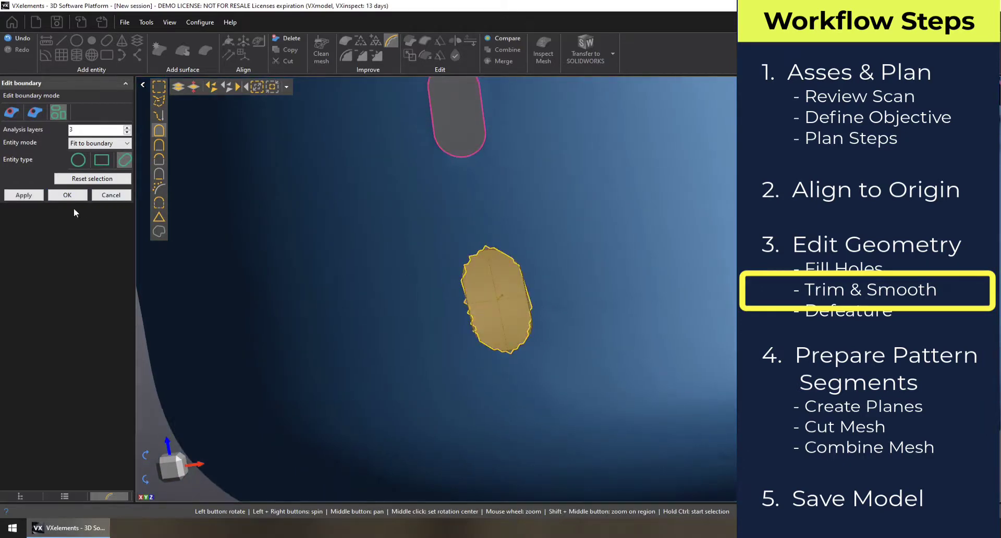
click(24, 195)
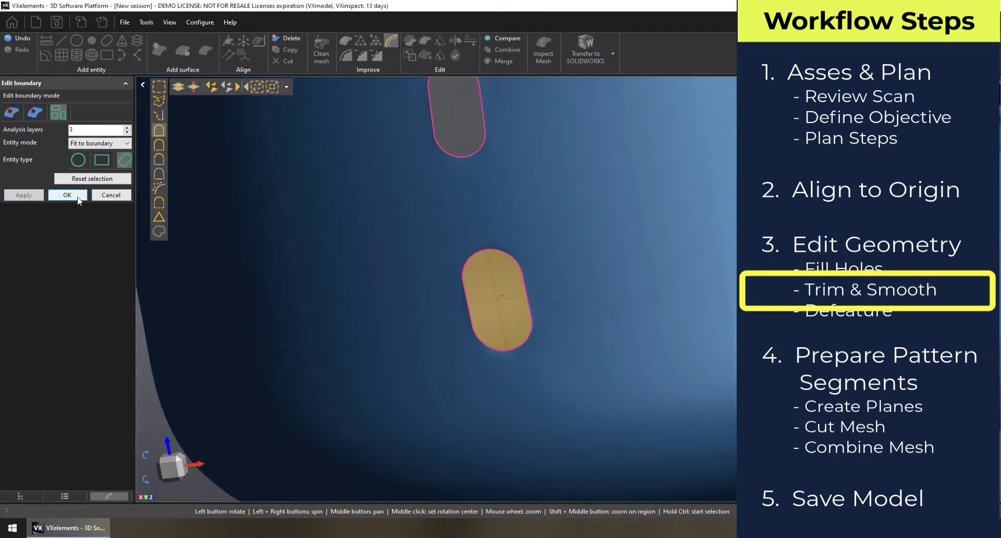
click(79, 198)
scroll(543, 233, down, 5)
drag(487, 203, 761, 163)
Lasso-select the raised fitting ring around the side hole, grow the selection, and delete it.
scroll(696, 205, up, 8)
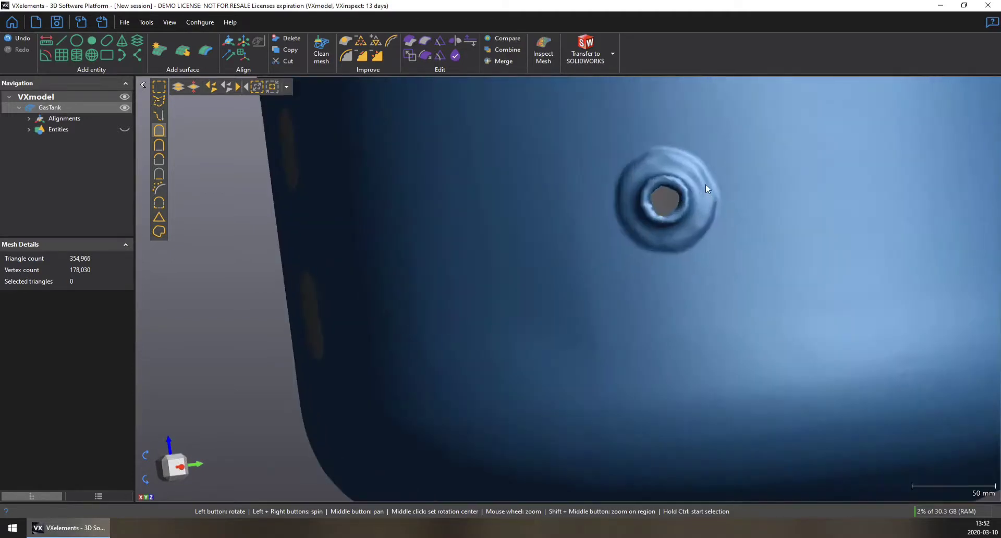
scroll(666, 199, up, 5)
drag(666, 198, 669, 202)
scroll(680, 209, down, 13)
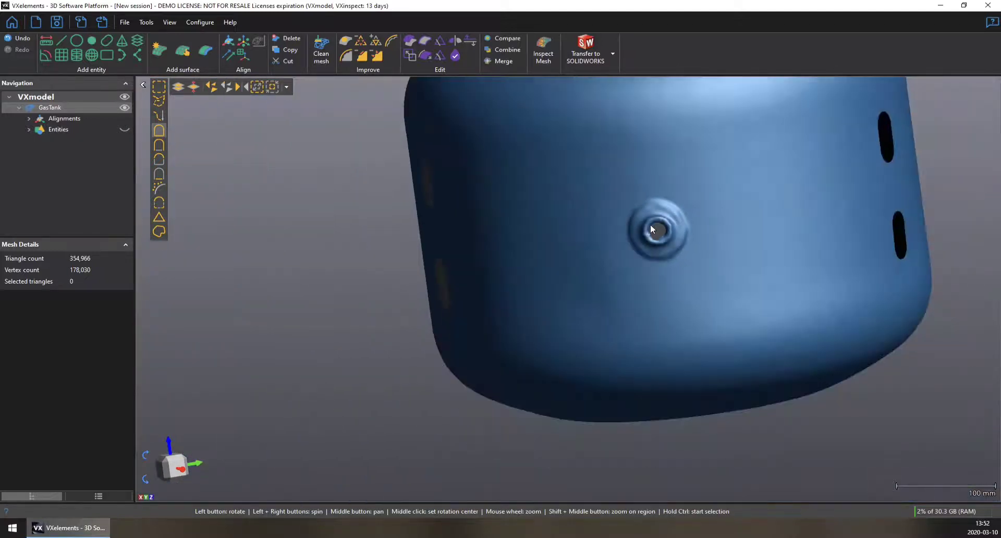
drag(636, 242, 664, 223)
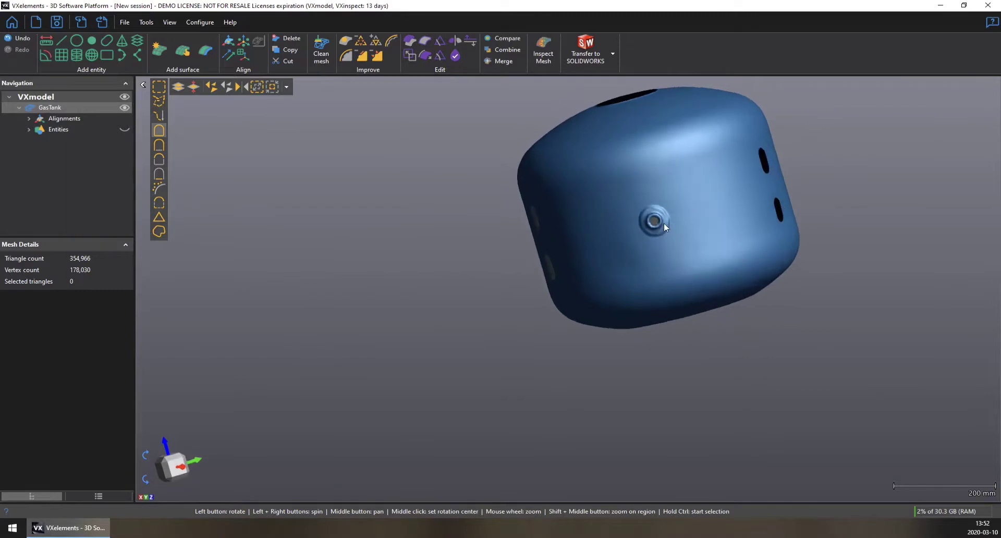
scroll(651, 214, up, 13)
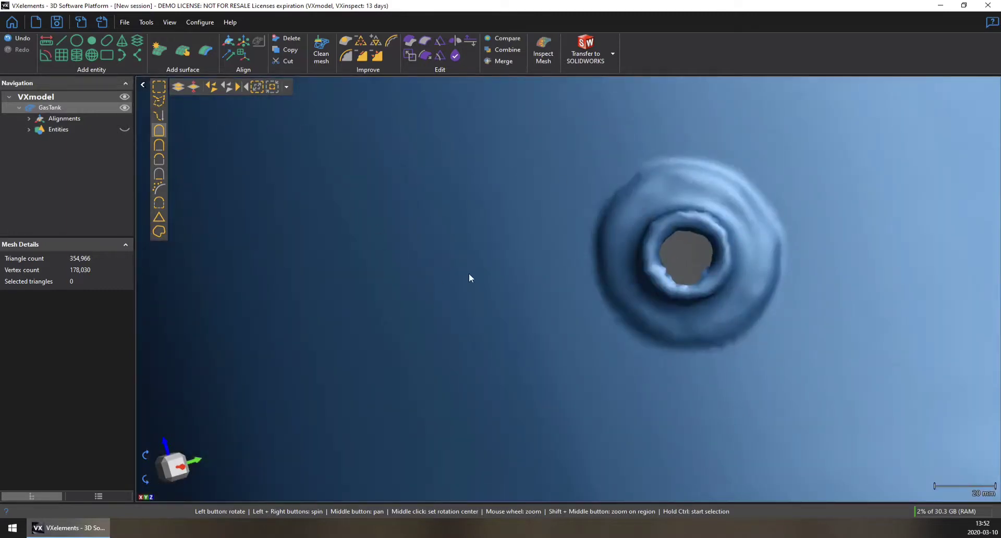
drag(468, 273, 467, 253)
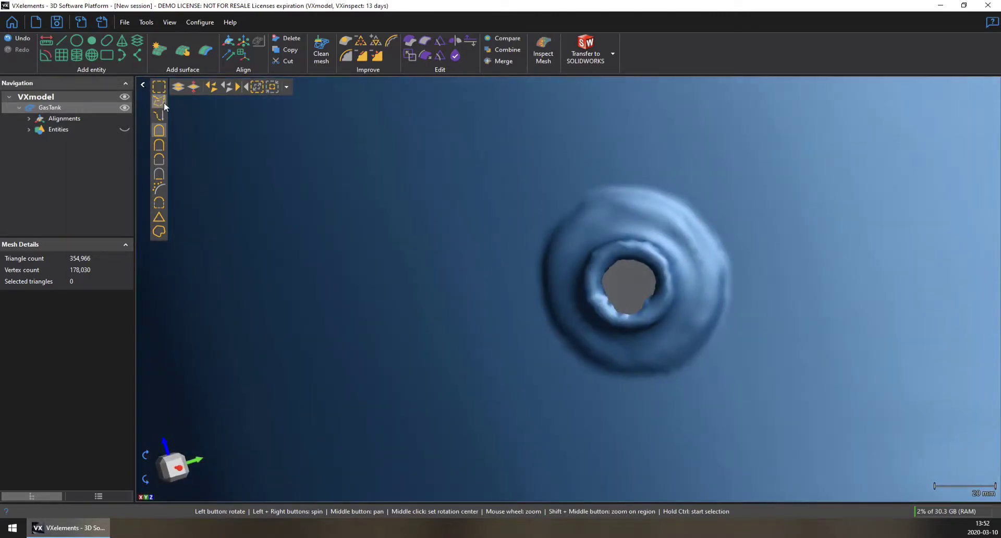
key(ctrl)
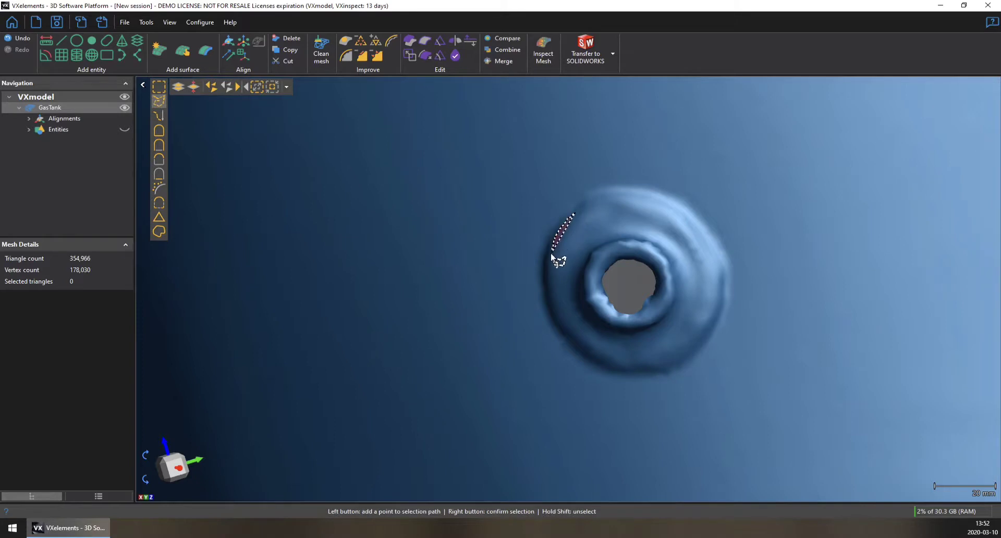
drag(549, 276, 555, 300)
mouse_move(561, 325)
mouse_down()
mouse_move(615, 369)
mouse_move(643, 372)
mouse_move(685, 360)
mouse_move(722, 302)
mouse_move(720, 254)
mouse_move(687, 220)
mouse_move(641, 198)
mouse_move(600, 198)
mouse_up()
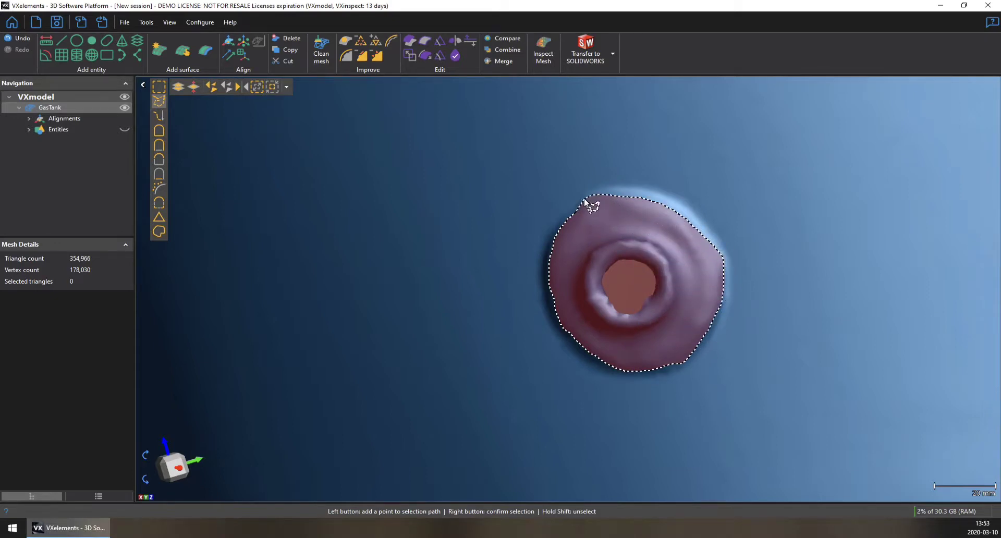
right_click(561, 261)
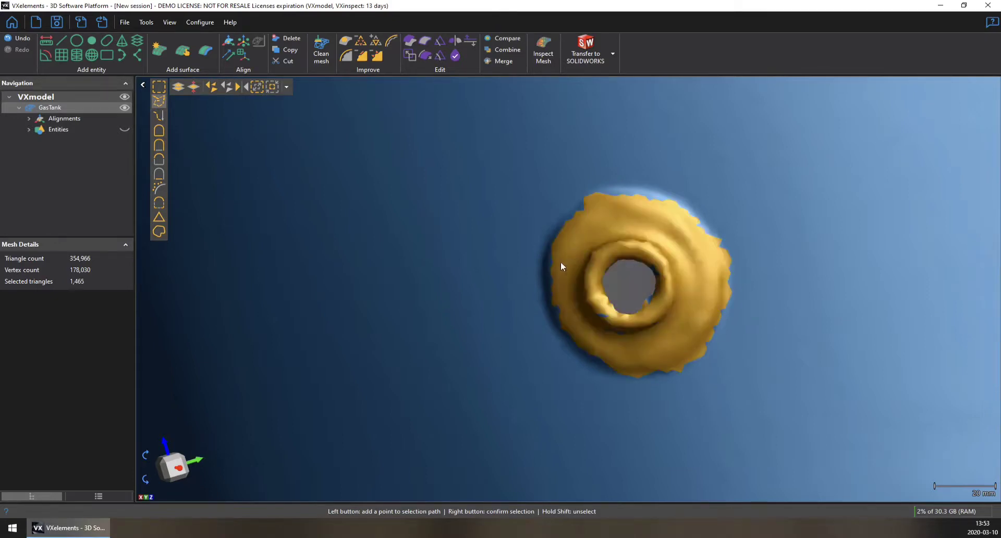
click(256, 87)
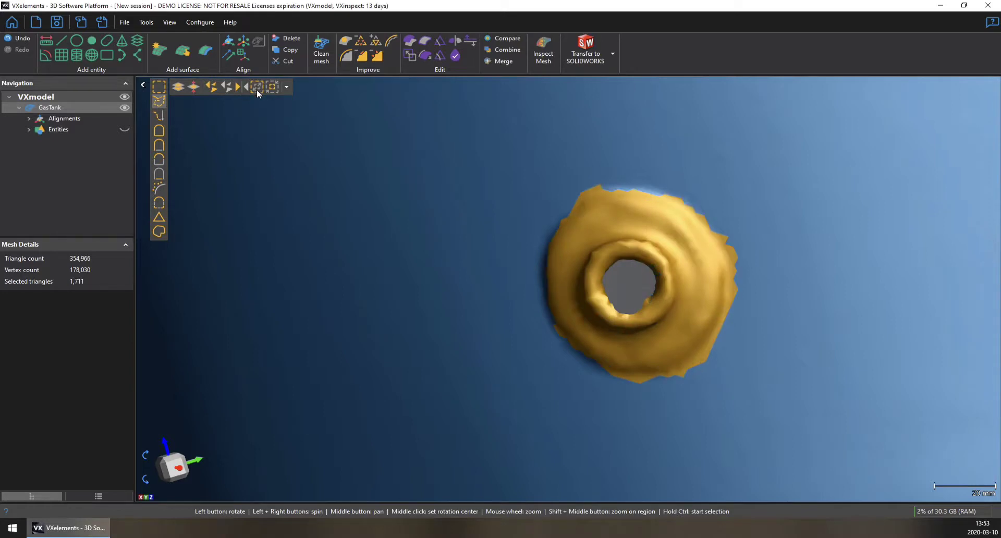
key(Delete)
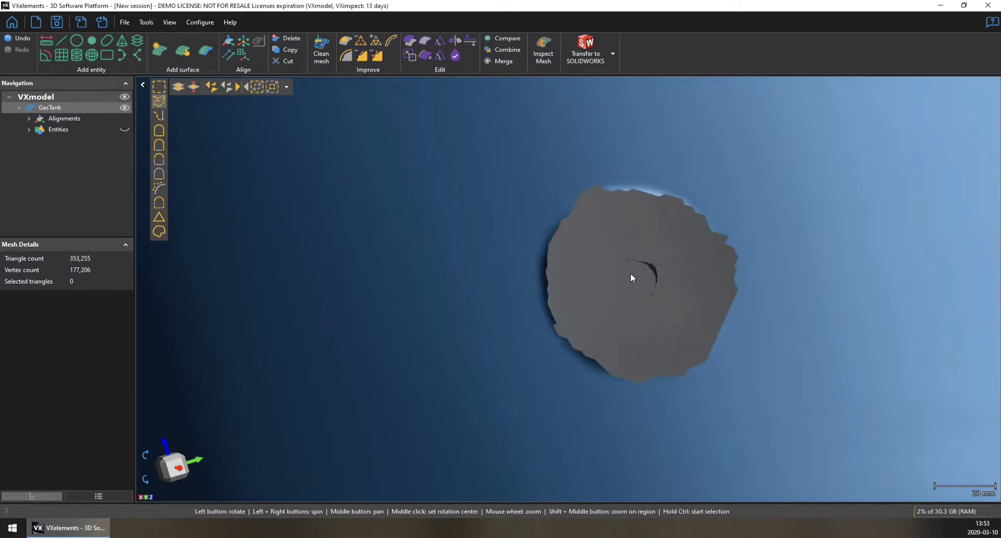
scroll(630, 274, down, 10)
drag(630, 267, 668, 271)
scroll(538, 314, up, 10)
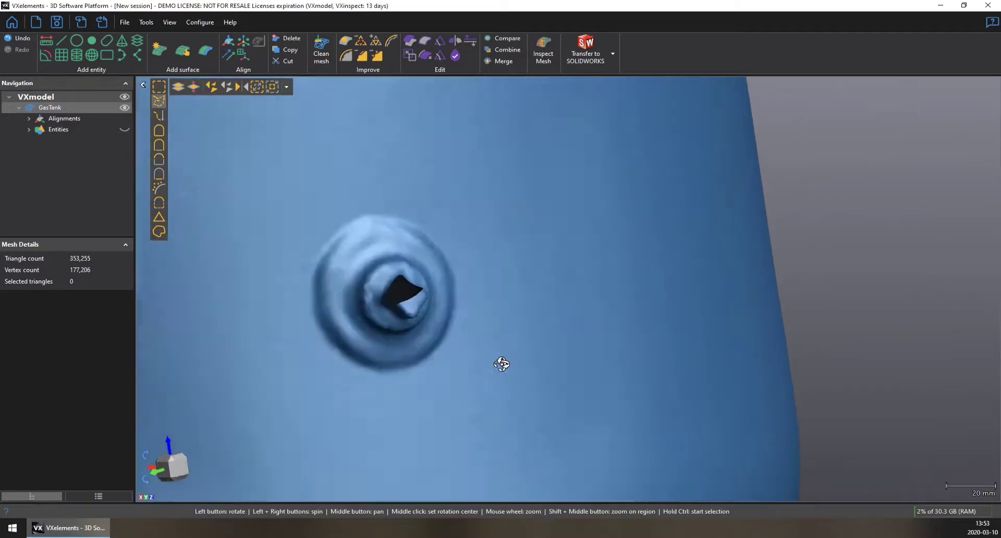
drag(502, 364, 494, 365)
drag(250, 323, 619, 205)
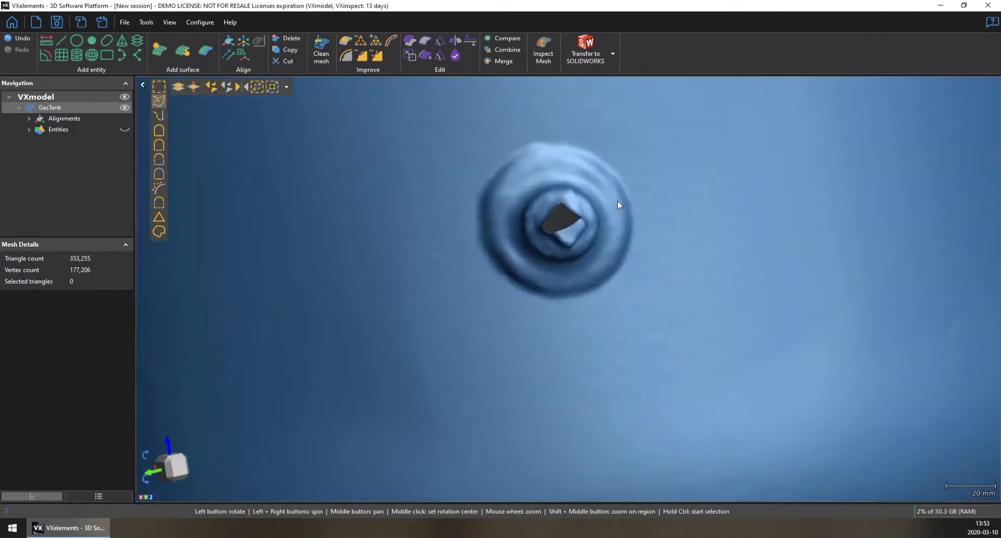
key(ctrl)
click(488, 191)
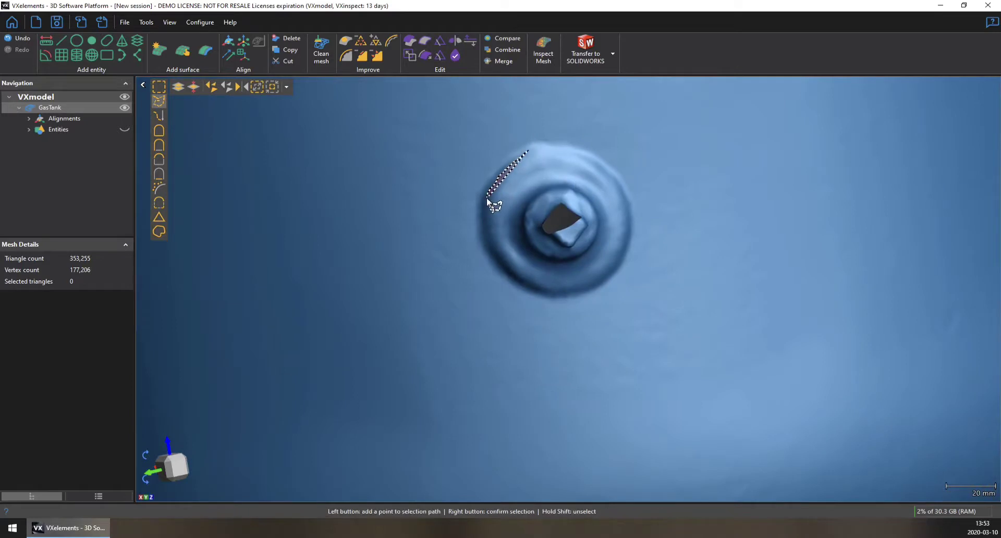
click(487, 230)
mouse_move(504, 275)
mouse_down()
mouse_move(553, 295)
mouse_move(587, 292)
mouse_move(626, 246)
mouse_move(616, 182)
mouse_move(586, 157)
mouse_move(542, 148)
mouse_up()
right_click(539, 149)
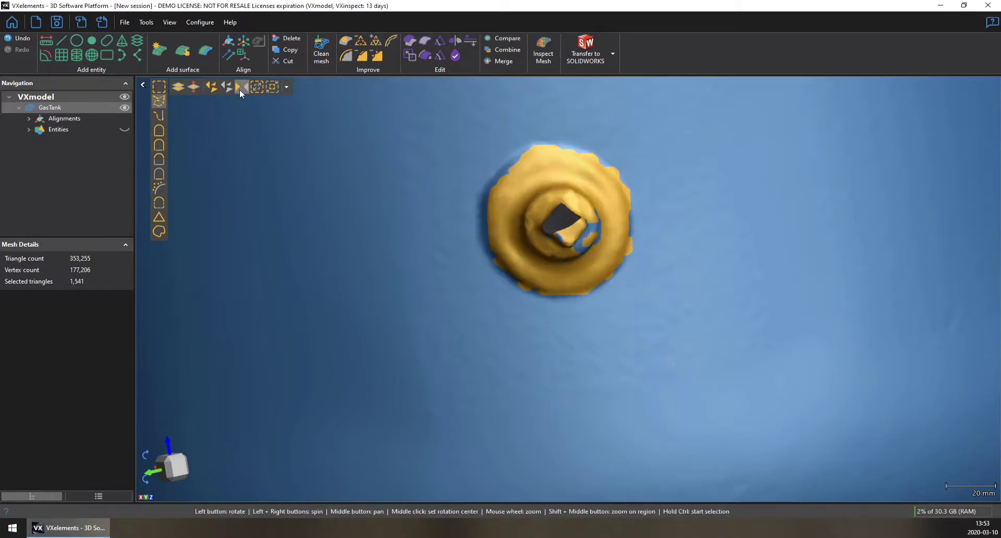
click(256, 87)
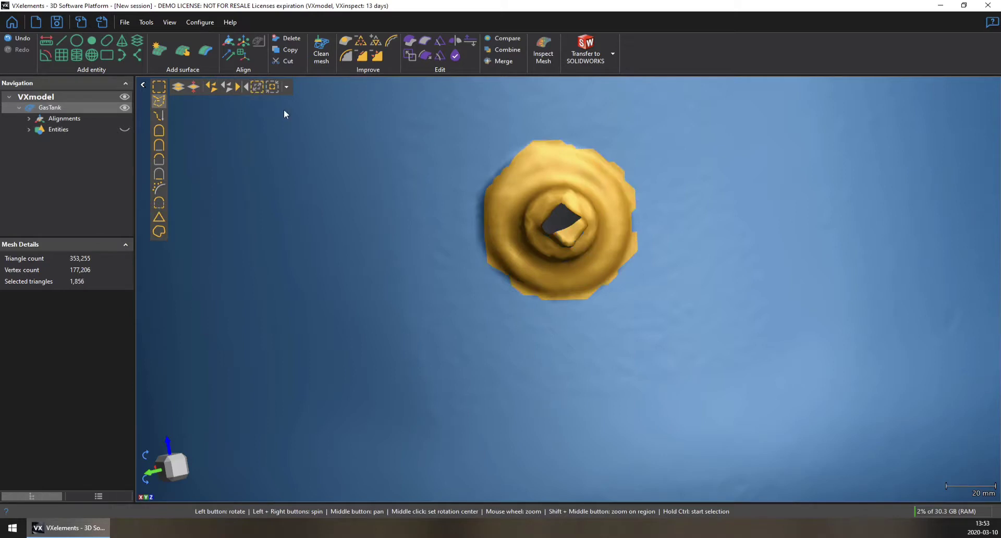
key(Delete)
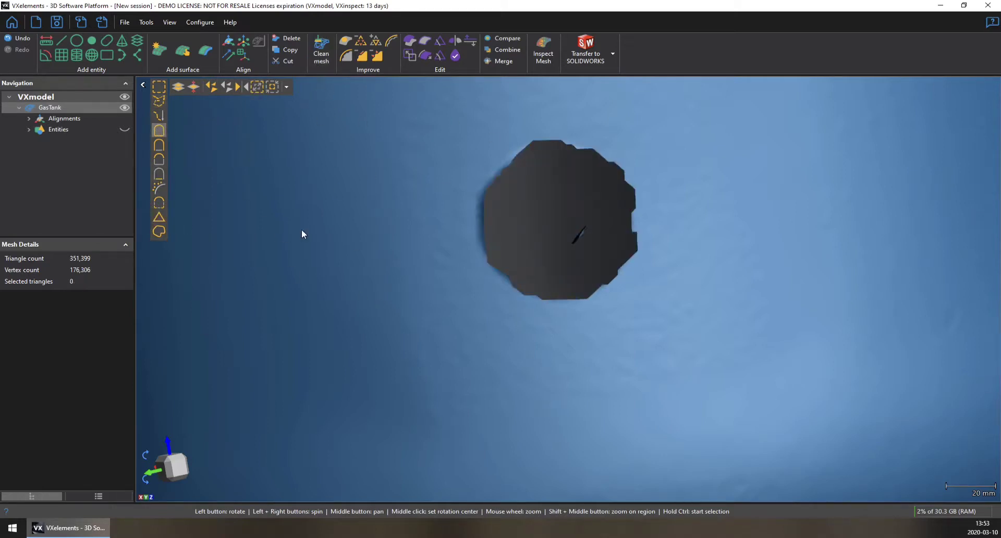
ctrl+click(325, 243)
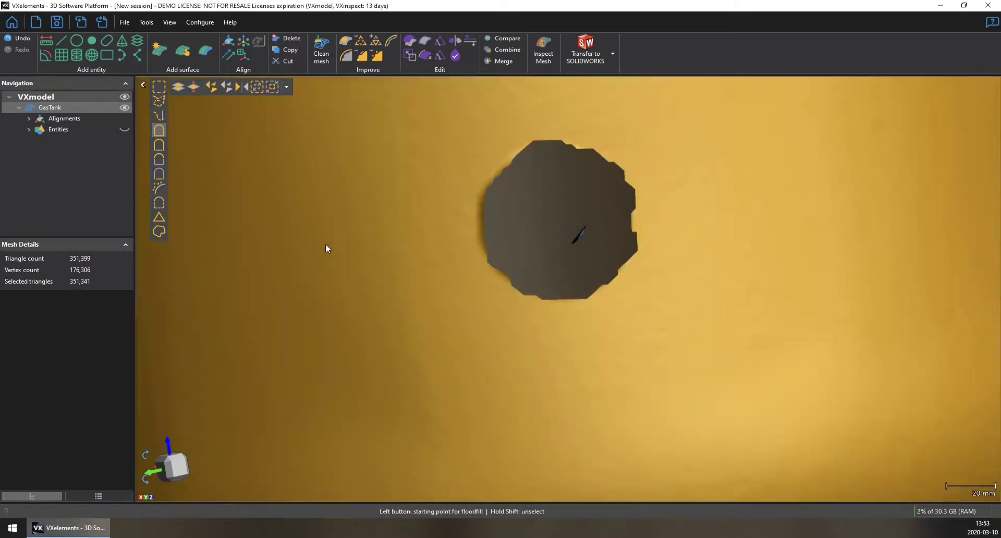
click(245, 86)
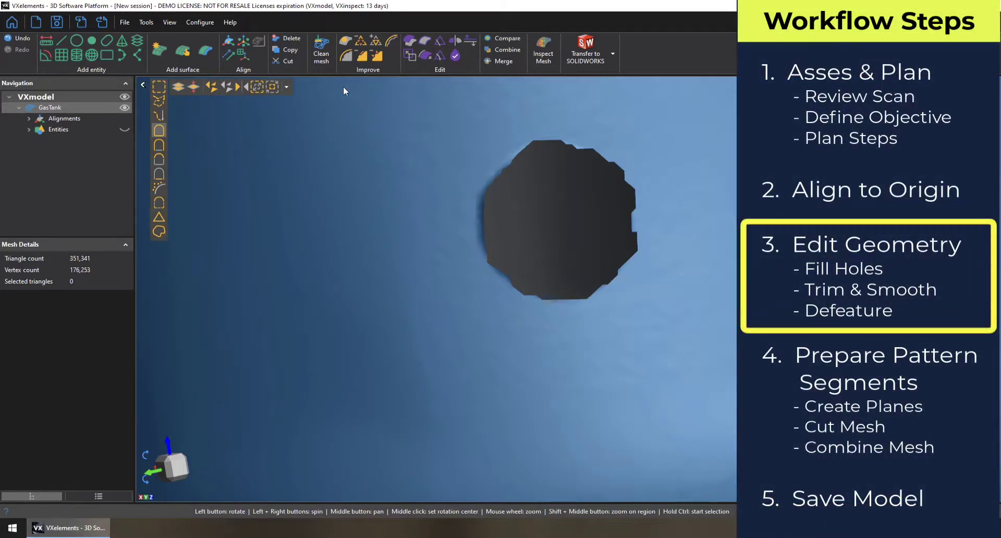
Fit a circular fill to the first round hole's rim in Edit boundary and confirm.
click(391, 42)
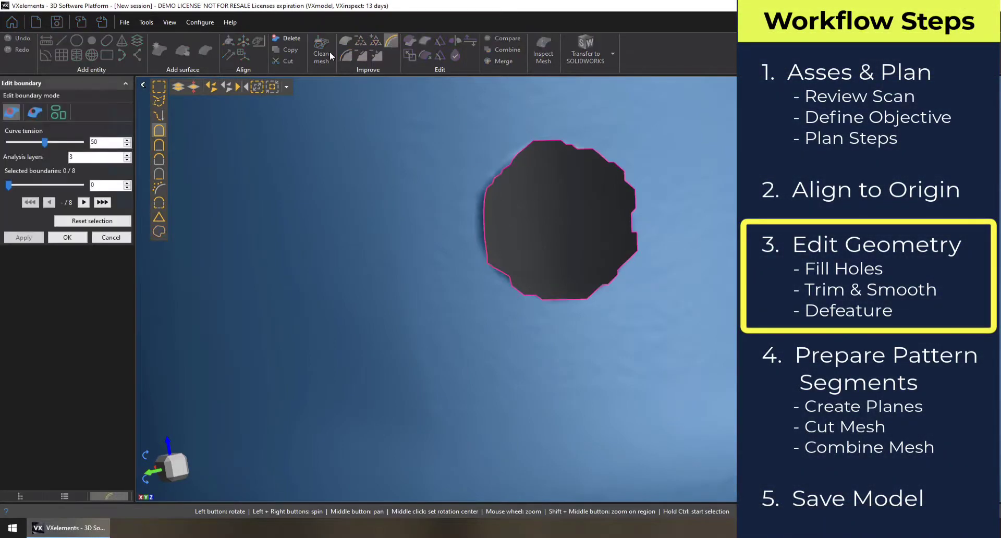
click(58, 112)
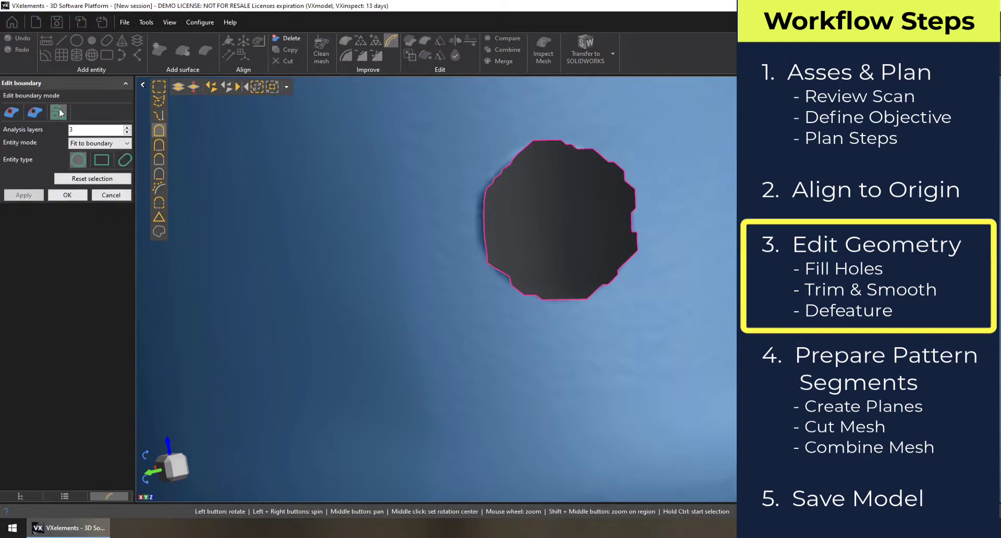
click(486, 231)
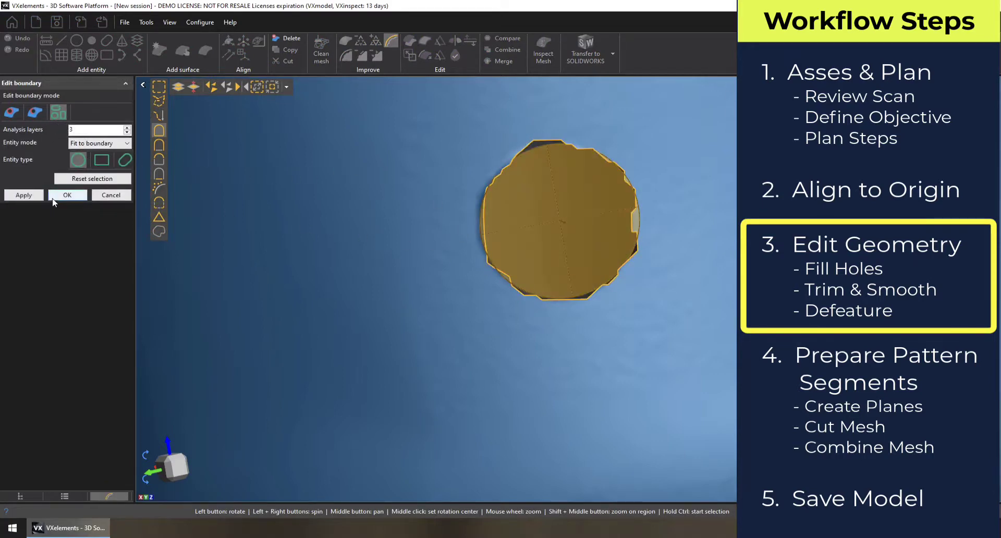
click(24, 195)
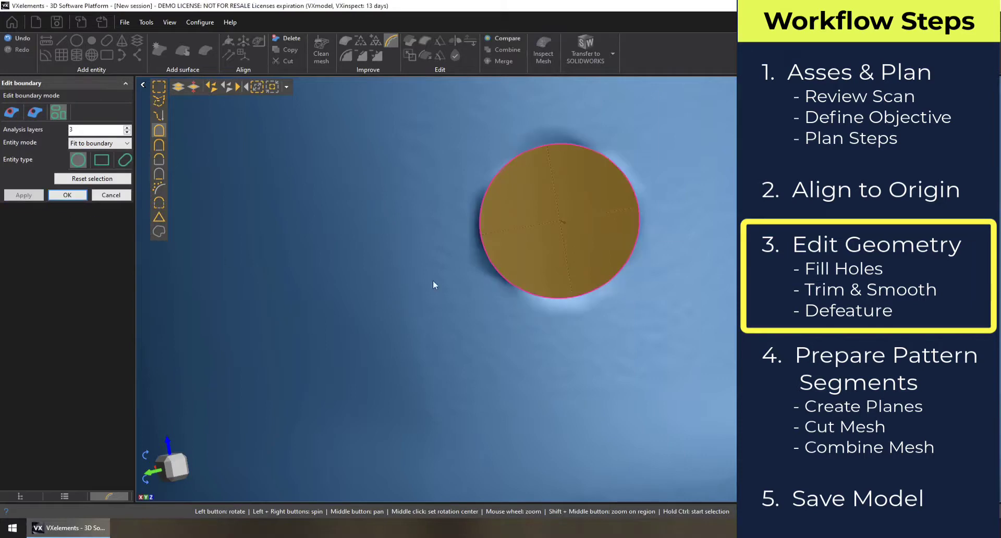
click(67, 195)
scroll(592, 234, down, 5)
drag(592, 220, 616, 252)
scroll(829, 224, up, 4)
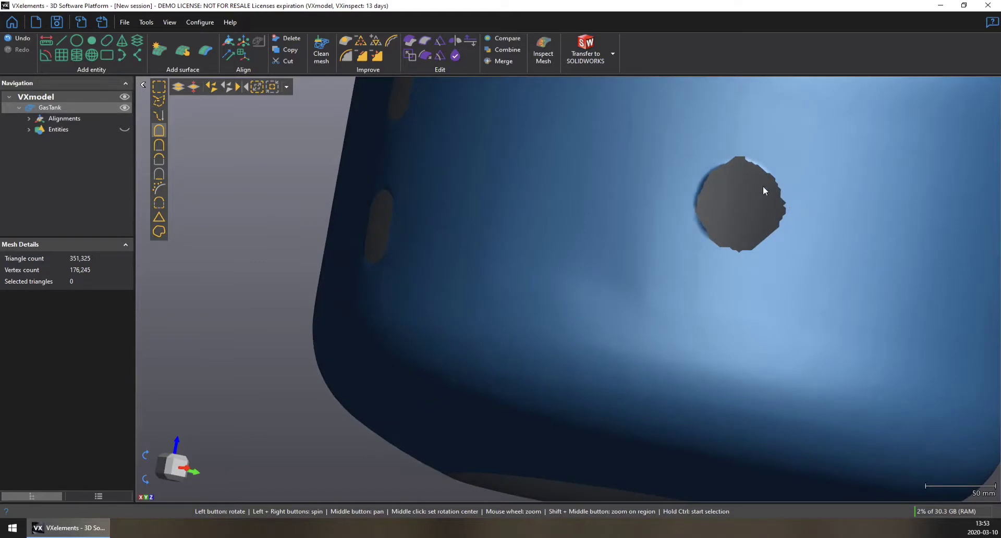
Fit a circular fill to the side hole's rim and confirm.
click(392, 42)
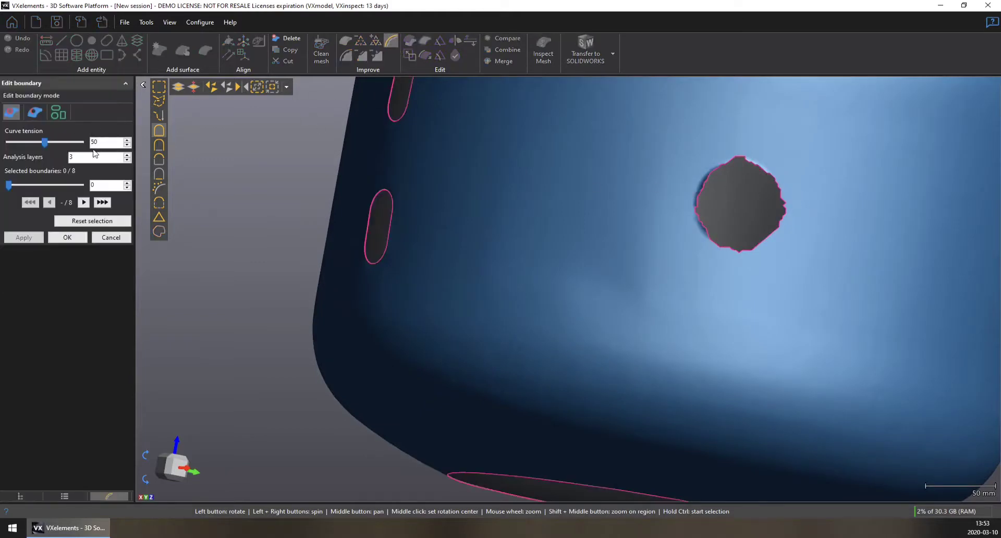
click(57, 113)
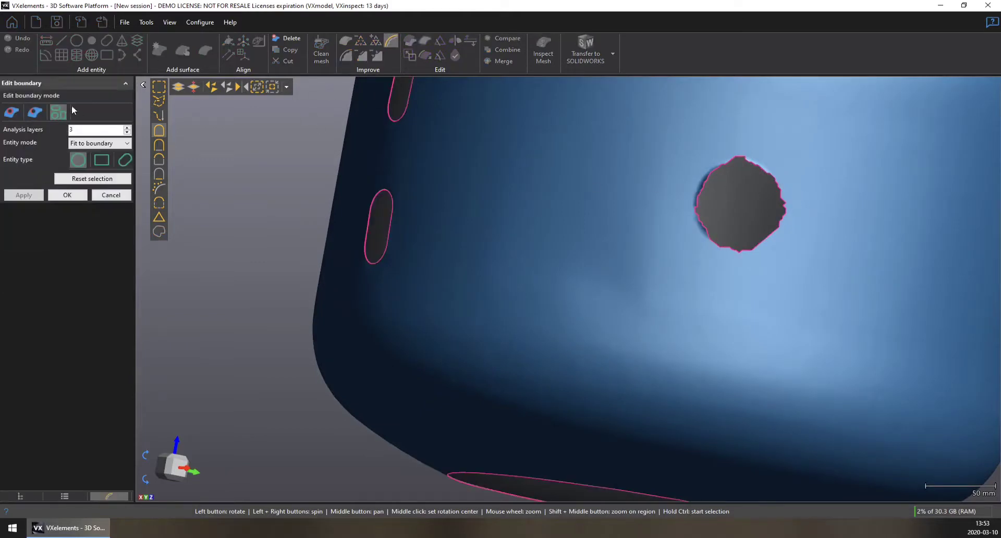
click(700, 202)
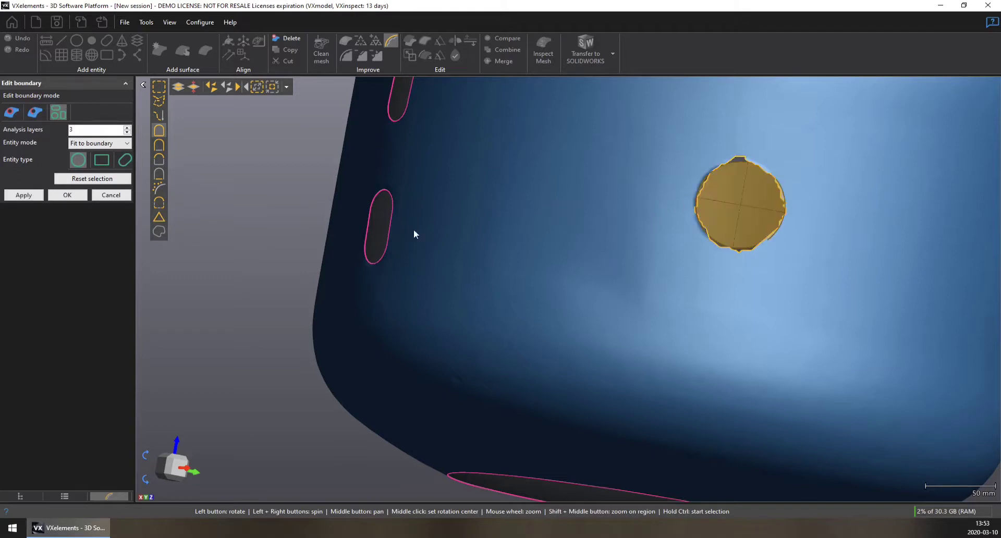
click(24, 195)
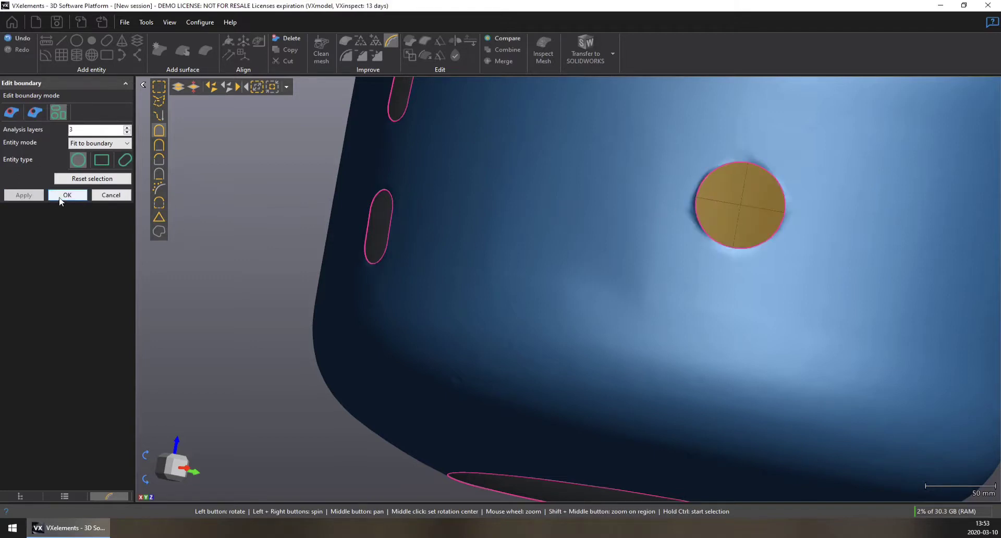
click(60, 198)
drag(755, 240, 658, 291)
scroll(745, 219, down, 8)
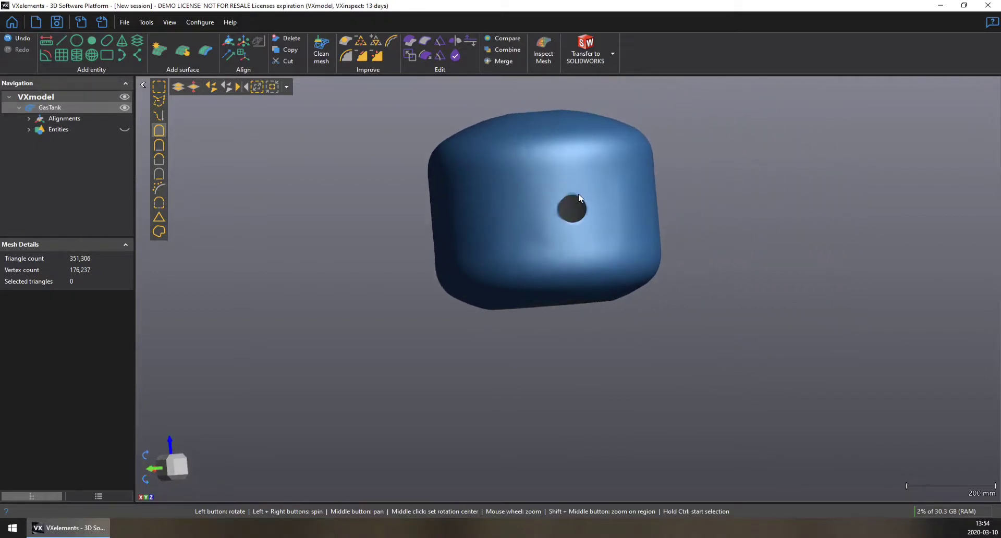
Start a new reference point on the GasTank, viewed toward its top opening.
drag(599, 197, 593, 243)
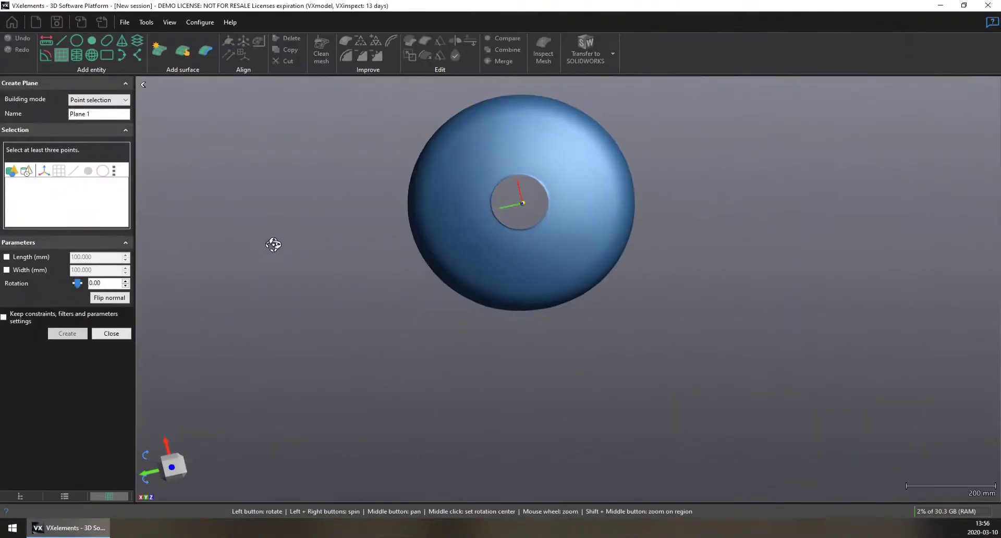
drag(273, 244, 276, 242)
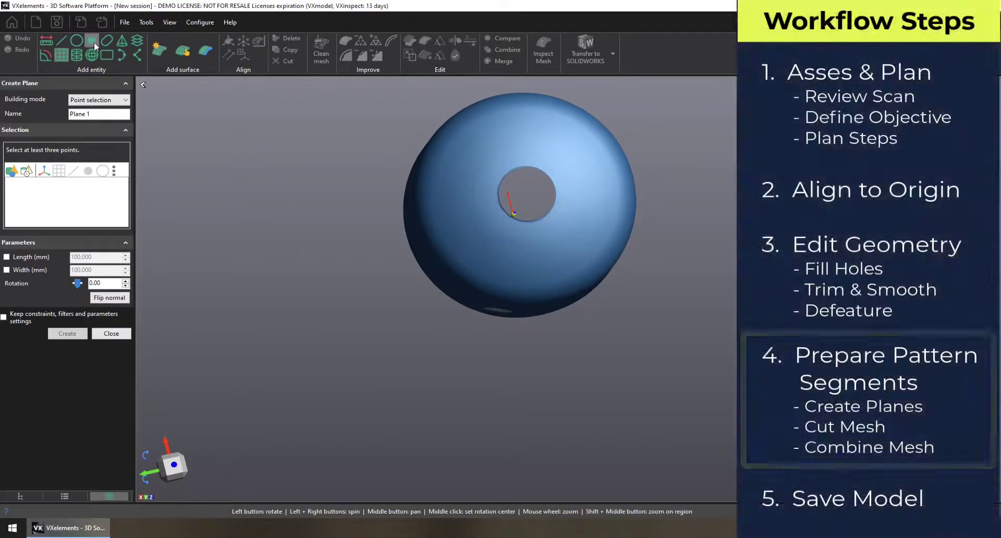
click(92, 41)
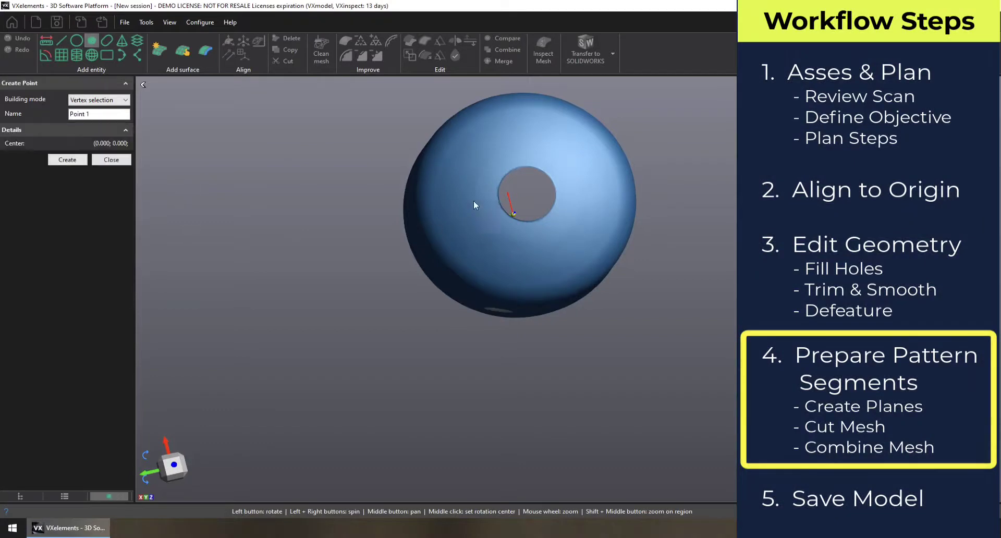
drag(525, 196, 517, 208)
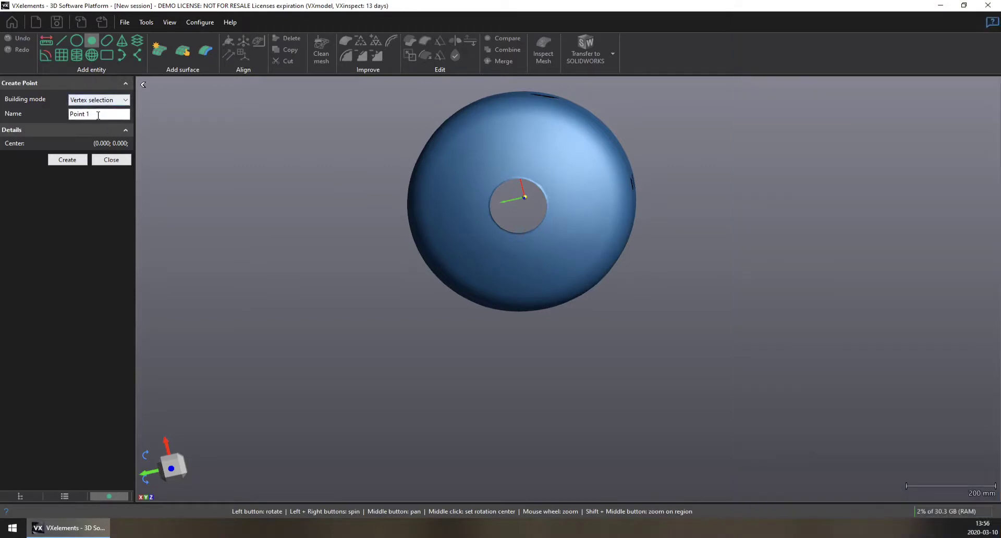
Switch the point building mode to Numerical value and create a point at the origin (0, 0, 0).
click(125, 100)
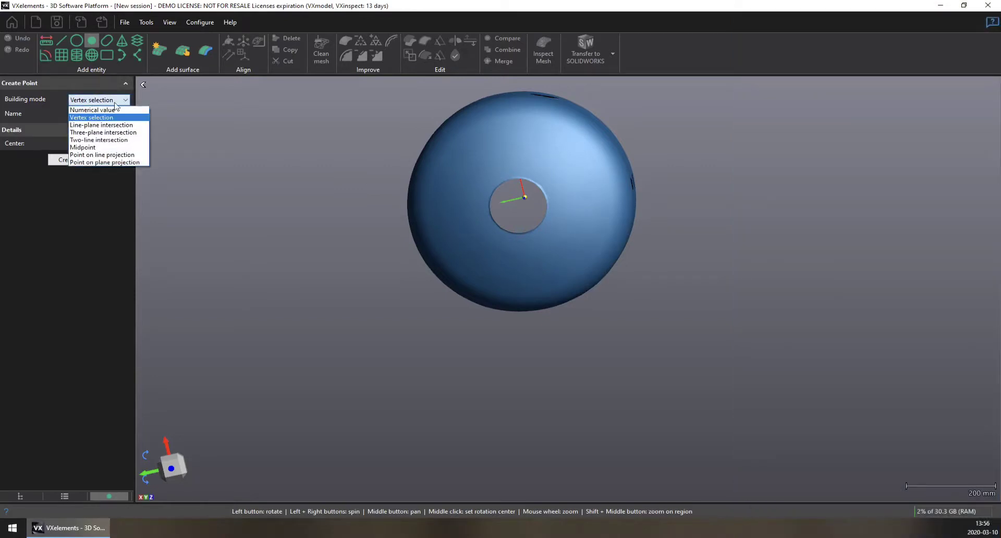
click(107, 110)
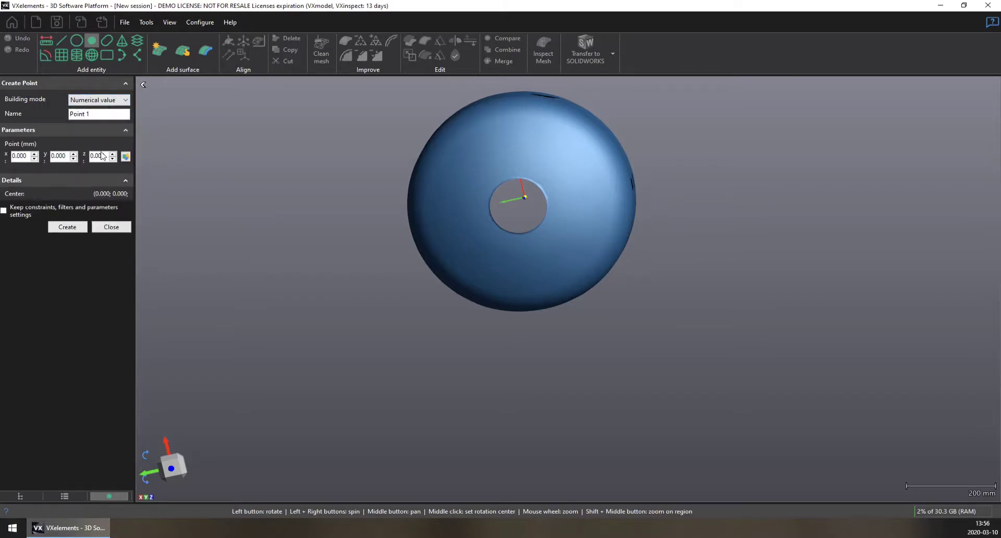
click(67, 228)
drag(327, 330, 479, 292)
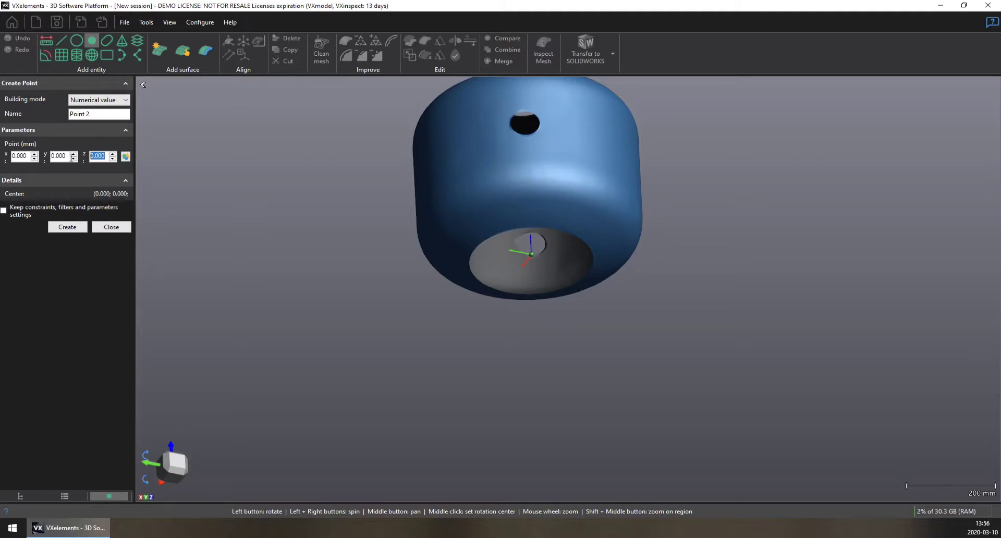
Add a second reference point 500 mm above the origin along Z and finish point creation.
text(400)
drag(260, 186, 262, 219)
scroll(475, 152, down, 5)
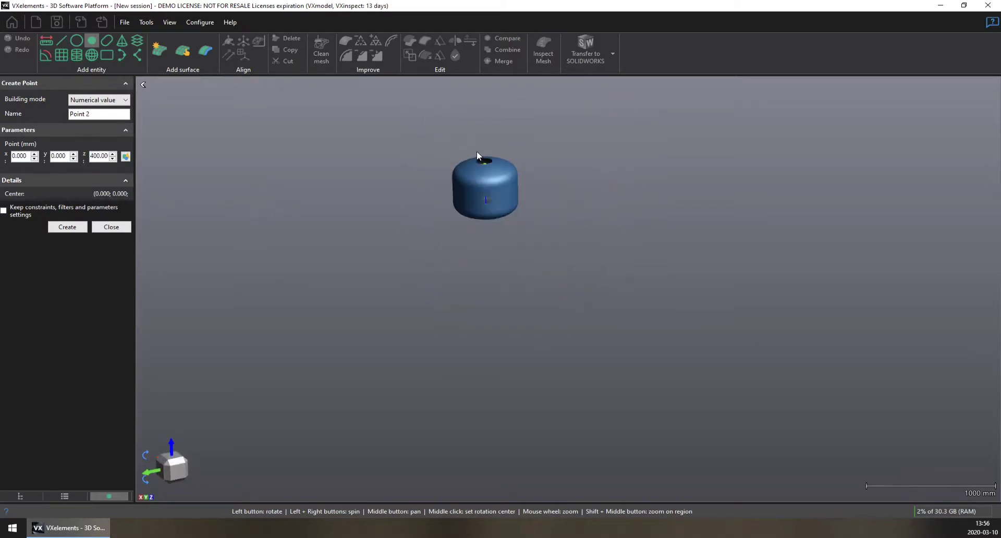
drag(470, 157, 482, 193)
scroll(482, 193, up, 5)
scroll(482, 193, up, 3)
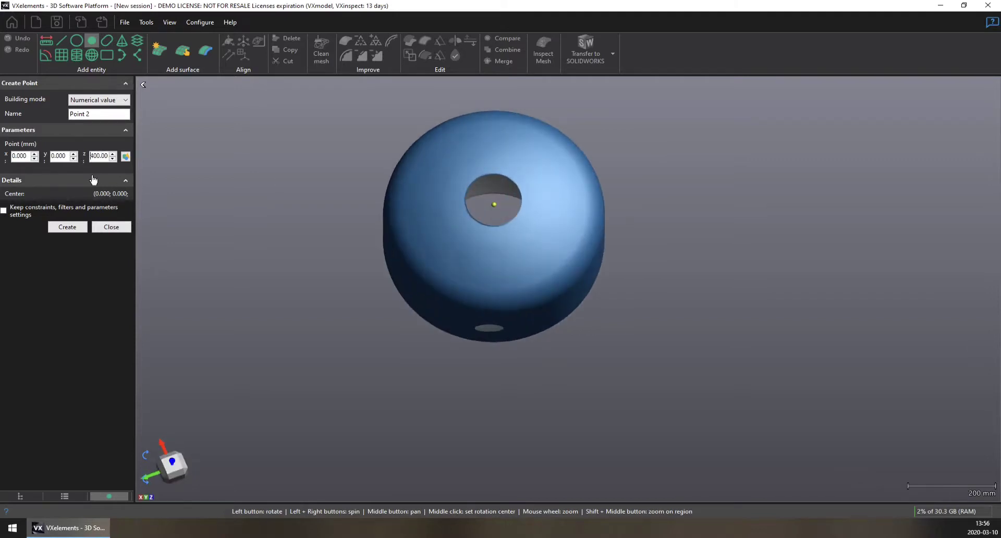
drag(346, 321, 309, 277)
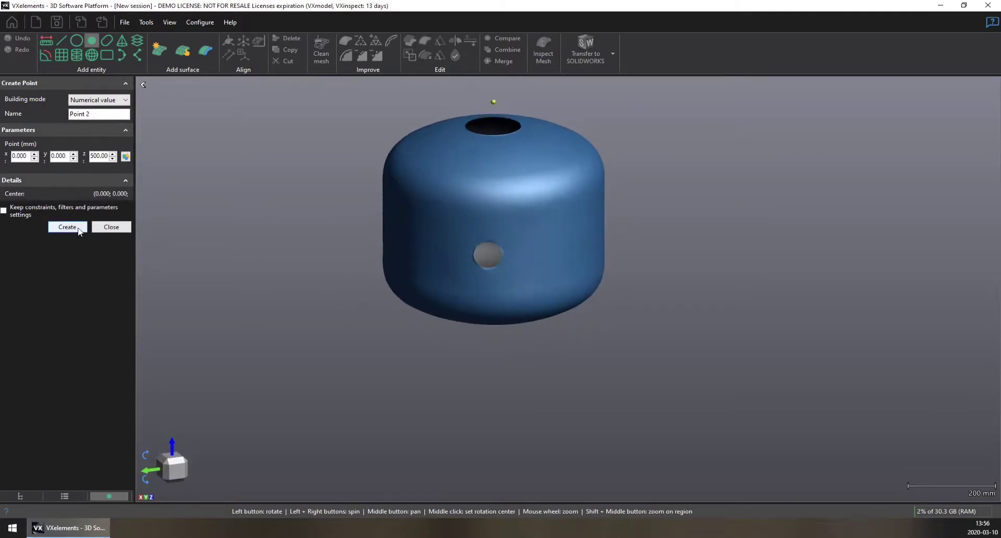
click(112, 228)
drag(551, 192, 427, 151)
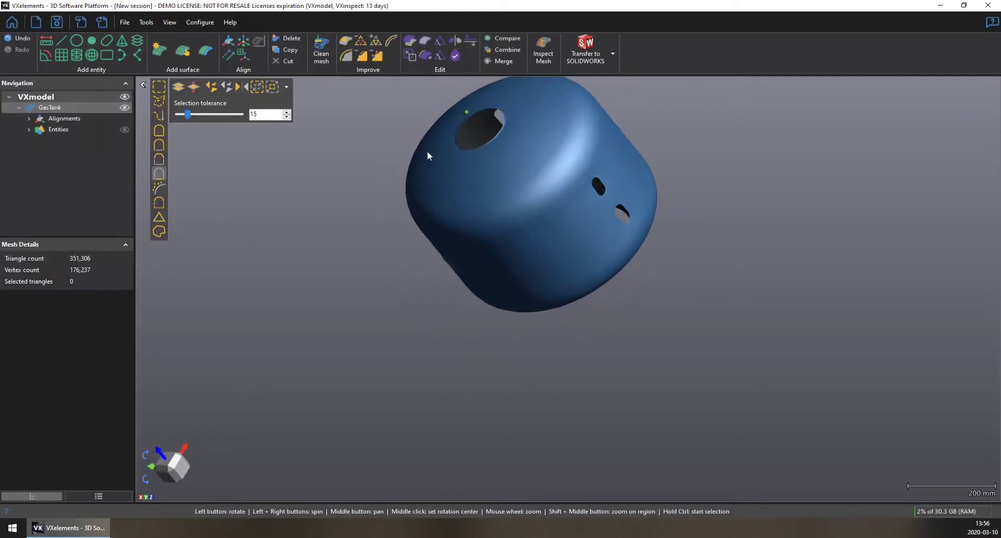
Try placing a point between two side slots, then close without keeping it.
click(91, 41)
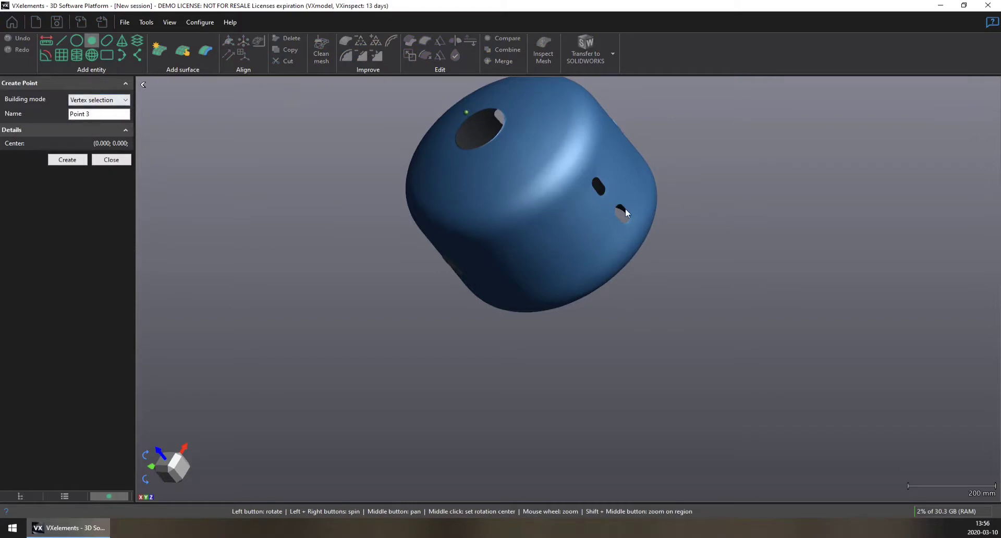
mouse_move(611, 201)
mouse_down()
mouse_move(599, 201)
mouse_move(623, 195)
mouse_up()
scroll(625, 206, up, 5)
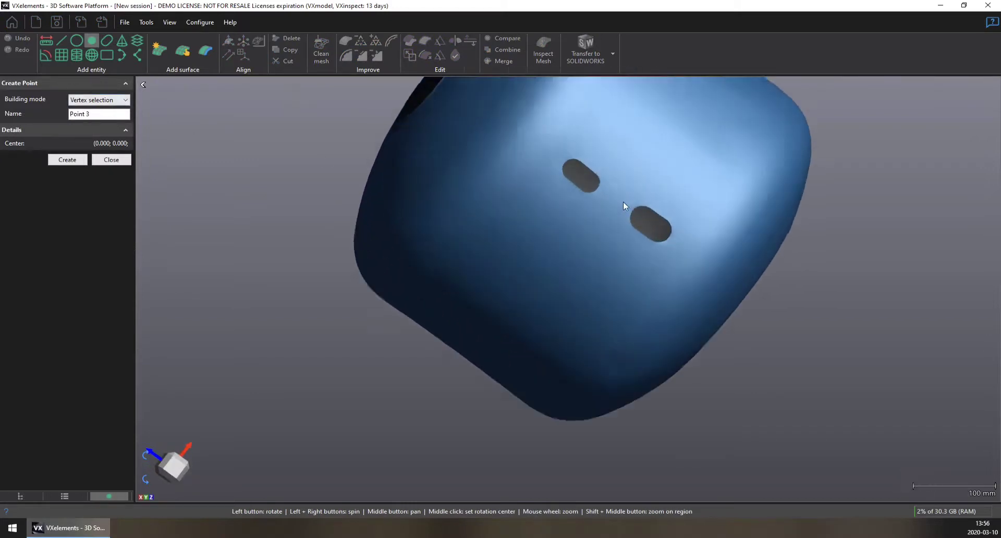
scroll(614, 200, up, 1)
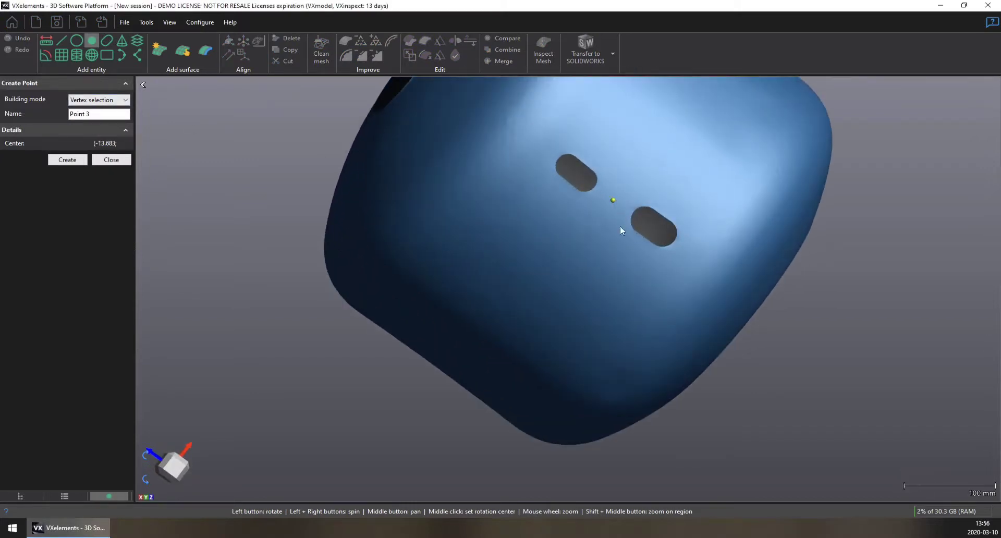
drag(620, 228, 622, 248)
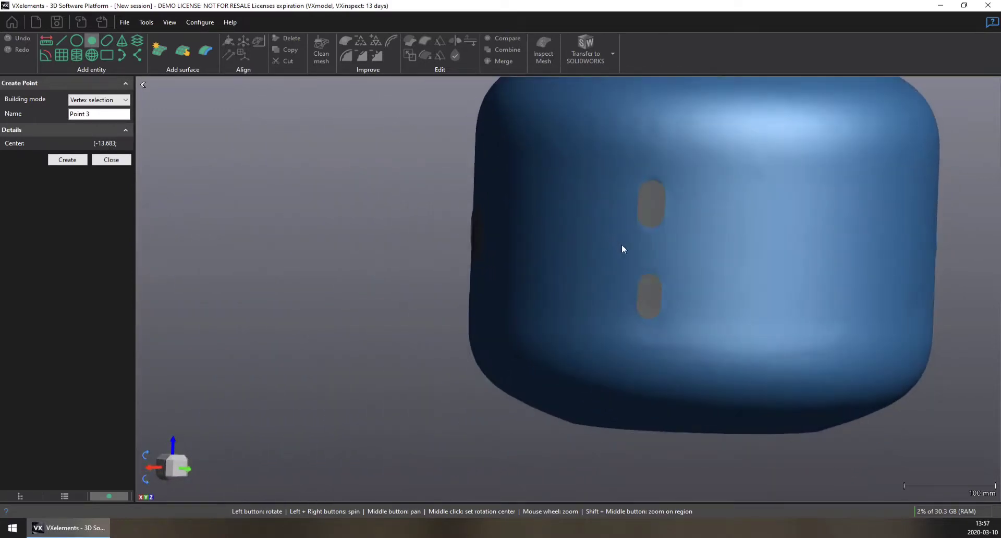
click(649, 250)
scroll(493, 263, down, 5)
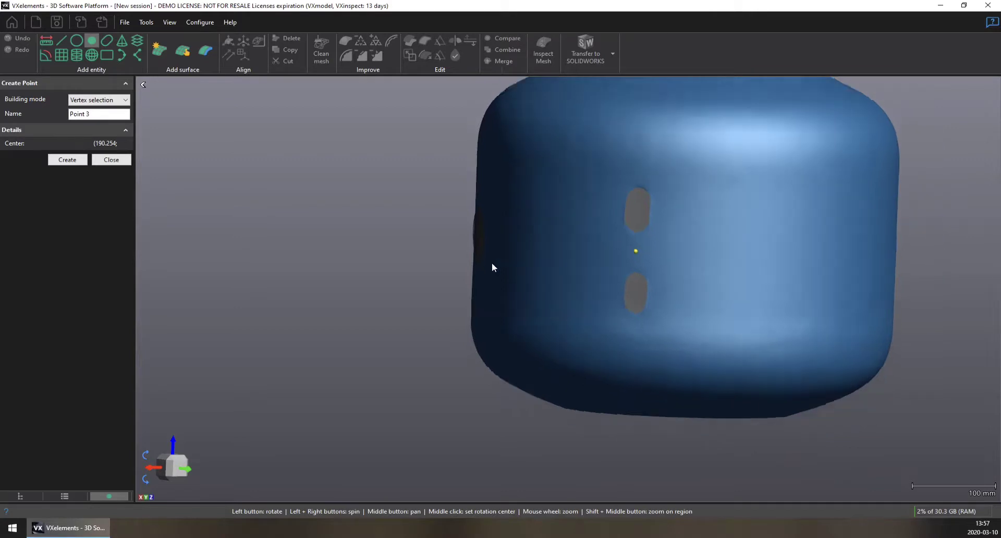
drag(621, 252, 655, 267)
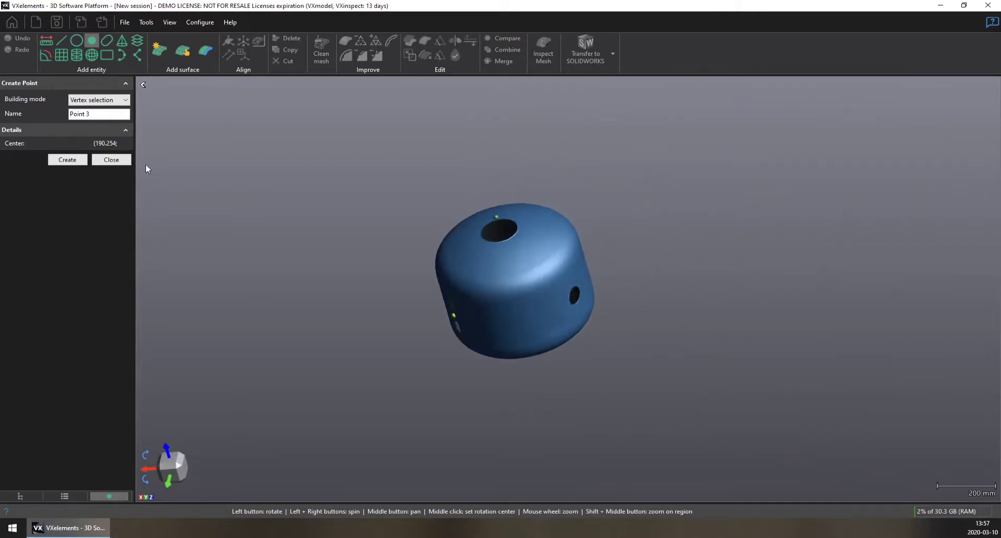
click(112, 162)
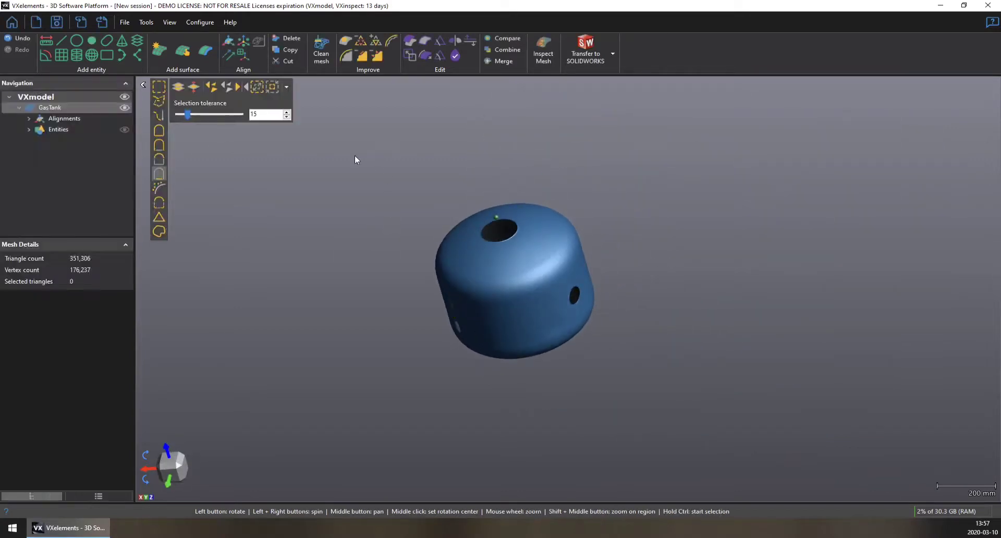
drag(287, 231, 322, 261)
Create Points 3 and 4 on vertices between the side slot pairs, then finish.
click(92, 42)
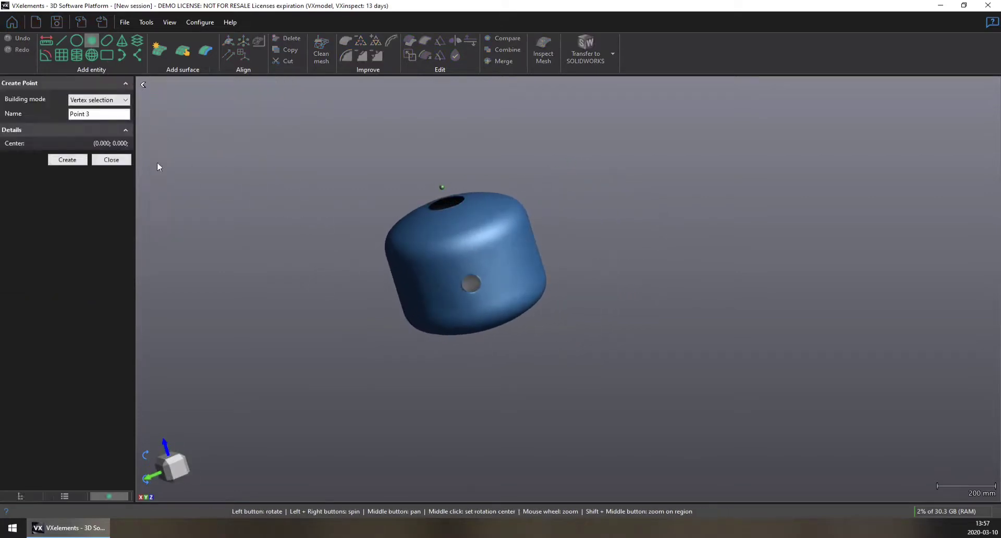
drag(448, 229, 510, 233)
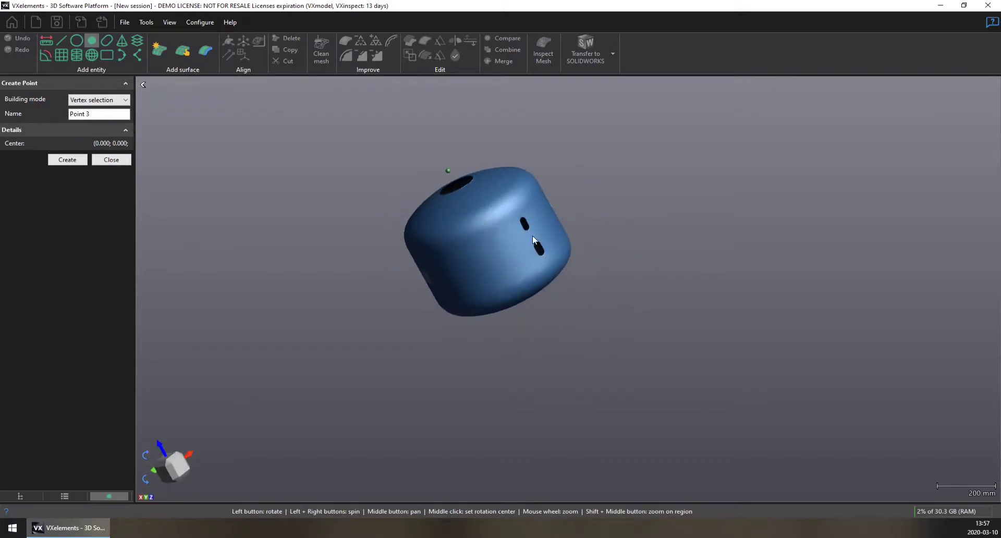
scroll(542, 235, up, 6)
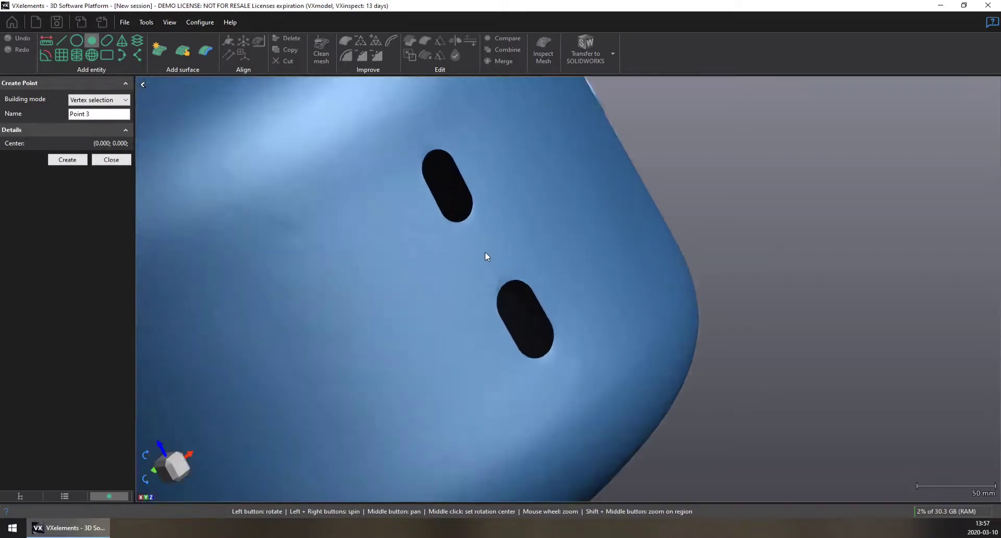
click(67, 160)
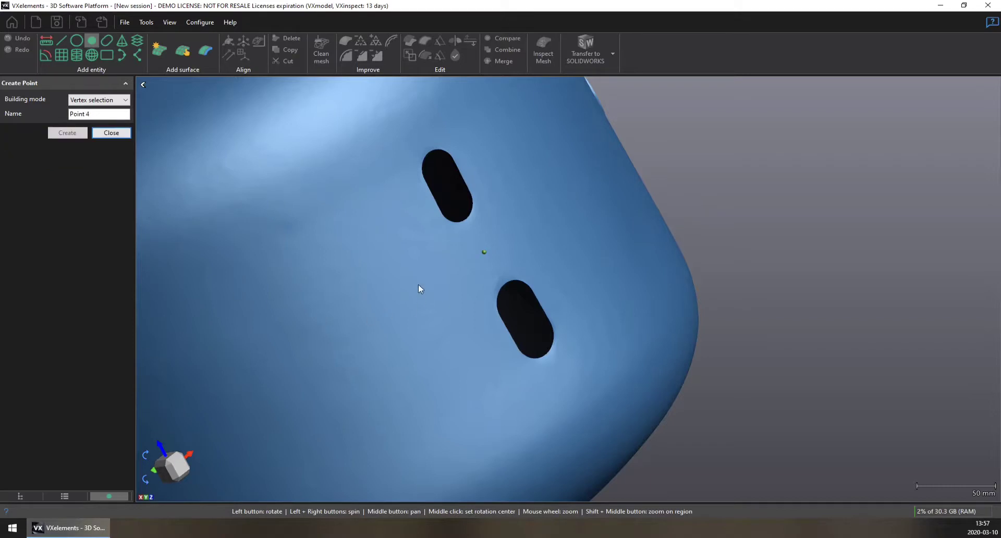
scroll(420, 287, down, 6)
drag(425, 273, 451, 272)
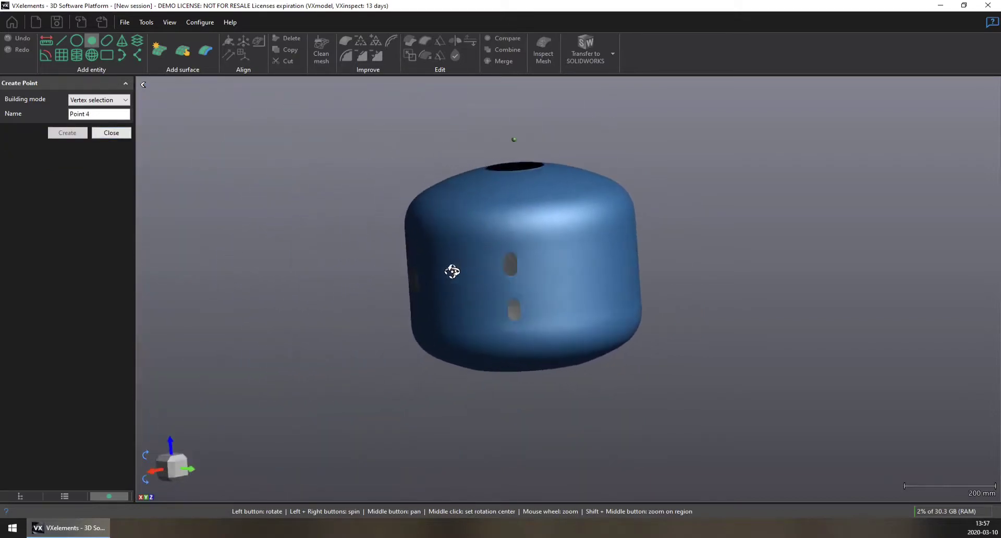
scroll(508, 287, up, 3)
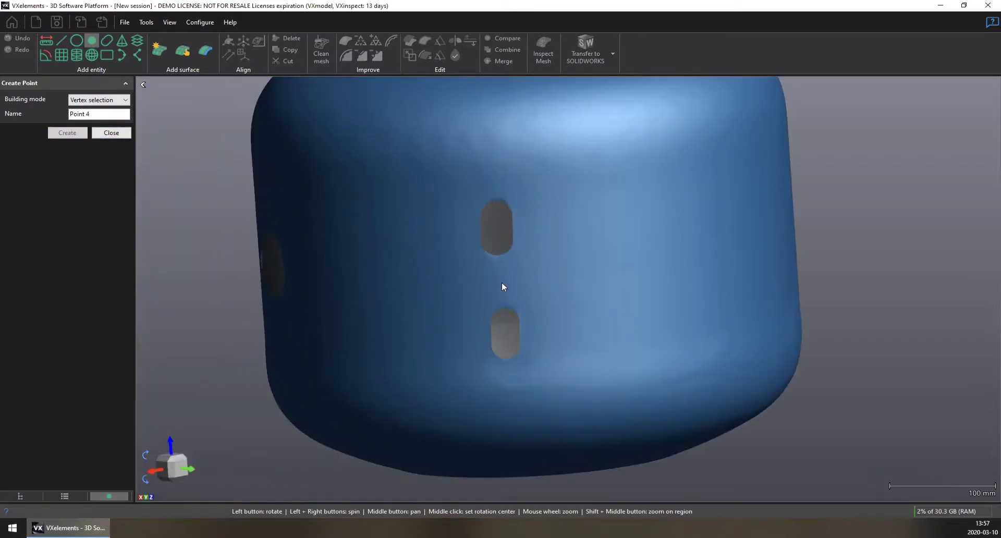
click(503, 283)
click(67, 159)
click(111, 132)
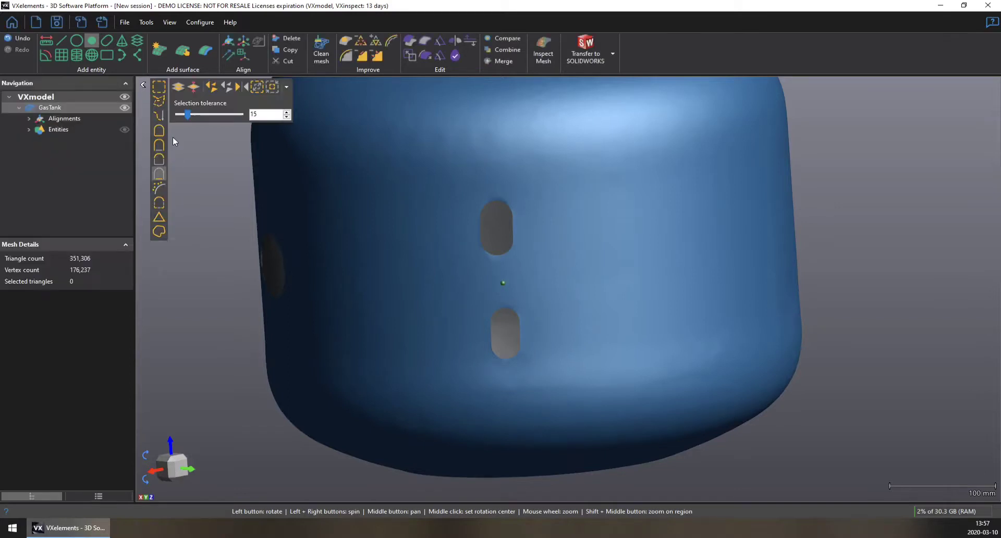
Review the tank's entities and the Cut mesh plane list, cancel the cut, and start a new plane.
click(28, 129)
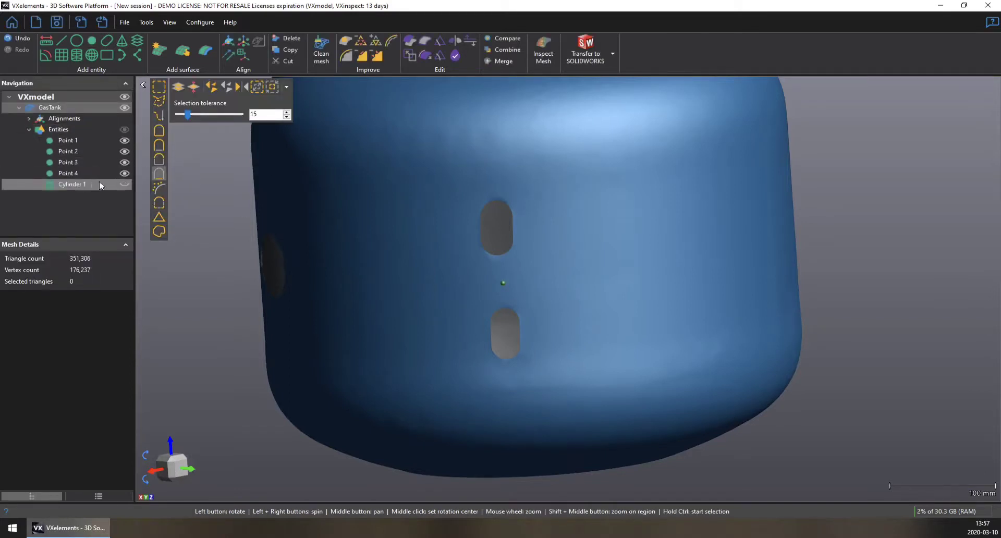
scroll(642, 263, down, 5)
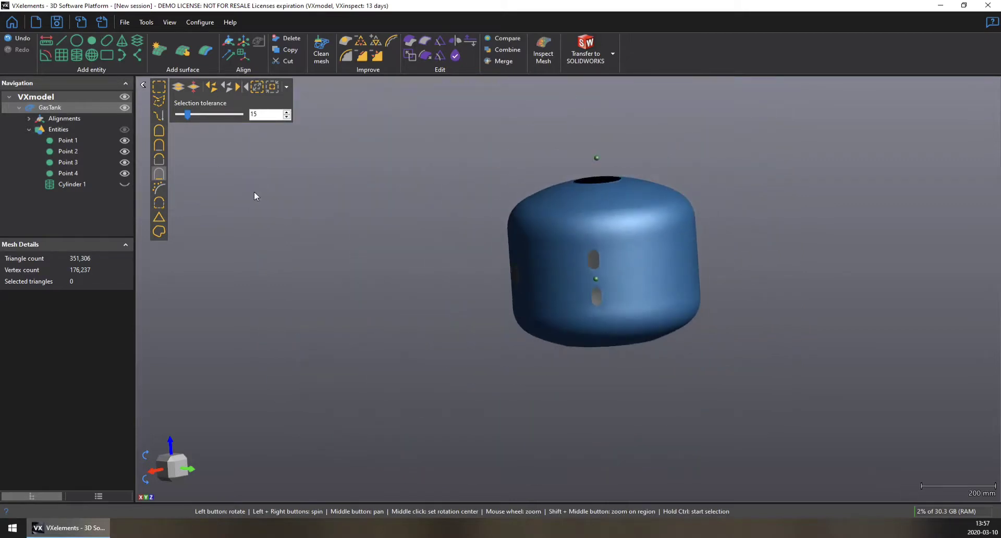
click(440, 41)
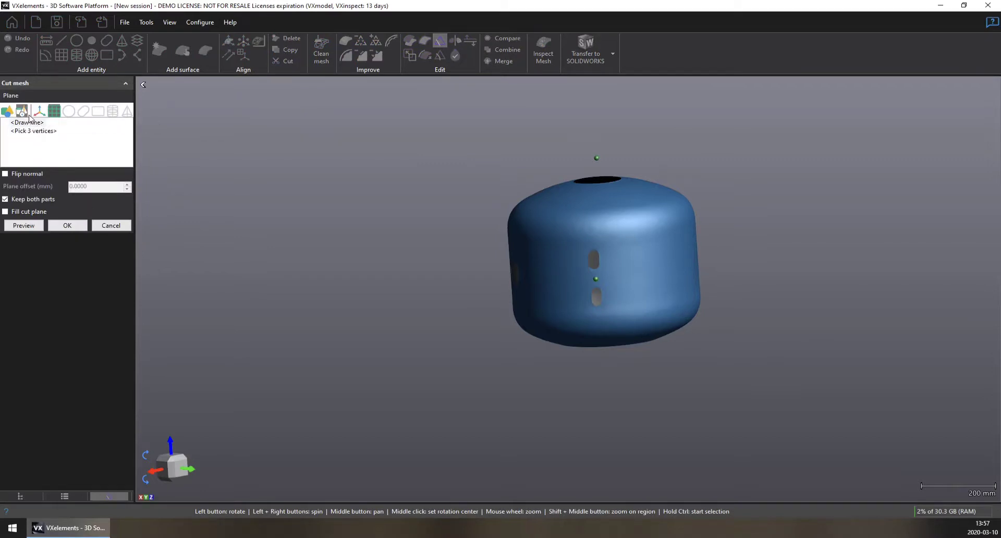
click(23, 115)
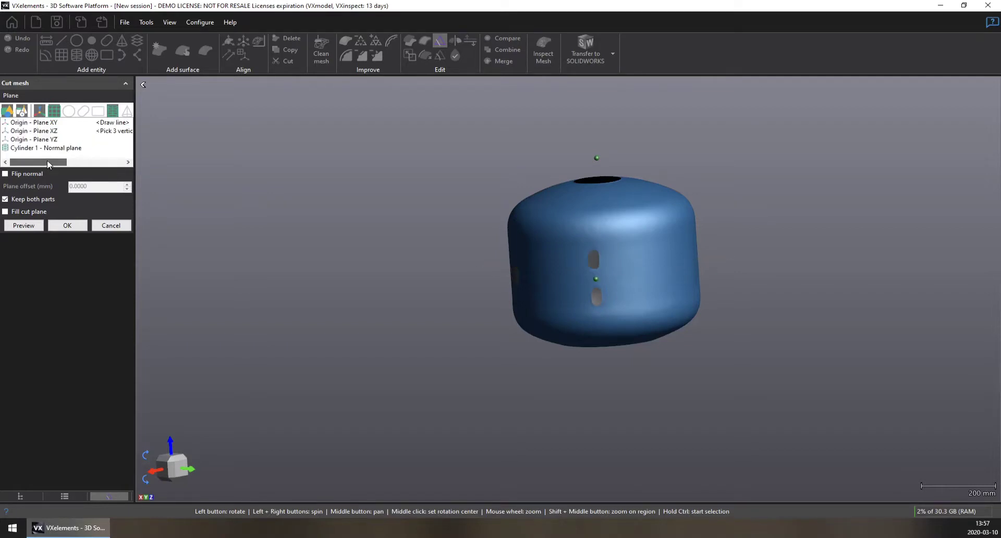
click(111, 225)
click(61, 55)
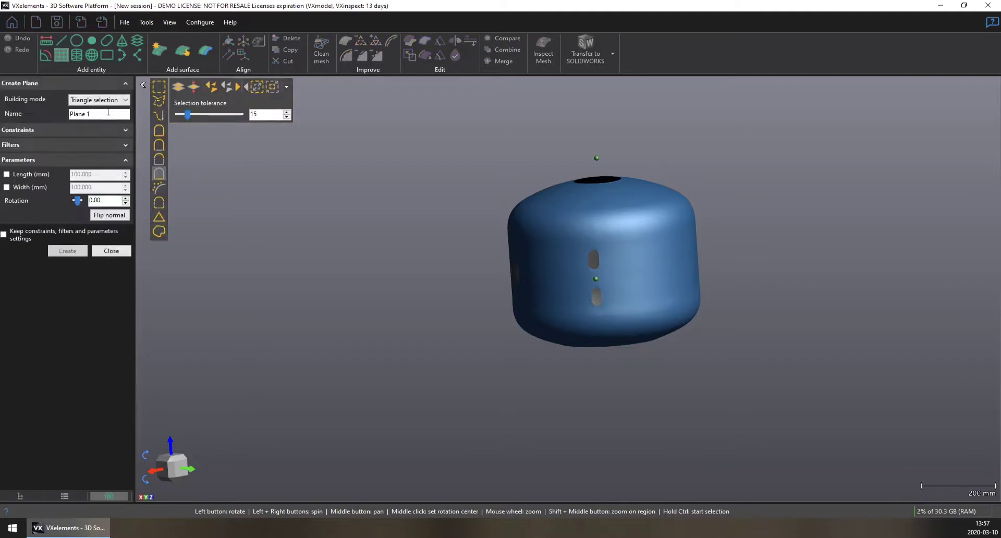
Build Plane 1 in Point selection mode through Points 1, 2 and 3.
click(104, 100)
click(102, 124)
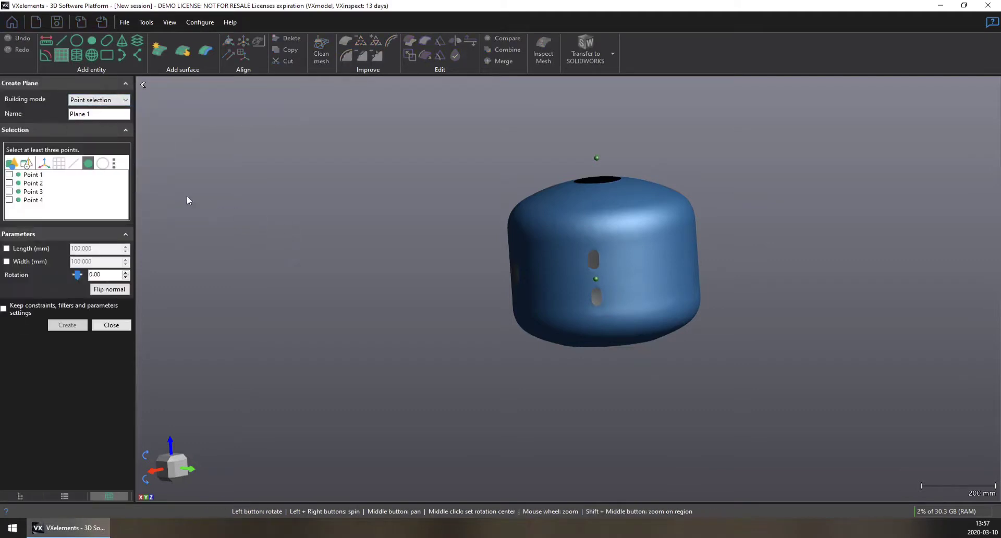
click(9, 183)
click(9, 192)
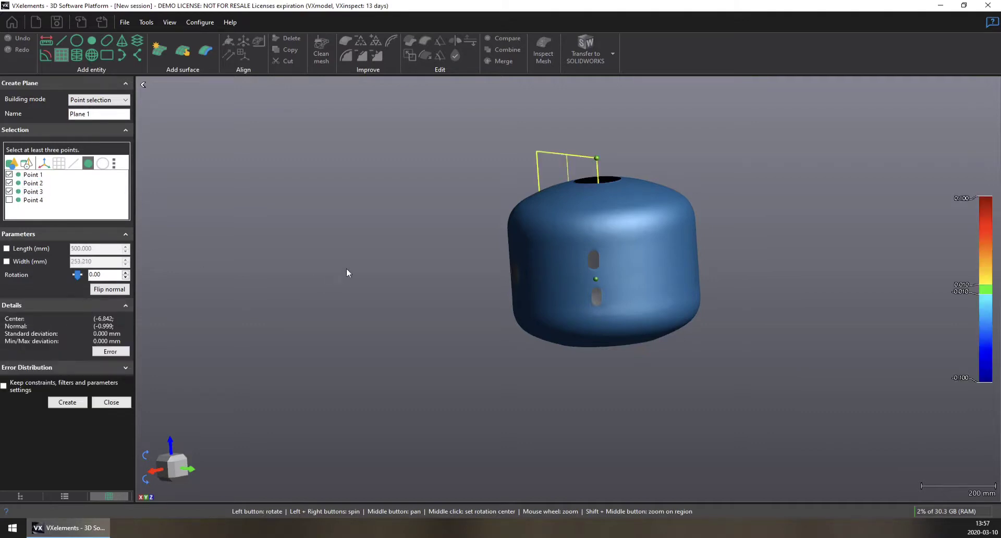
drag(346, 270, 293, 296)
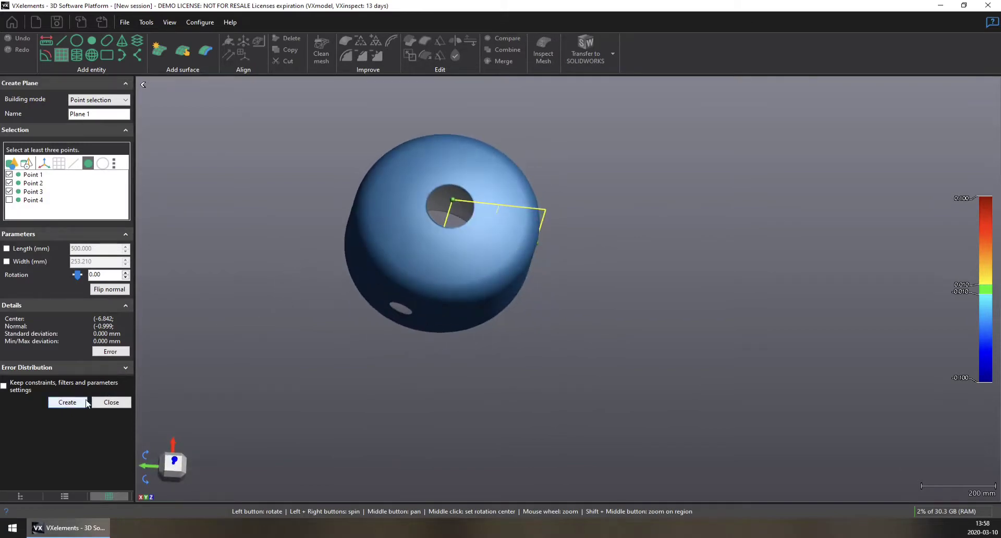
click(68, 402)
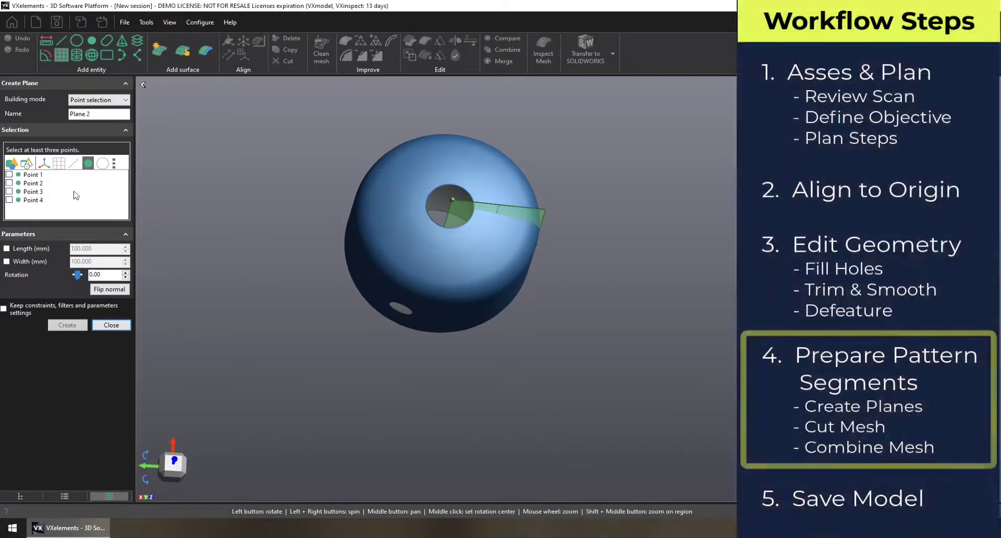
Create Plane 2 through Points 1, 2 and 4 and close the plane tool.
click(8, 175)
click(8, 183)
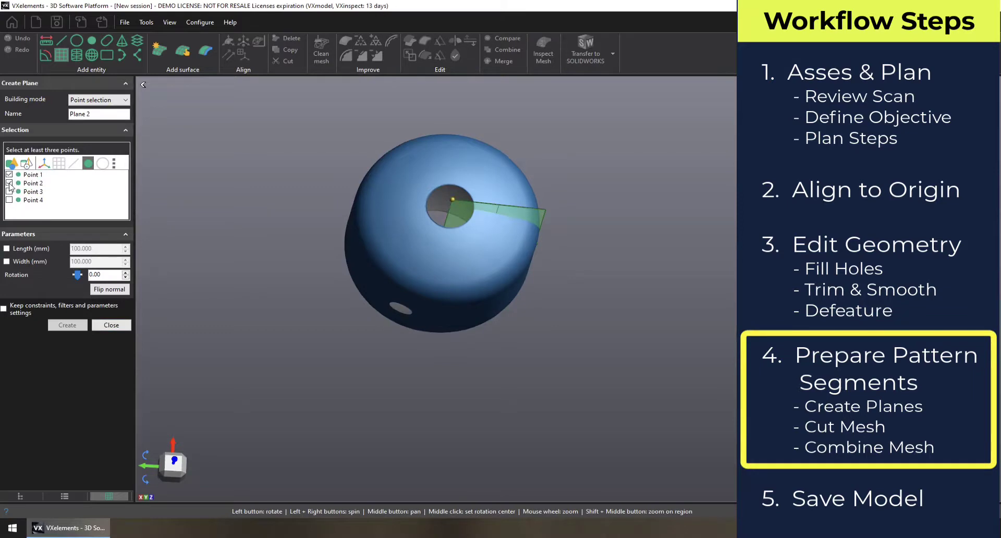
click(9, 200)
drag(327, 189, 327, 222)
click(73, 403)
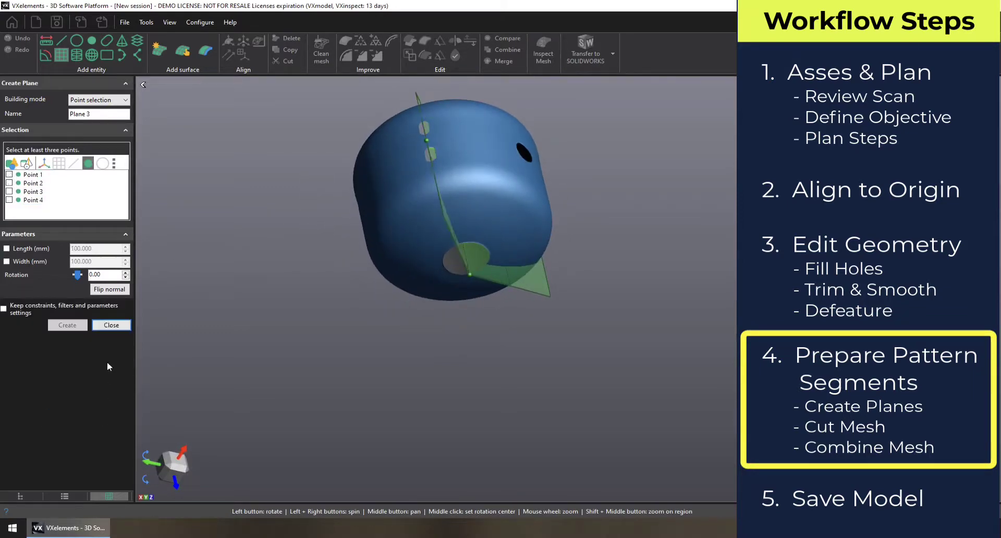
click(117, 328)
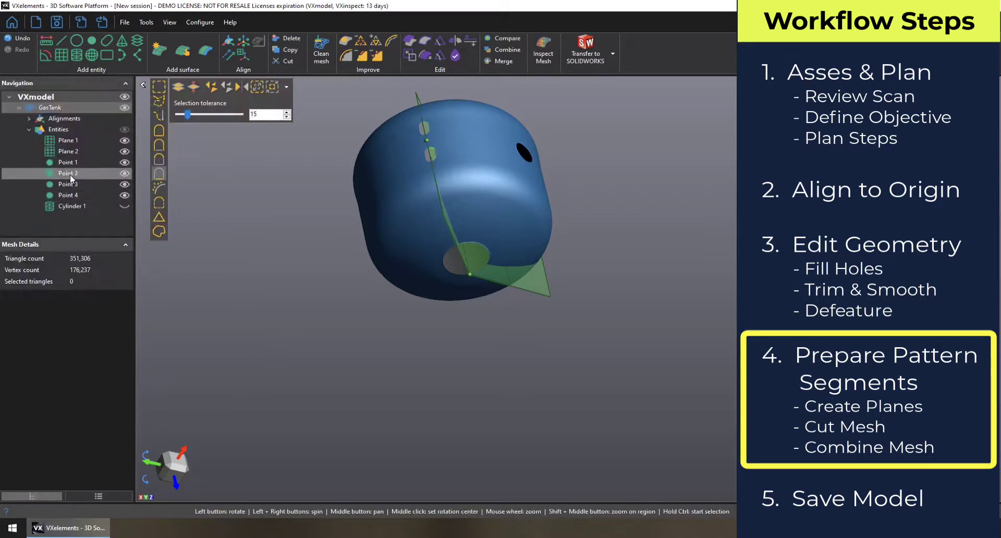
Select Plane 1 and orbit the tank to view both planes from above.
click(71, 142)
drag(208, 226, 268, 239)
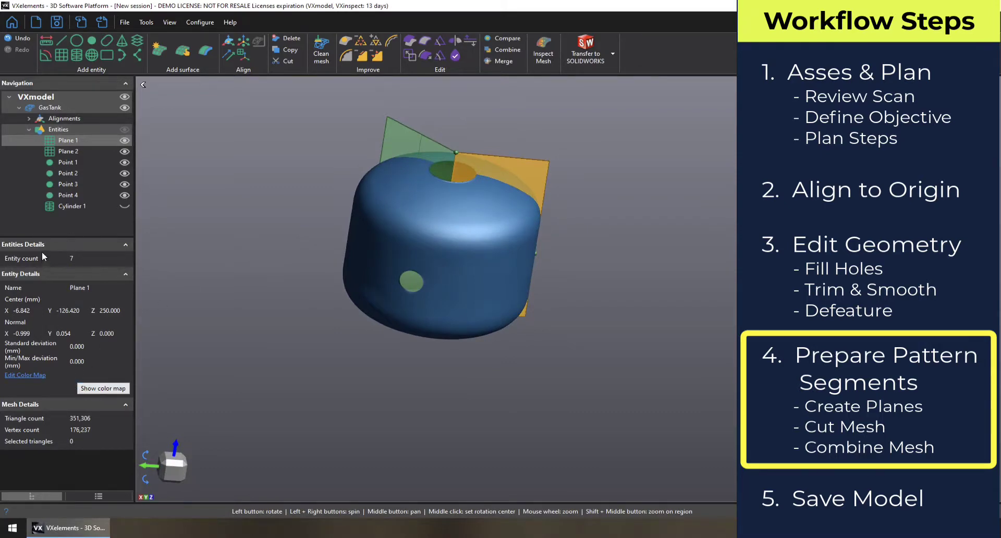
drag(319, 123, 370, 91)
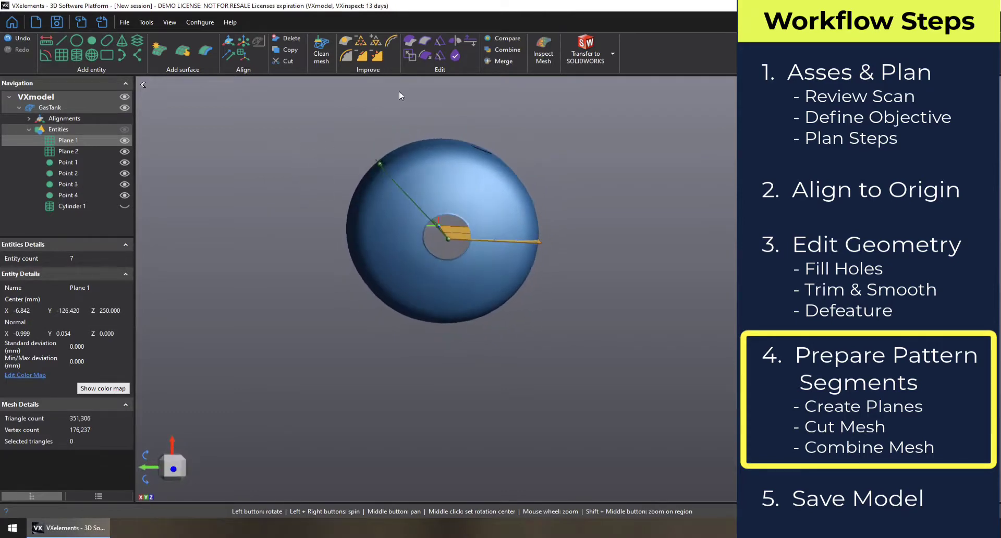
Cut the GasTank mesh along Plane 1, keeping both parts.
click(442, 40)
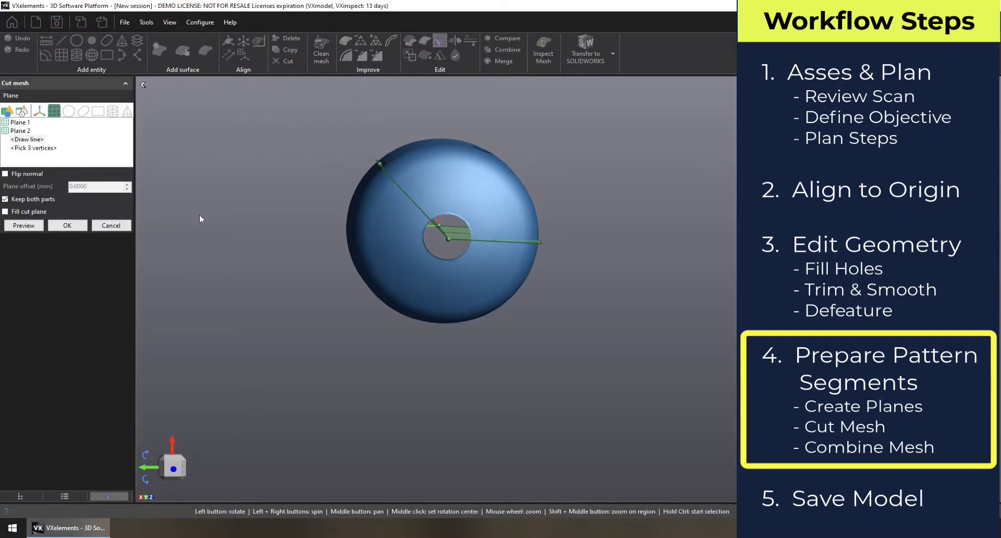
click(20, 123)
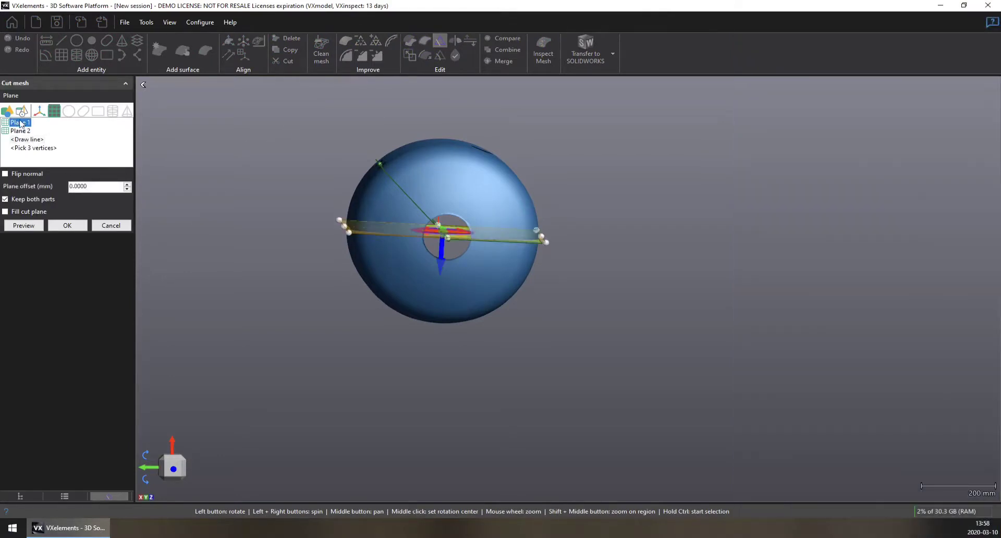
drag(244, 232, 246, 189)
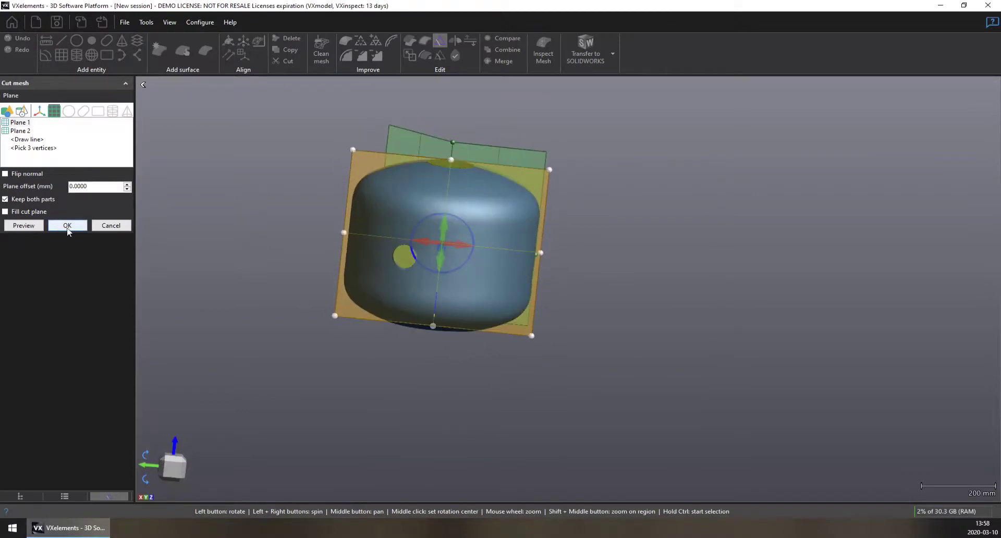
click(68, 225)
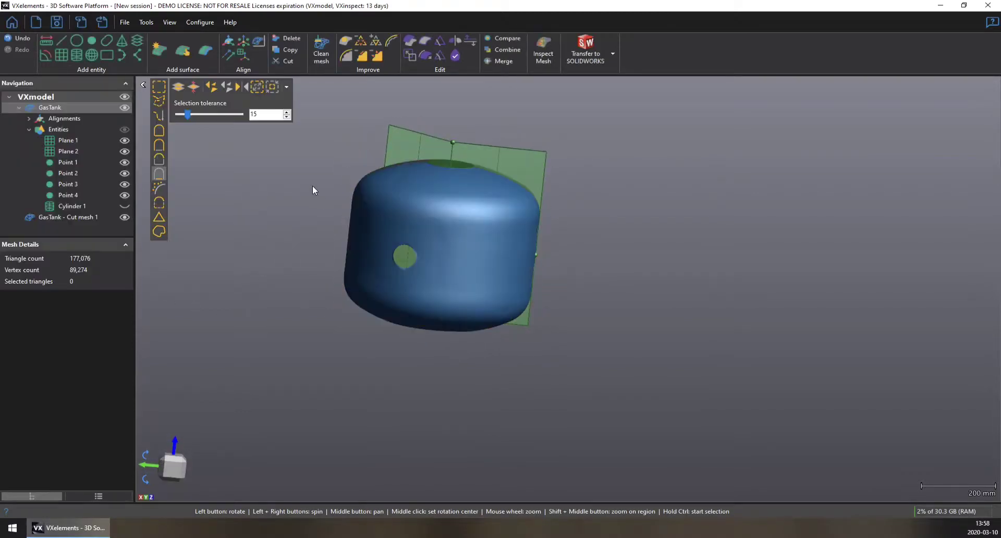
Compare the pieces by selecting GasTank - Cut mesh 1, then GasTank, then Cut mesh 1 again.
click(67, 216)
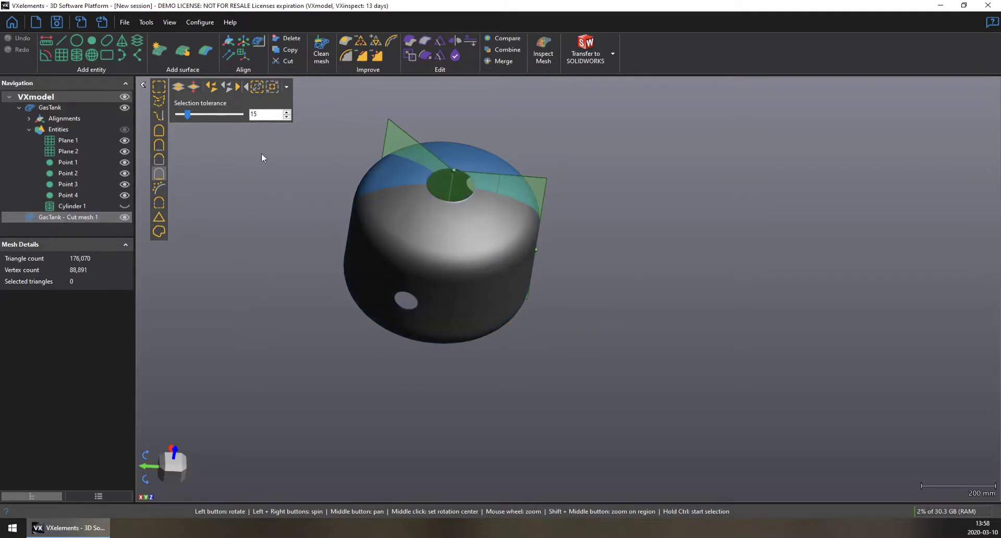
click(53, 107)
drag(320, 171, 314, 197)
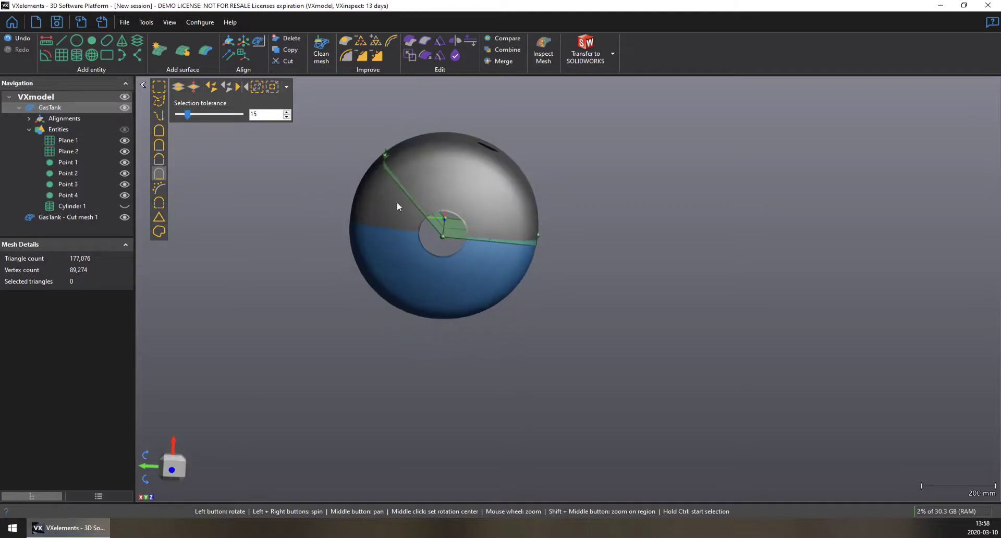
click(71, 218)
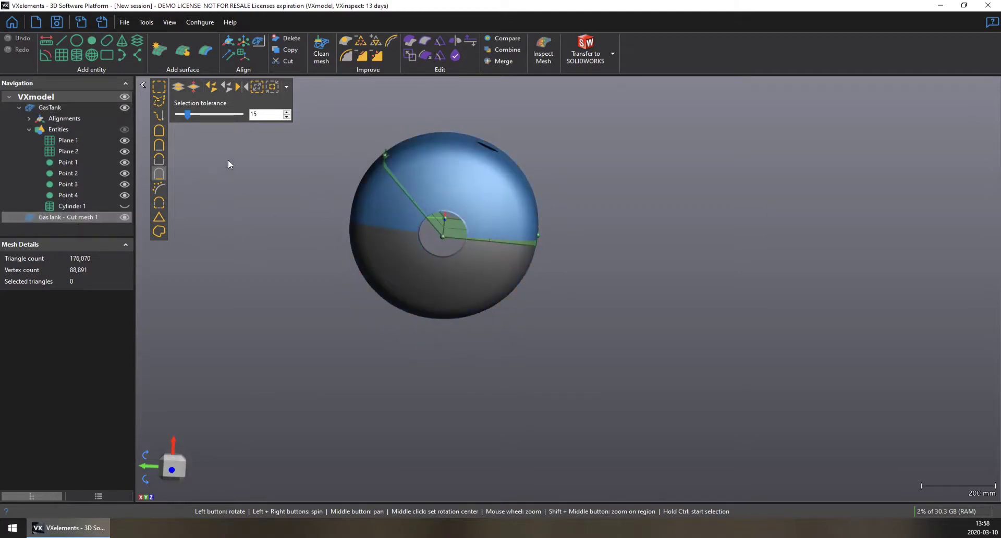
Toggle the origin planes in the Cut mesh plane list, then leave without cutting.
click(439, 41)
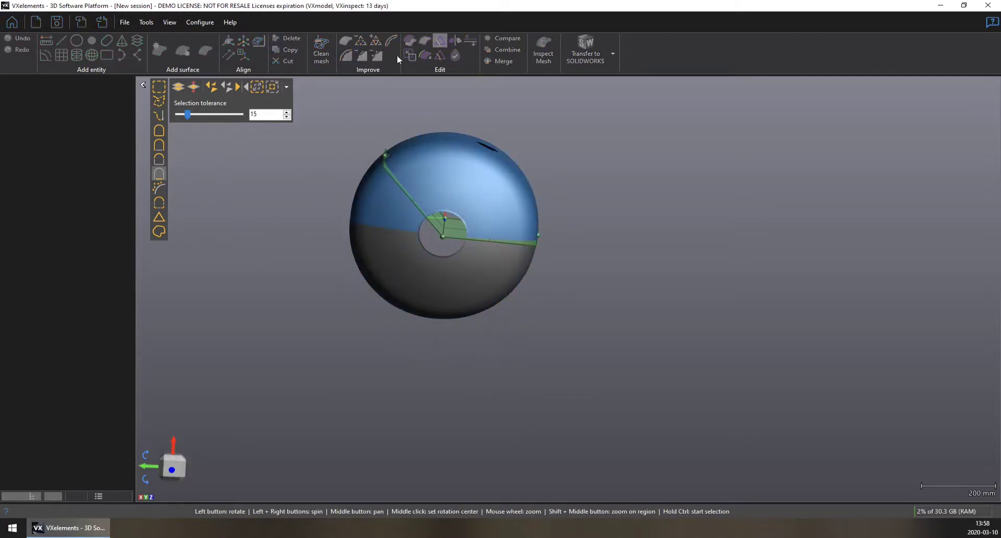
click(10, 116)
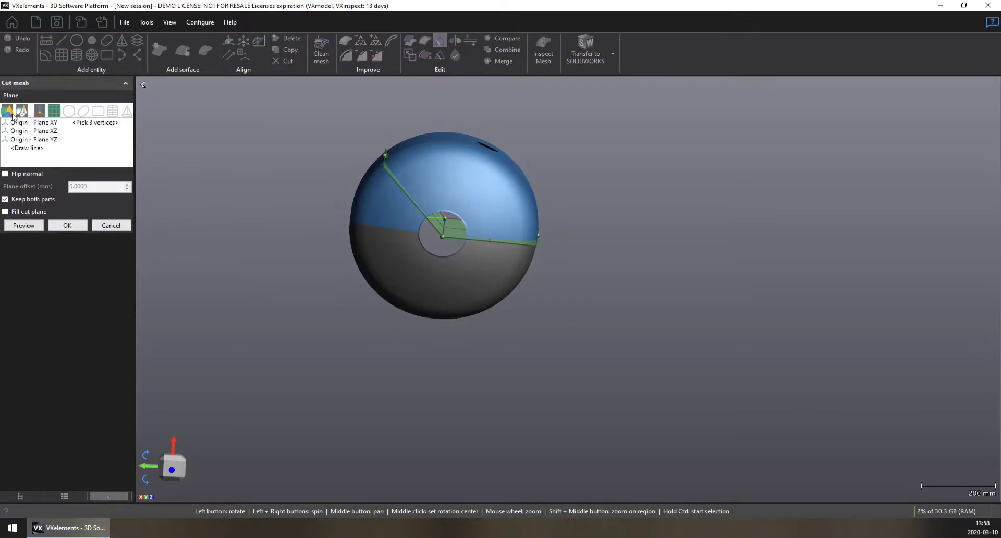
click(21, 112)
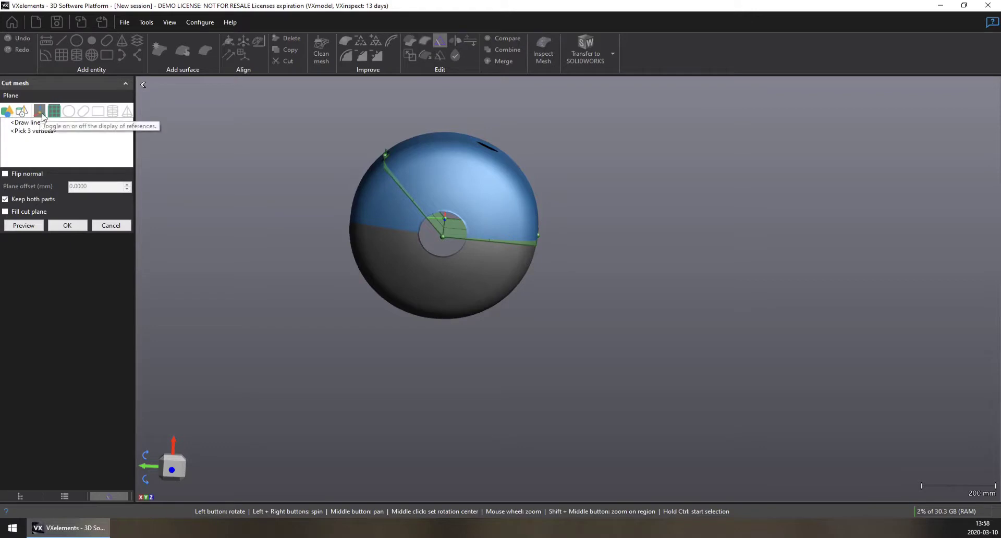
click(20, 114)
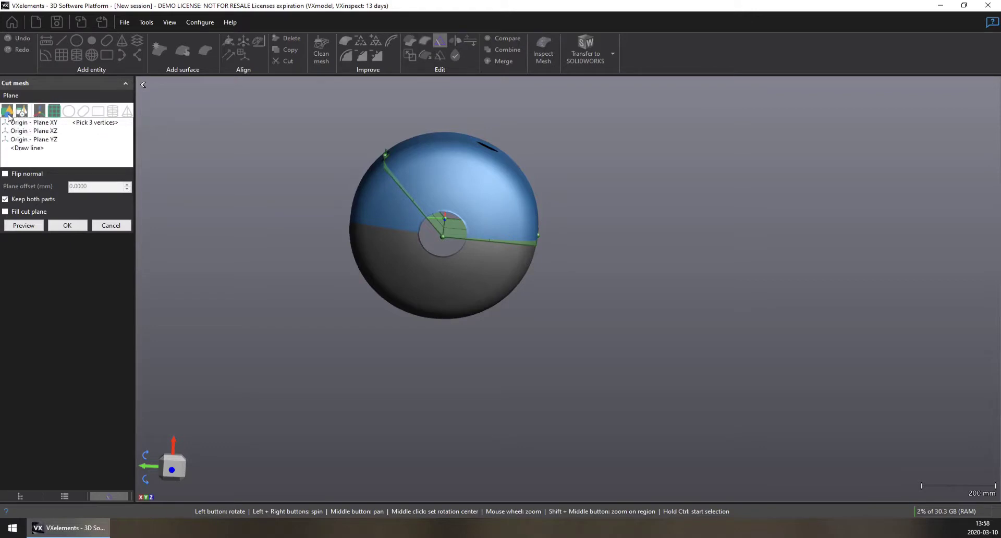
click(8, 116)
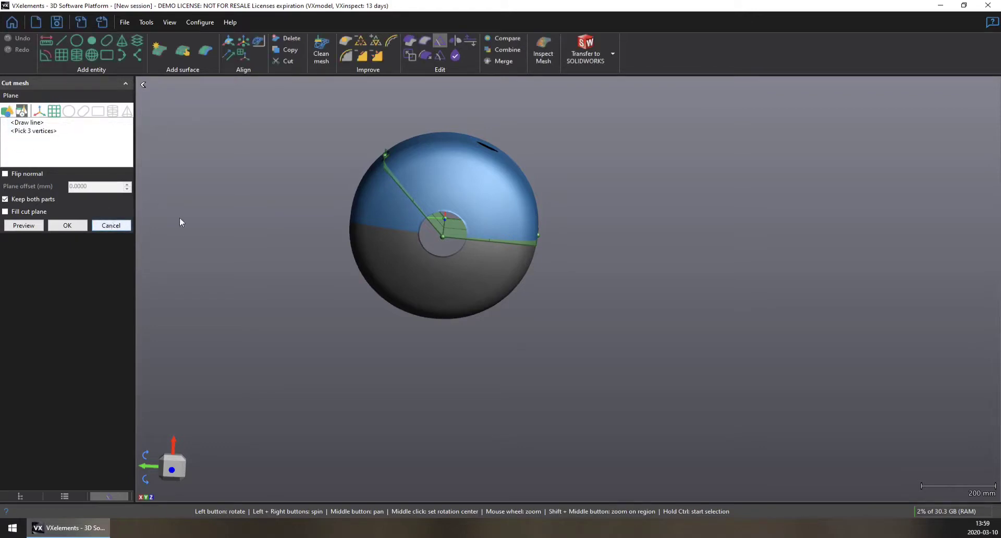
key(Return)
mouse_move(257, 226)
mouse_down()
mouse_move(245, 262)
mouse_move(247, 238)
mouse_up()
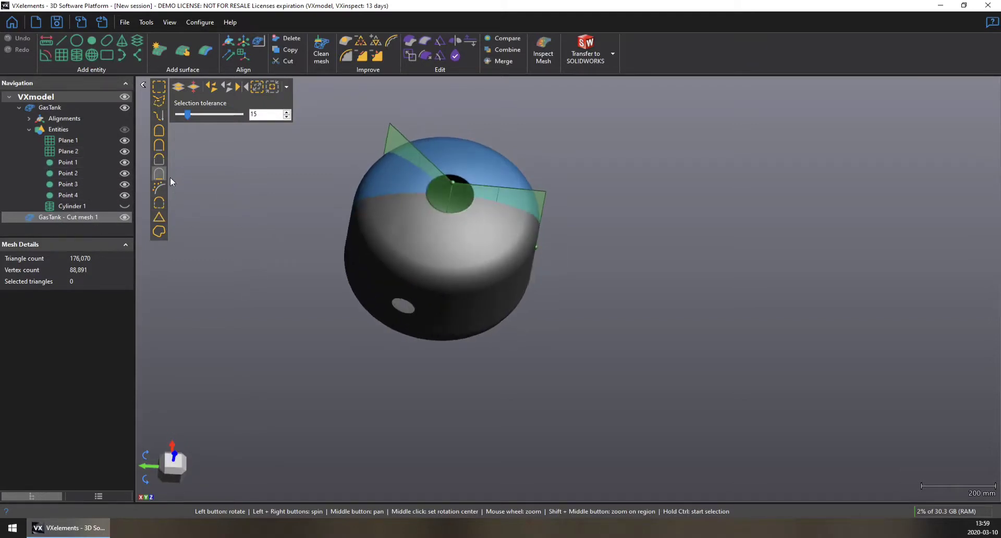
Reopen Cut mesh, try the three-vertex plane option, and cancel.
click(440, 40)
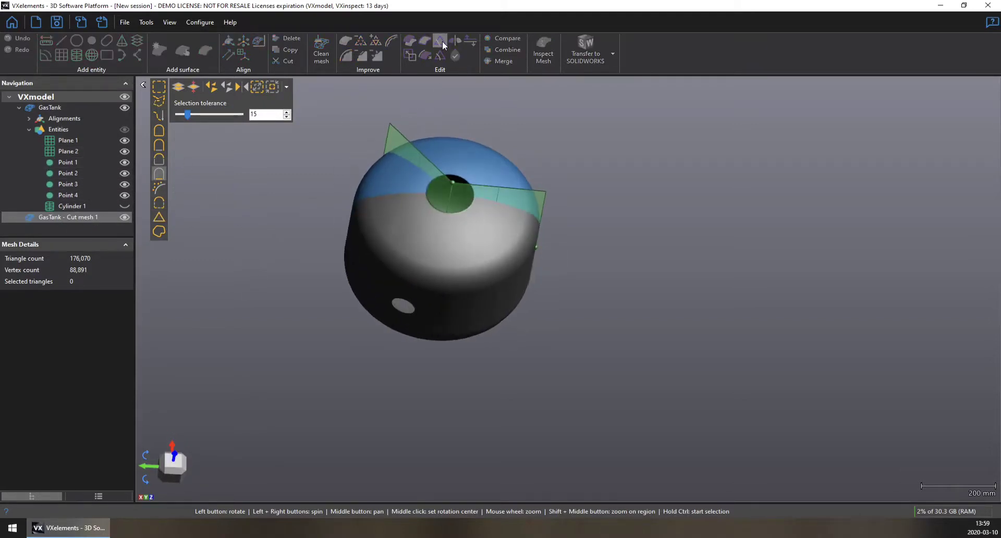
click(38, 131)
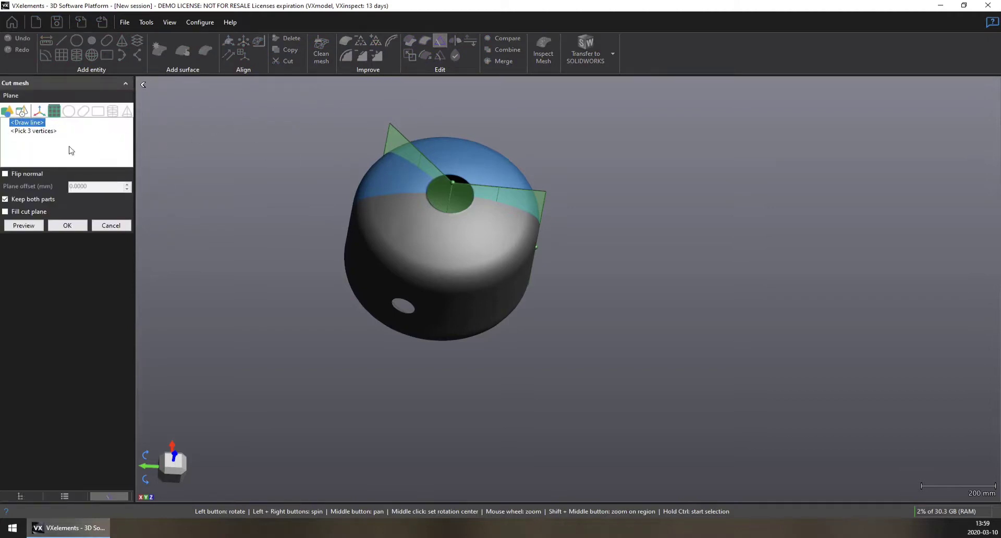
click(110, 226)
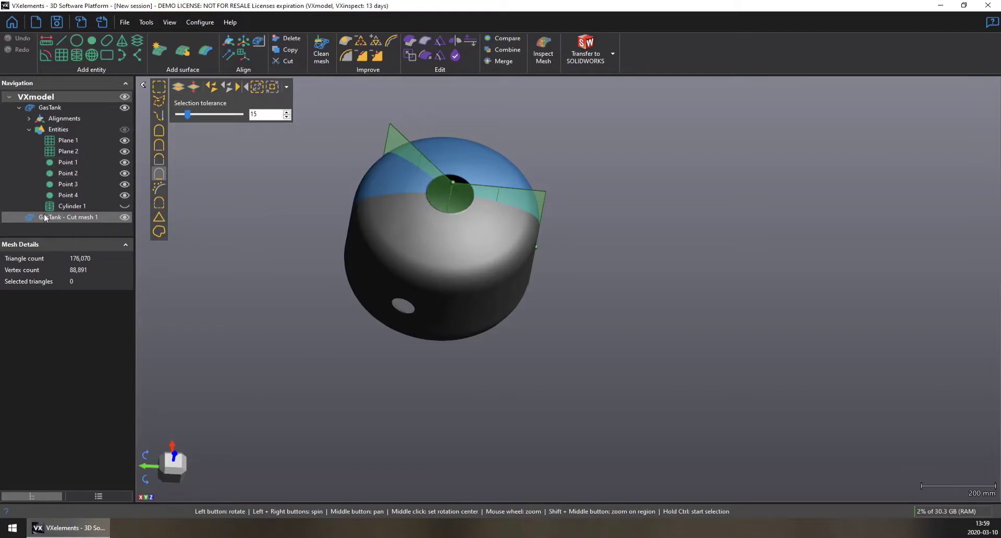
Send Plane 2 to GasTank - Cut mesh 1 and show that mesh's entities.
click(65, 153)
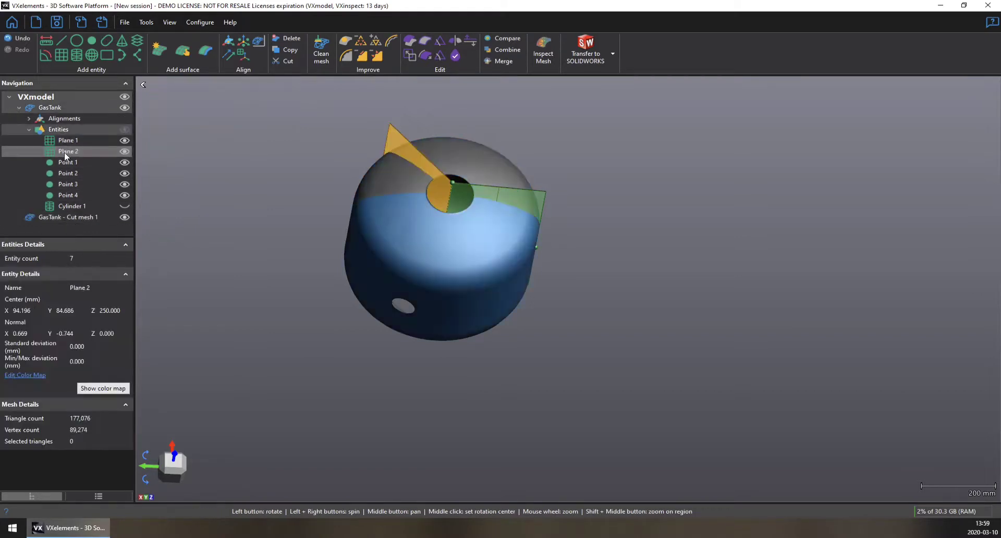
right_click(55, 150)
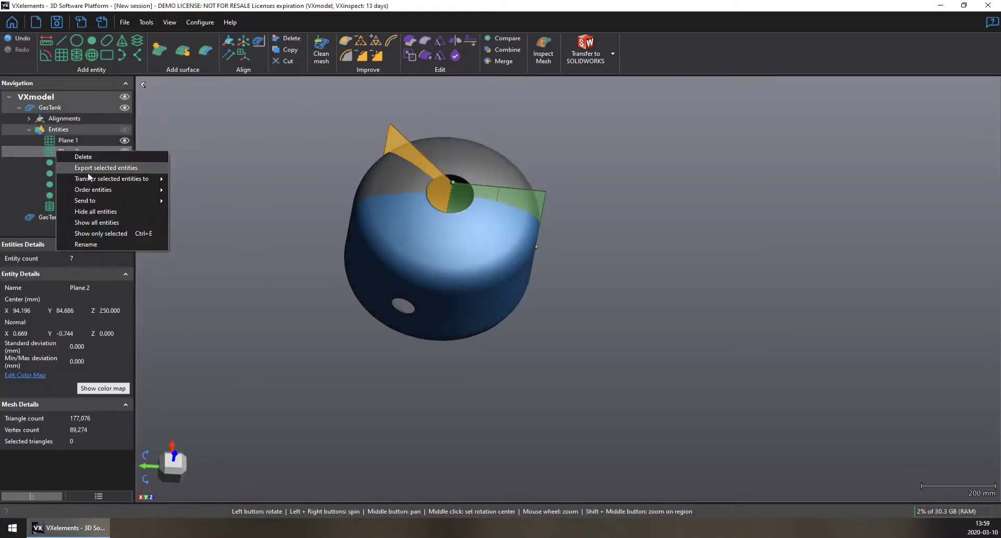
mouse_move(97, 183)
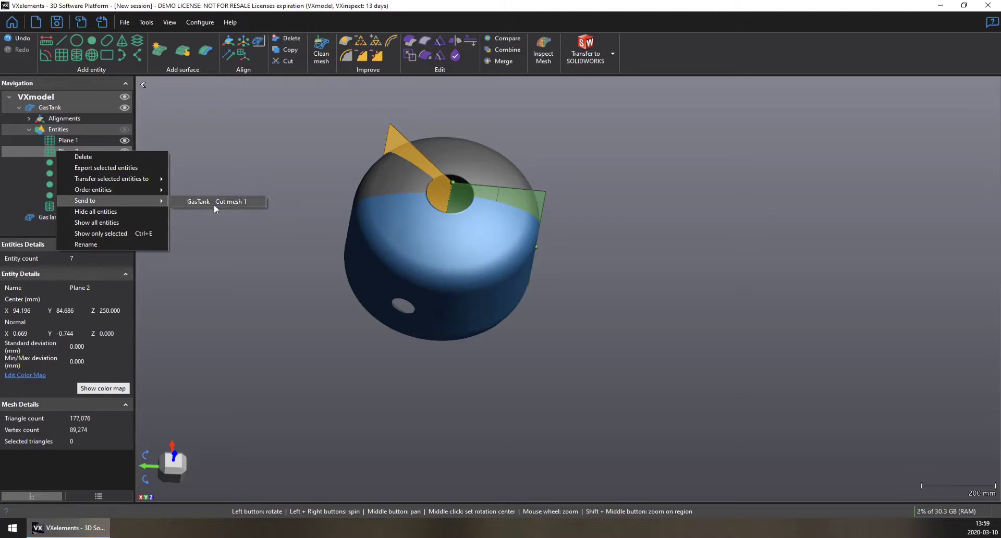
click(214, 203)
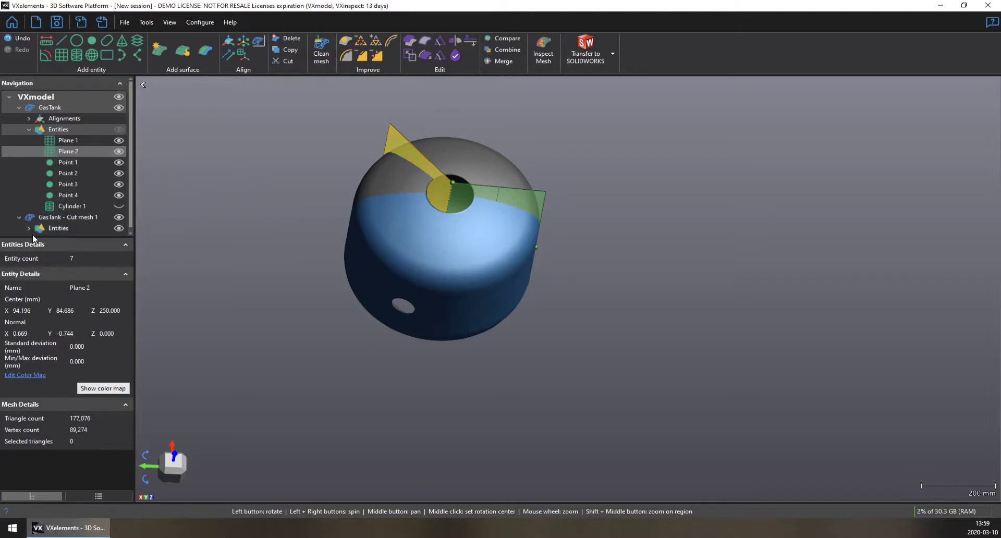
click(29, 228)
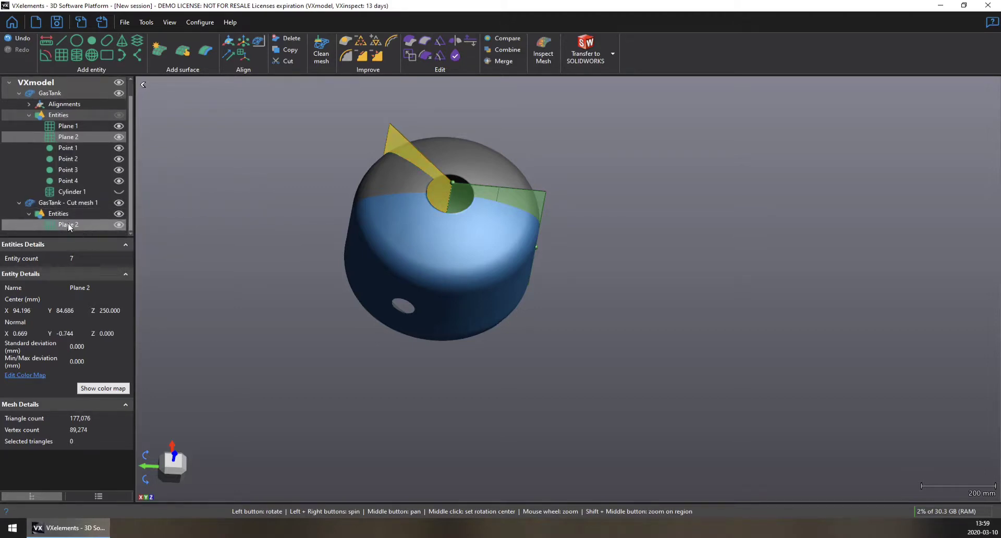
click(67, 202)
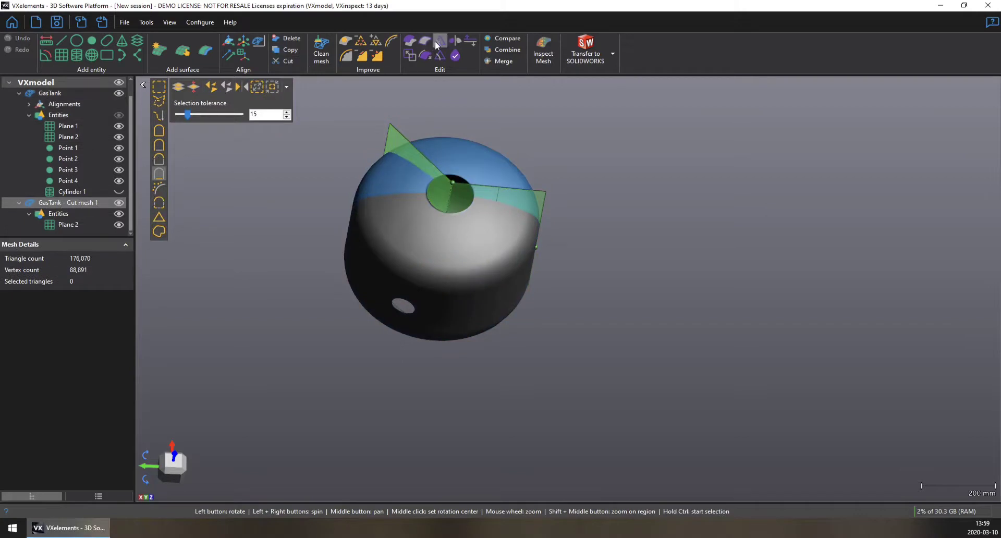
Cut GasTank - Cut mesh 1 along Plane 2 from the existing-planes list.
click(439, 41)
click(33, 140)
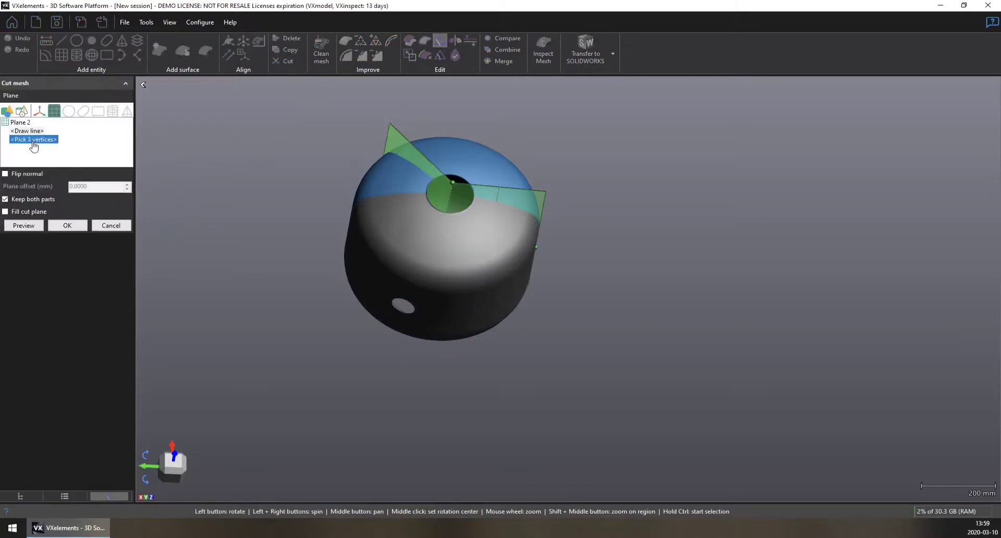
click(39, 110)
click(23, 123)
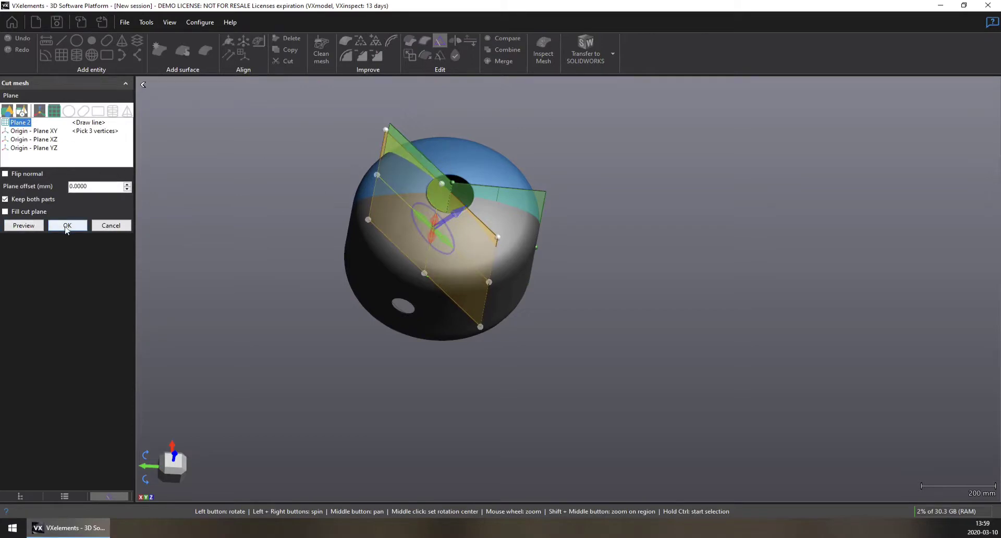
click(70, 226)
Inspect the result by selecting GasTank, Cut mesh 1, and the new 43,671-triangle wedge.
scroll(98, 192, down, 1)
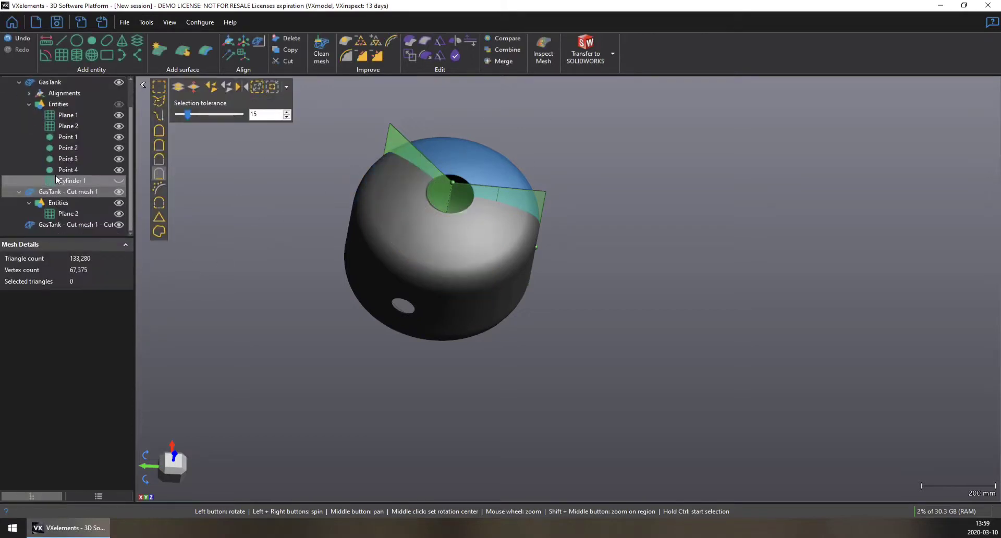
click(54, 82)
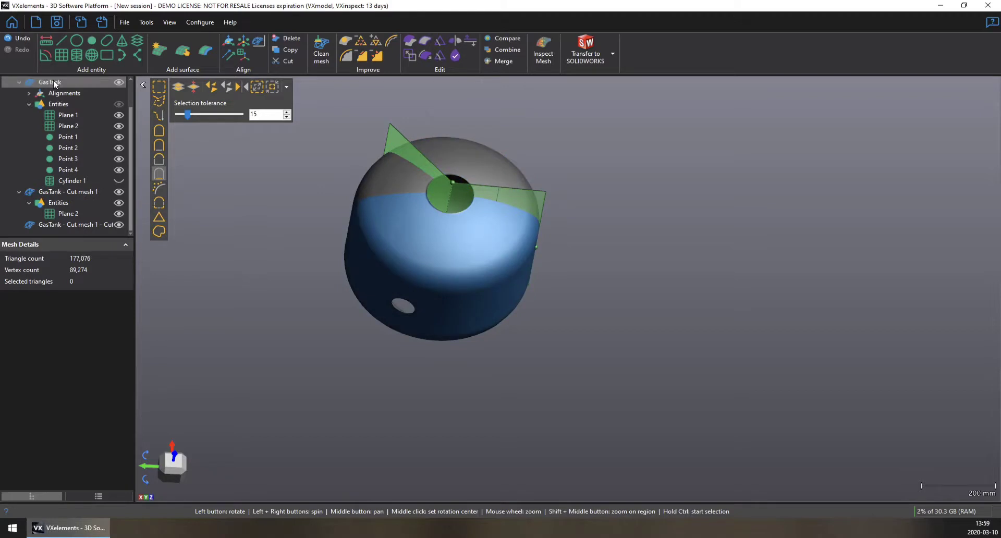
drag(346, 289, 315, 282)
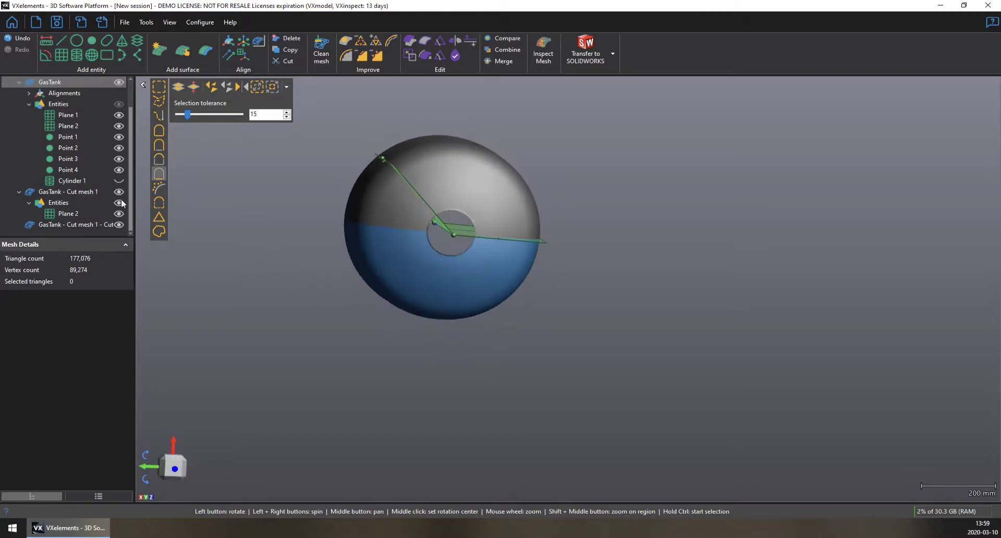
click(60, 193)
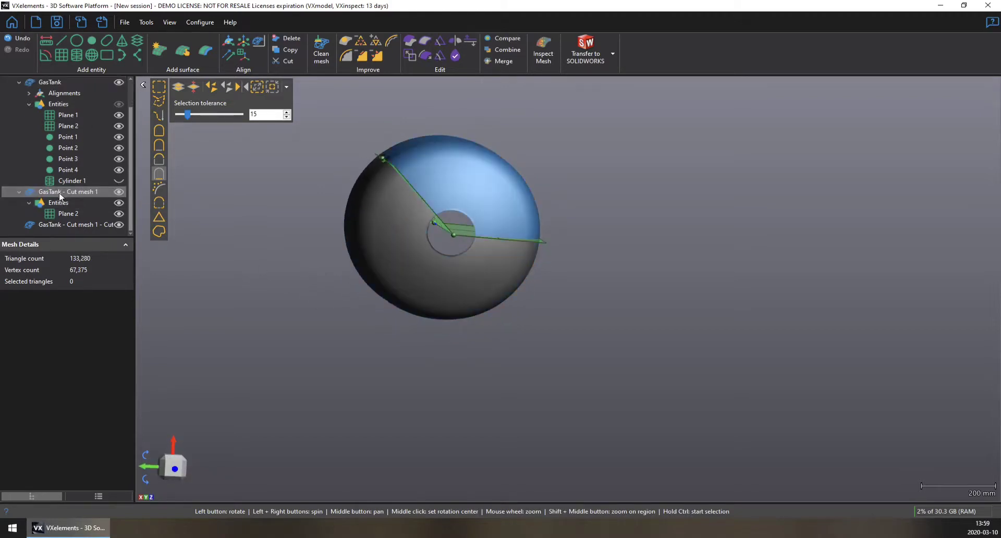
click(62, 224)
drag(330, 378, 360, 320)
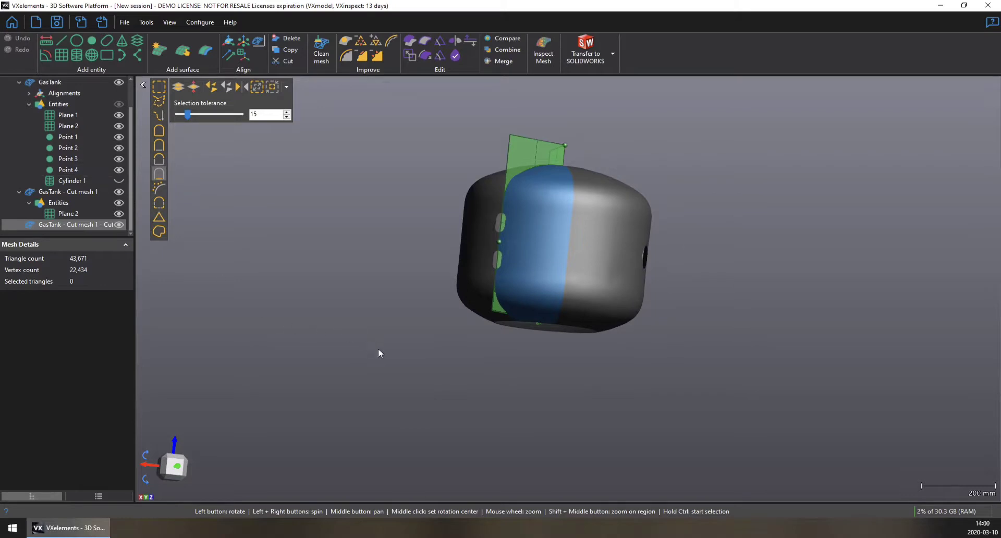
drag(380, 351, 409, 377)
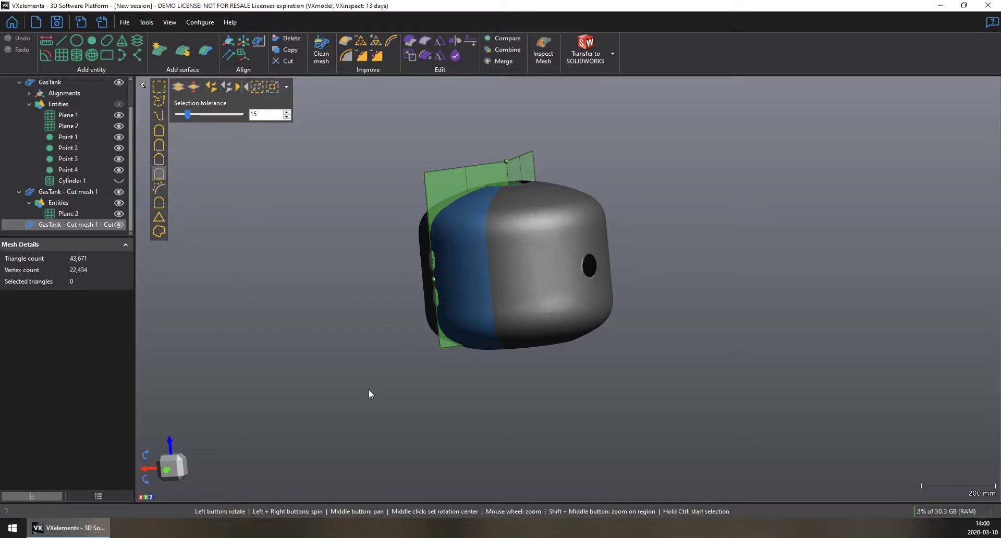
drag(346, 331, 383, 318)
drag(649, 317, 680, 283)
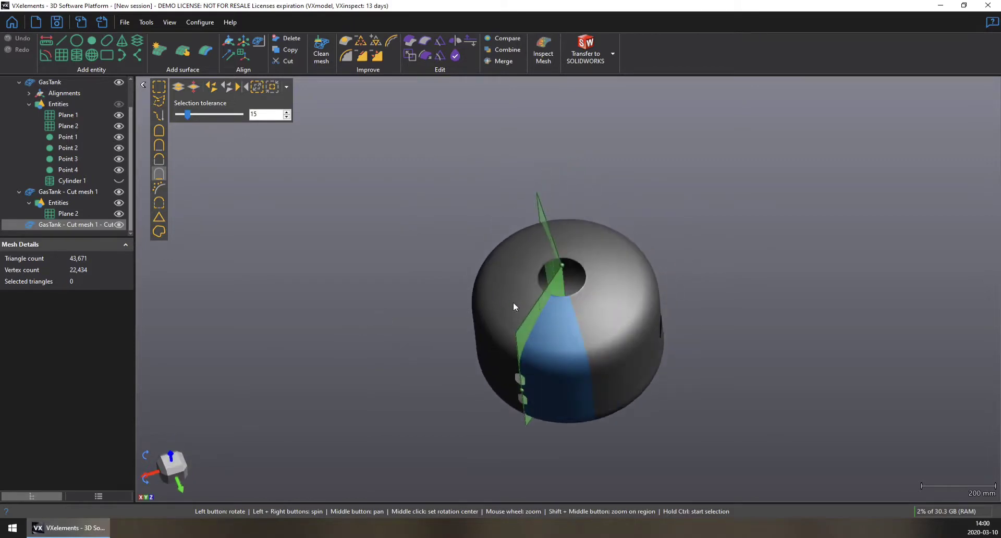
mouse_move(505, 359)
mouse_down()
mouse_move(518, 350)
mouse_move(498, 284)
mouse_move(505, 342)
mouse_up()
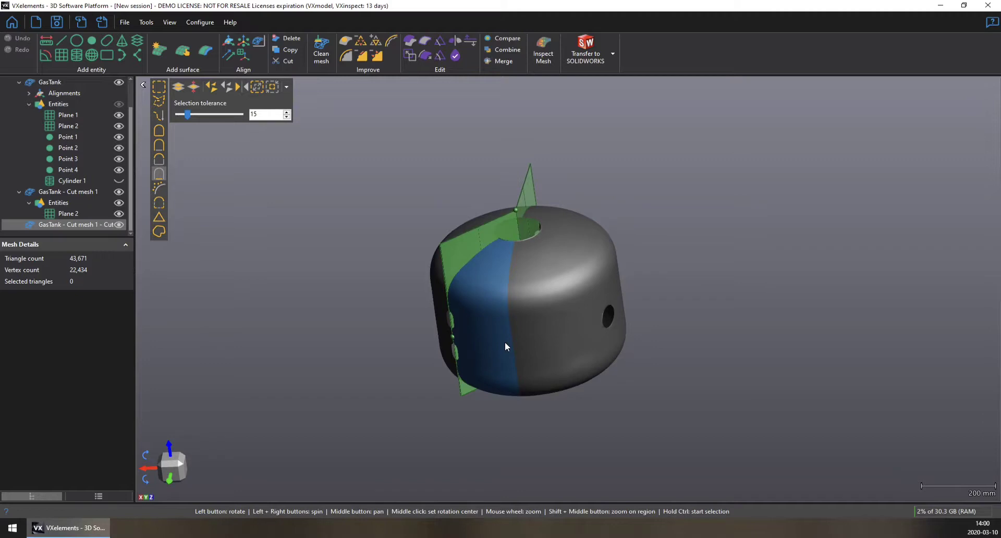
drag(480, 269, 574, 302)
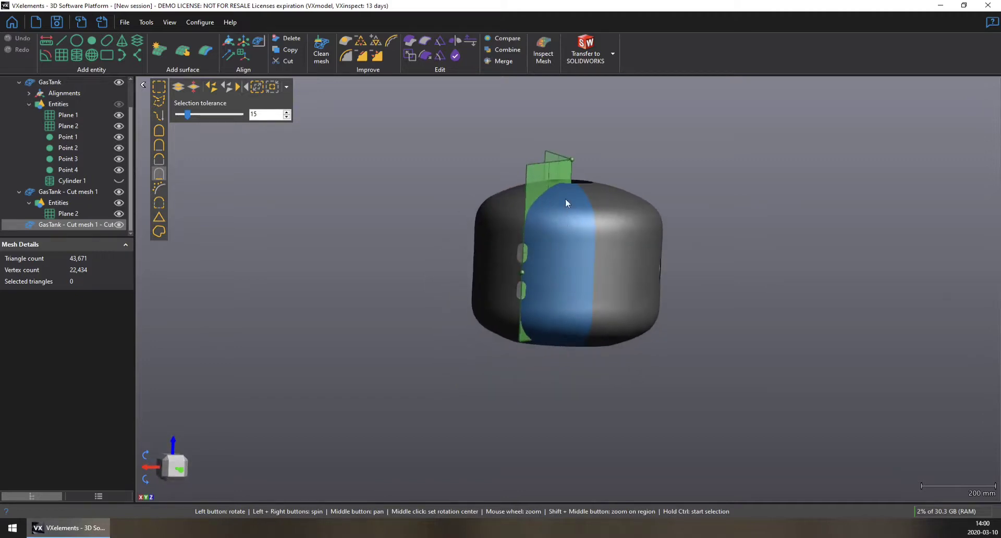
drag(628, 208, 598, 224)
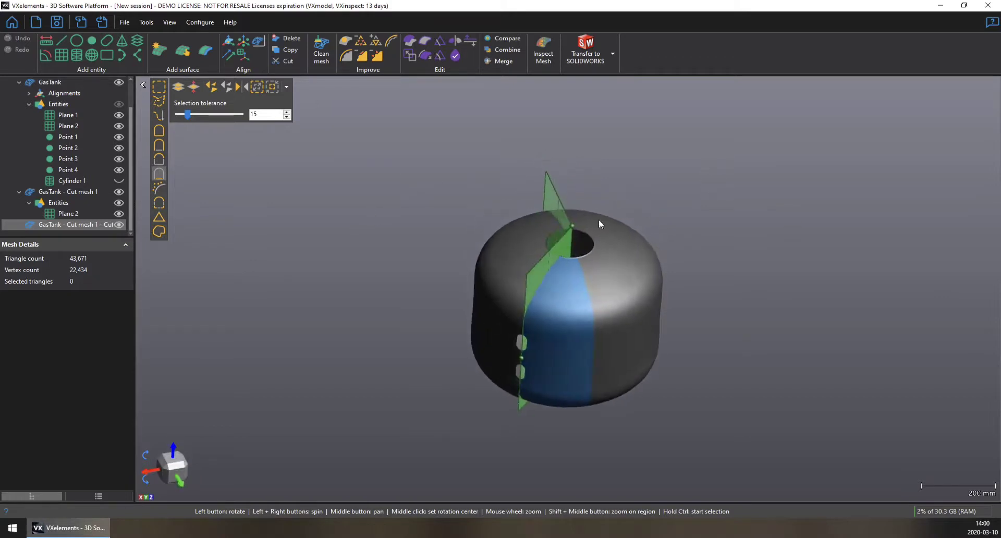
mouse_move(402, 362)
mouse_down()
mouse_move(409, 333)
mouse_move(408, 349)
mouse_up()
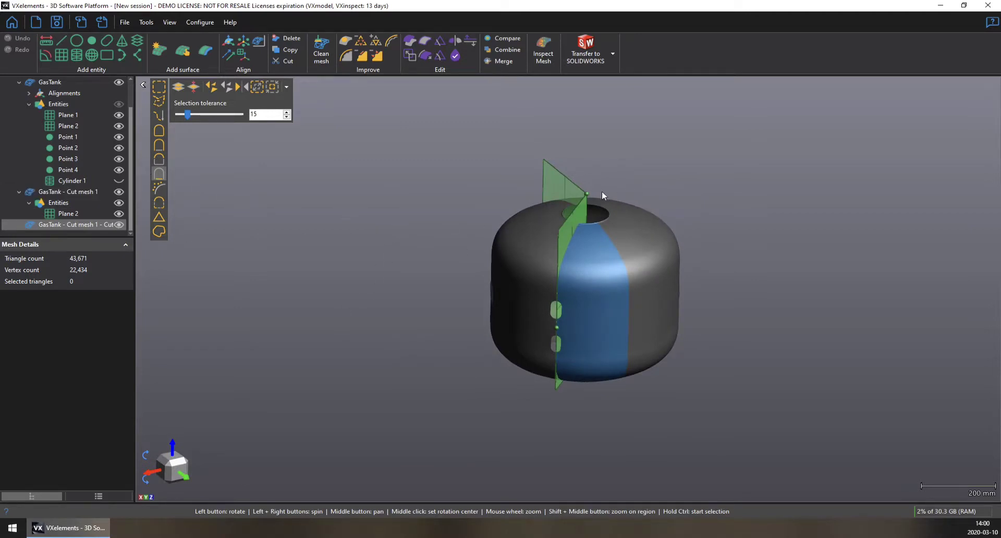
drag(557, 382, 661, 301)
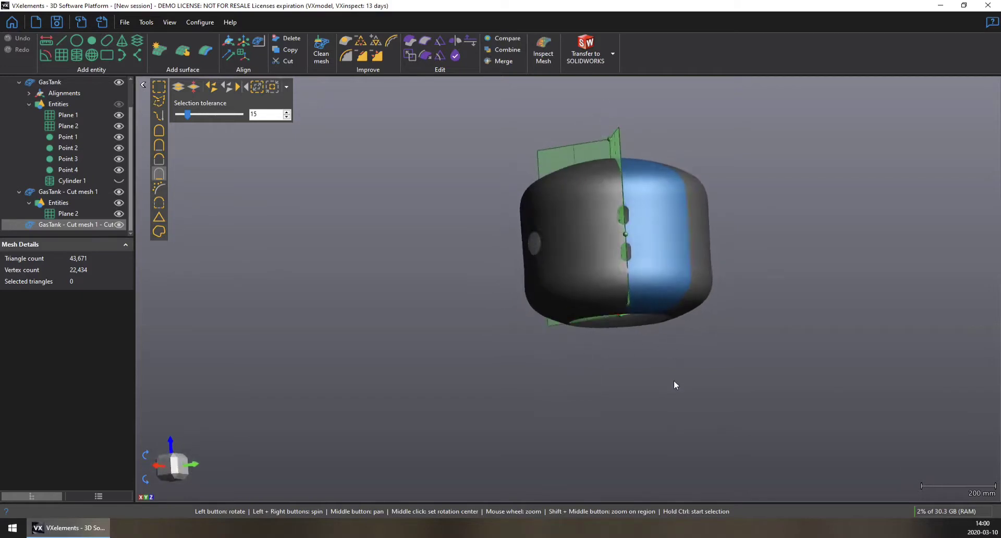
drag(674, 380, 642, 380)
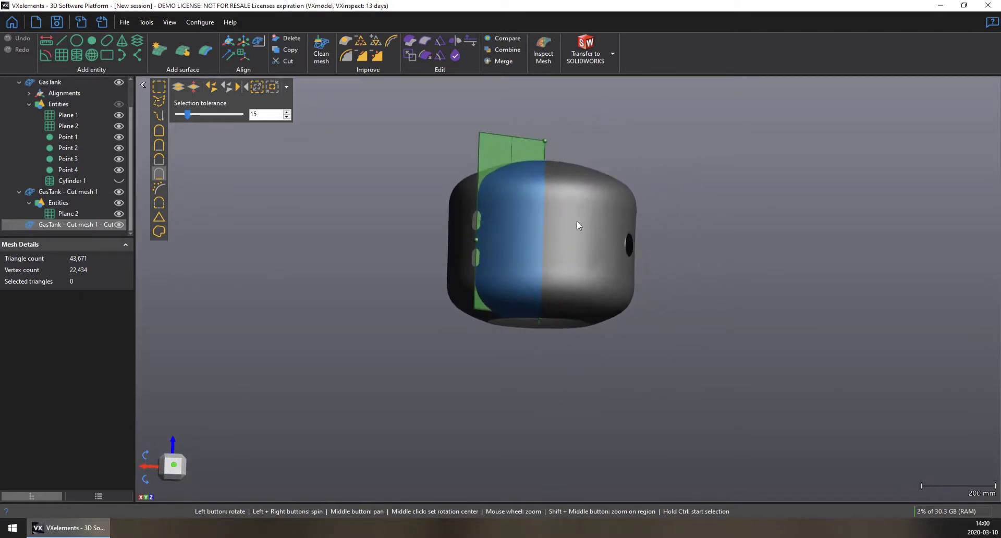
drag(604, 237, 545, 242)
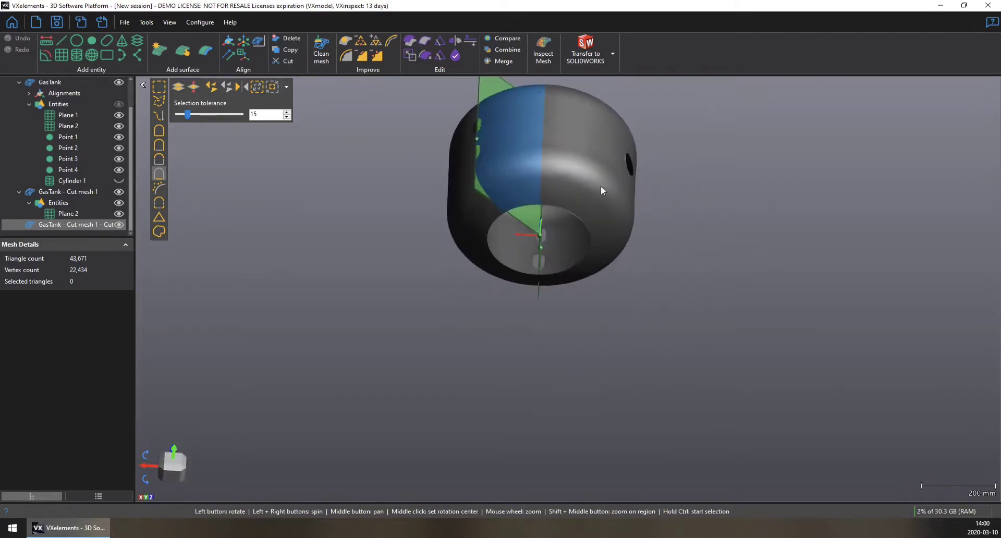
drag(526, 211, 574, 223)
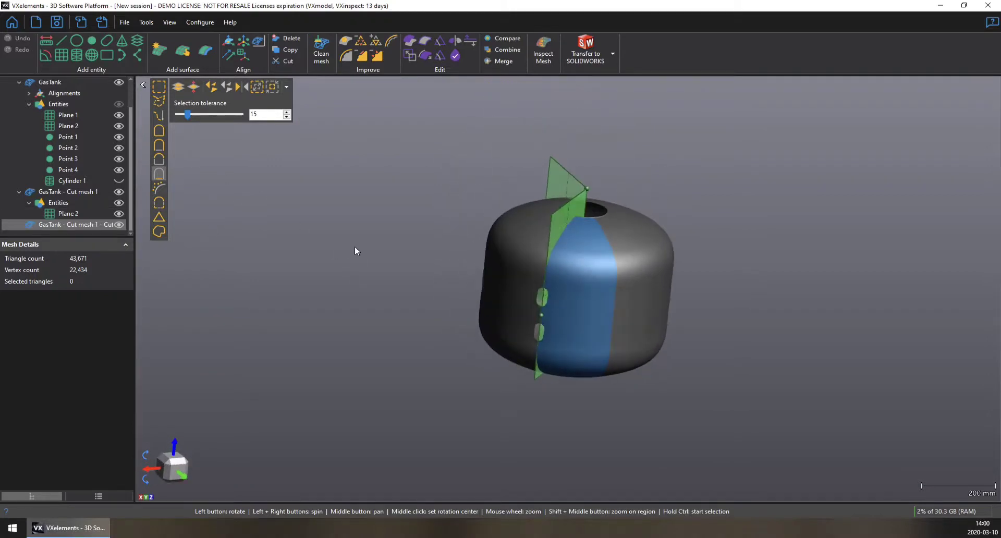
drag(358, 251, 270, 145)
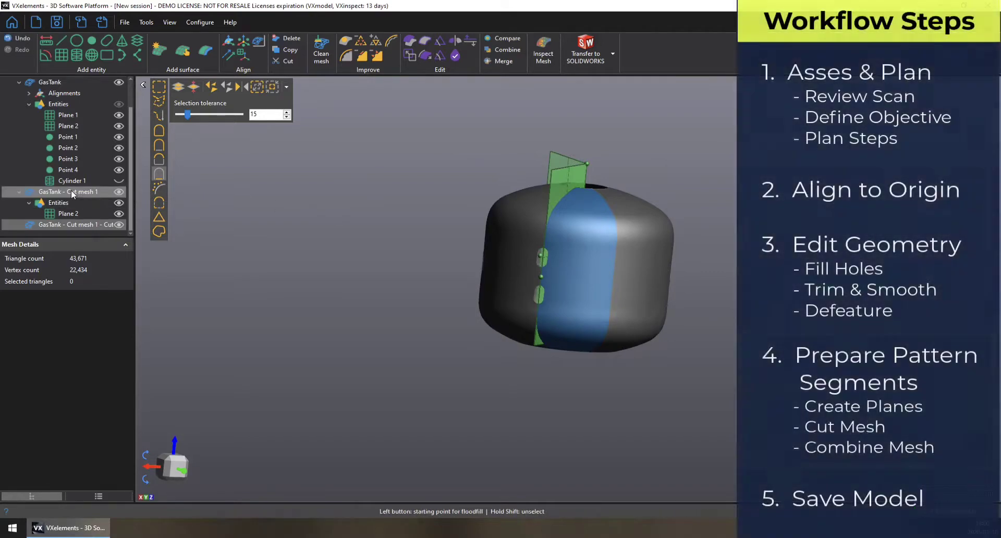
click(73, 193)
click(50, 224)
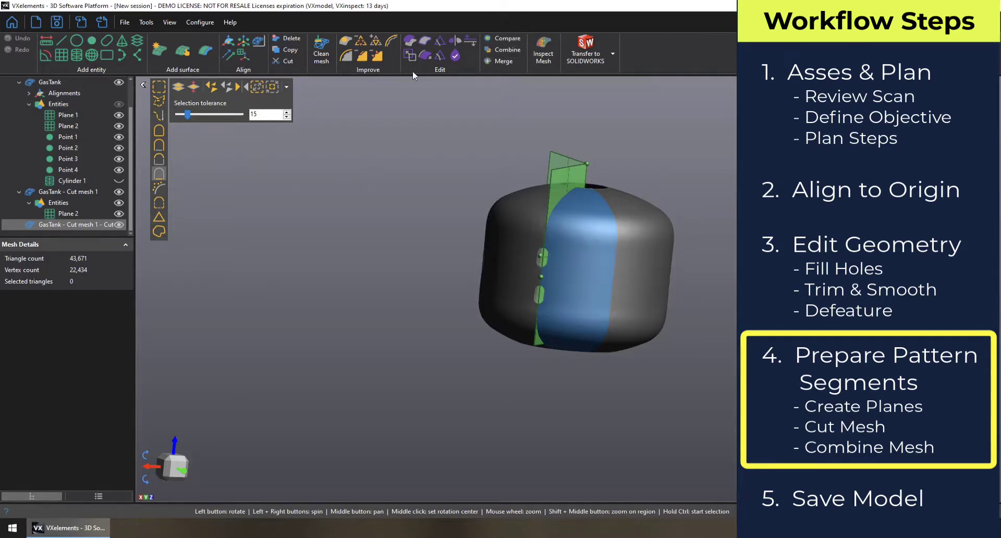
Combine GasTank and its two cut meshes into a single mesh, Combine 1.
click(505, 50)
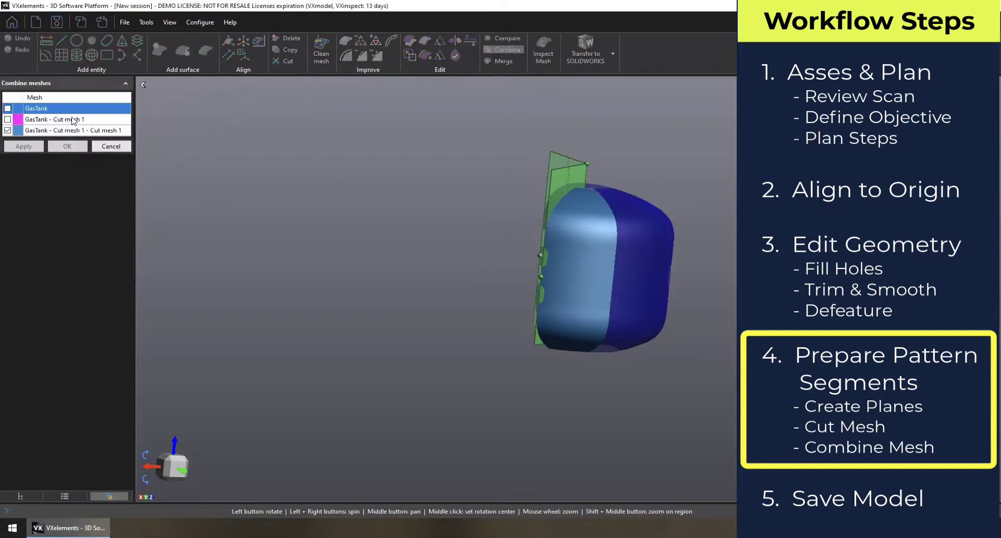
click(8, 108)
click(7, 108)
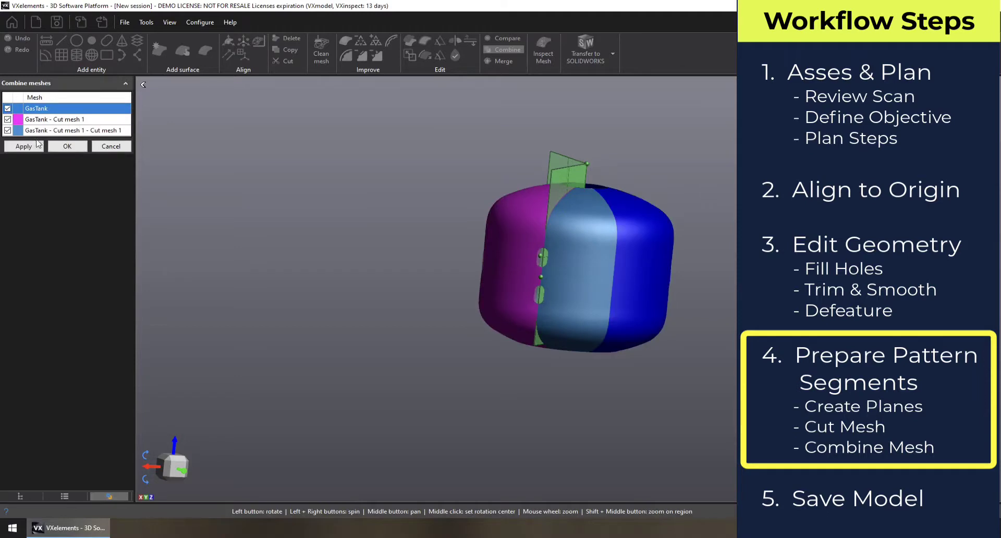
click(24, 146)
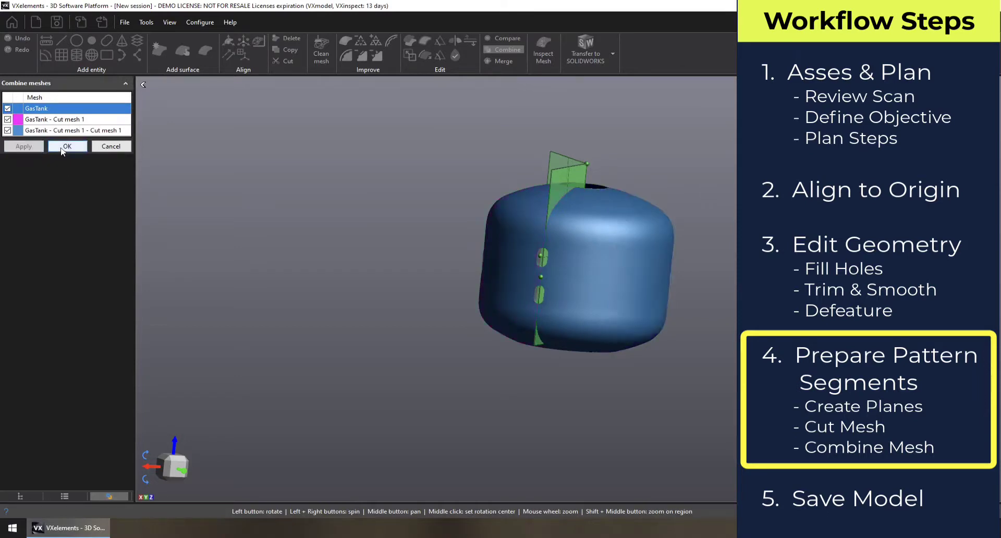
click(67, 146)
scroll(112, 211, down, 1)
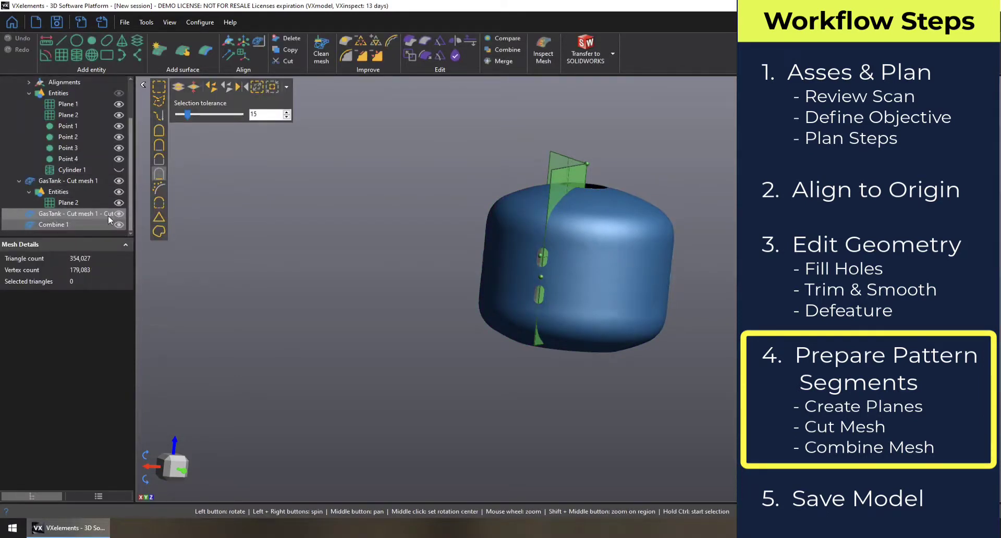
scroll(117, 198, up, 4)
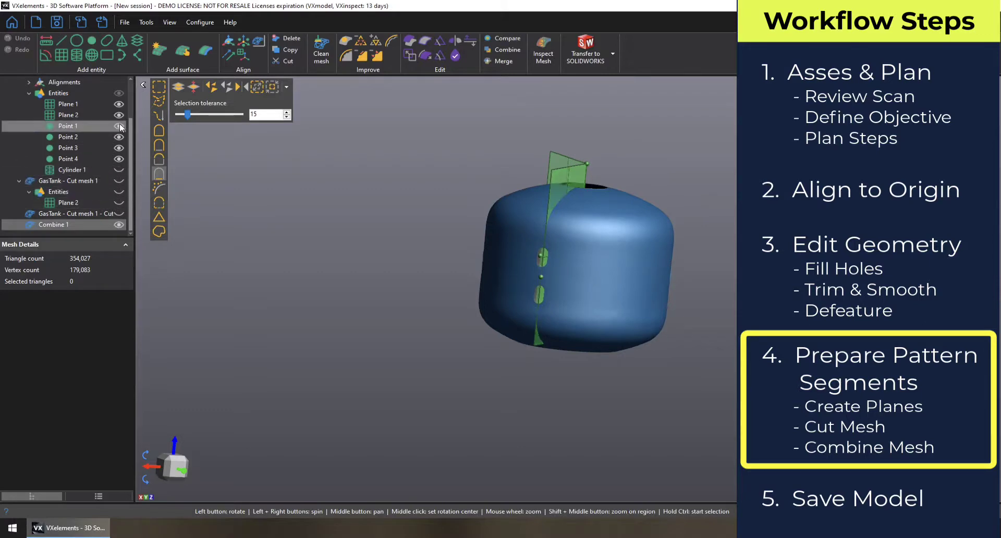
Hide the GasTank reference planes and points and view the tank's top hole.
click(119, 108)
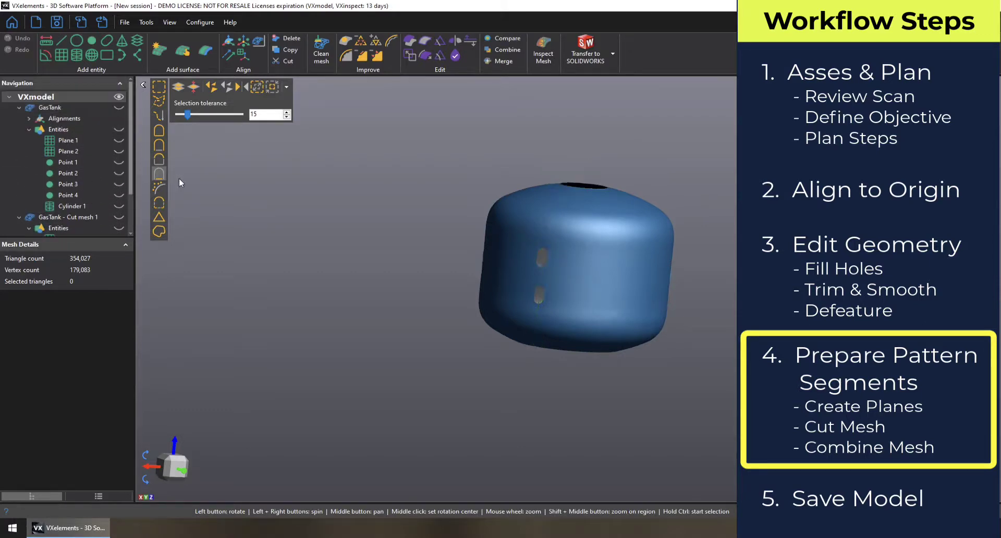
drag(353, 227, 353, 237)
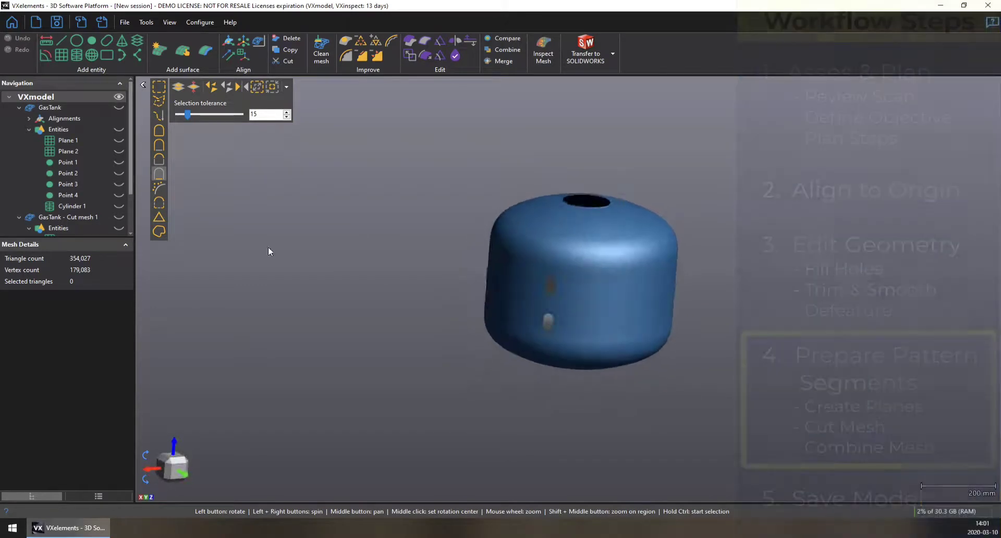
scroll(78, 188, down, 1)
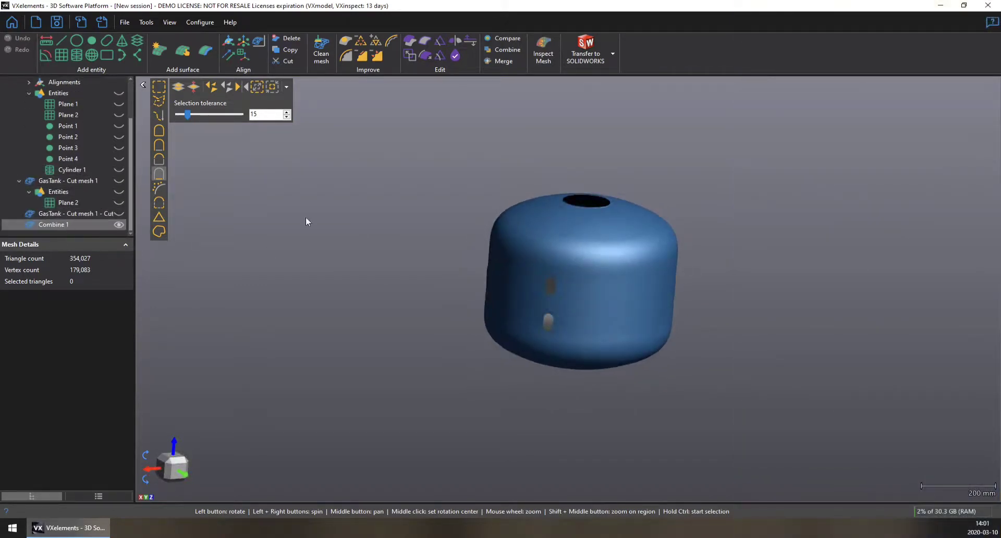
click(441, 40)
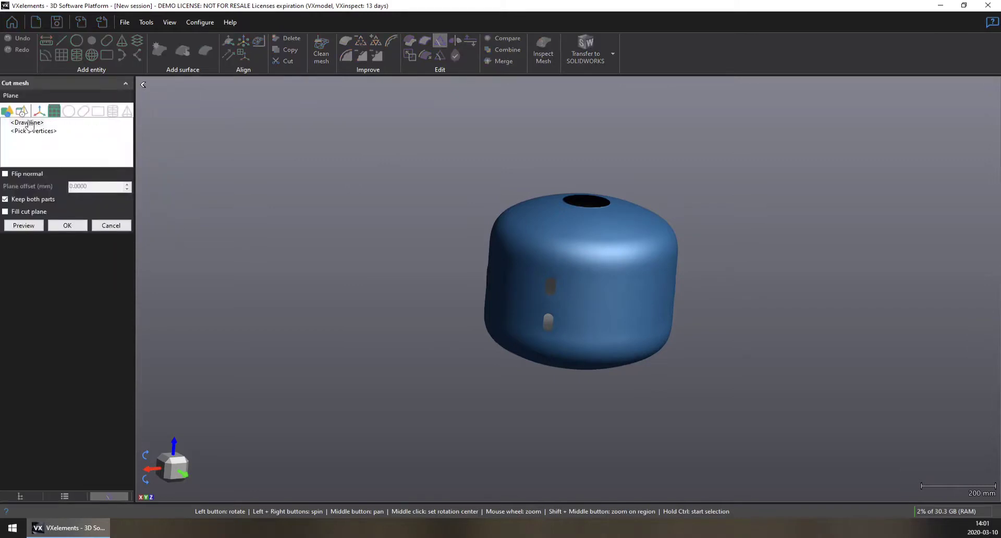
Cut Combine 1 on Origin - Plane XY at a 44.2461 mm offset, keeping both parts.
click(39, 111)
click(51, 123)
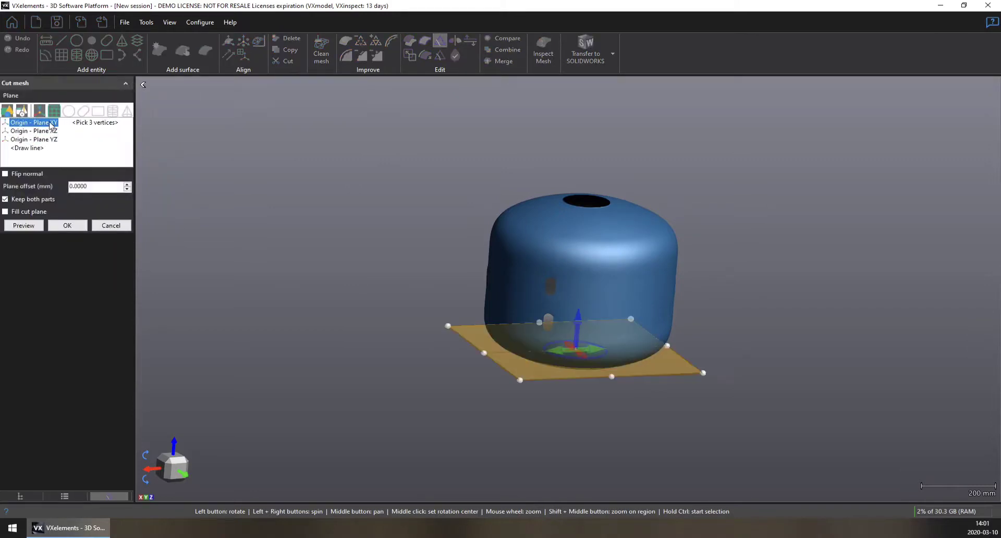
drag(586, 352, 606, 429)
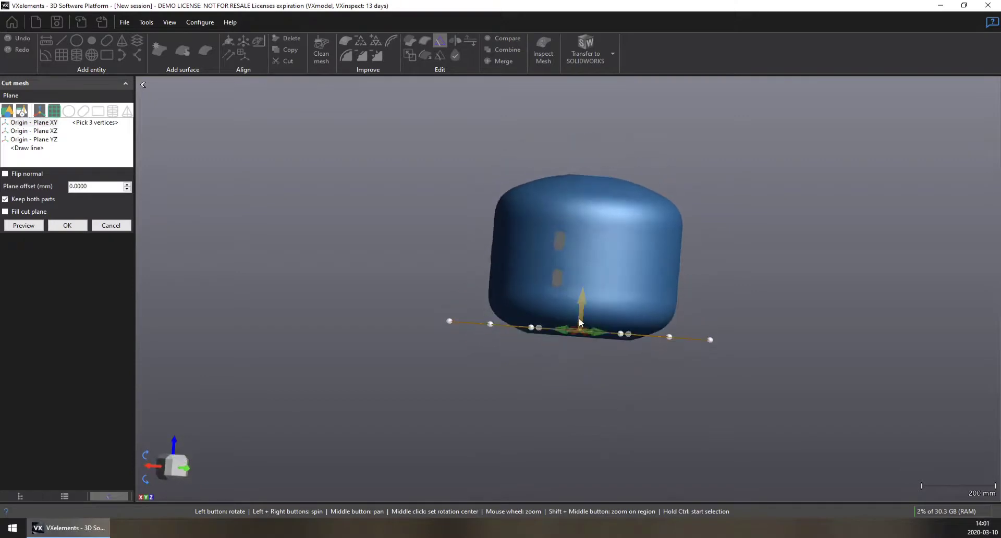
drag(580, 312, 579, 290)
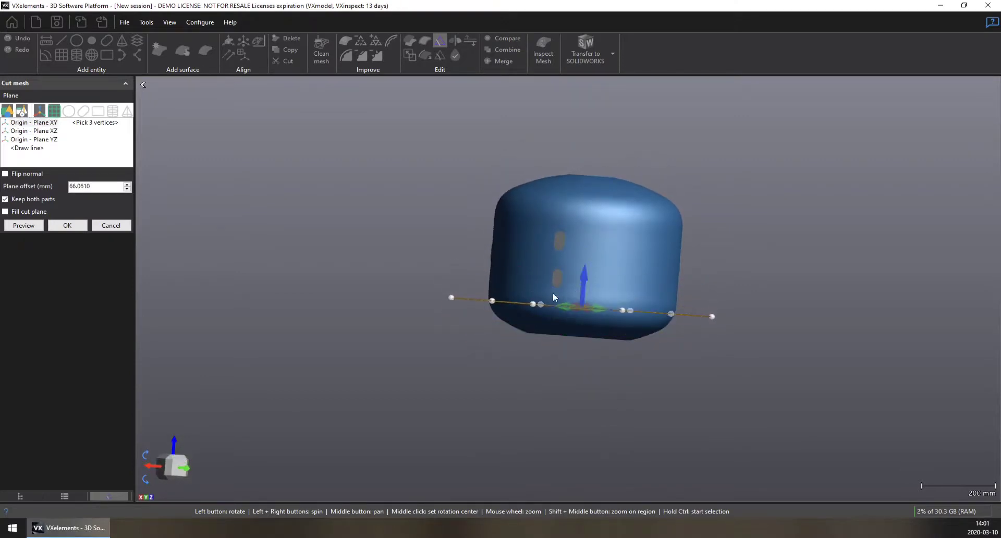
drag(421, 328, 471, 348)
scroll(665, 339, up, 8)
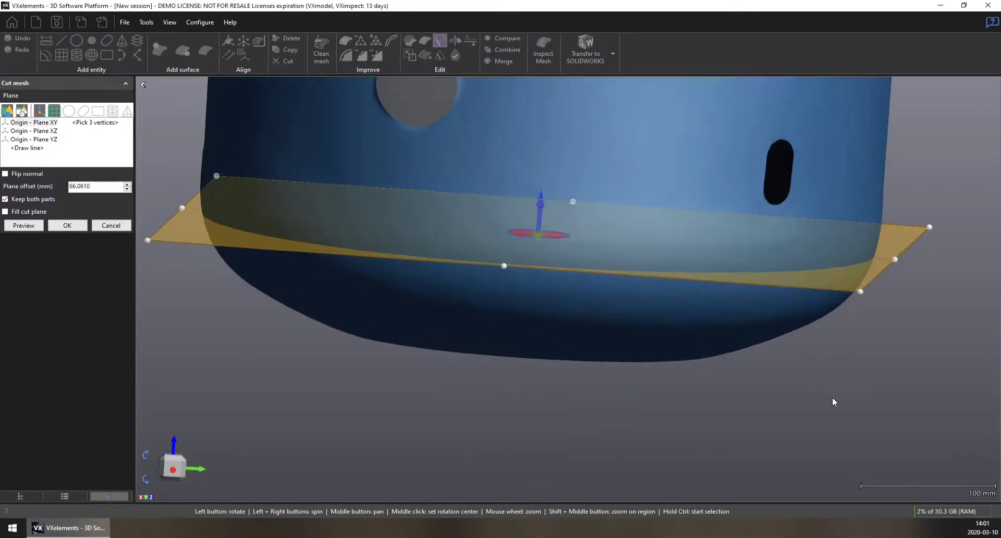
drag(834, 402, 822, 393)
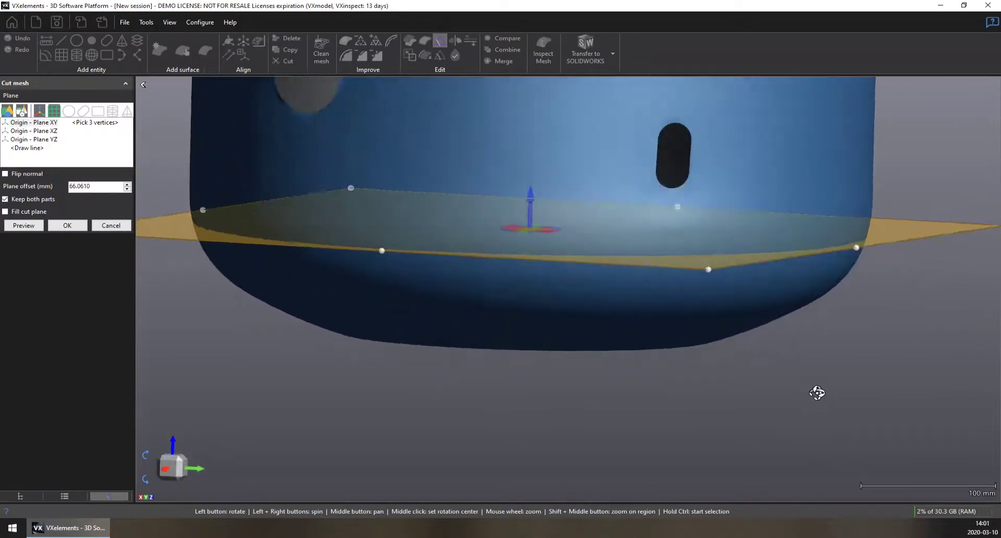
drag(527, 206, 527, 227)
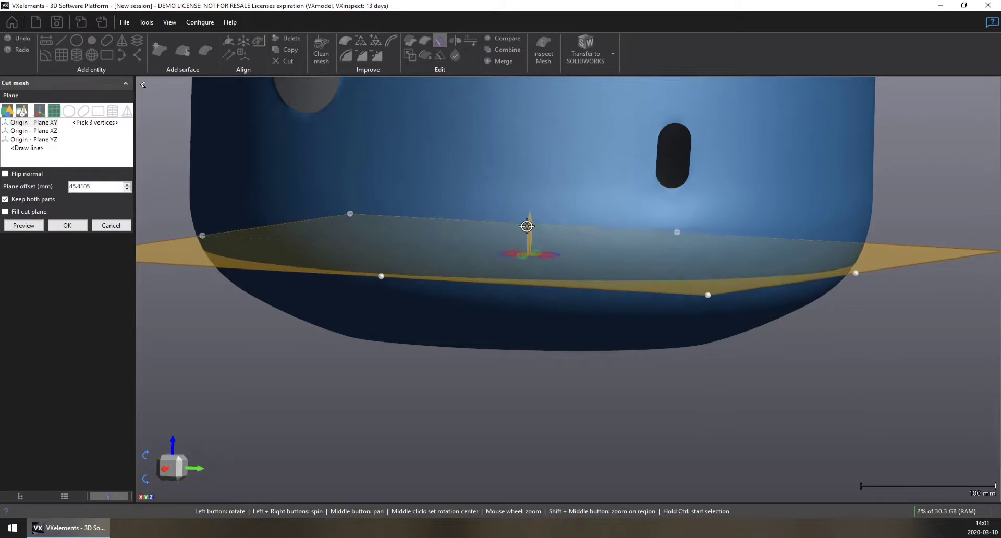
drag(518, 306, 527, 295)
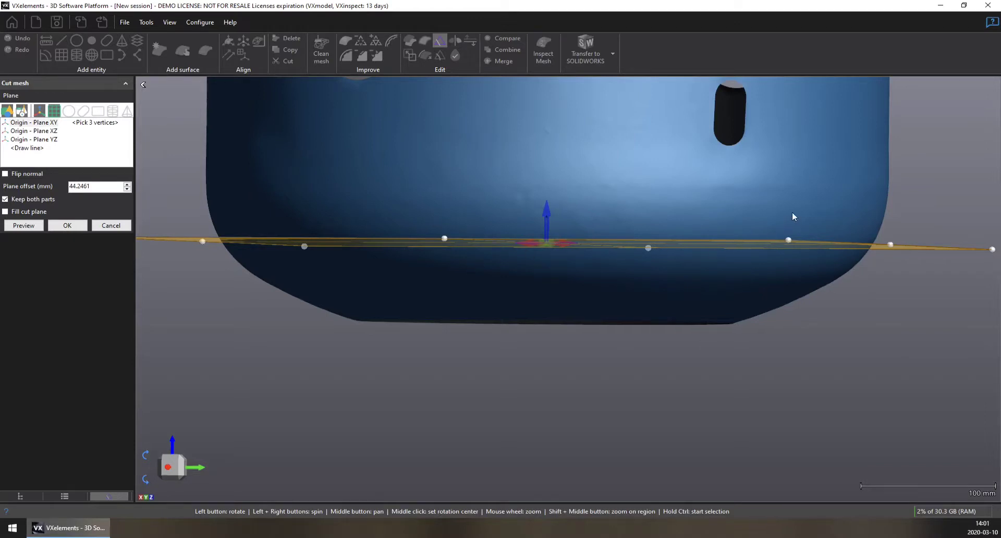
click(68, 225)
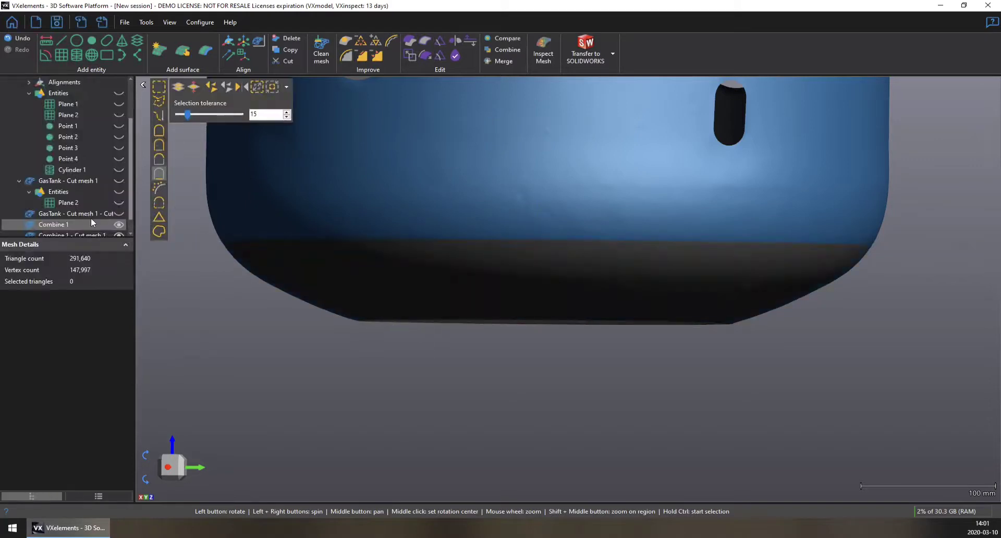
Select Combine 1 and start a second cut using Origin - Plane XY.
click(64, 216)
click(55, 228)
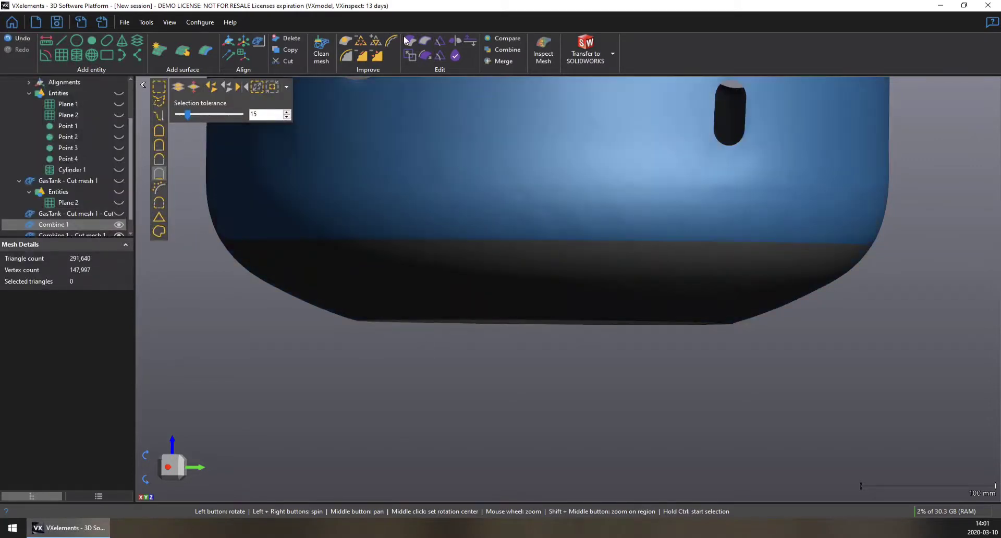
click(440, 43)
scroll(464, 240, down, 5)
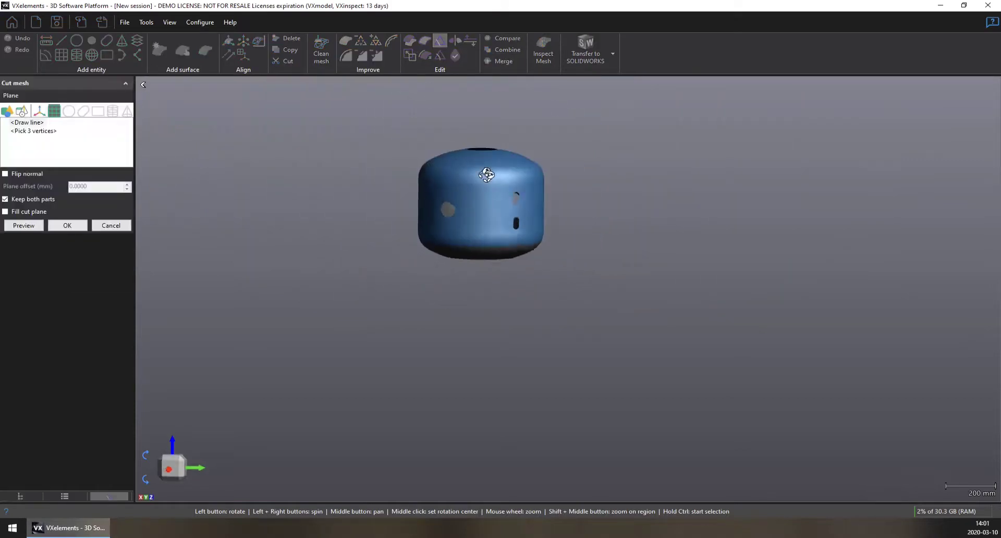
drag(486, 174, 486, 177)
scroll(486, 176, up, 5)
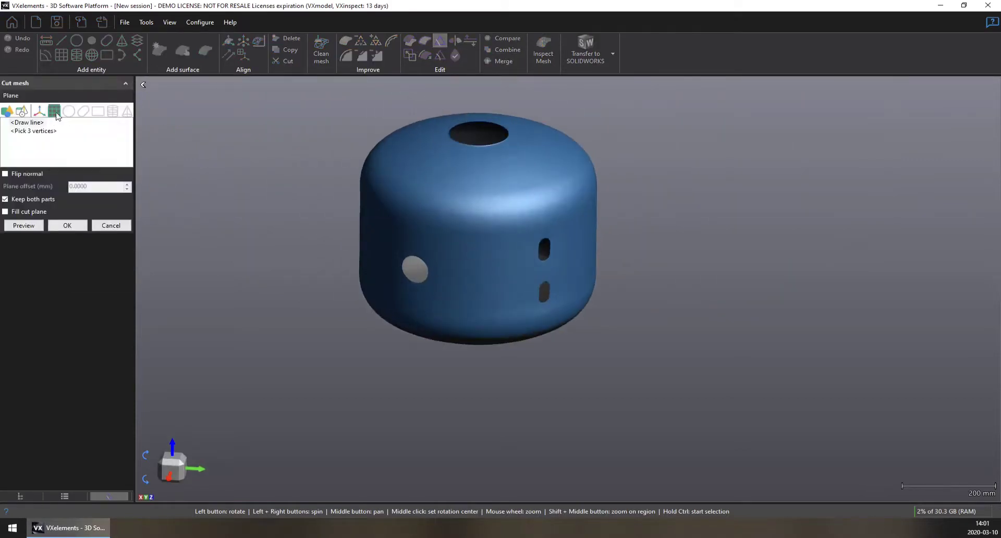
click(21, 111)
click(34, 123)
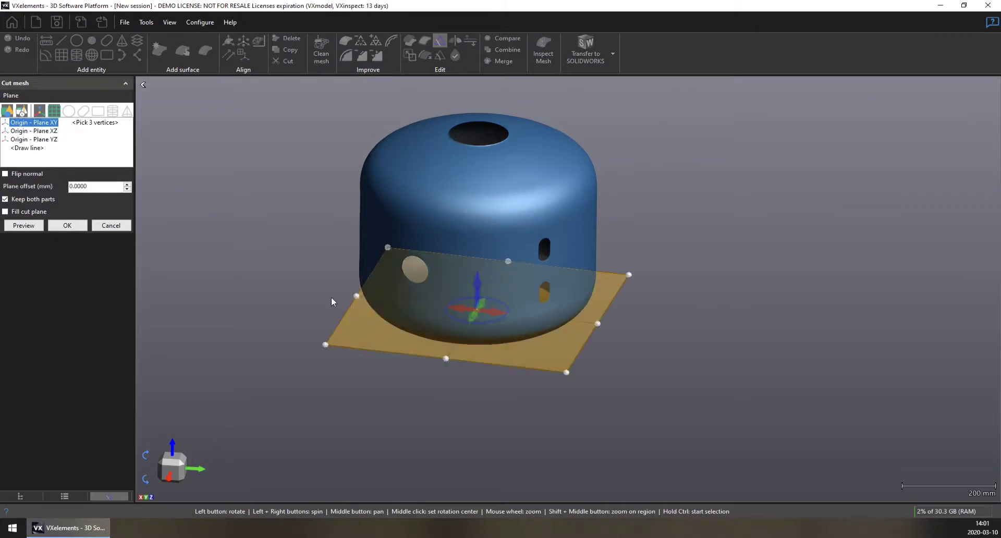
Reverse the cut plane and move it near the tank top at -354.3742 mm, keeping both parts.
drag(478, 284, 488, 157)
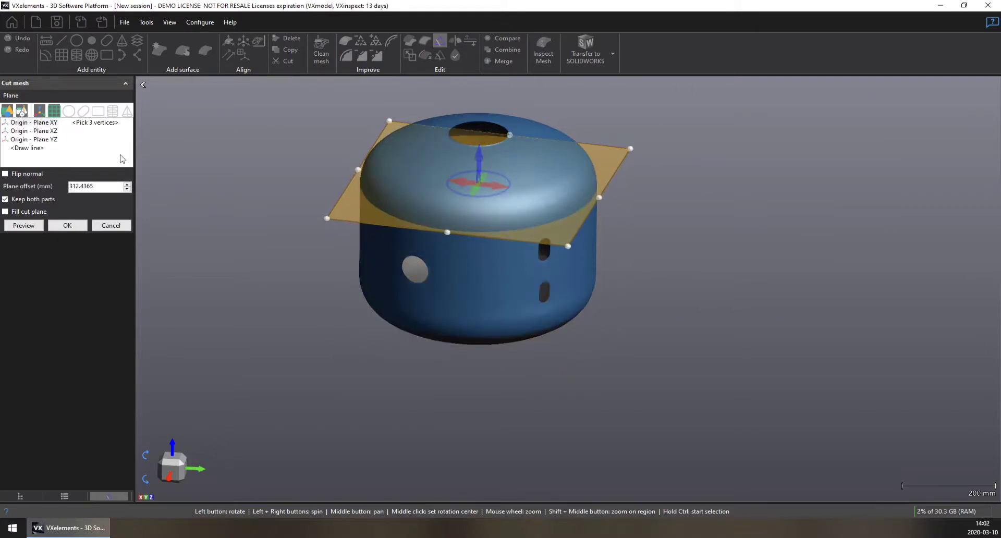
click(5, 175)
mouse_move(419, 318)
mouse_down()
mouse_move(424, 280)
mouse_move(429, 302)
mouse_up()
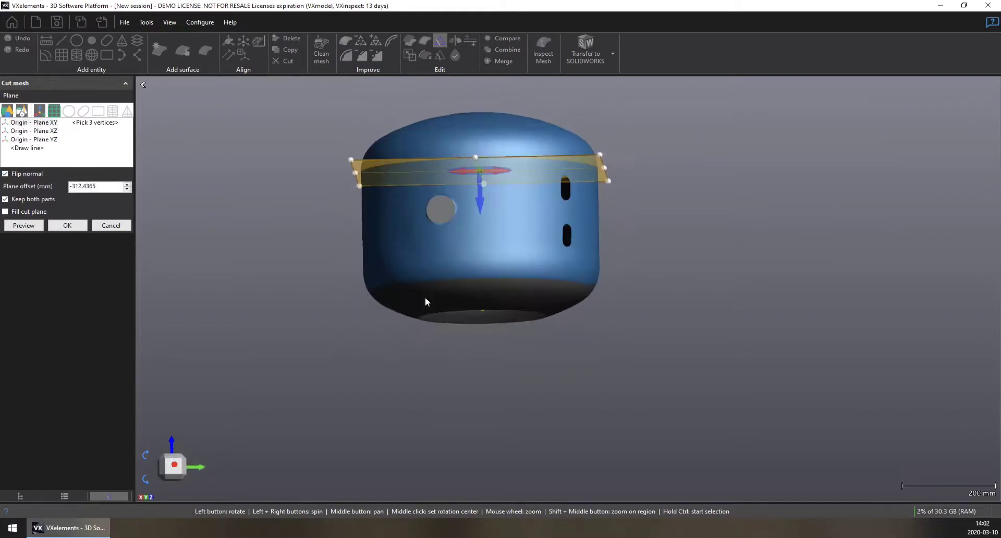
scroll(521, 121, up, 4)
drag(522, 119, 510, 193)
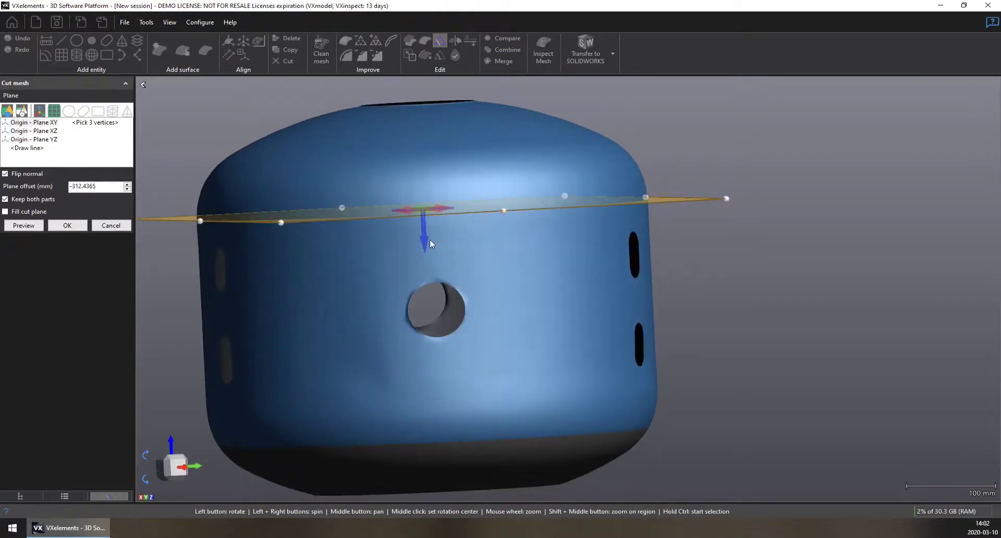
drag(430, 243, 418, 202)
scroll(206, 155, up, 3)
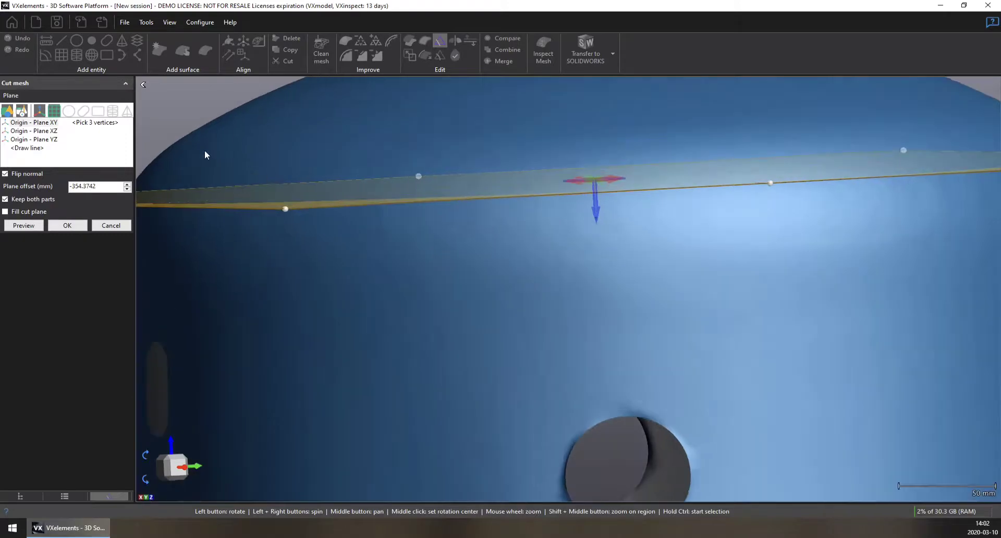
scroll(206, 155, down, 3)
drag(519, 261, 530, 297)
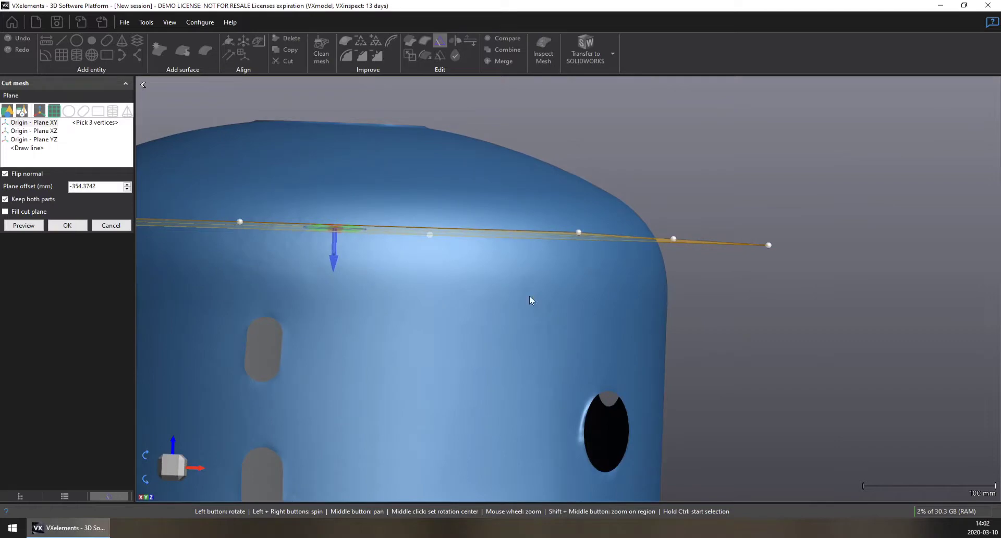
click(68, 226)
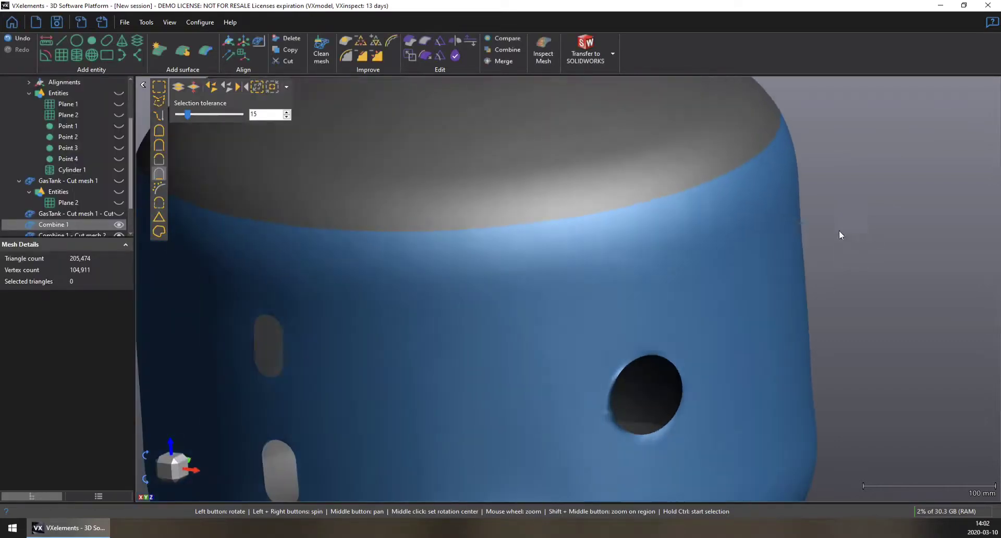
Merge Combine 1 with Cut mesh 1 and Cut mesh 2 into one 358,423-triangle mesh.
scroll(129, 230, down, 1)
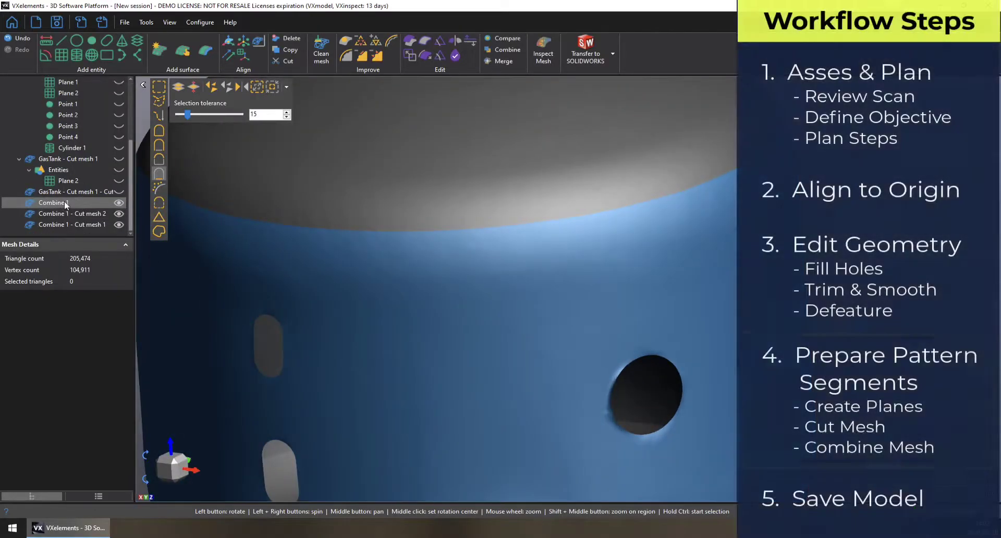
click(510, 50)
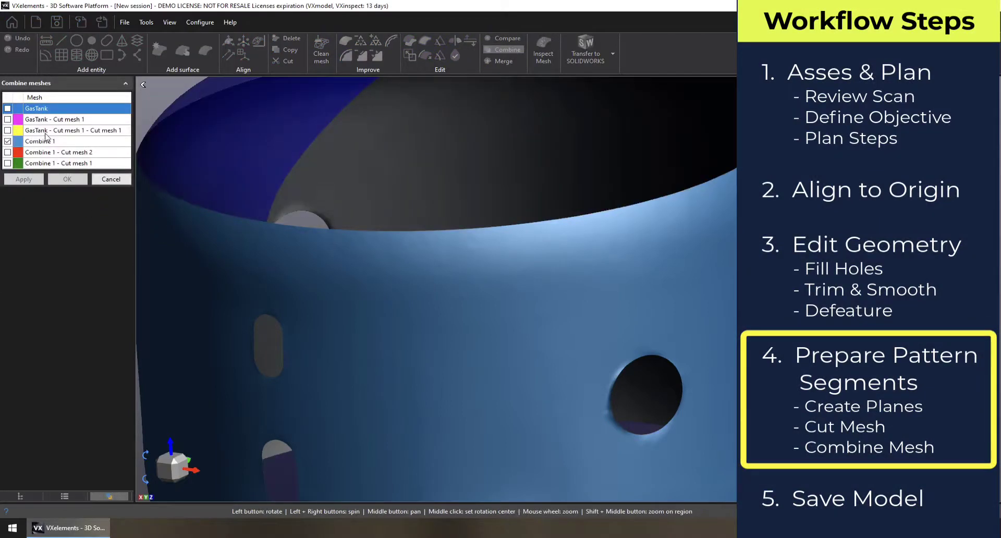
click(7, 164)
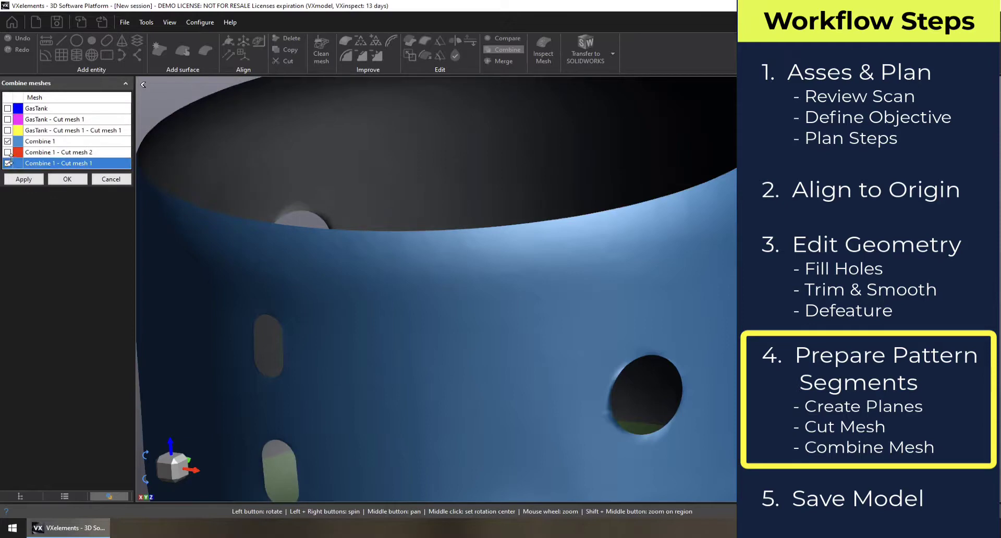
click(8, 152)
scroll(507, 362, down, 5)
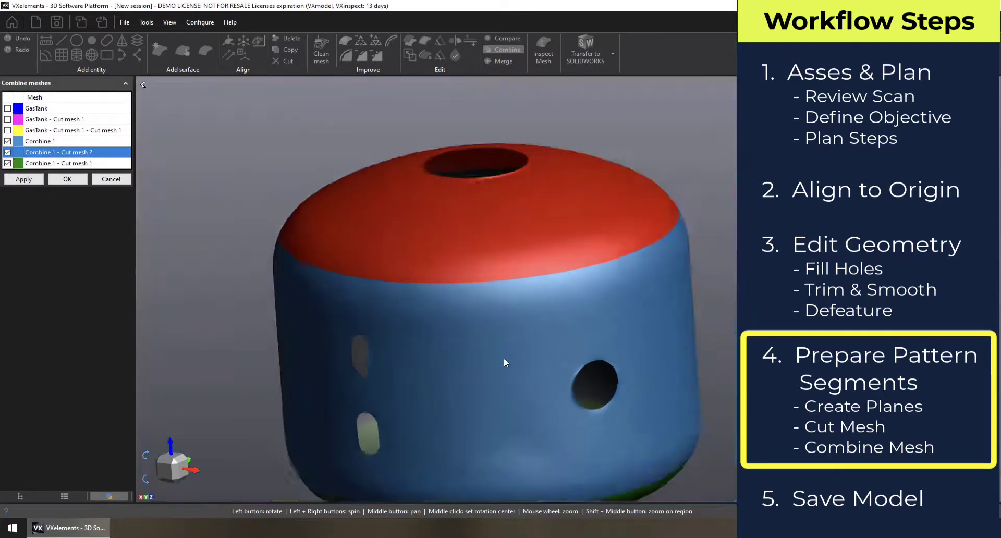
mouse_move(507, 362)
mouse_down()
mouse_move(505, 402)
mouse_move(504, 379)
mouse_up()
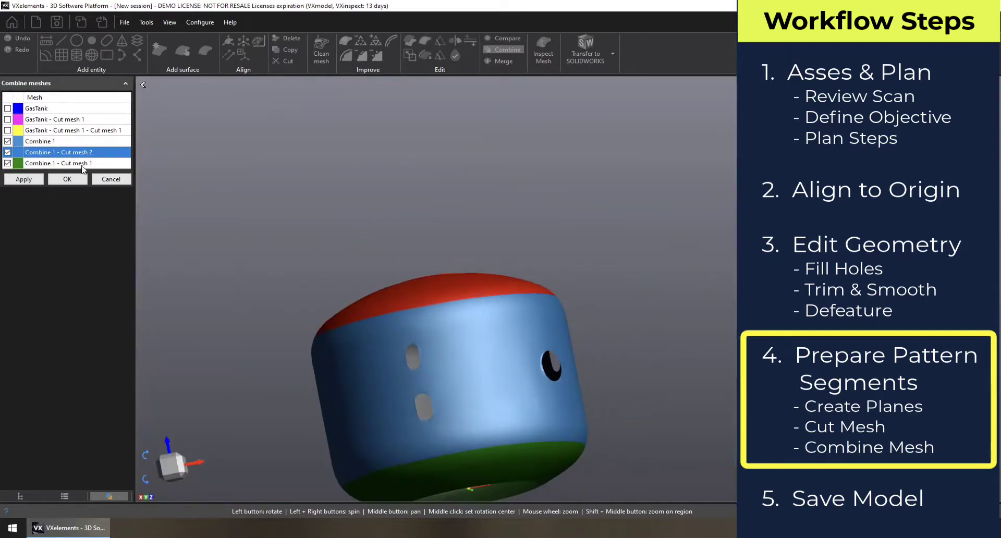
click(23, 178)
click(67, 179)
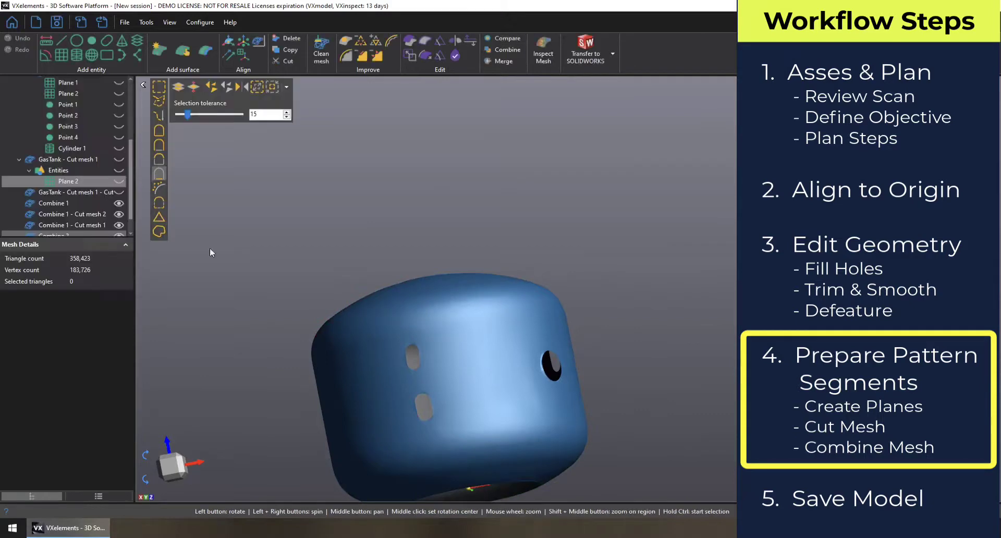
scroll(496, 261, down, 3)
click(52, 235)
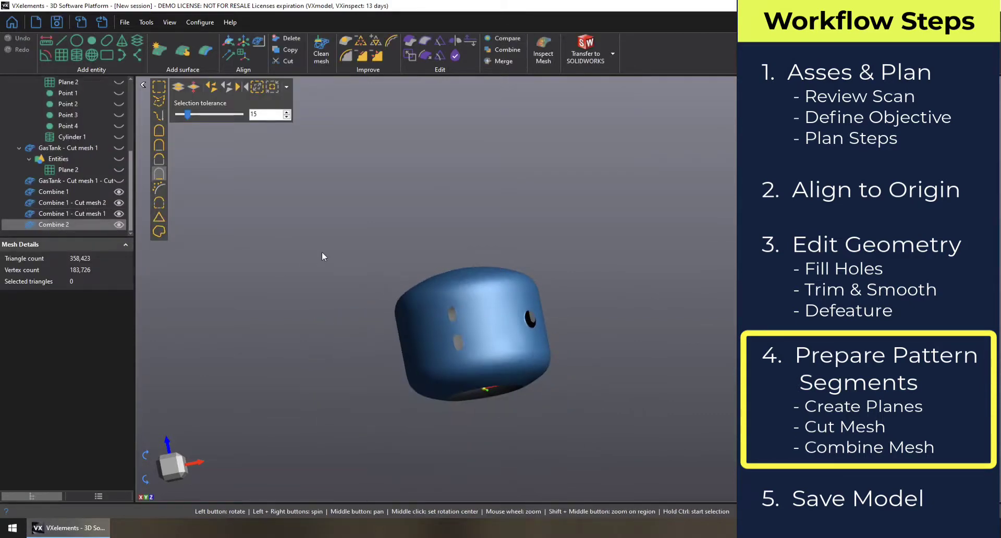
drag(493, 267, 522, 275)
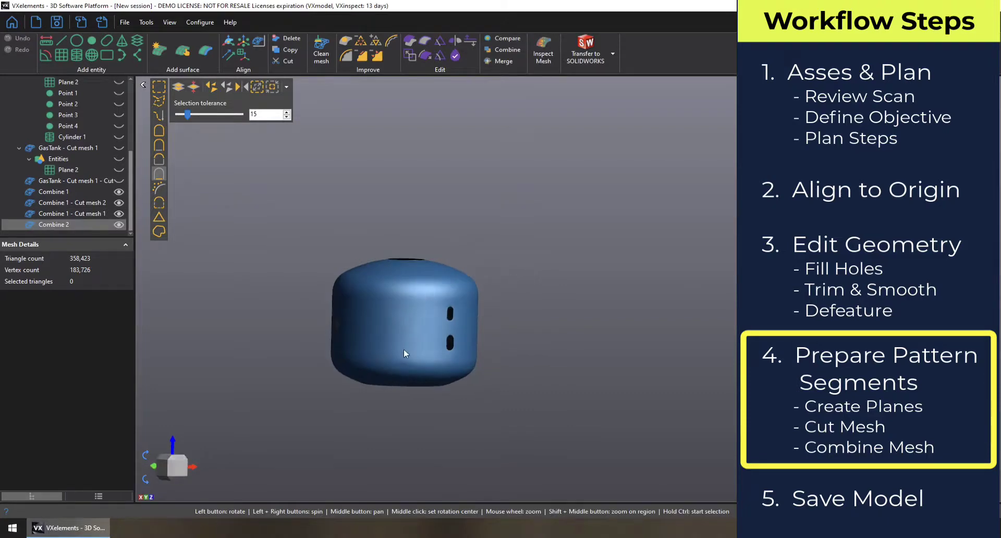
drag(404, 351, 408, 412)
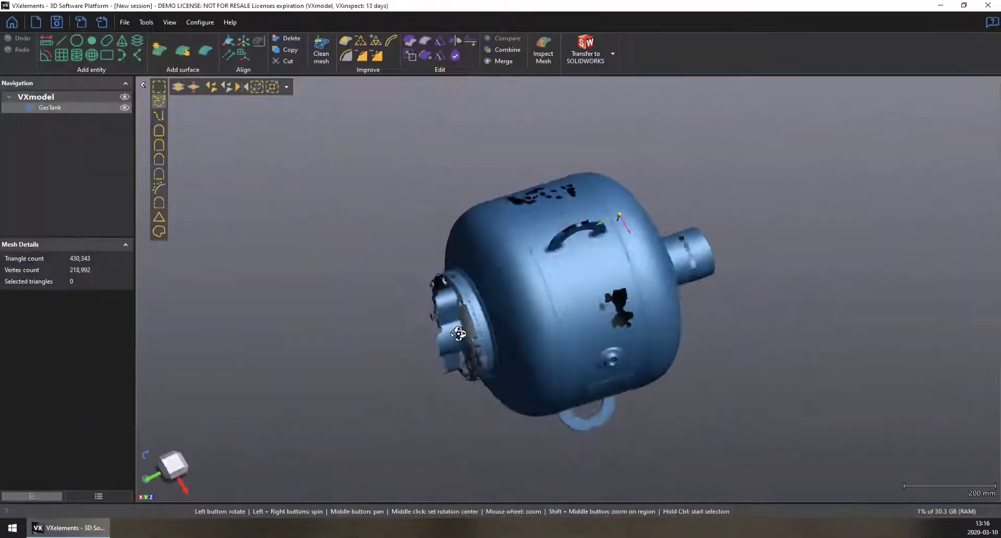
Rotate the raw GasTank scan upright to inspect it.
mouse_move(458, 334)
mouse_down()
mouse_move(462, 316)
mouse_move(464, 329)
mouse_up()
drag(486, 374, 484, 369)
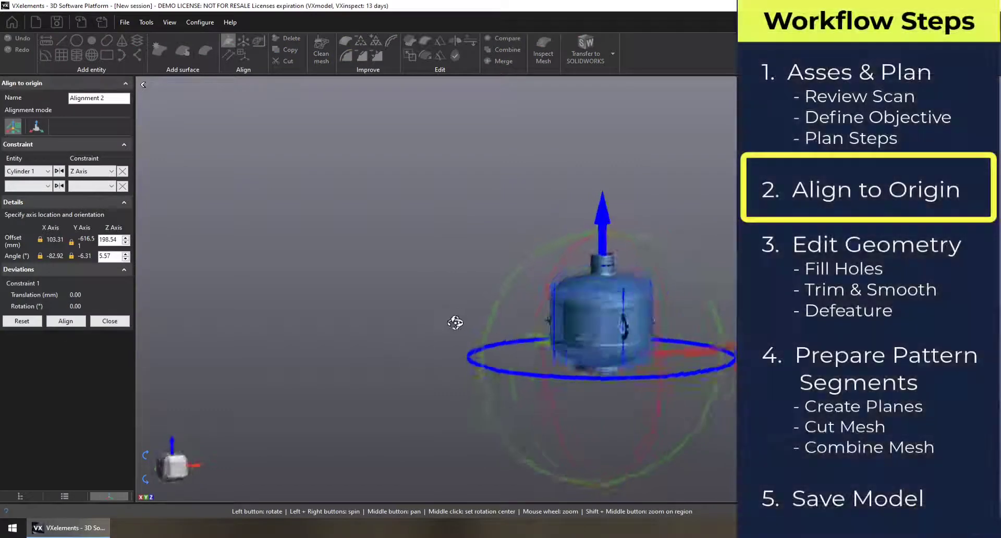
mouse_move(443, 326)
mouse_down()
mouse_move(456, 323)
mouse_move(434, 319)
mouse_up()
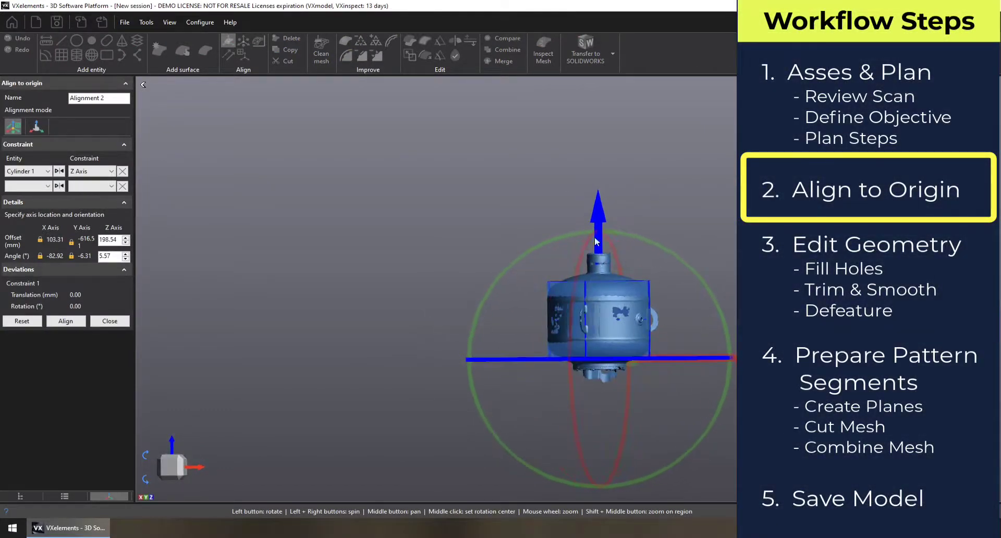
Check the preview and align the tank to the origin with Cylinder 1 along Z.
drag(650, 232, 590, 307)
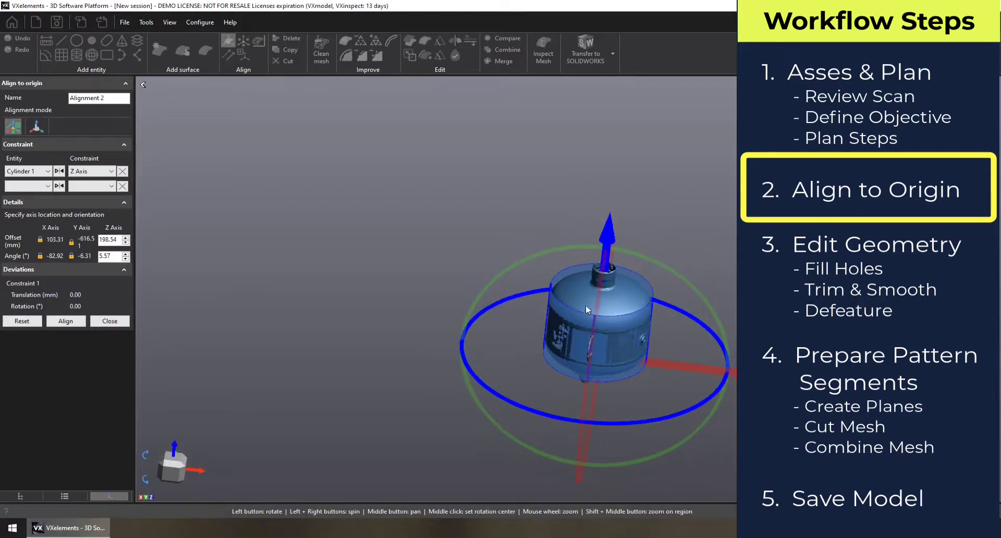
drag(676, 333, 677, 307)
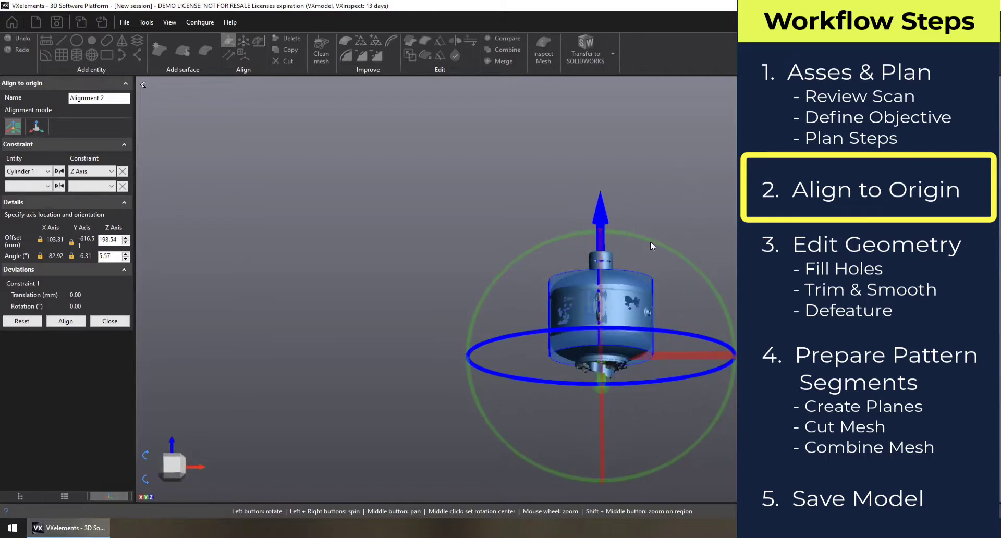
drag(676, 209, 365, 240)
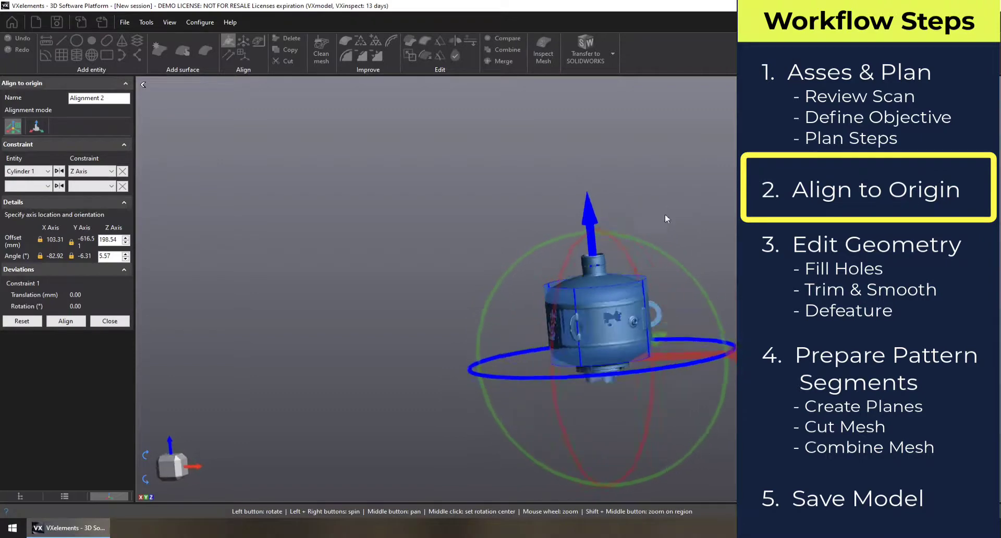
click(65, 321)
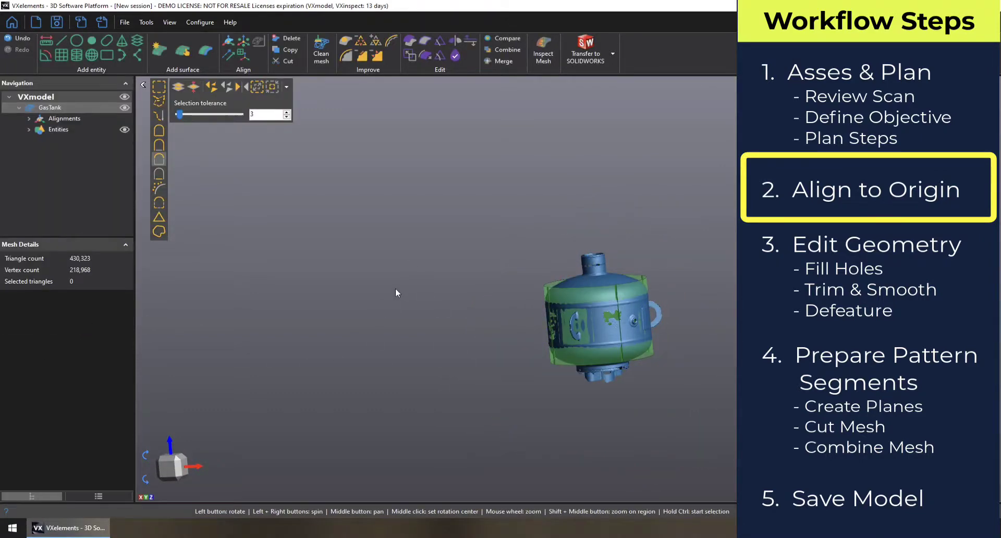
drag(395, 288, 368, 305)
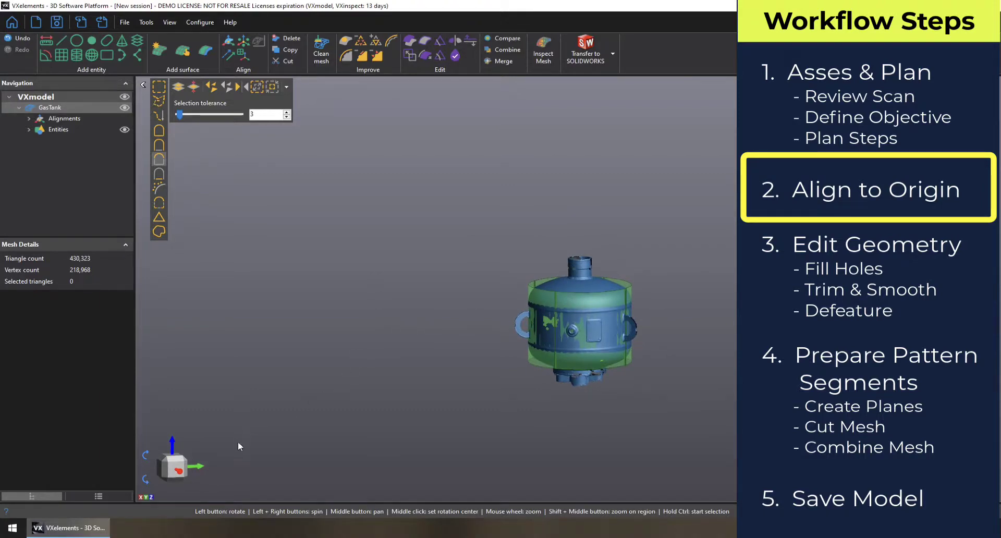
drag(255, 416, 232, 454)
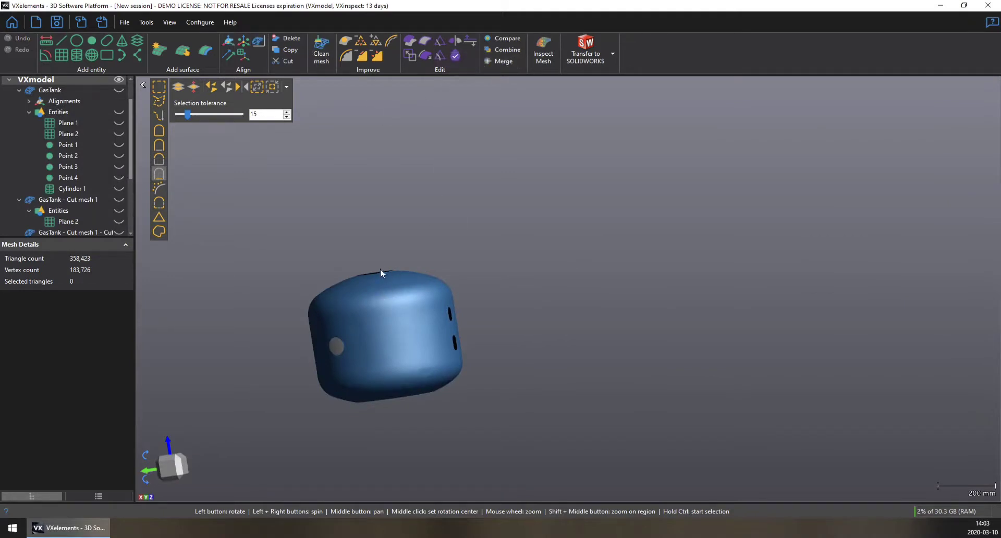
drag(373, 285, 371, 416)
drag(458, 332, 437, 355)
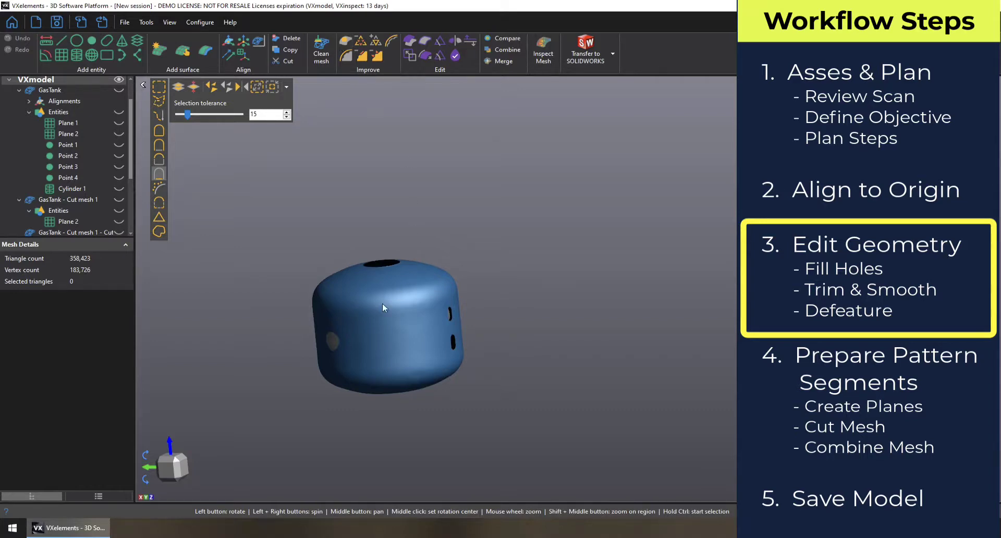
drag(398, 346, 398, 298)
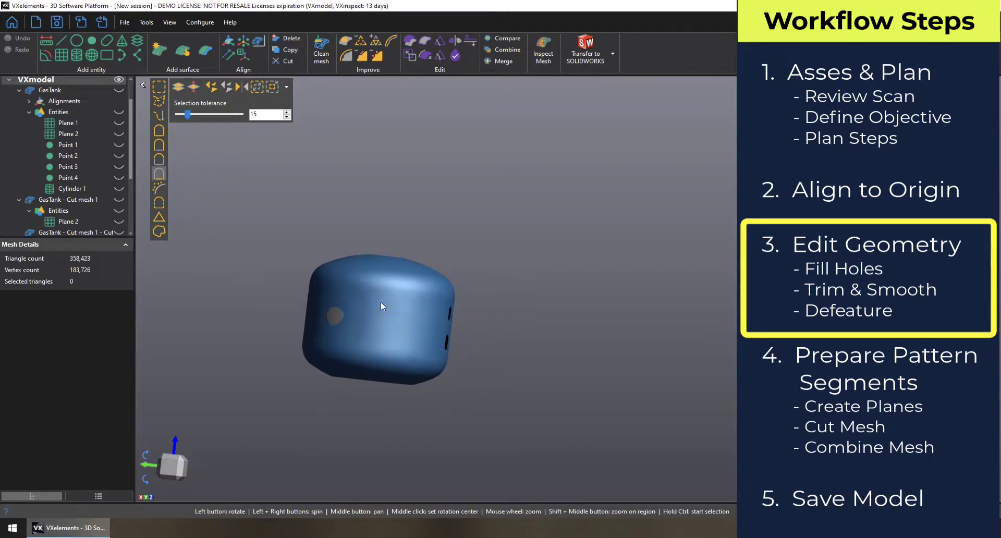
drag(408, 336, 503, 314)
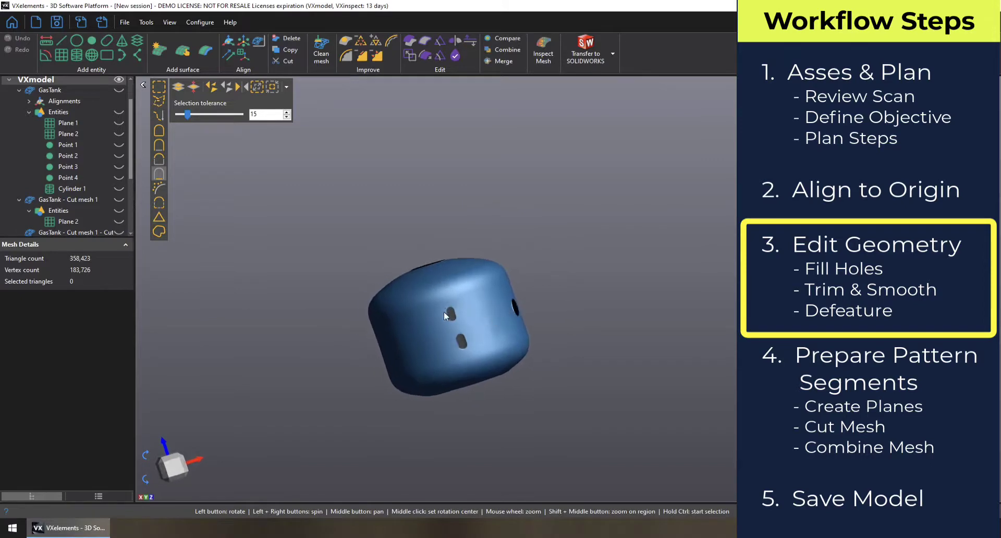
drag(462, 344, 434, 343)
drag(394, 307, 409, 315)
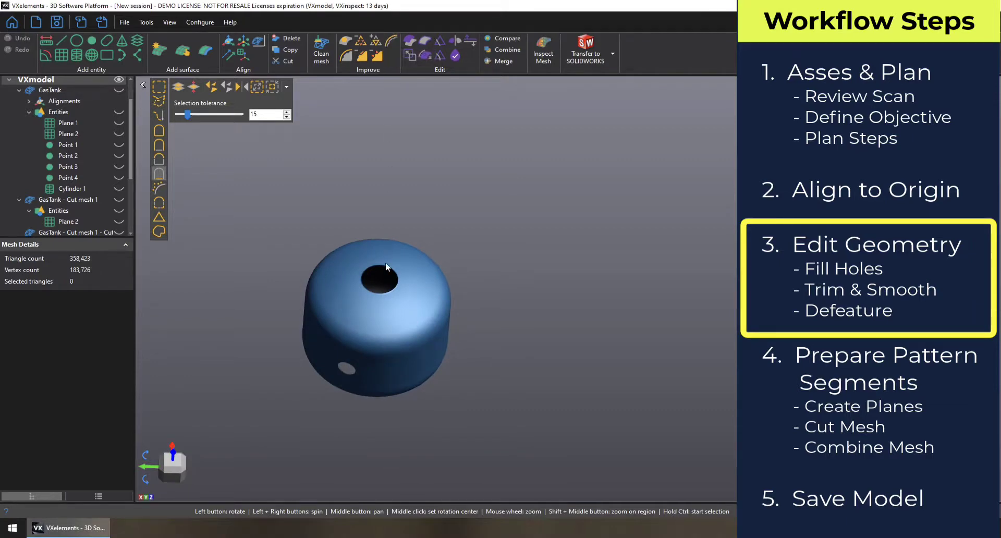
drag(376, 289, 373, 302)
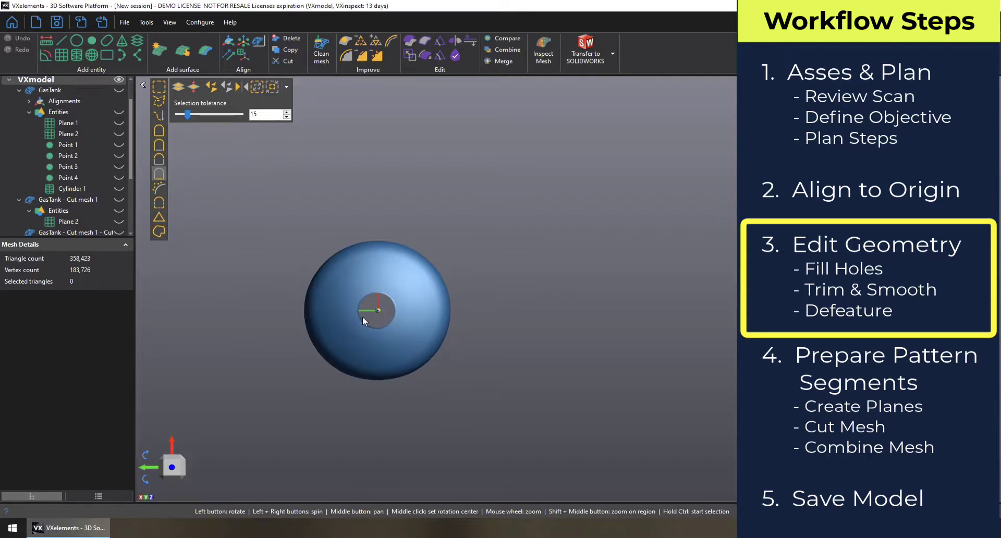
drag(374, 324, 369, 343)
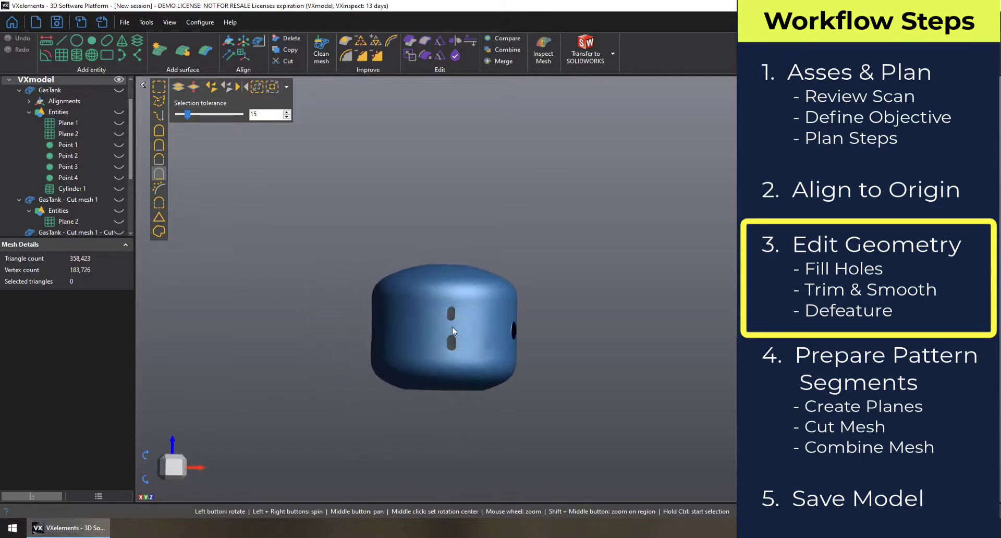
scroll(452, 326, up, 3)
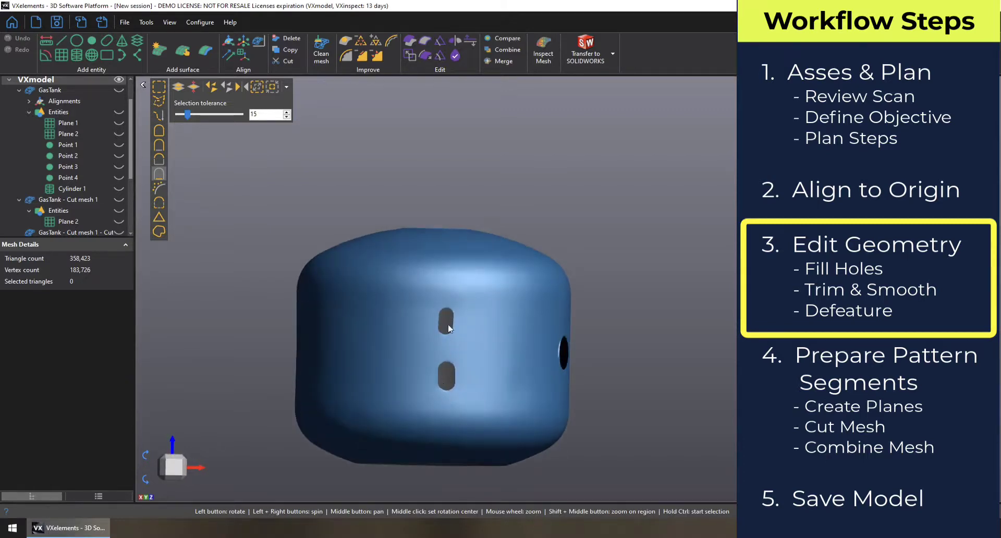
mouse_move(540, 355)
mouse_down()
mouse_move(542, 344)
mouse_move(559, 354)
mouse_move(463, 369)
mouse_move(542, 358)
mouse_up()
scroll(538, 346, down, 3)
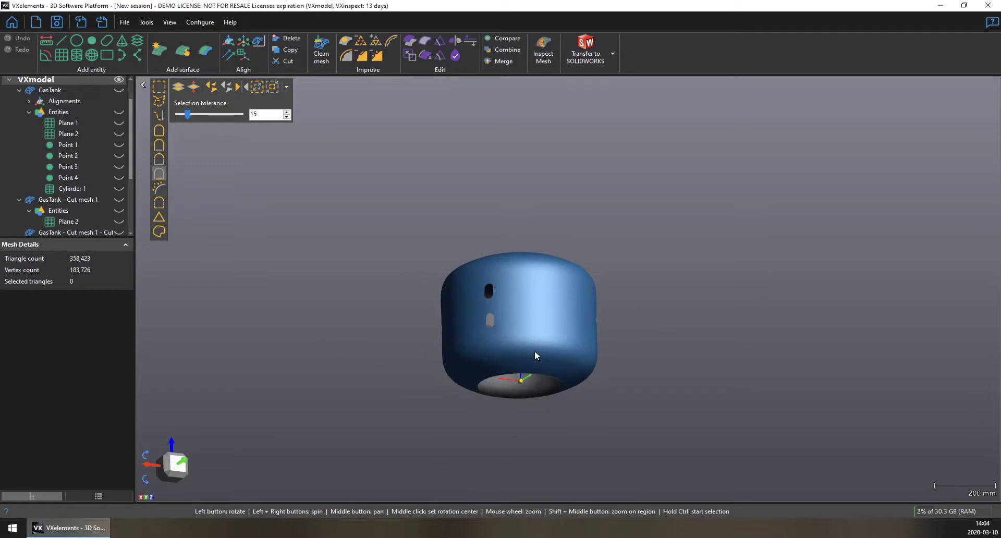
drag(503, 313, 540, 325)
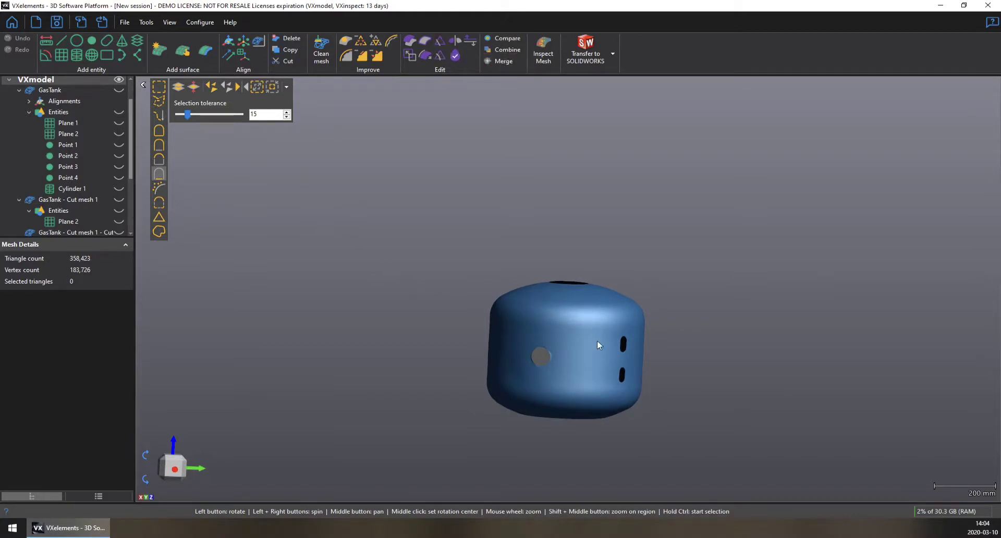
drag(596, 340, 566, 327)
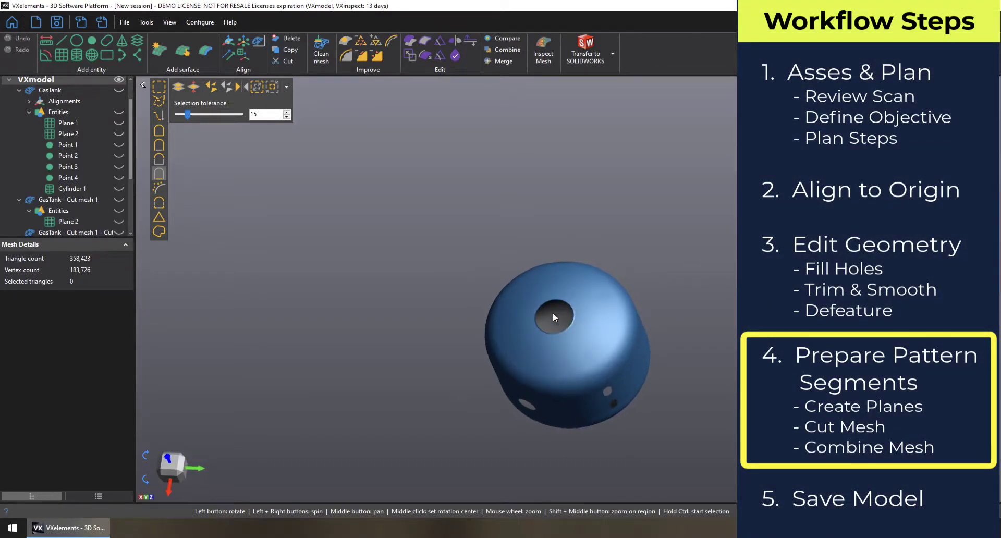
Rotate the tank to inspect its top and side holes.
mouse_move(603, 390)
mouse_down()
mouse_move(621, 389)
mouse_move(611, 391)
mouse_up()
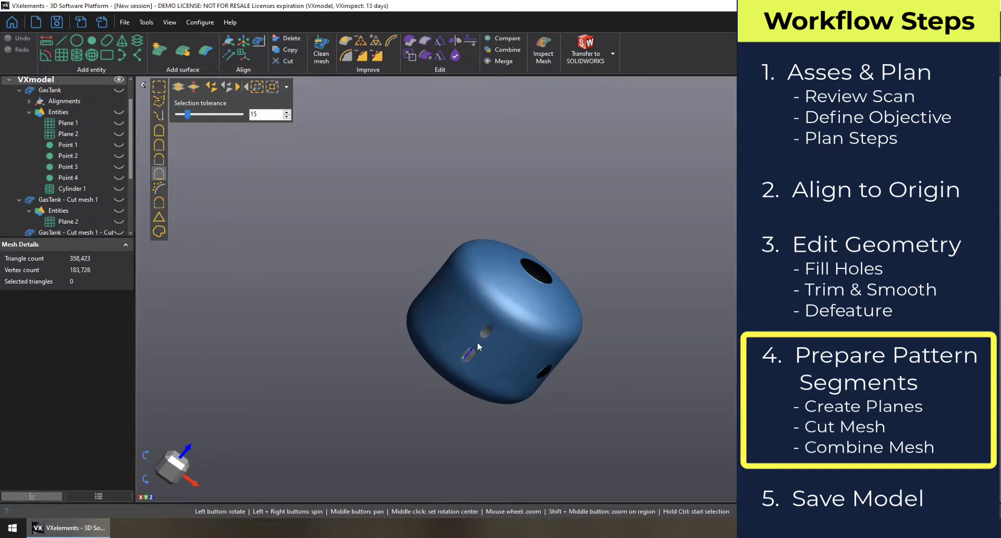
drag(442, 369, 505, 325)
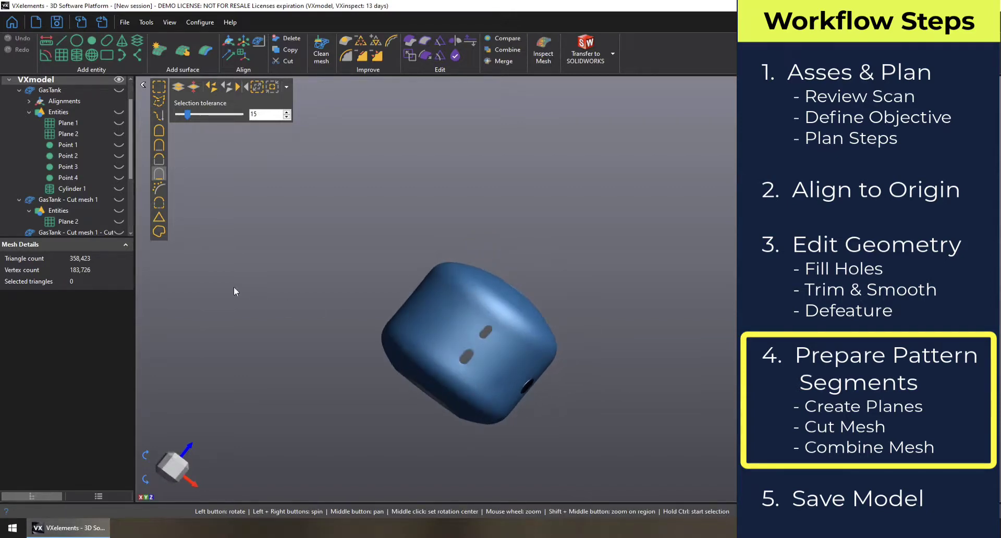
scroll(84, 187, down, 2)
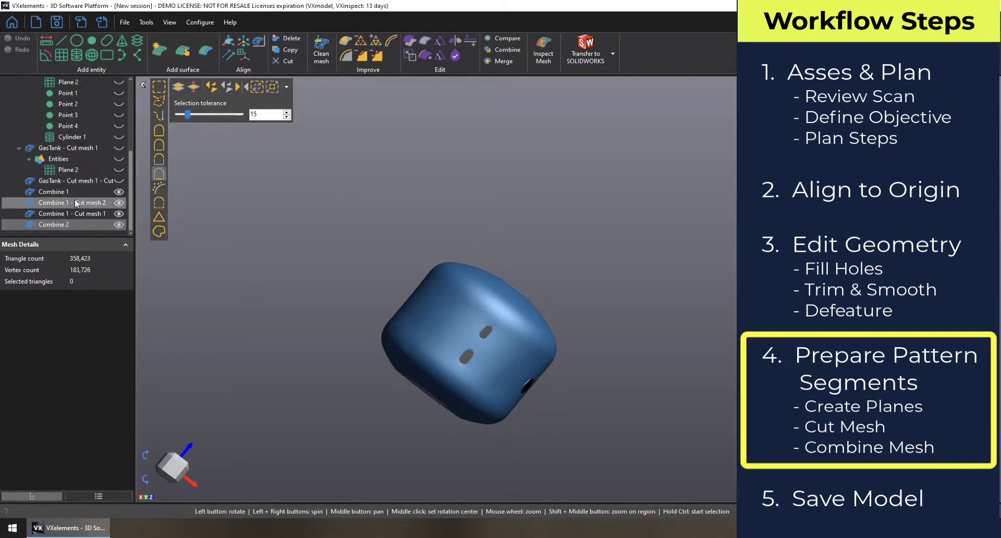
Begin renaming the Combine 2 mesh twice but keep its original name.
click(47, 225)
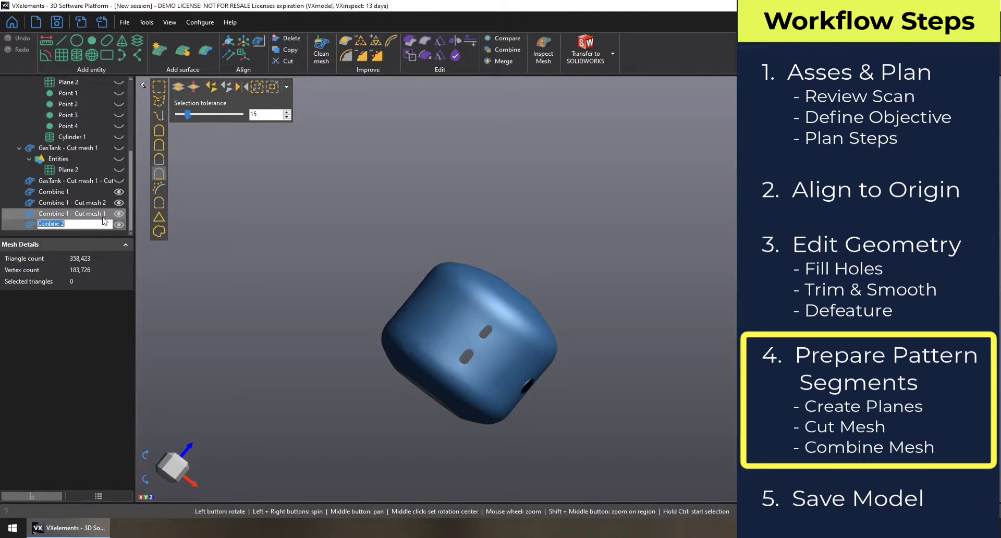
click(37, 225)
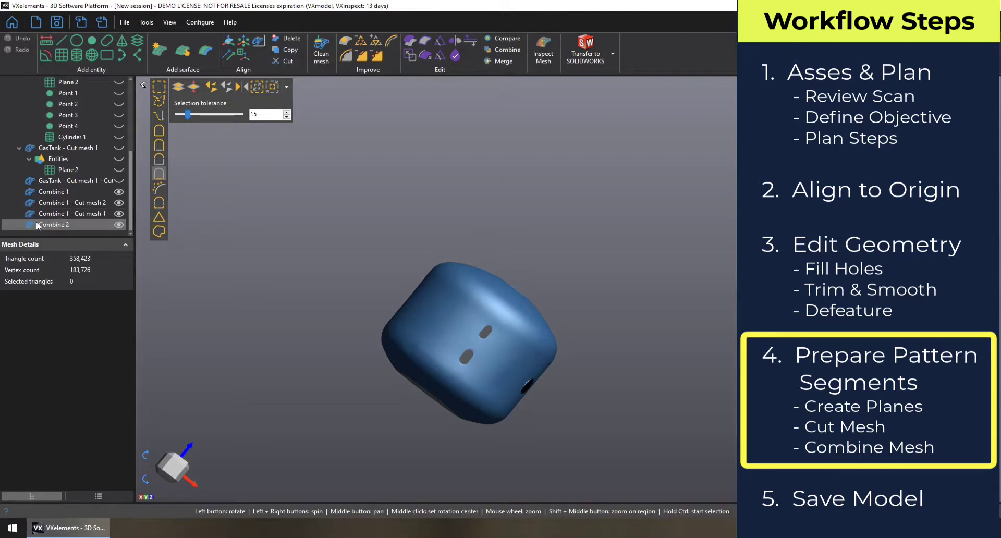
click(35, 225)
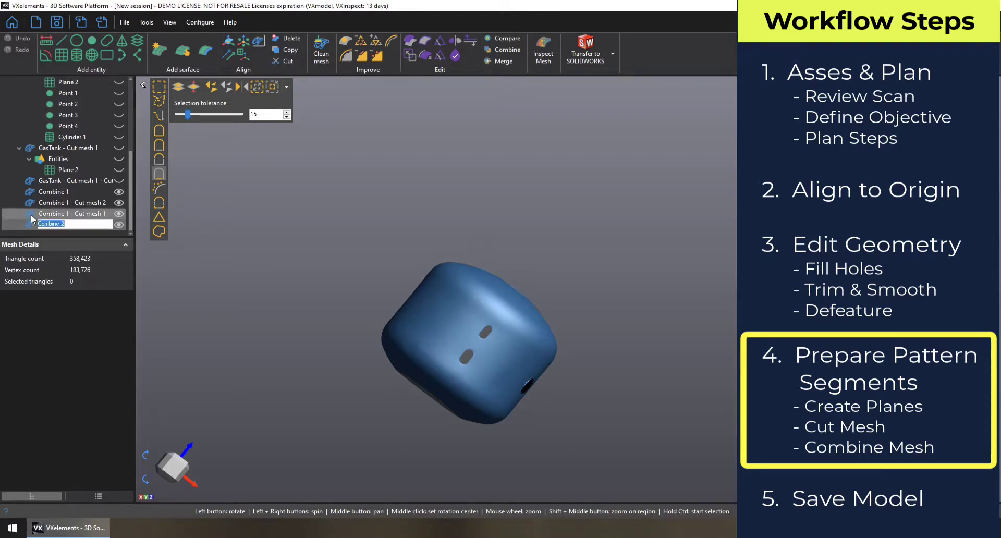
click(26, 227)
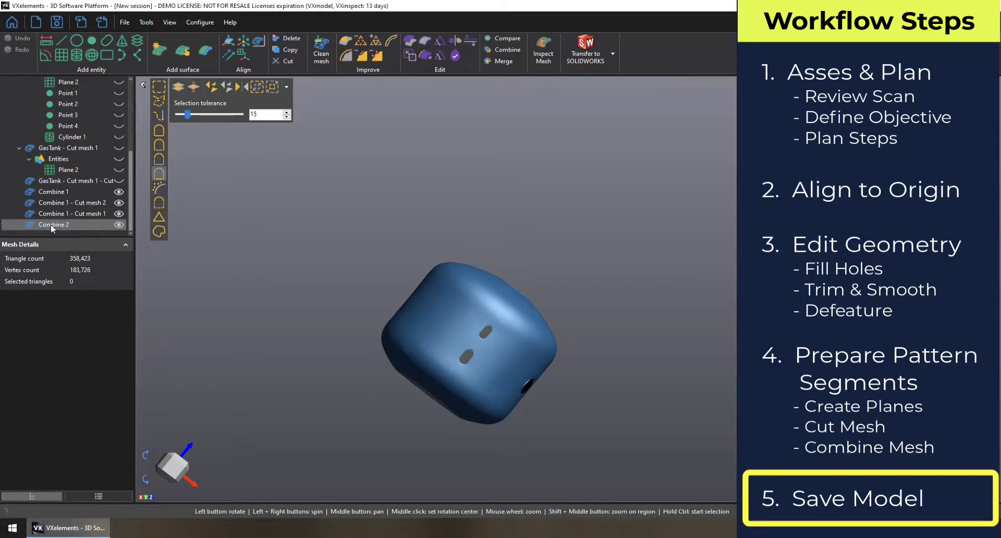
Save the session as 'GasTank - clean' in the Desktop's VX Elements folder.
click(125, 23)
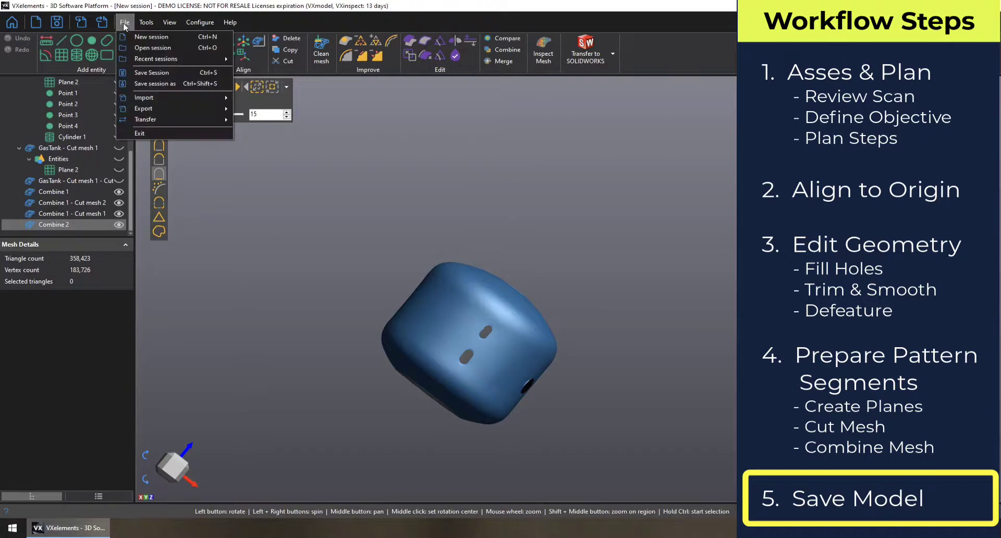
click(154, 83)
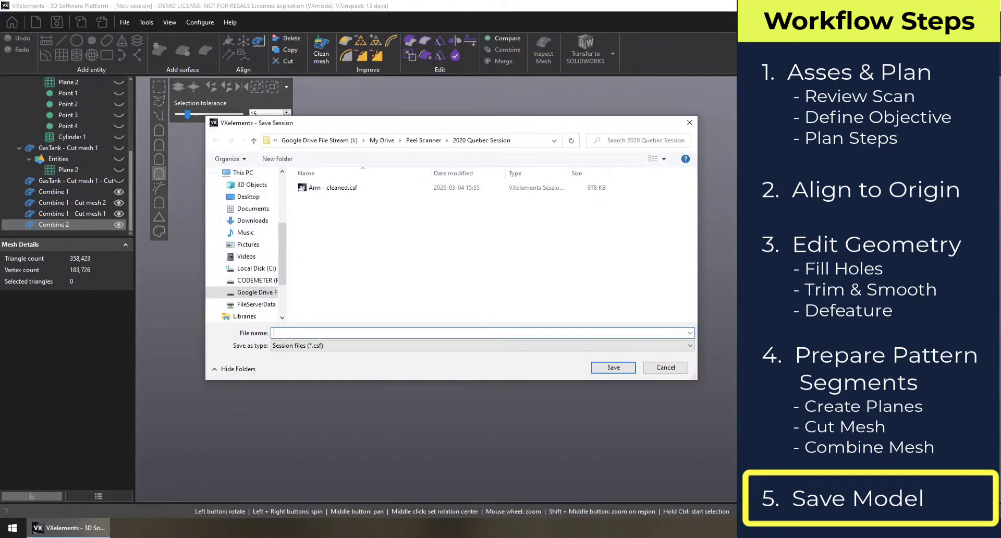
click(248, 196)
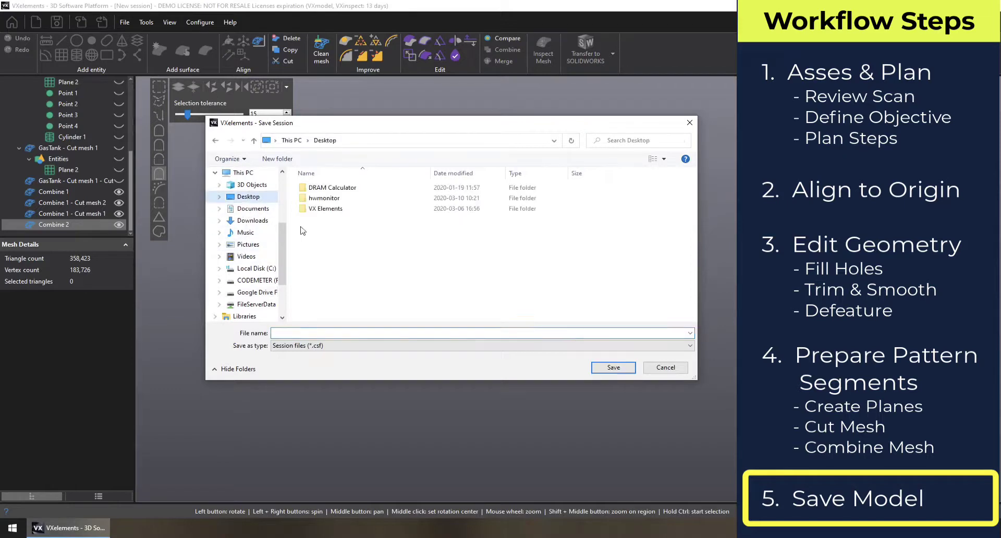
click(323, 209)
double_click(324, 209)
click(330, 332)
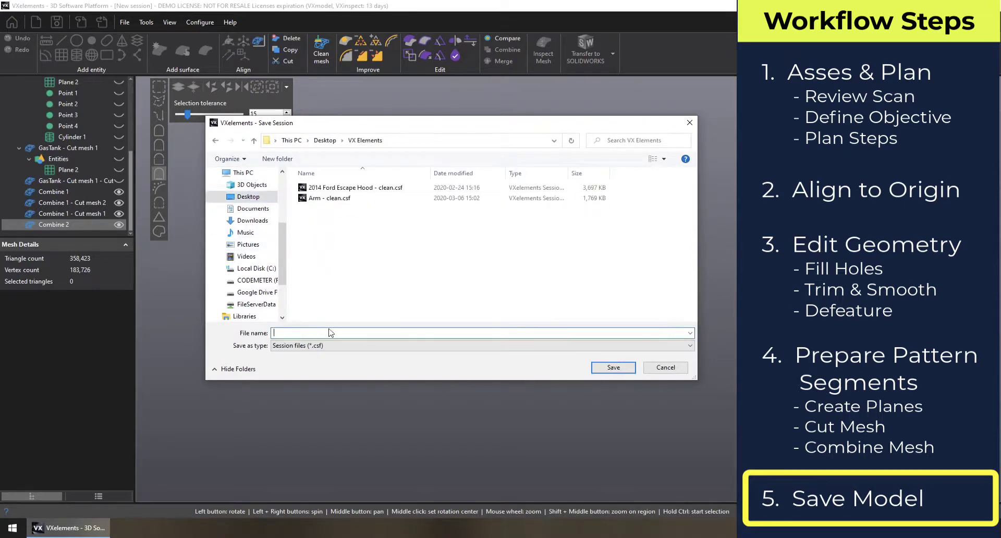
text(GasTank - clean)
key(Return)
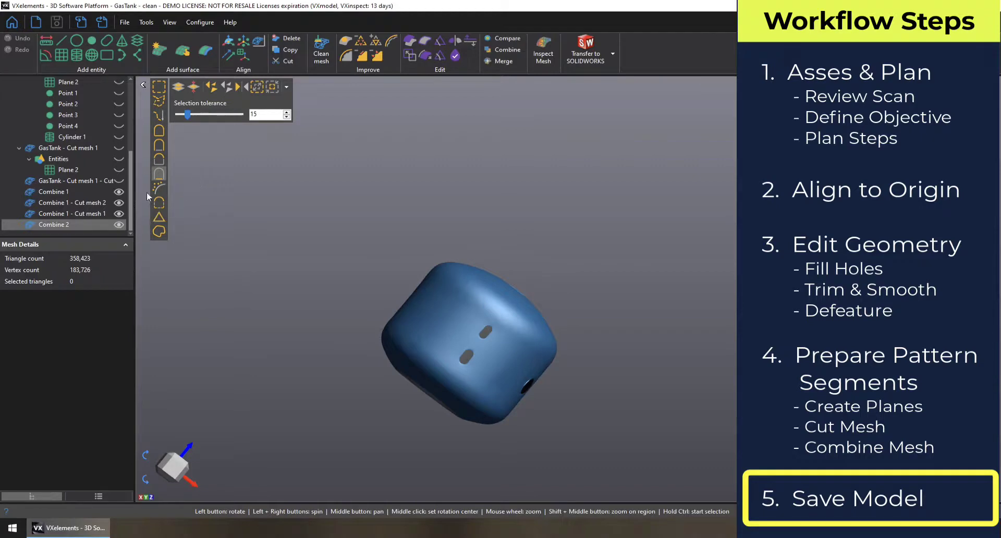
Export the mesh in Wavefront (*.obj) format as 'GasTank - clean.obj'.
click(127, 23)
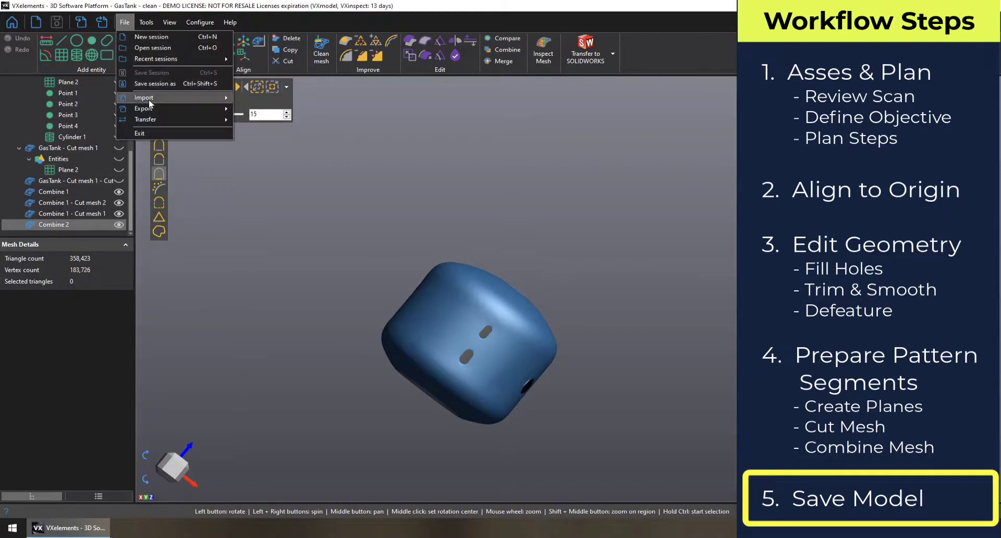
mouse_move(148, 108)
click(254, 119)
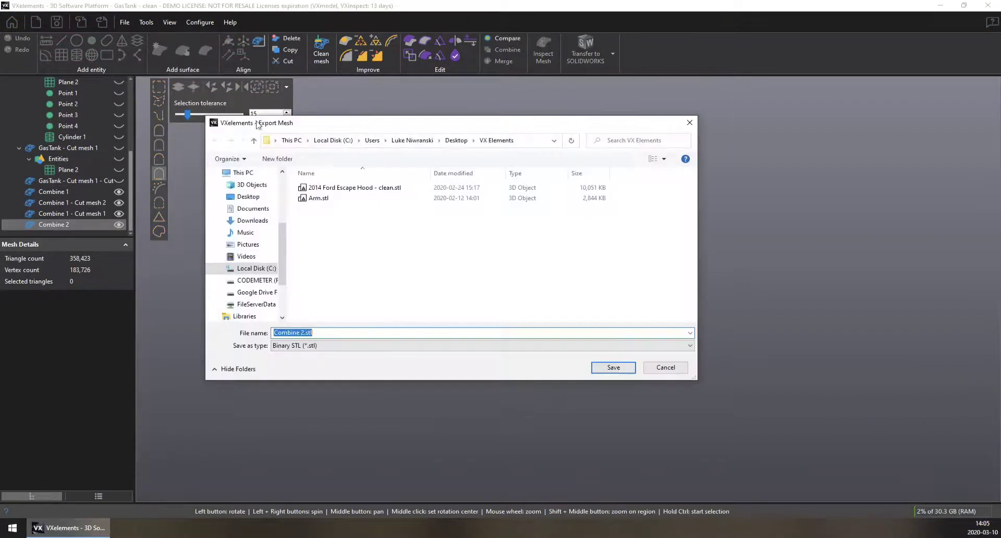
click(319, 346)
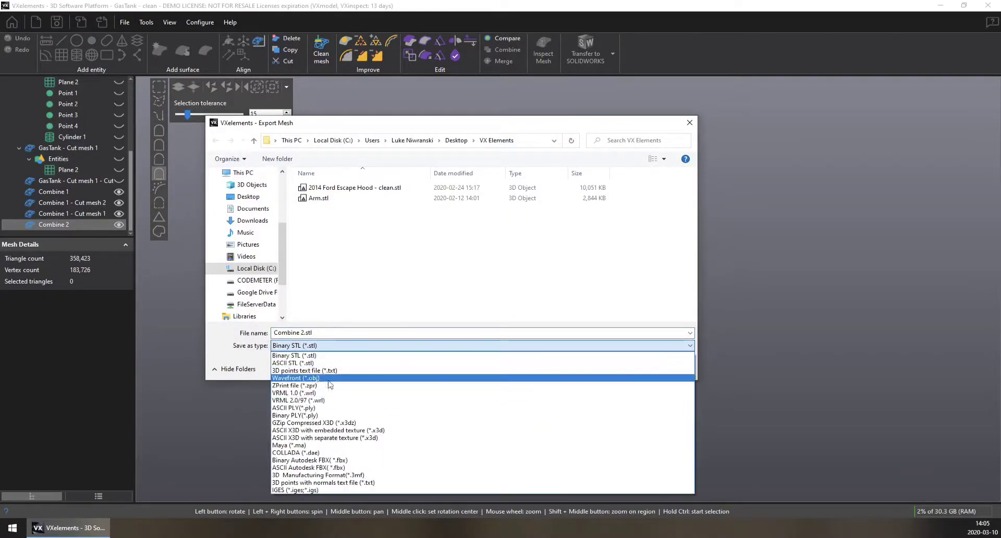
click(291, 378)
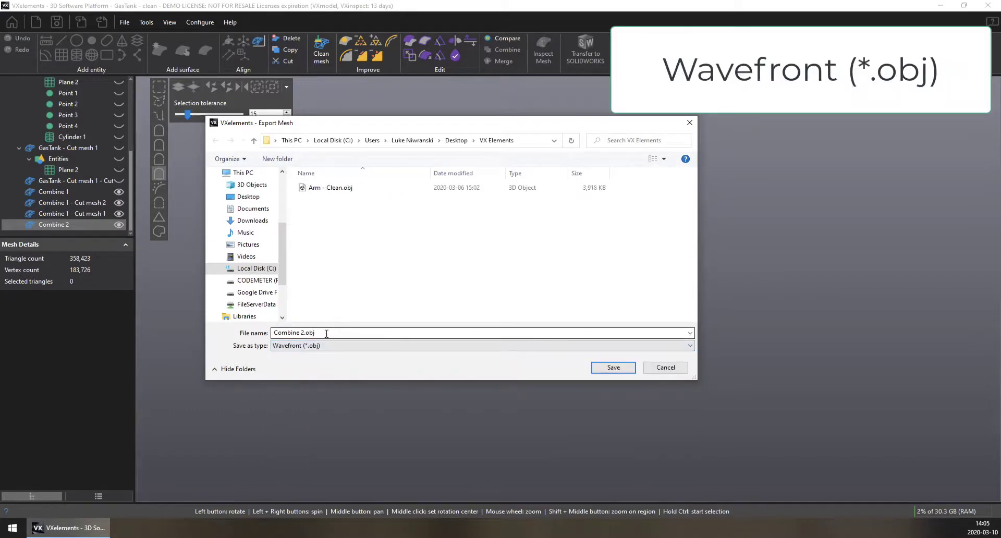
click(326, 334)
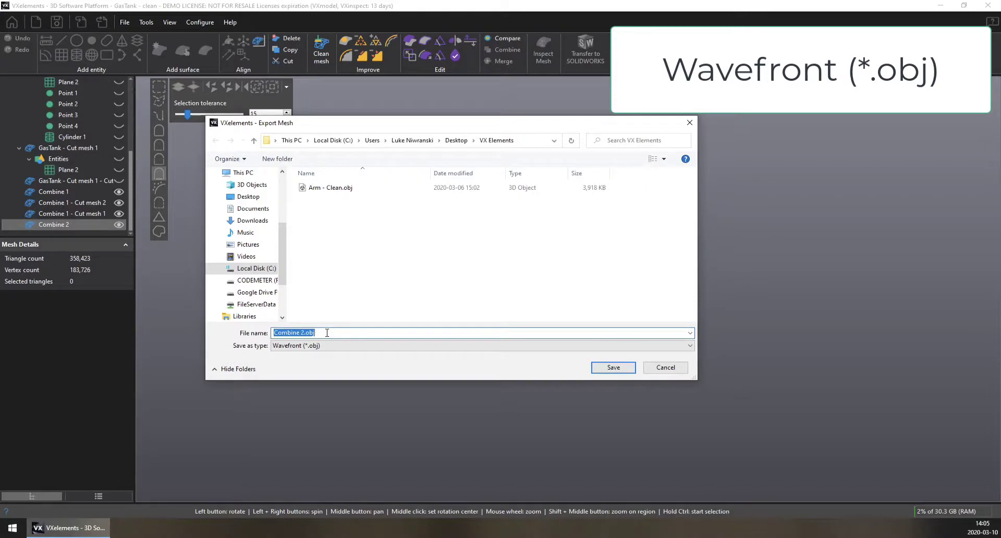
text(Gas)
key(Down)
key(BackSpace)
key(BackSpace)
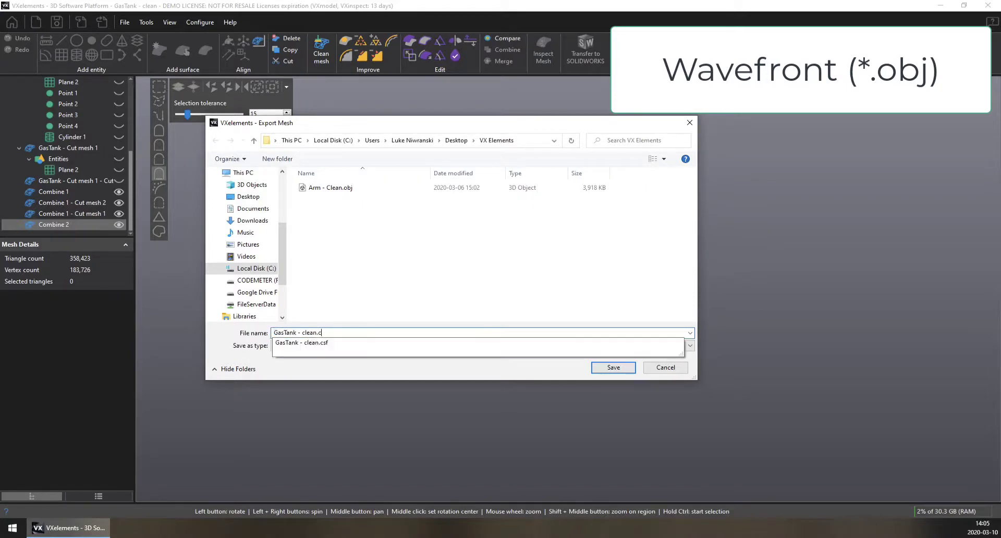
text(obj)
key(Return)
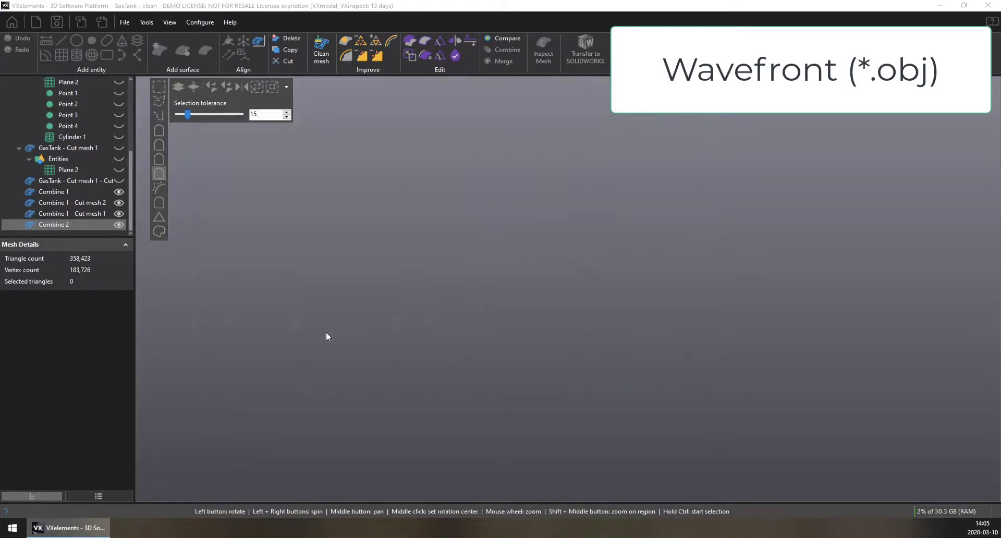